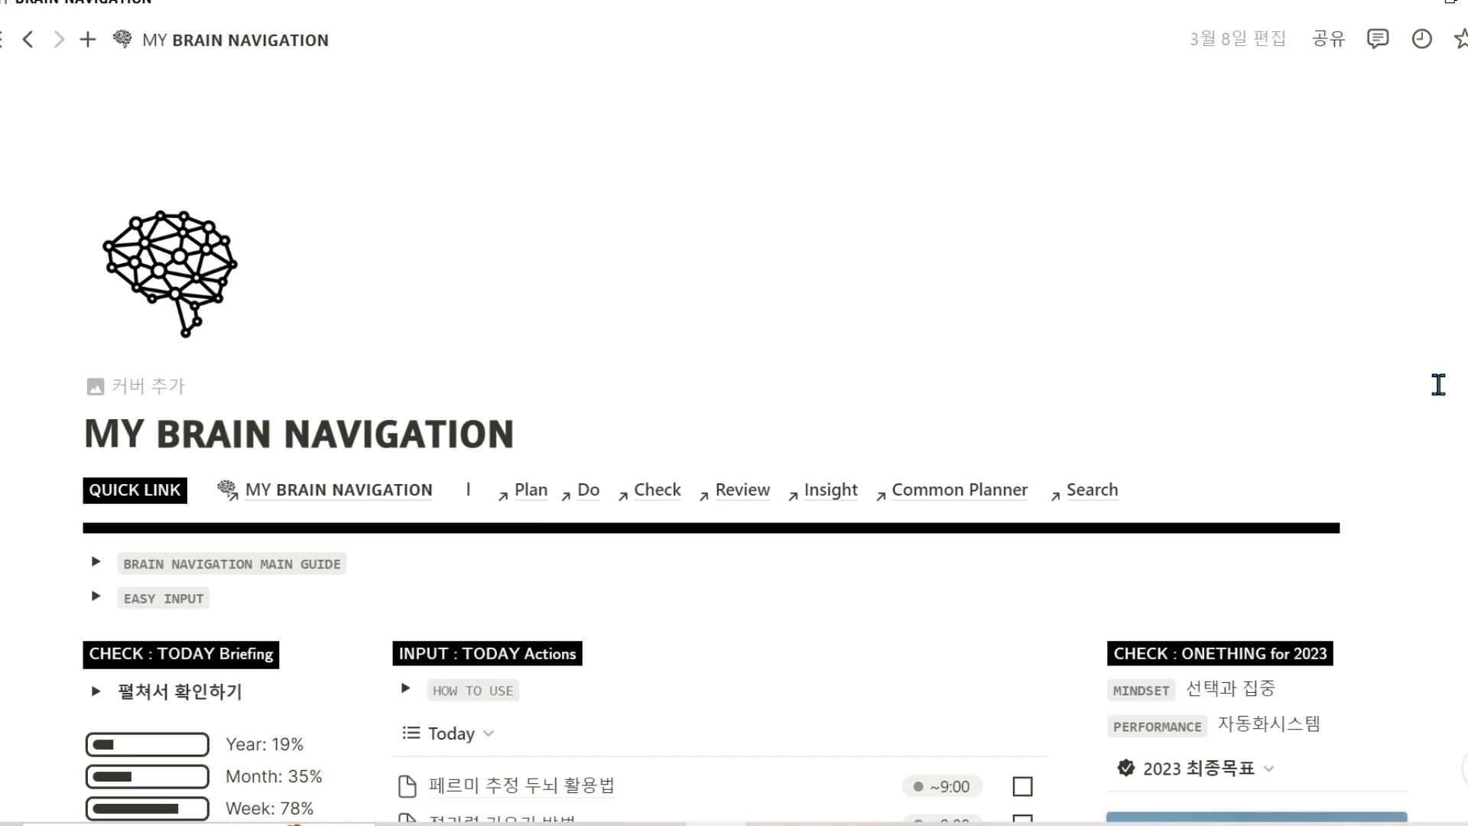
Expand the EASY INPUT section, collapse its project and goal entry sections, and close EASY INPUT again
scroll(1357, 430, "down", 2)
scroll(1357, 436, "up", 2)
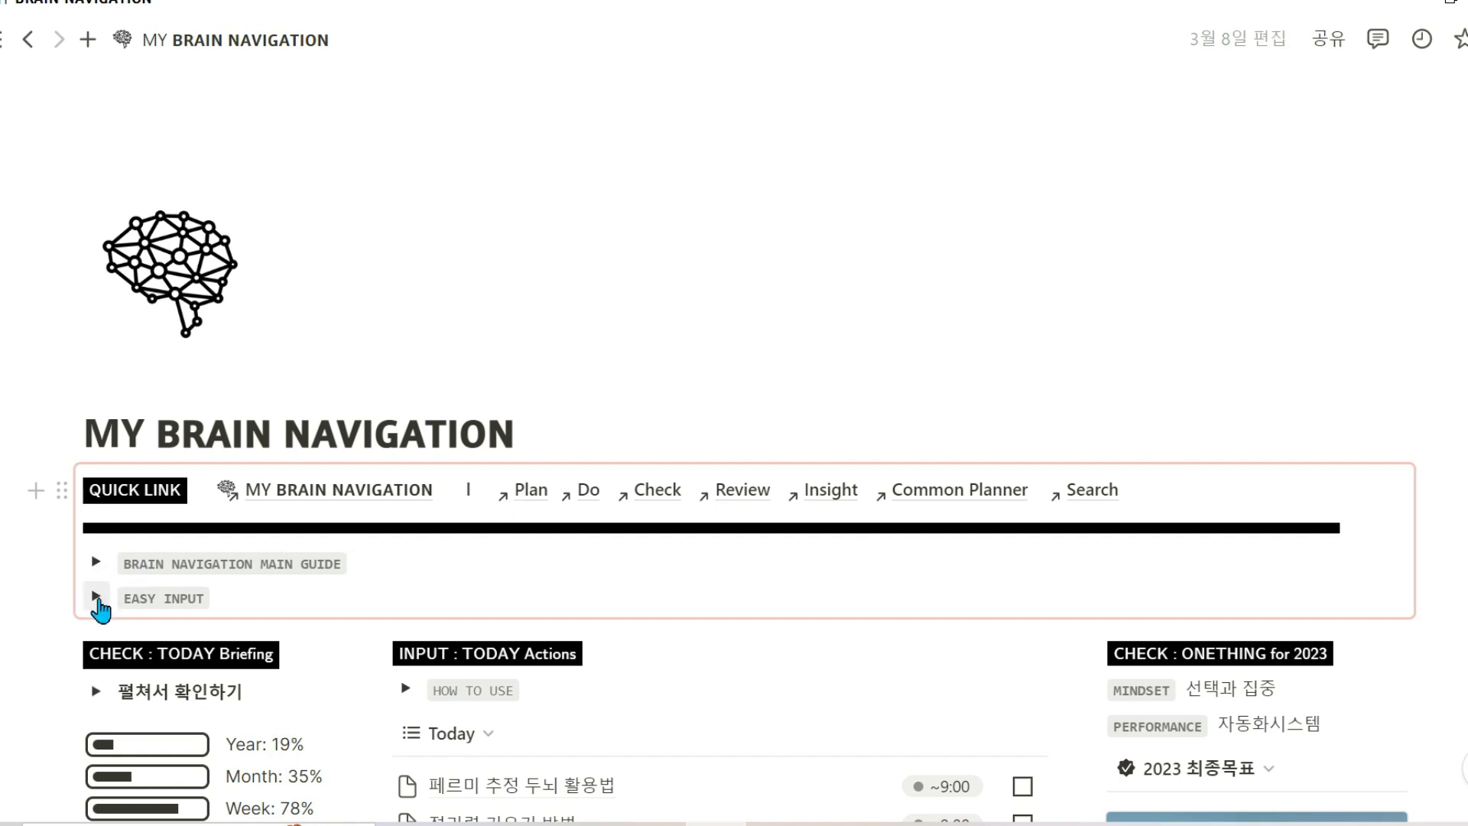
left_click(95, 596)
scroll(184, 566, "down", 5)
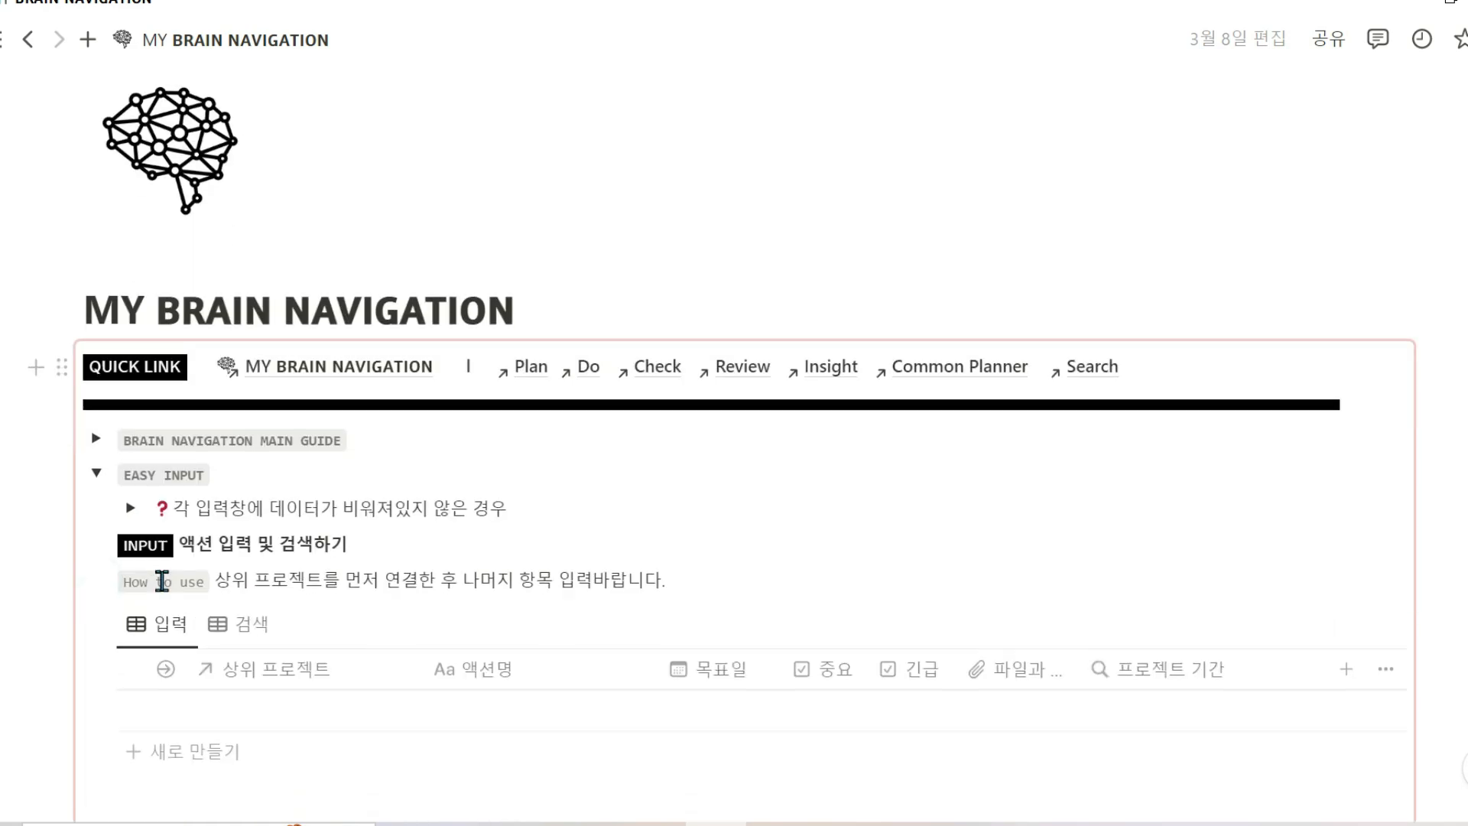
scroll(203, 552, "down", 2)
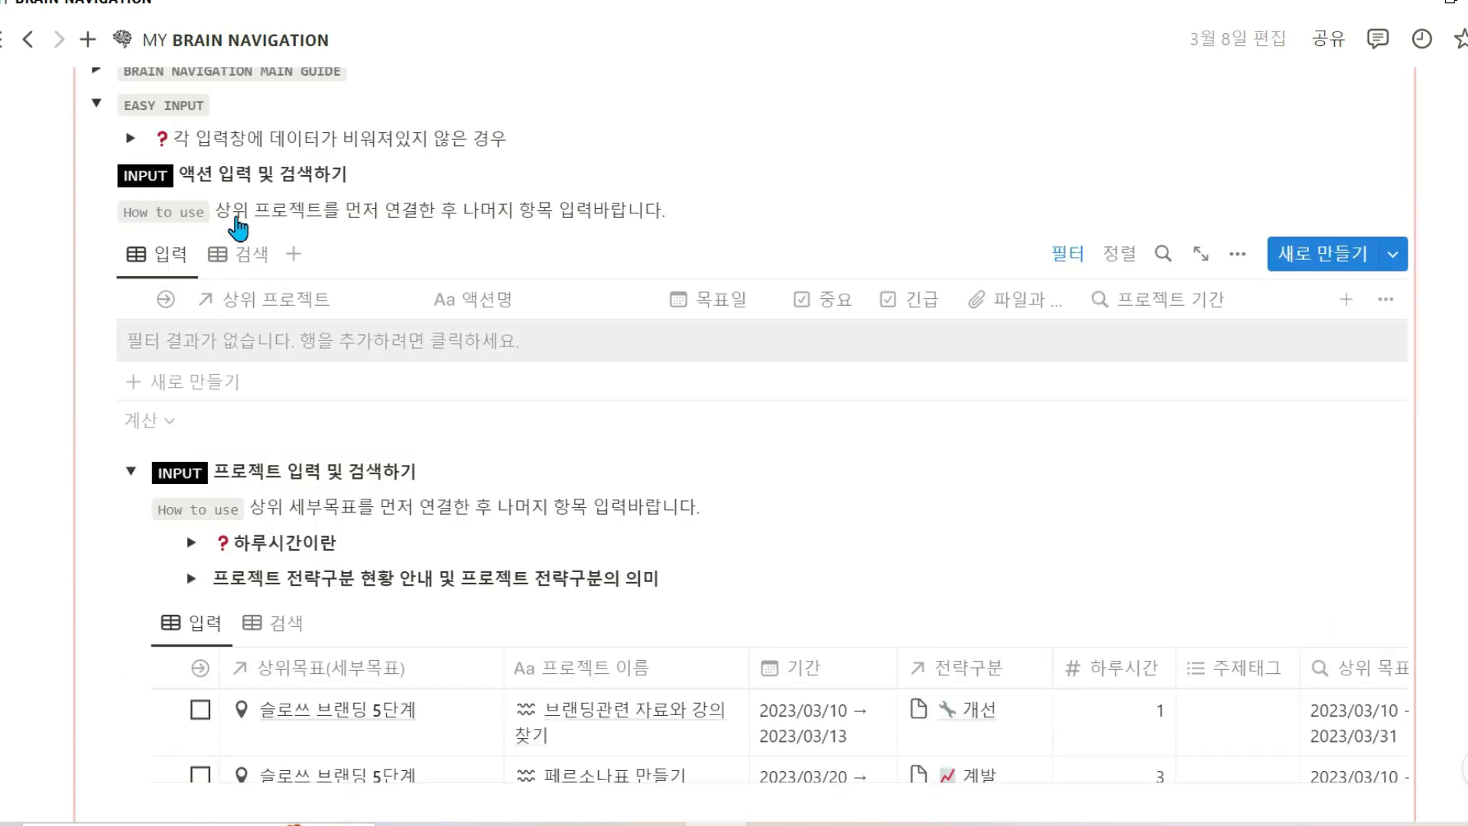
left_click(130, 471)
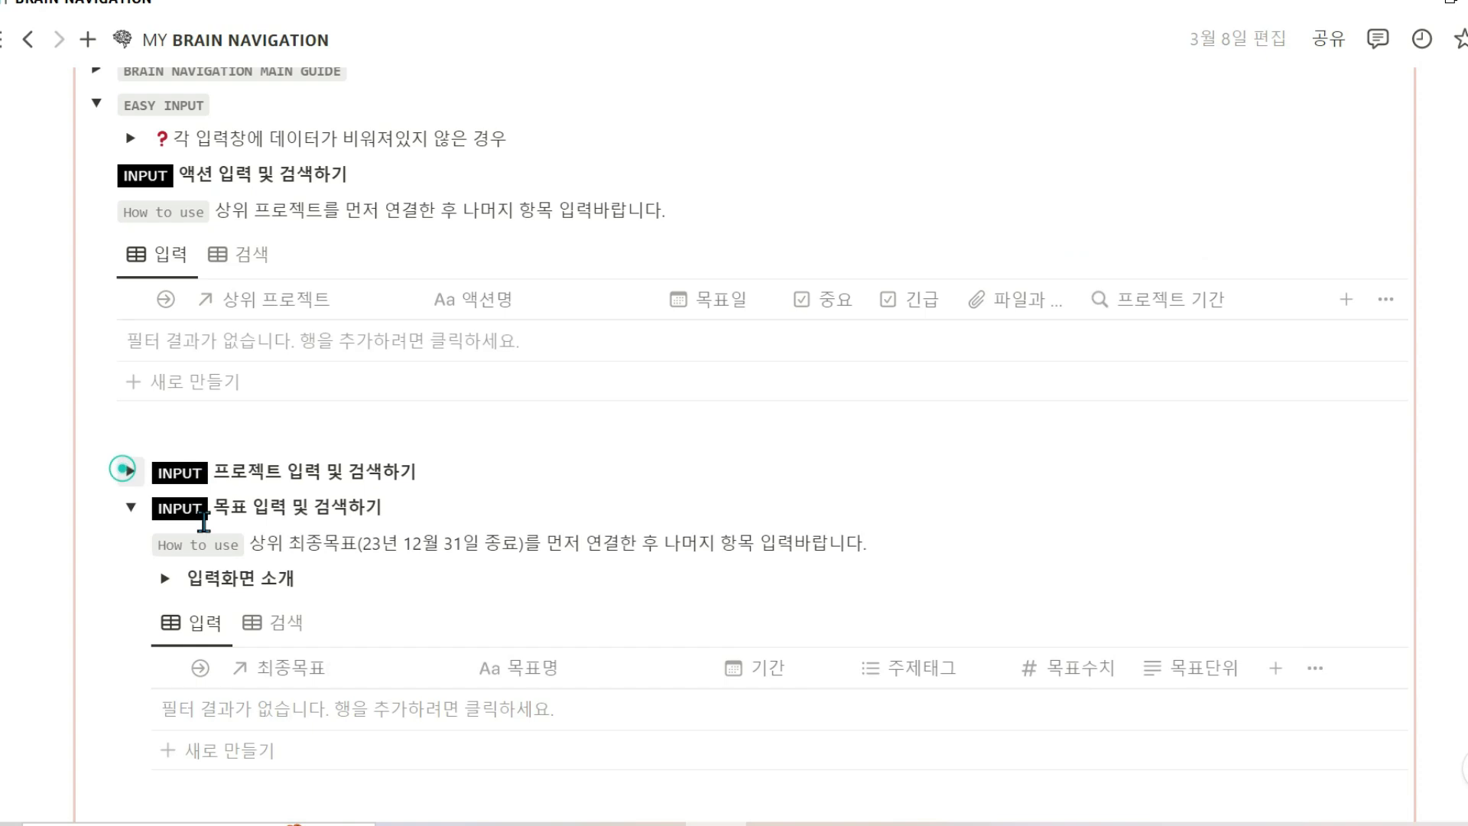
left_click(131, 505)
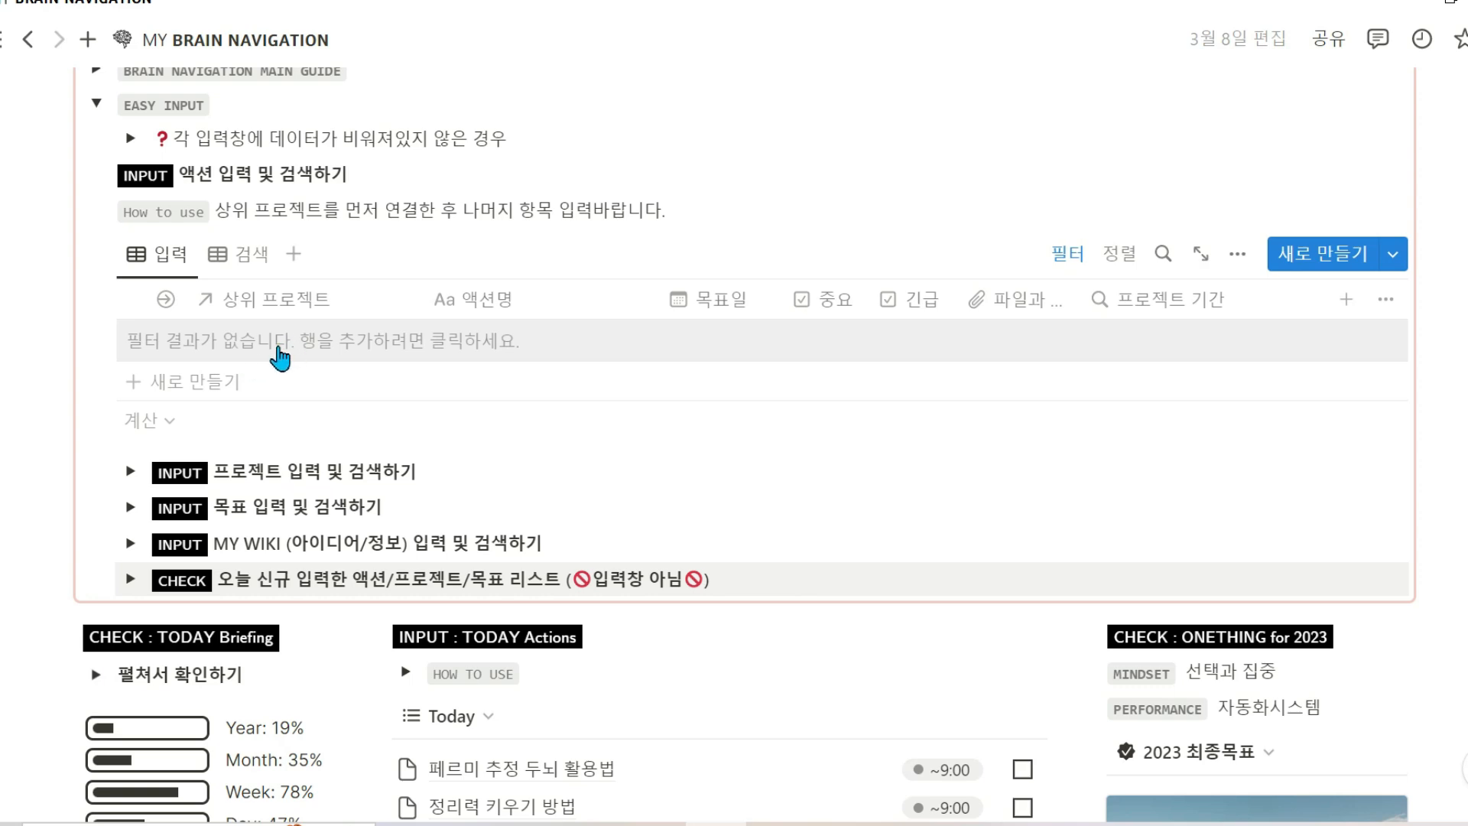
scroll(108, 236, "up", 2)
left_click(94, 229)
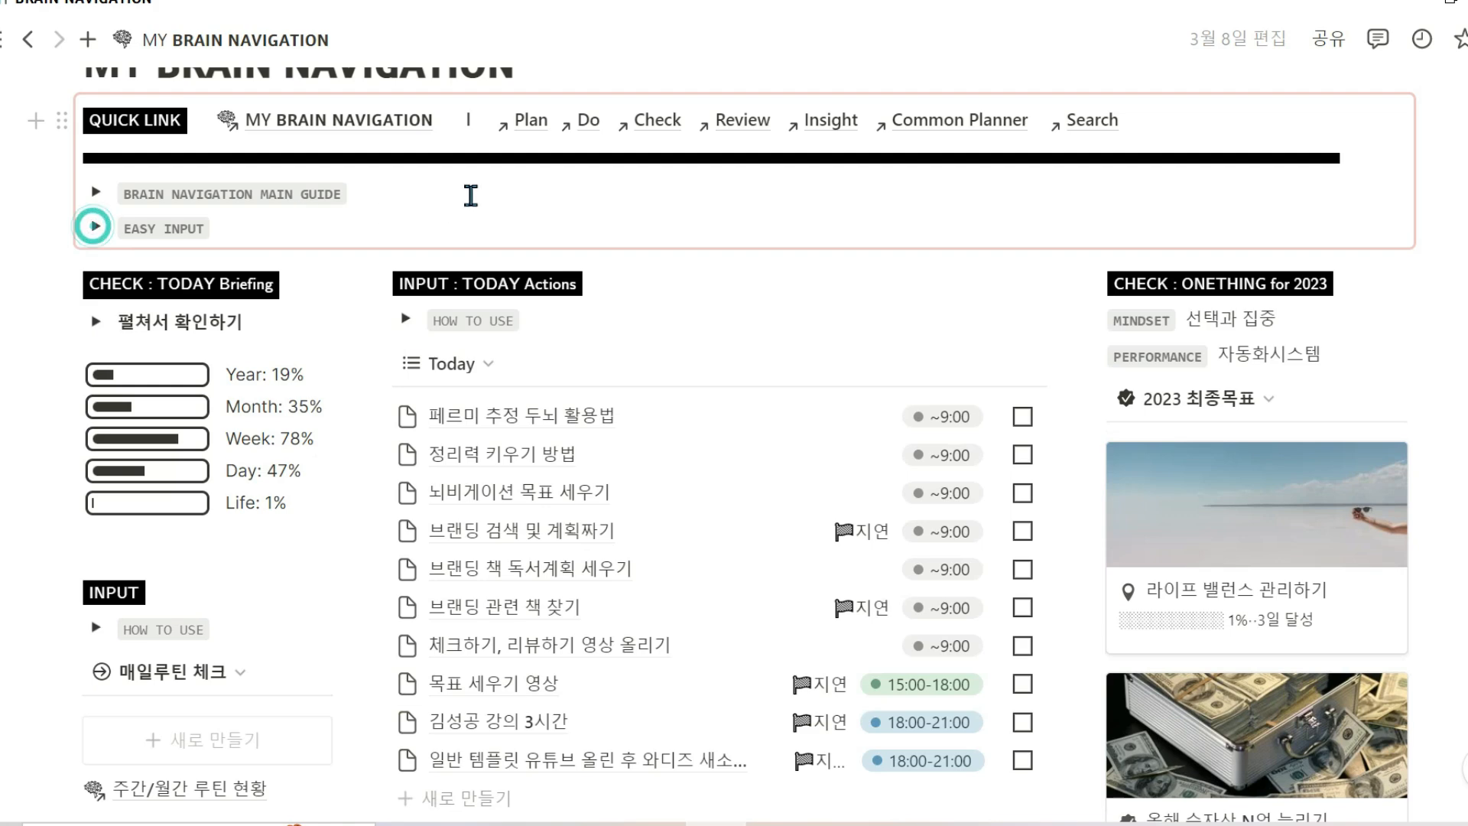
Go to the Plan page from the quick links and open its 목표 계획하기 page
left_click(531, 122)
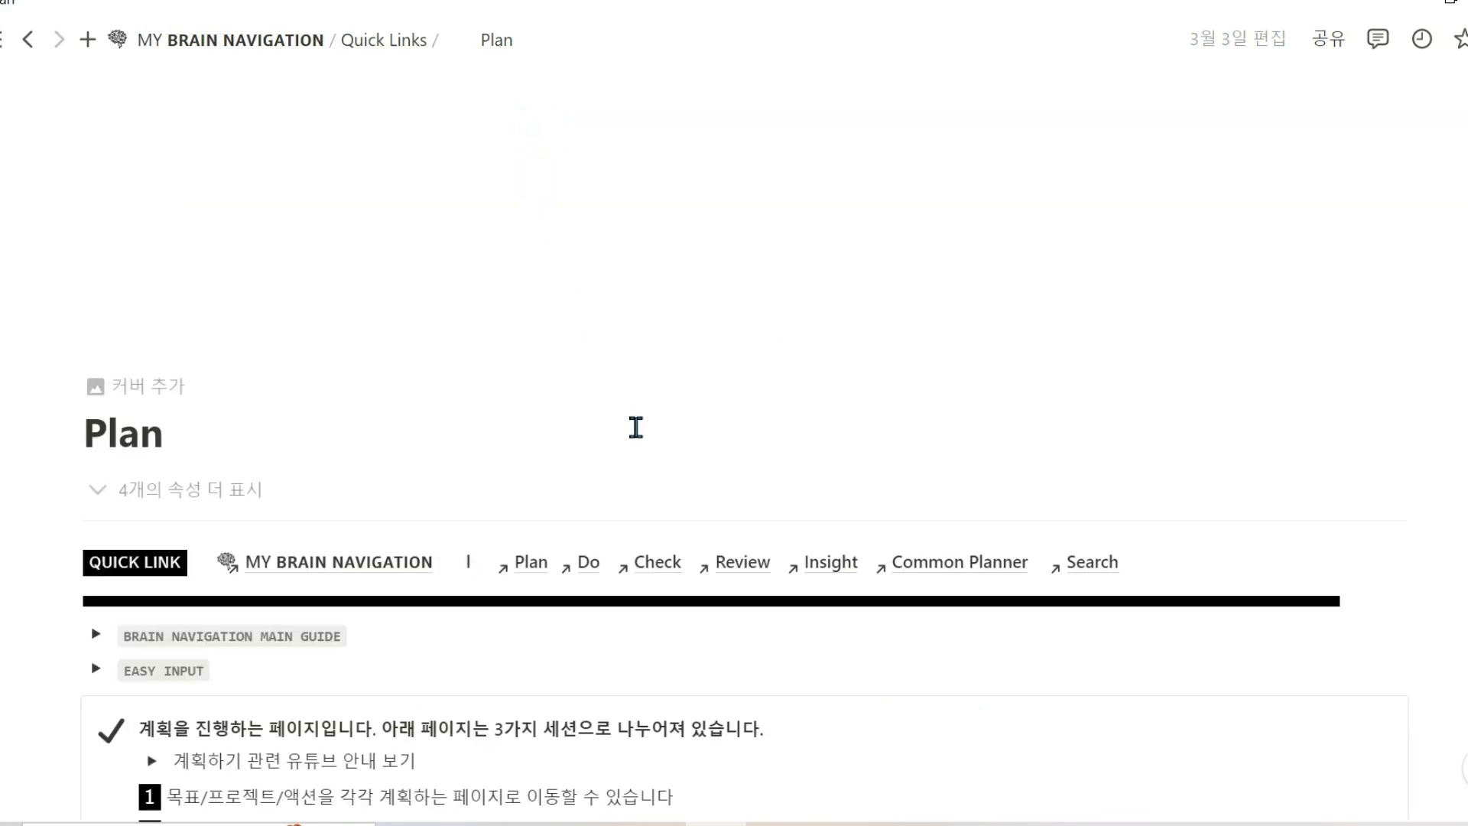
scroll(634, 426, "down", 5)
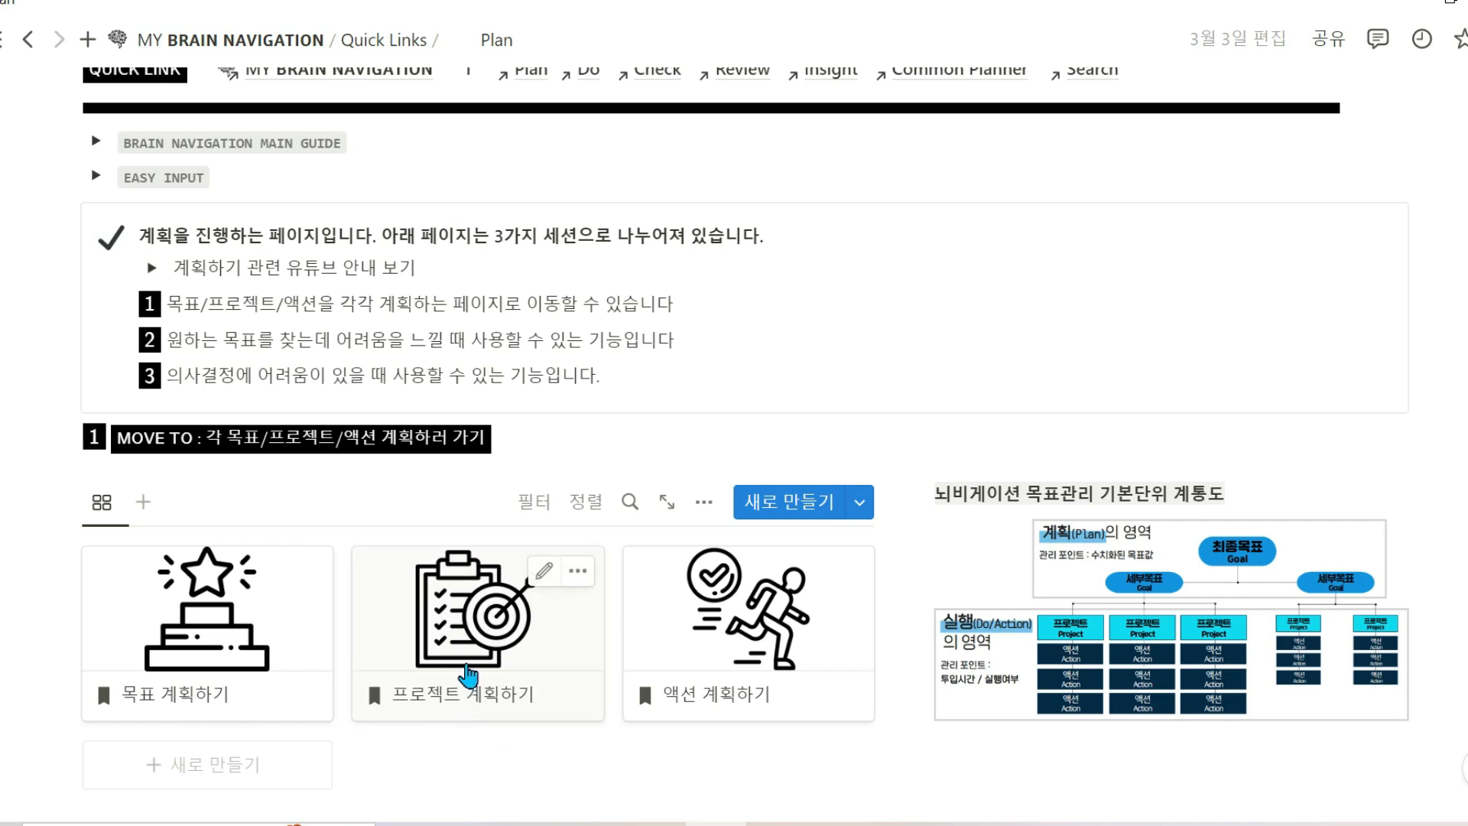
scroll(467, 675, "down", 2)
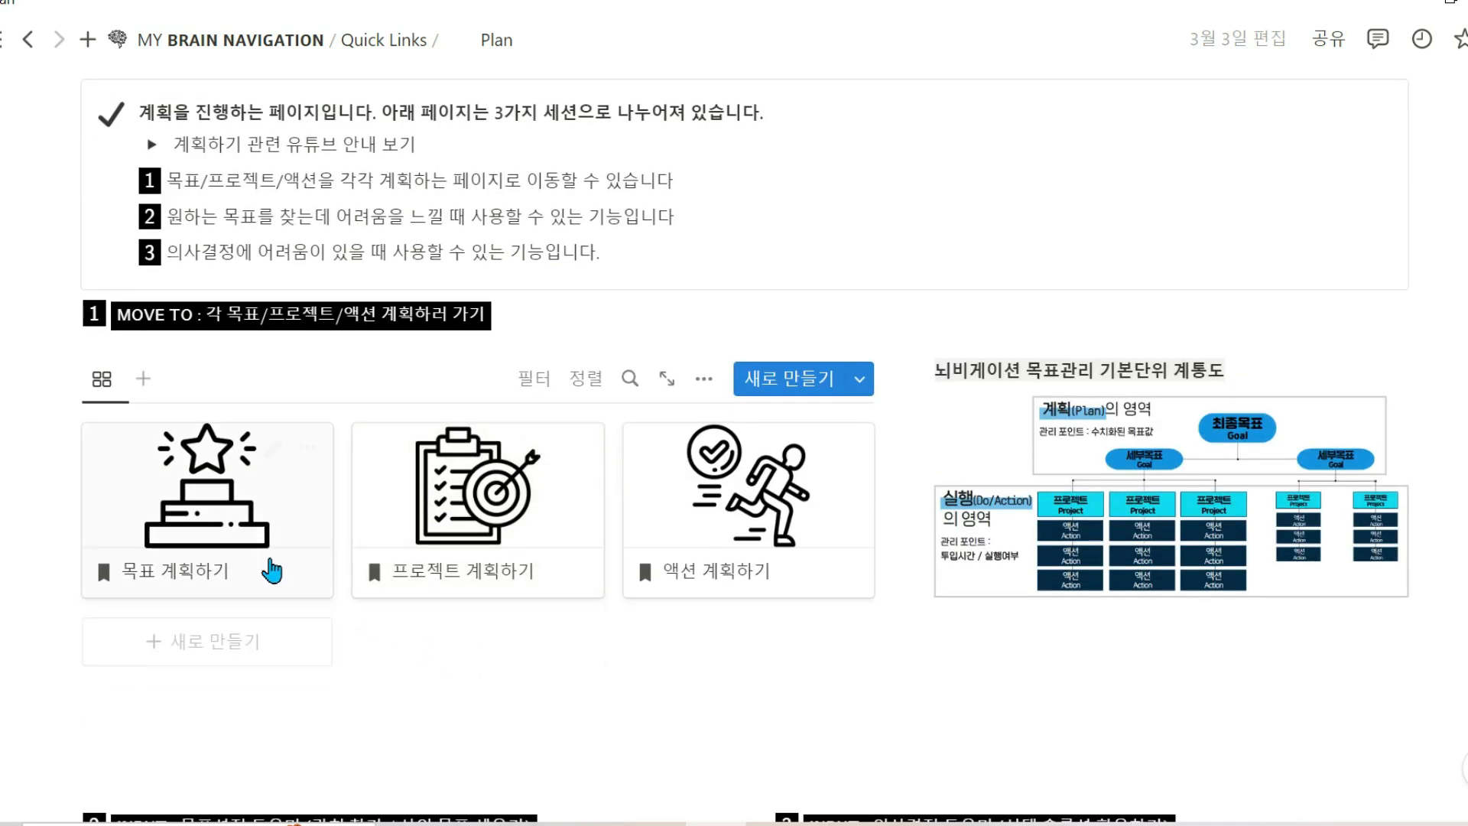
left_click(189, 505)
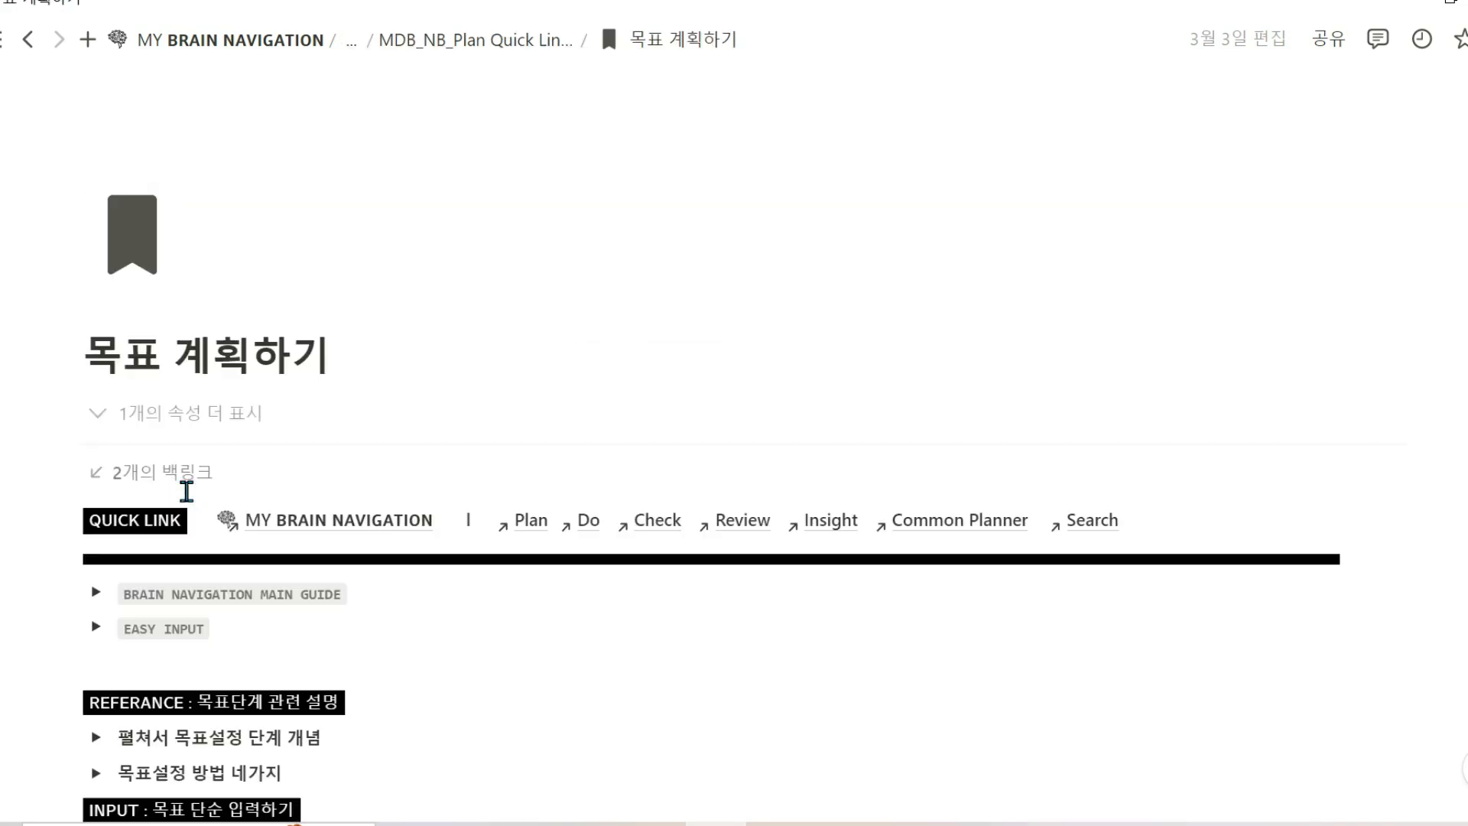
Open the 만다라트 page from the list of goal-setting methods below the goal timeline
scroll(189, 504, "down", 12)
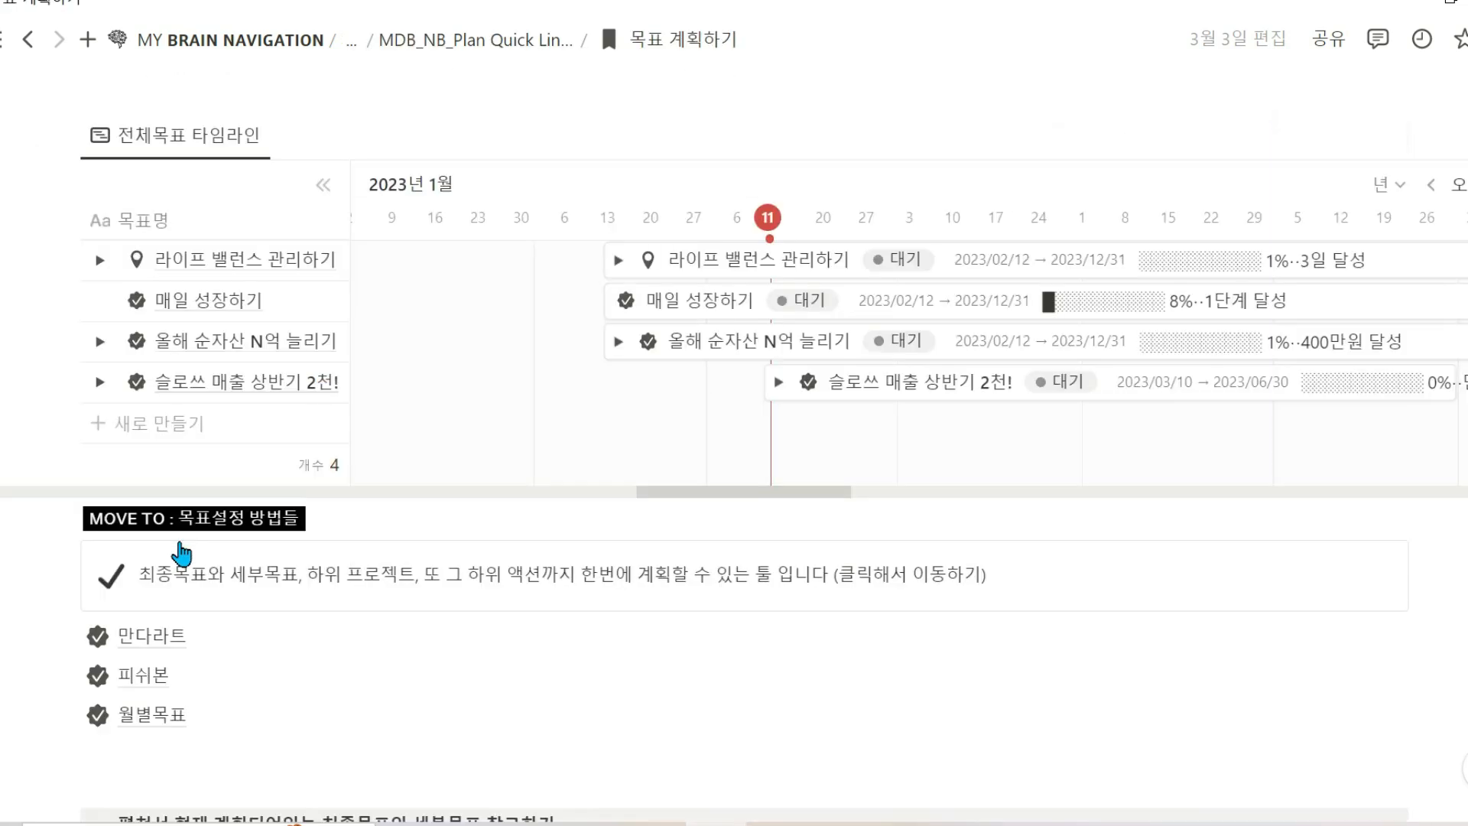
scroll(159, 506, "up", 1)
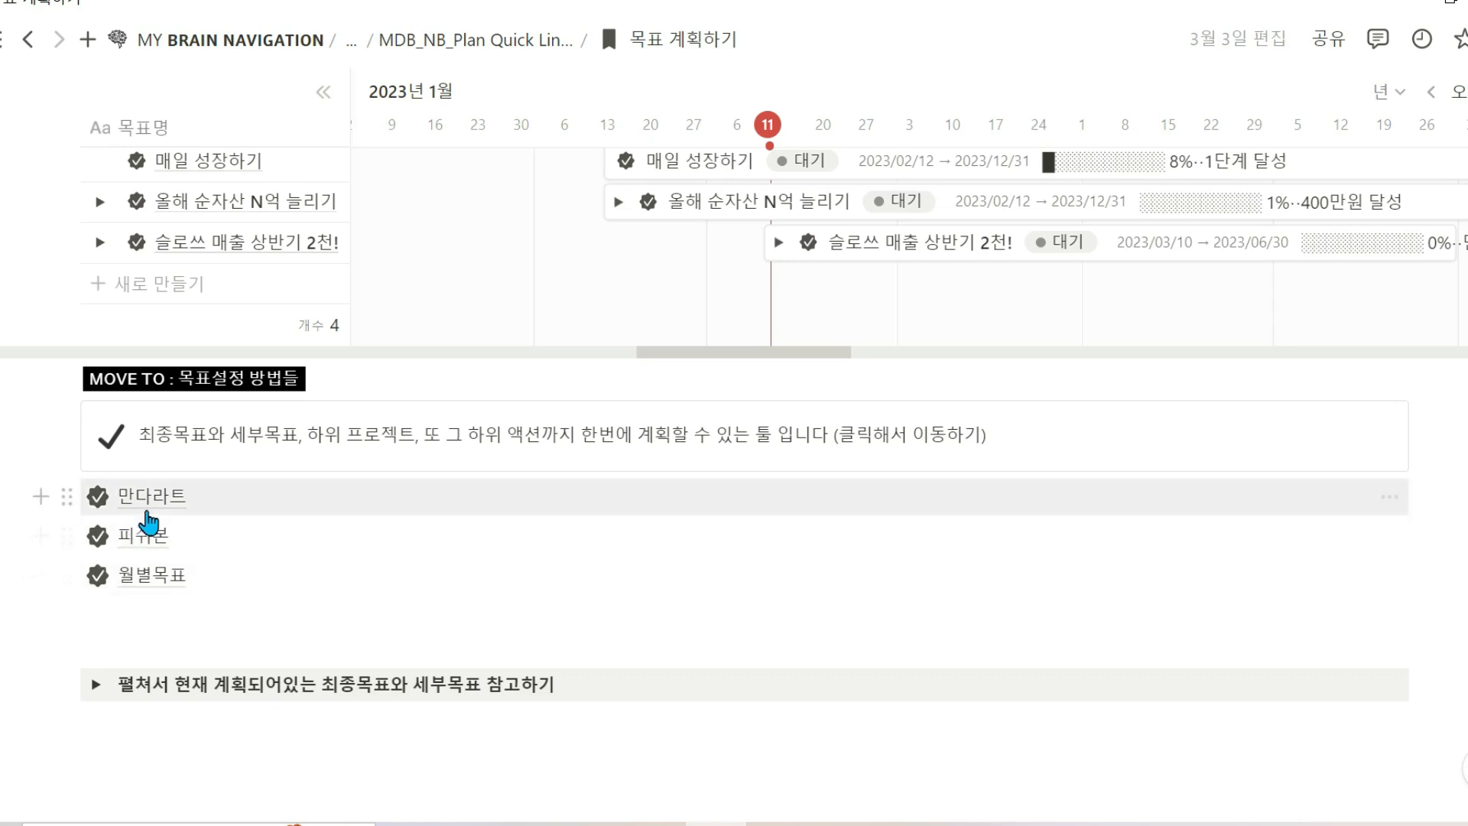
left_click(148, 500)
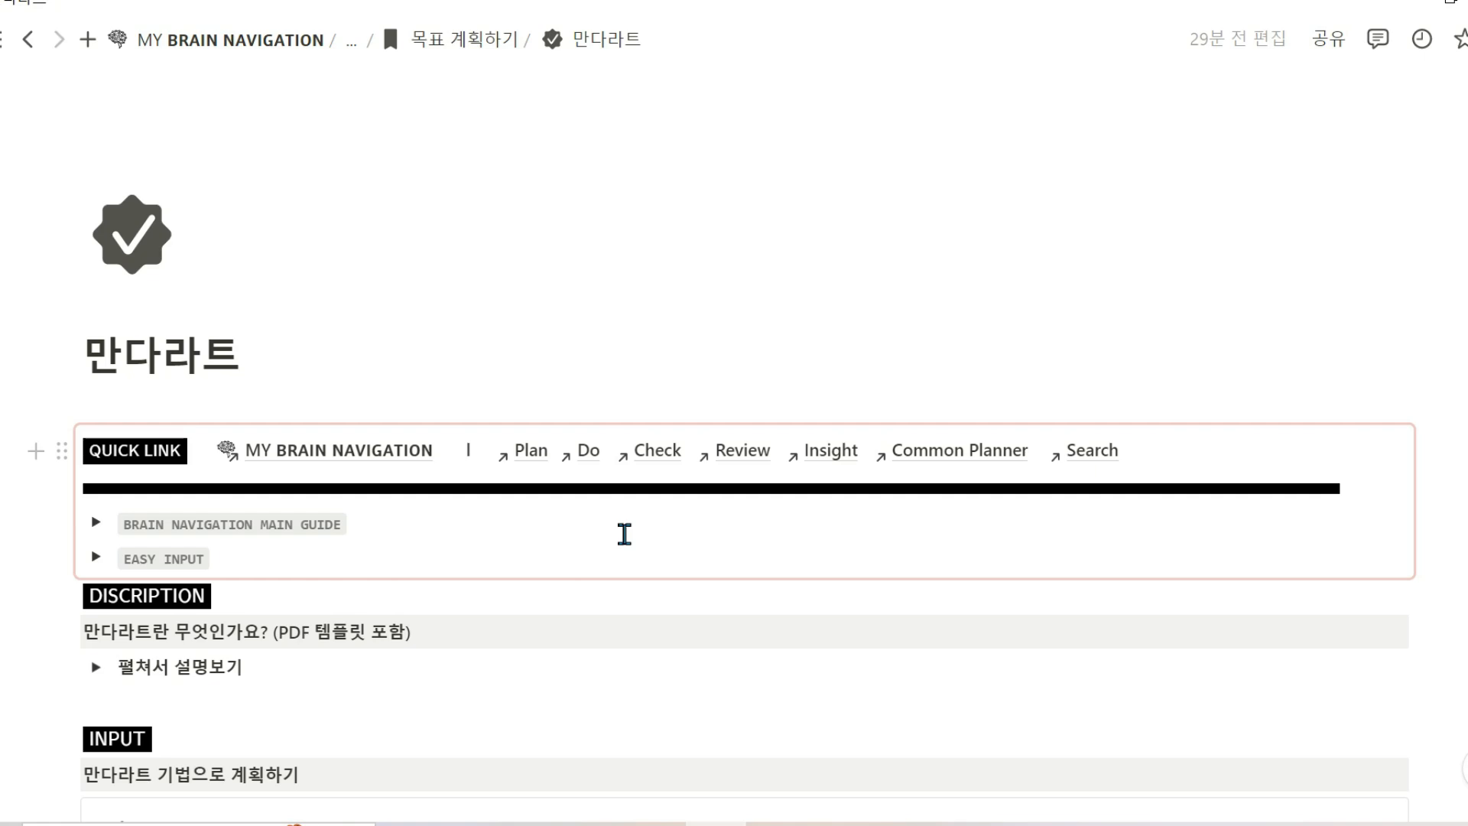
Expand the section 만다라트 사용완료 후 새로운 만다라트기법 복제 생성 to show its sample table
scroll(624, 534, "down", 5)
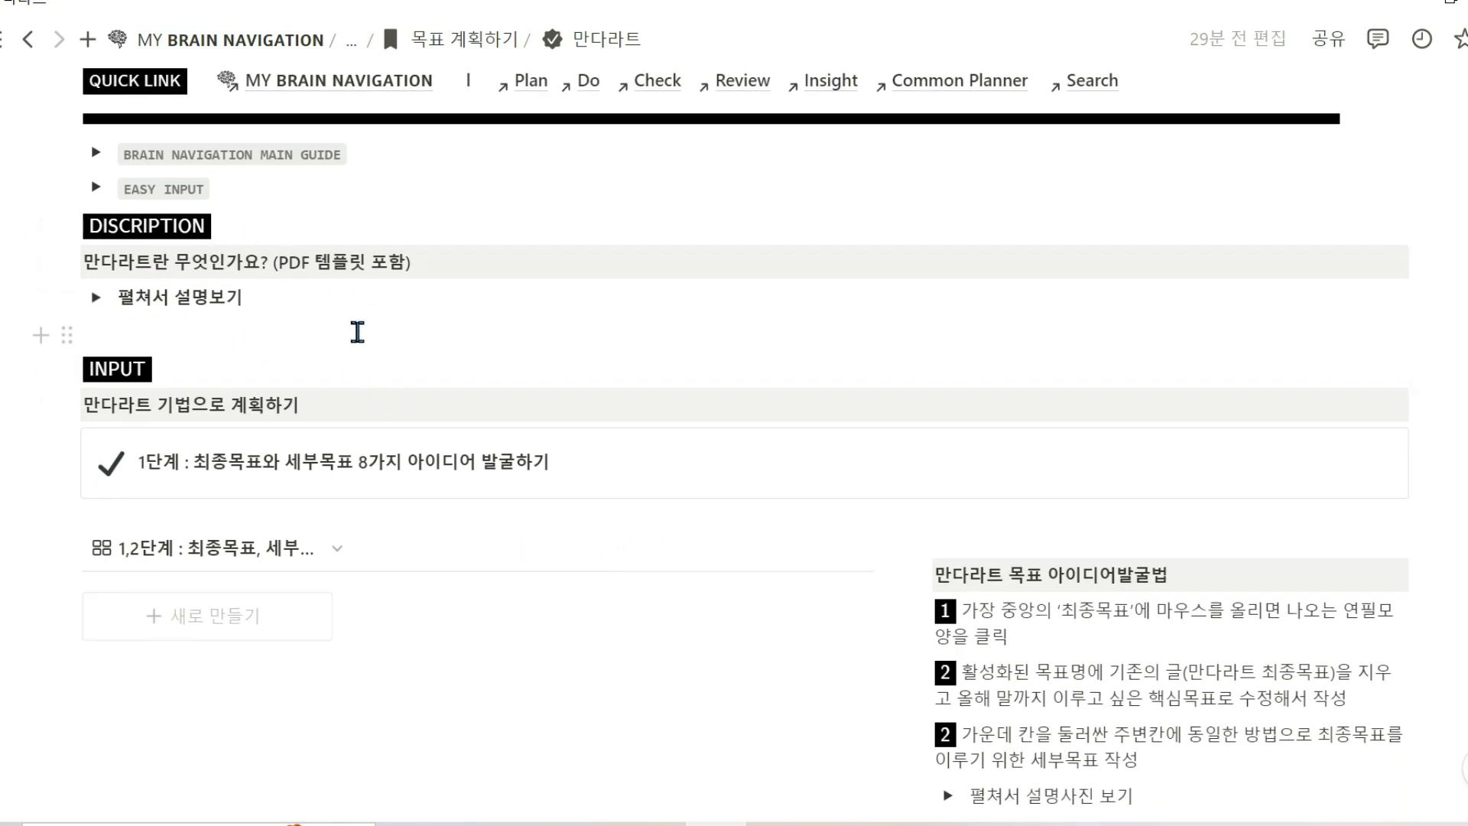
scroll(358, 331, "down", 3)
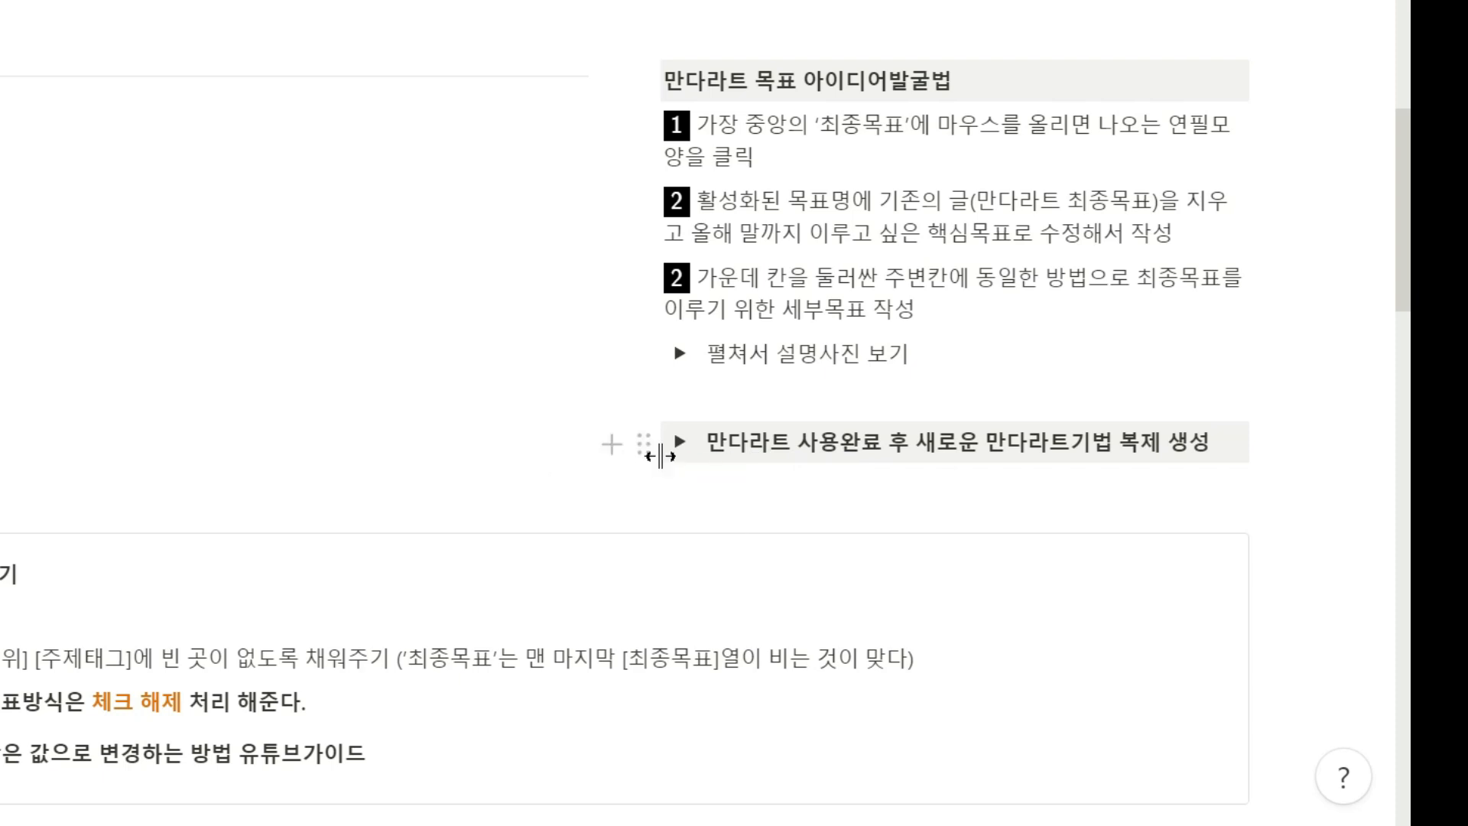
left_click(680, 444)
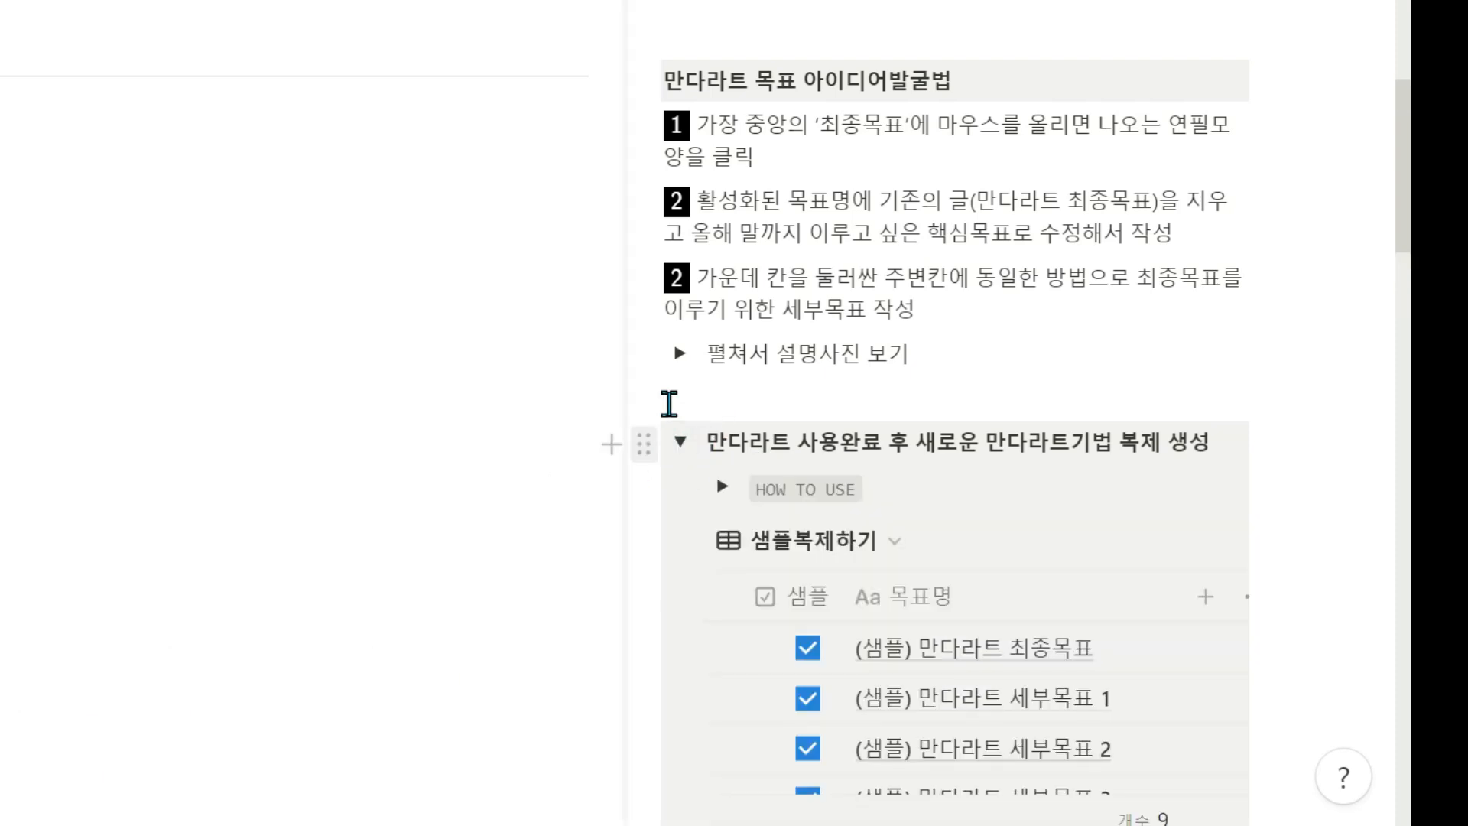
scroll(721, 436, "down", 4)
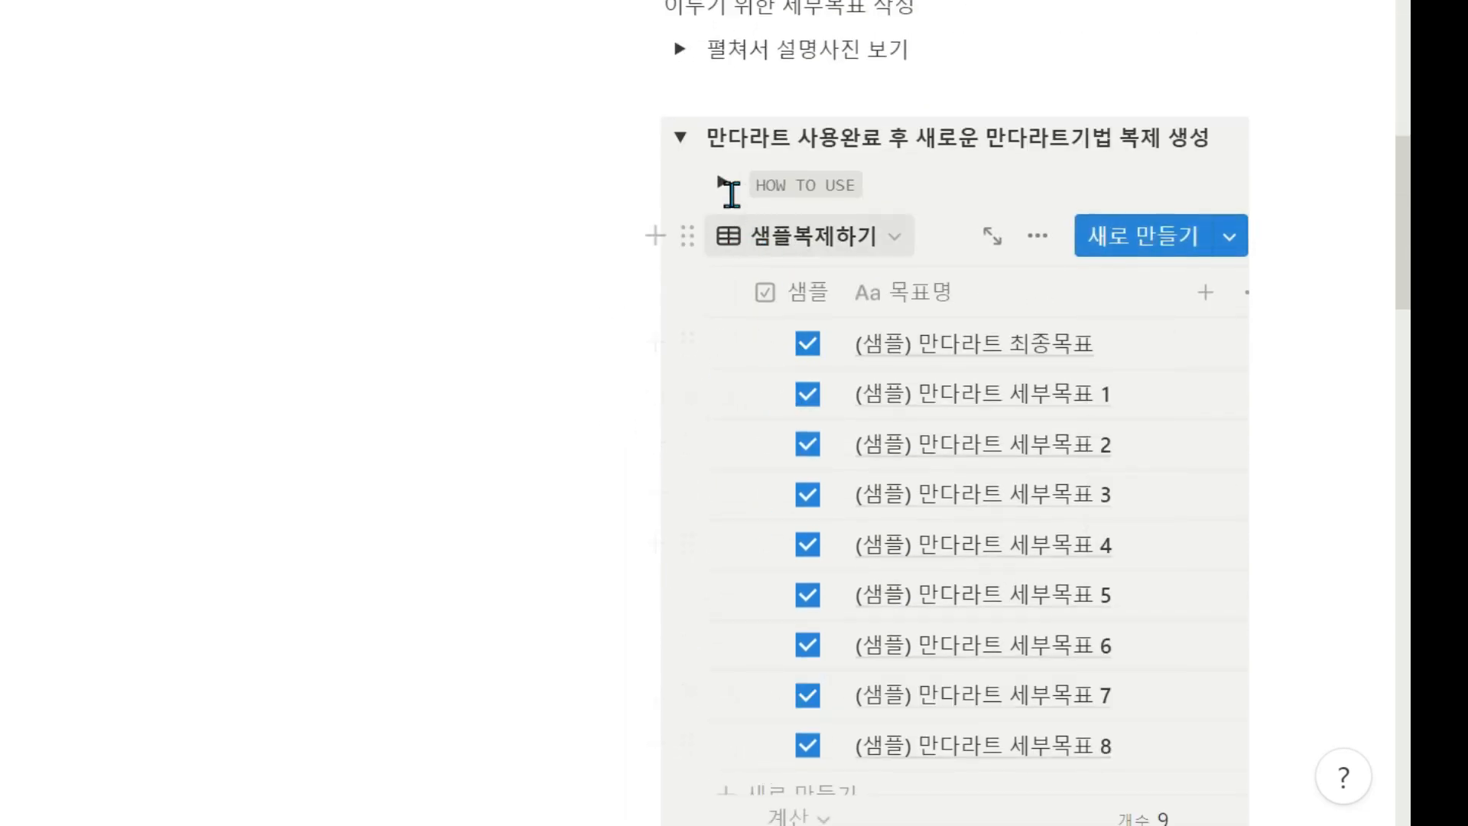
left_click(724, 185)
left_click(722, 185)
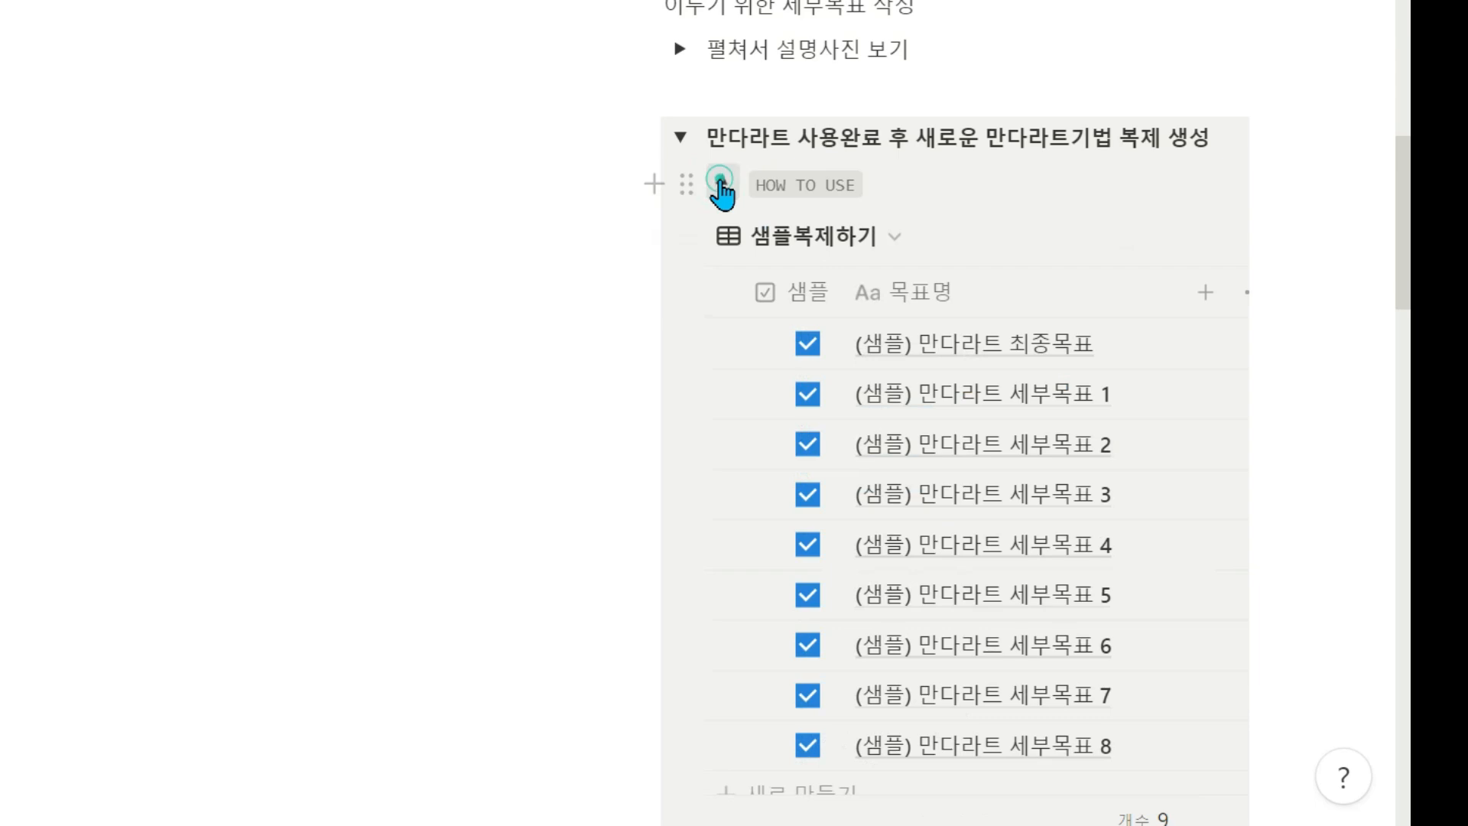
scroll(207, 217, "up", 4)
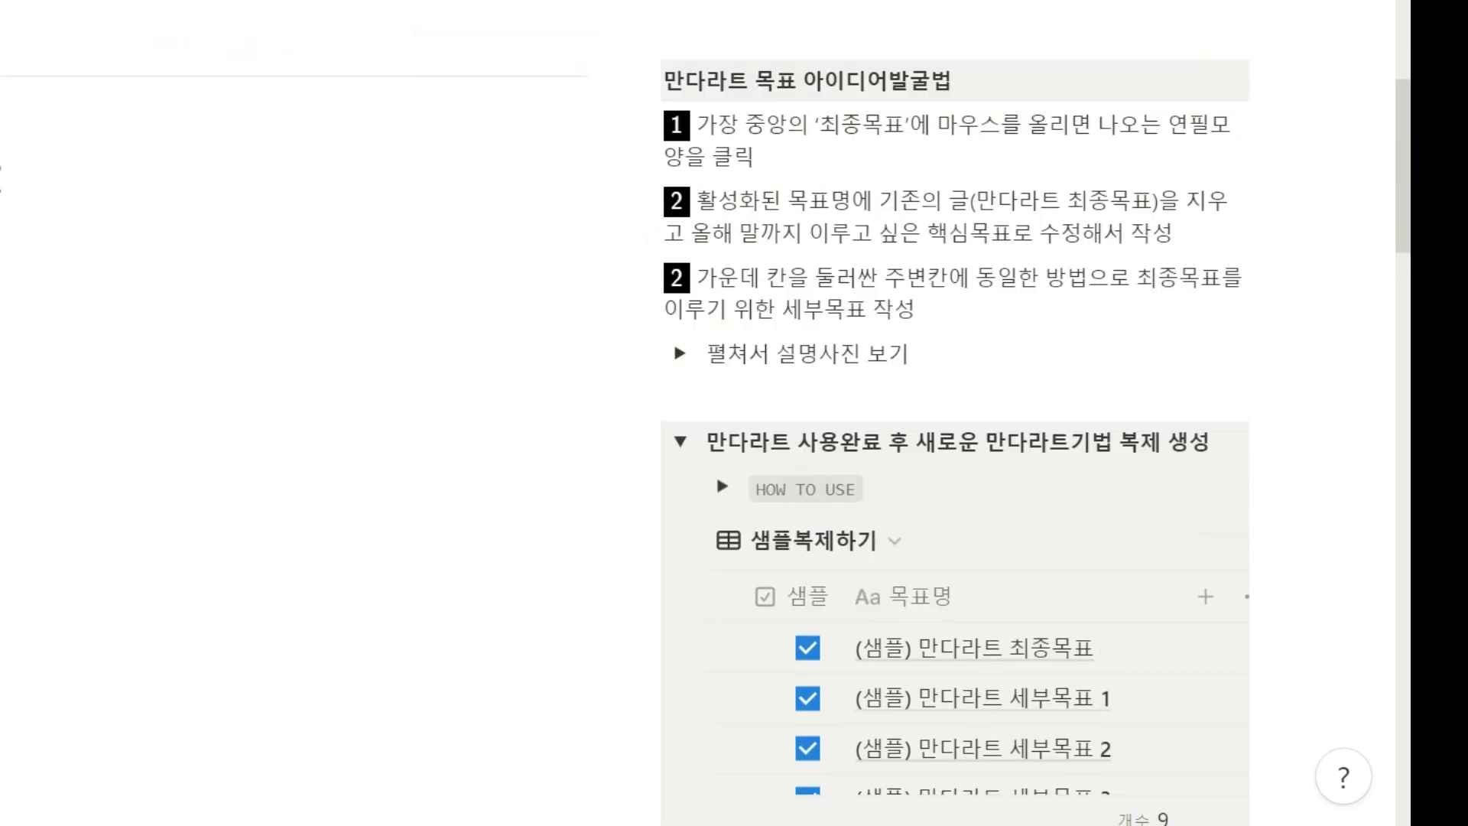
scroll(583, 416, "down", 6)
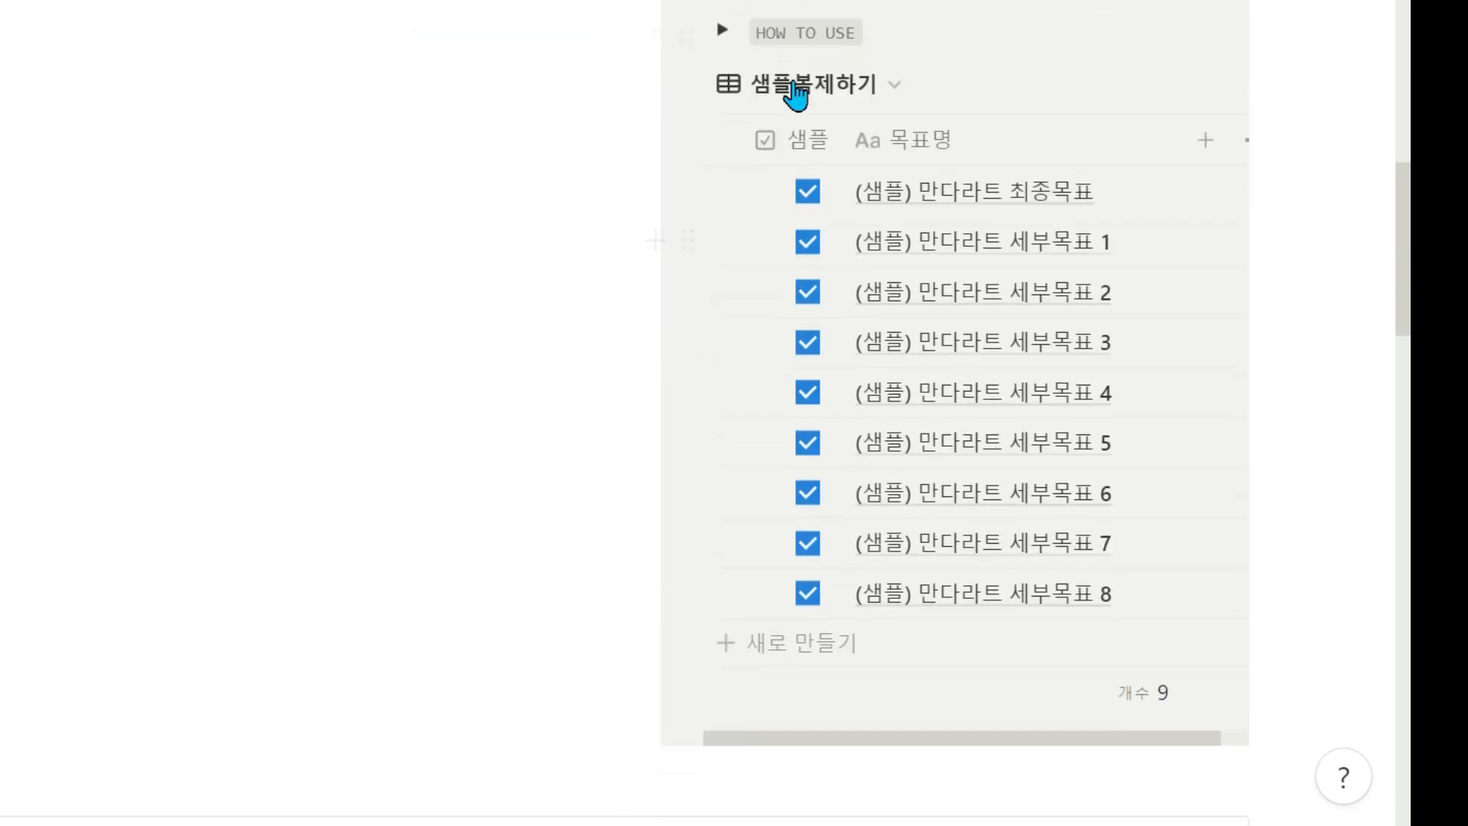
Read the HOW TO USE instructions for duplicating the sample rows, and collapse them again
left_click(727, 32)
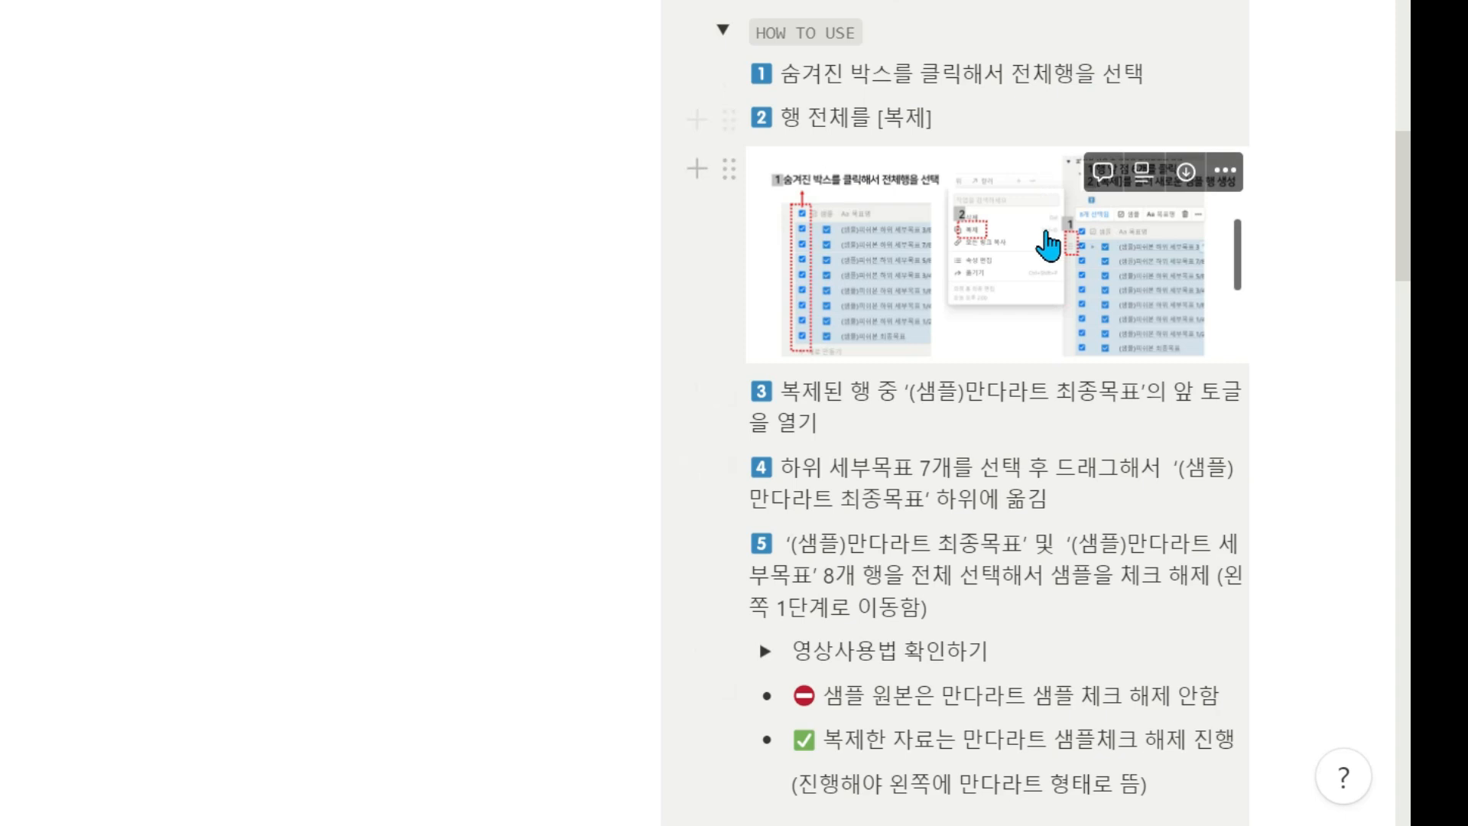
scroll(1017, 229, "down", 2)
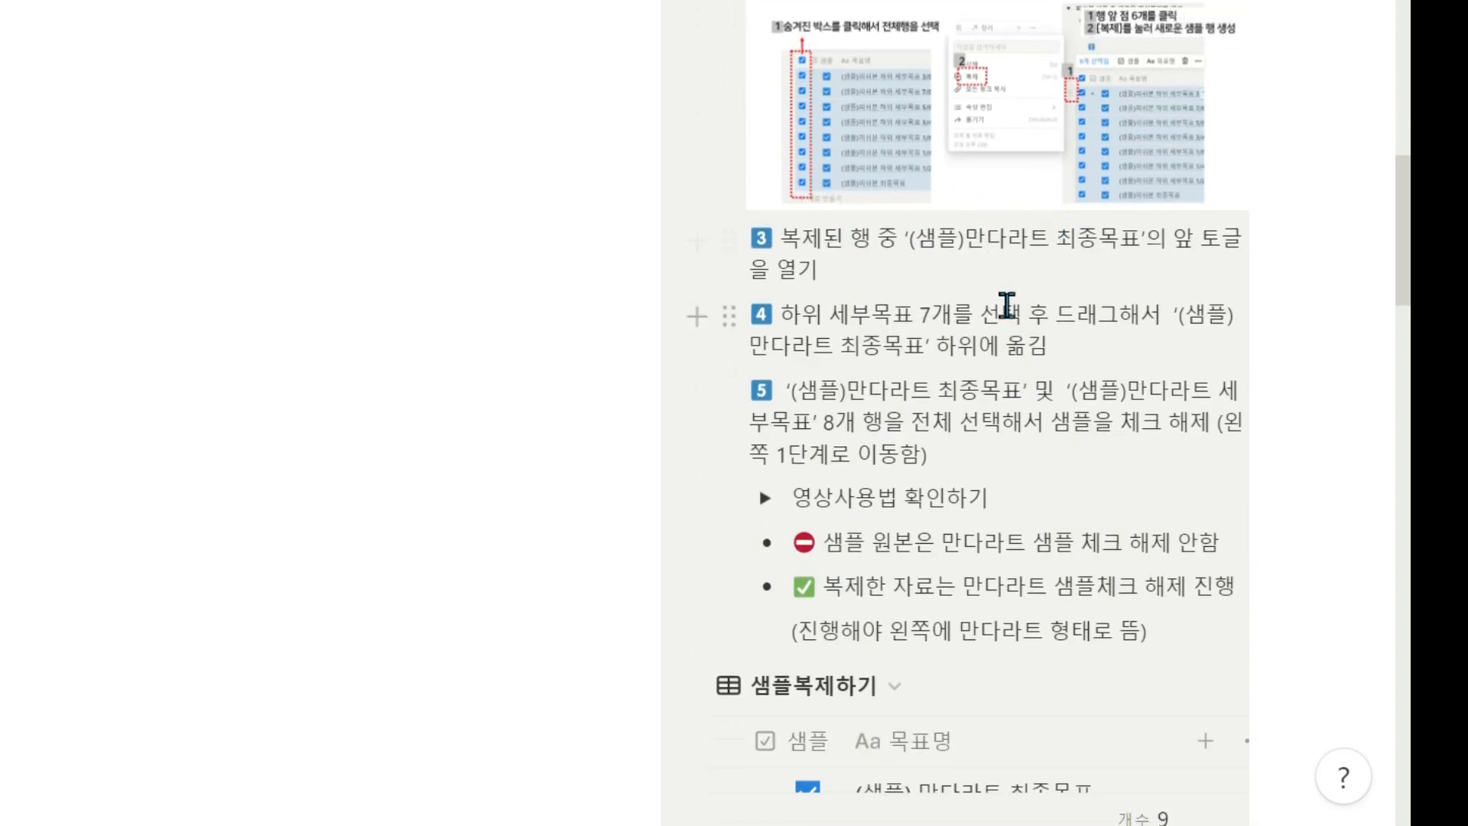
scroll(976, 167, "down", 2)
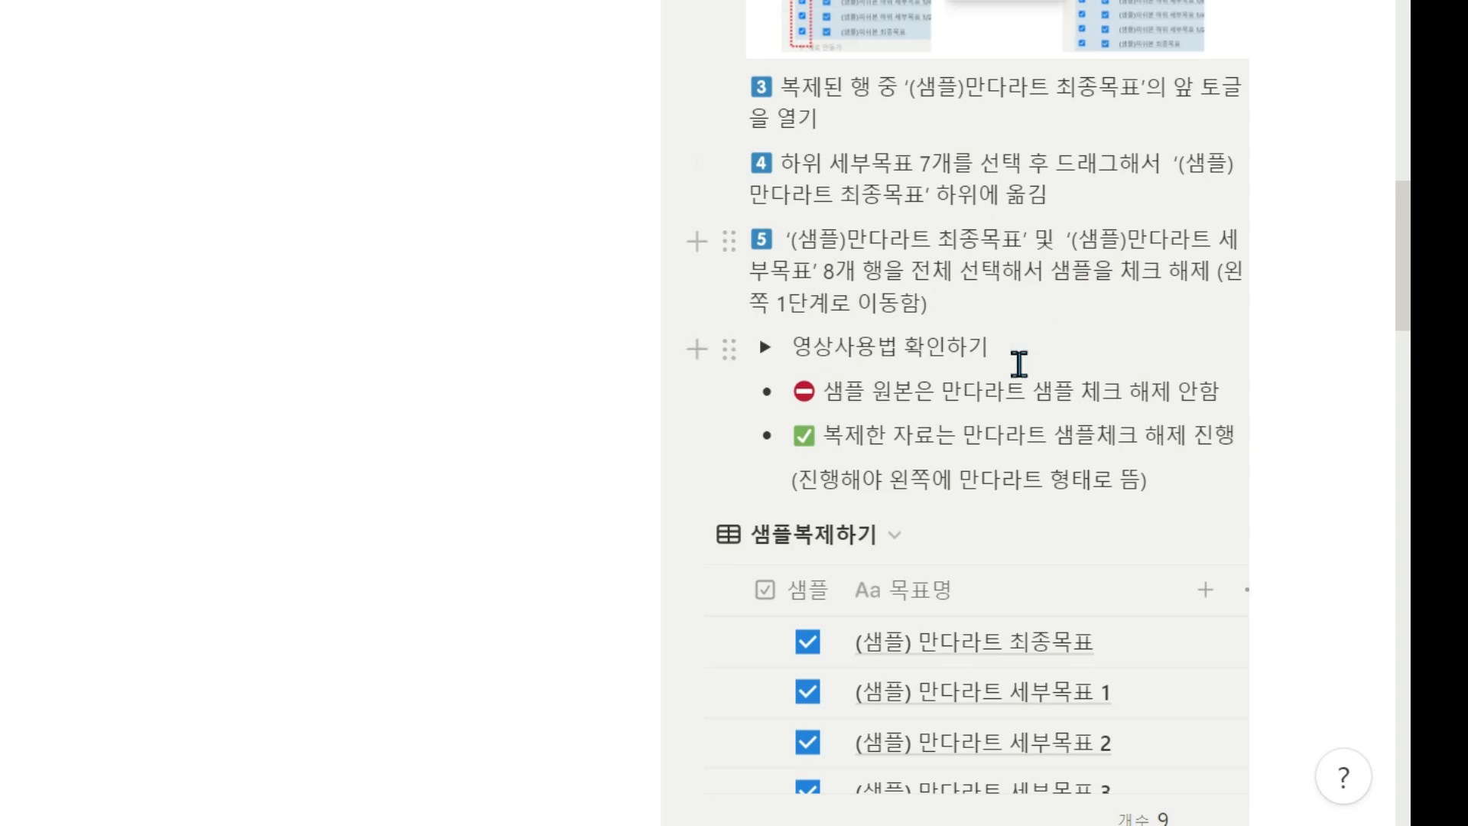
scroll(728, 302, "up", 4)
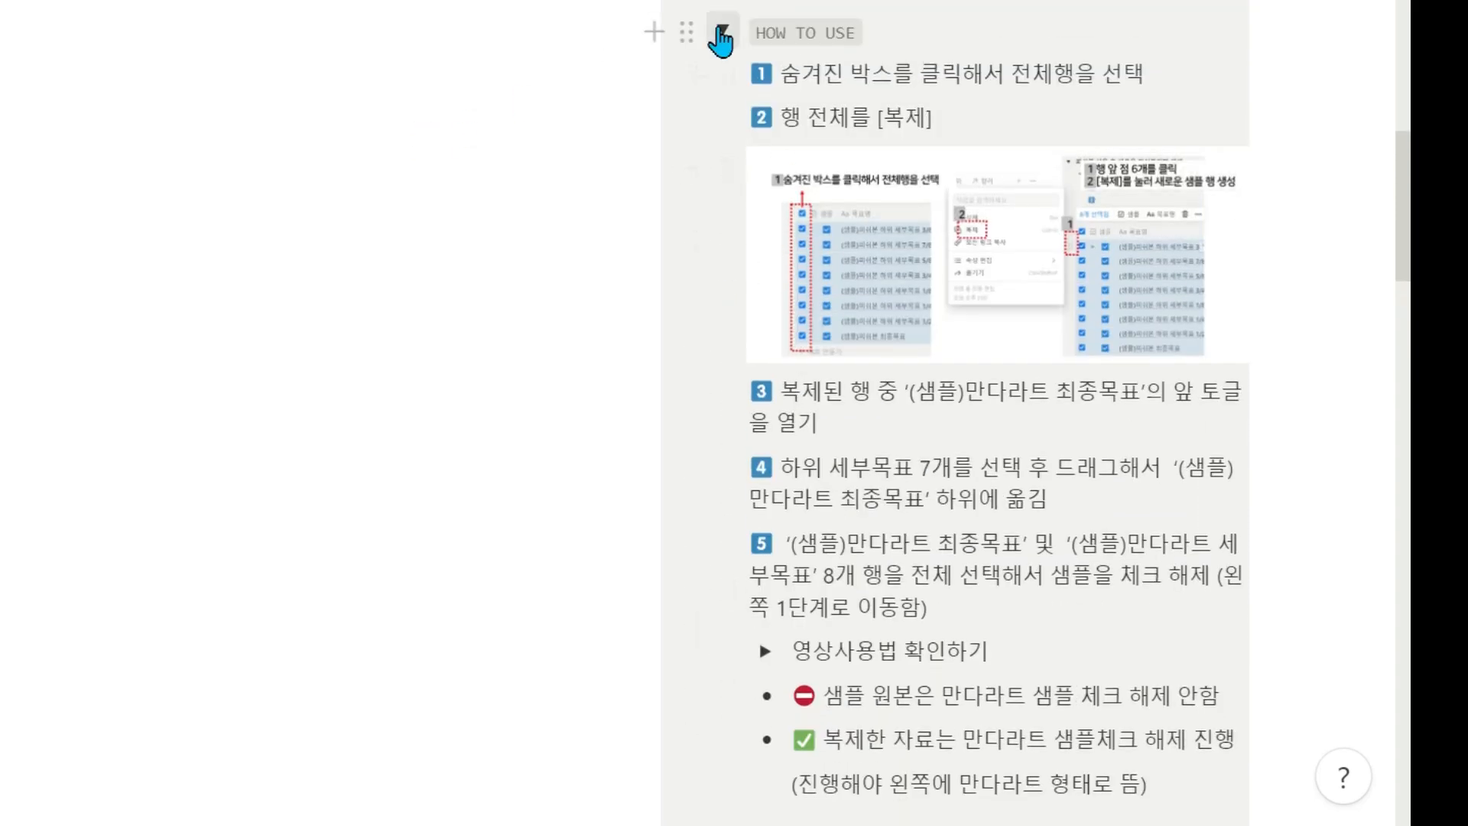
left_click(717, 30)
scroll(753, 92, "up", 2)
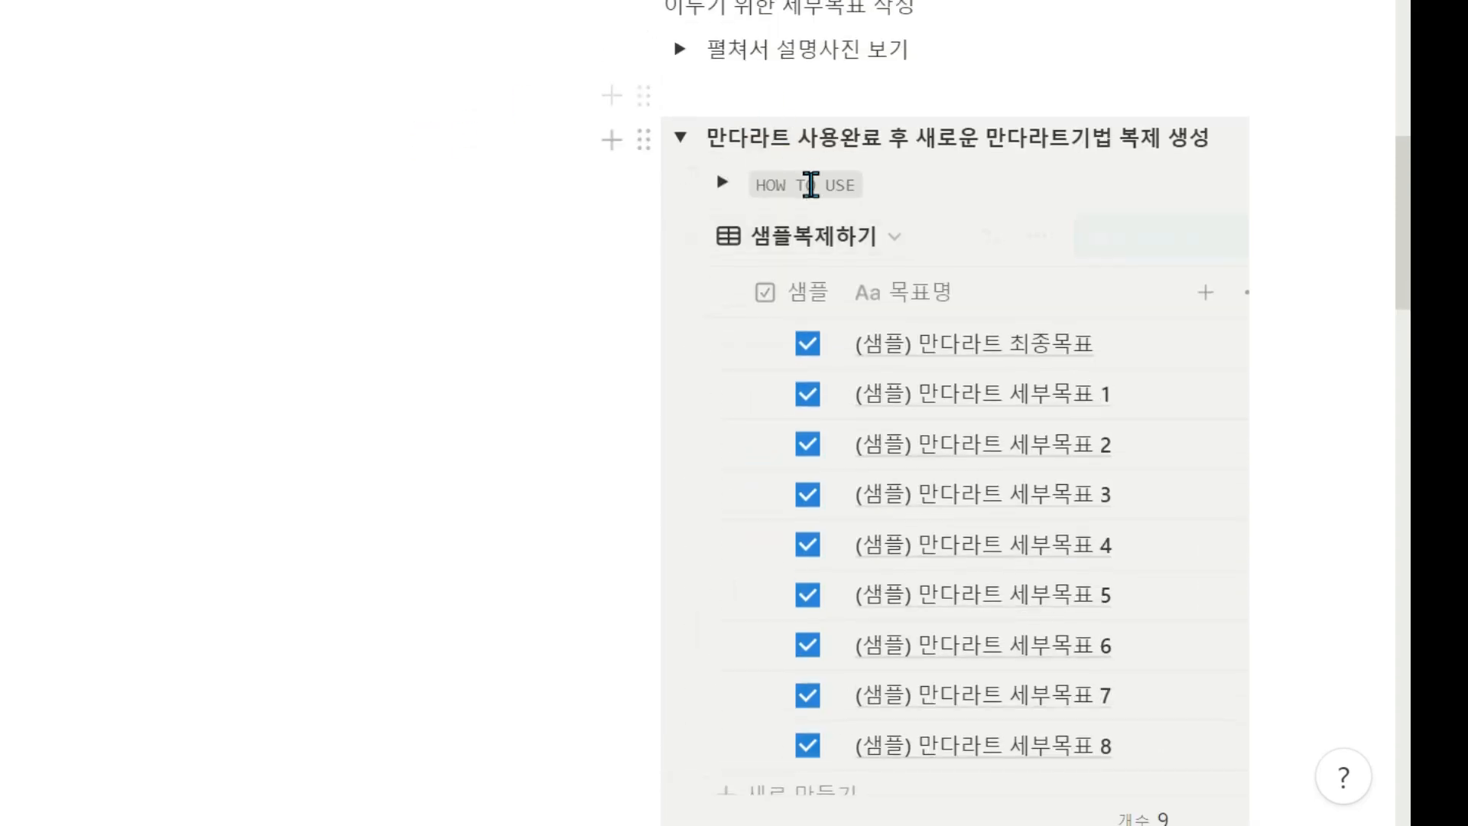
Select all nine sample rows in the 샘플복제하기 table and duplicate them
scroll(810, 184, "down", 2)
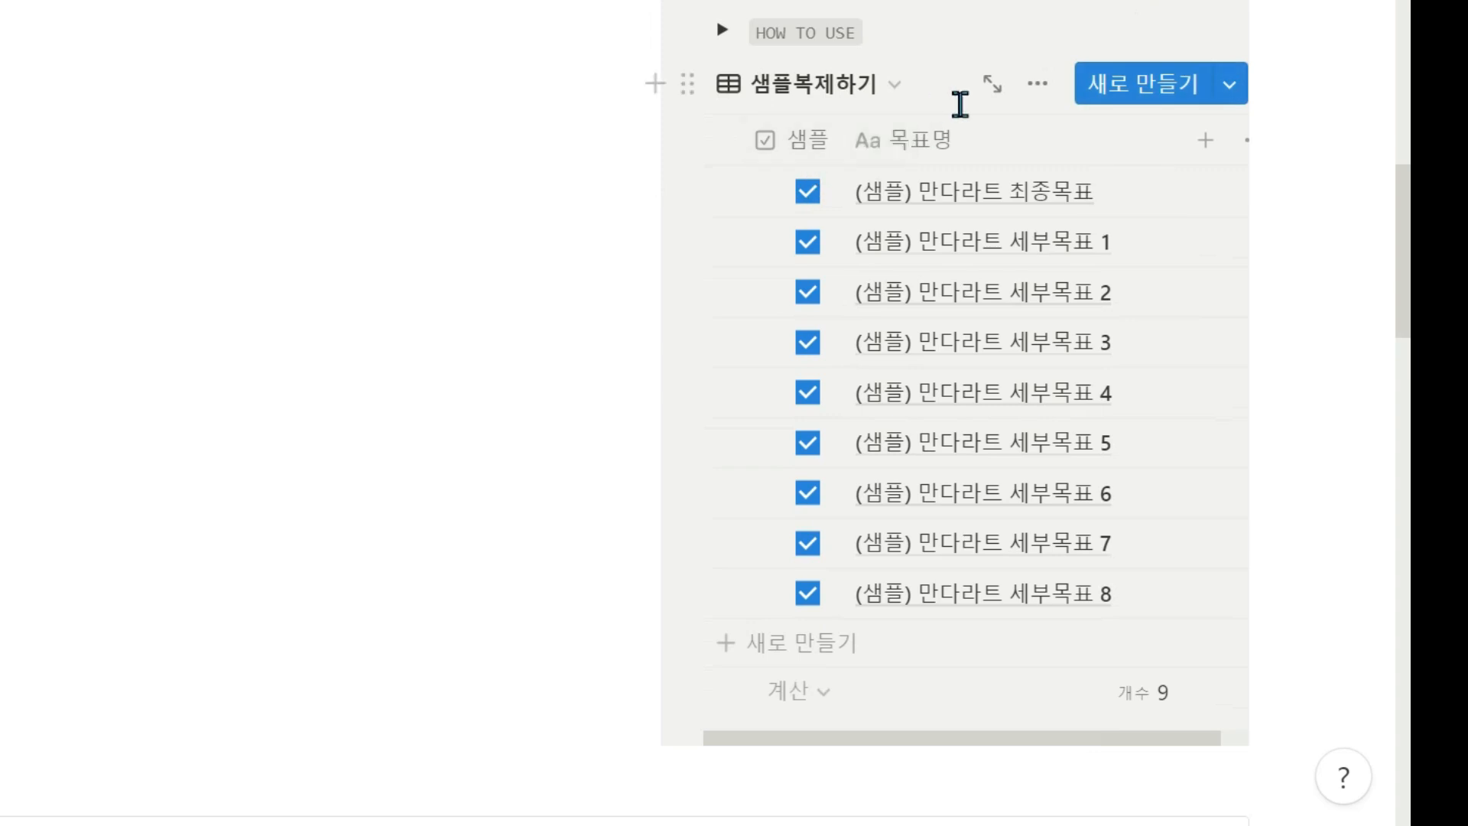
mouse_move(732, 143)
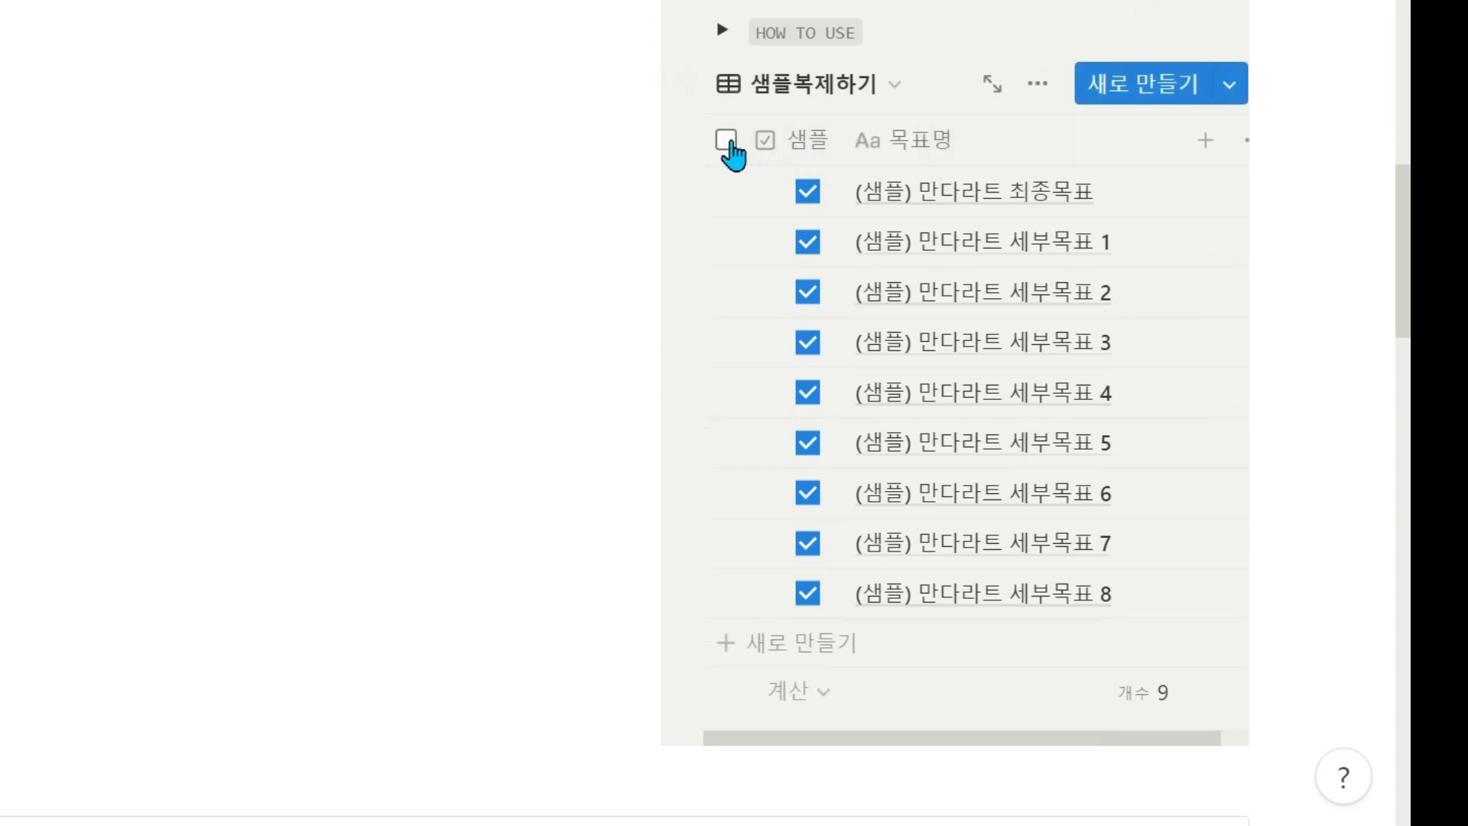
left_click(728, 141)
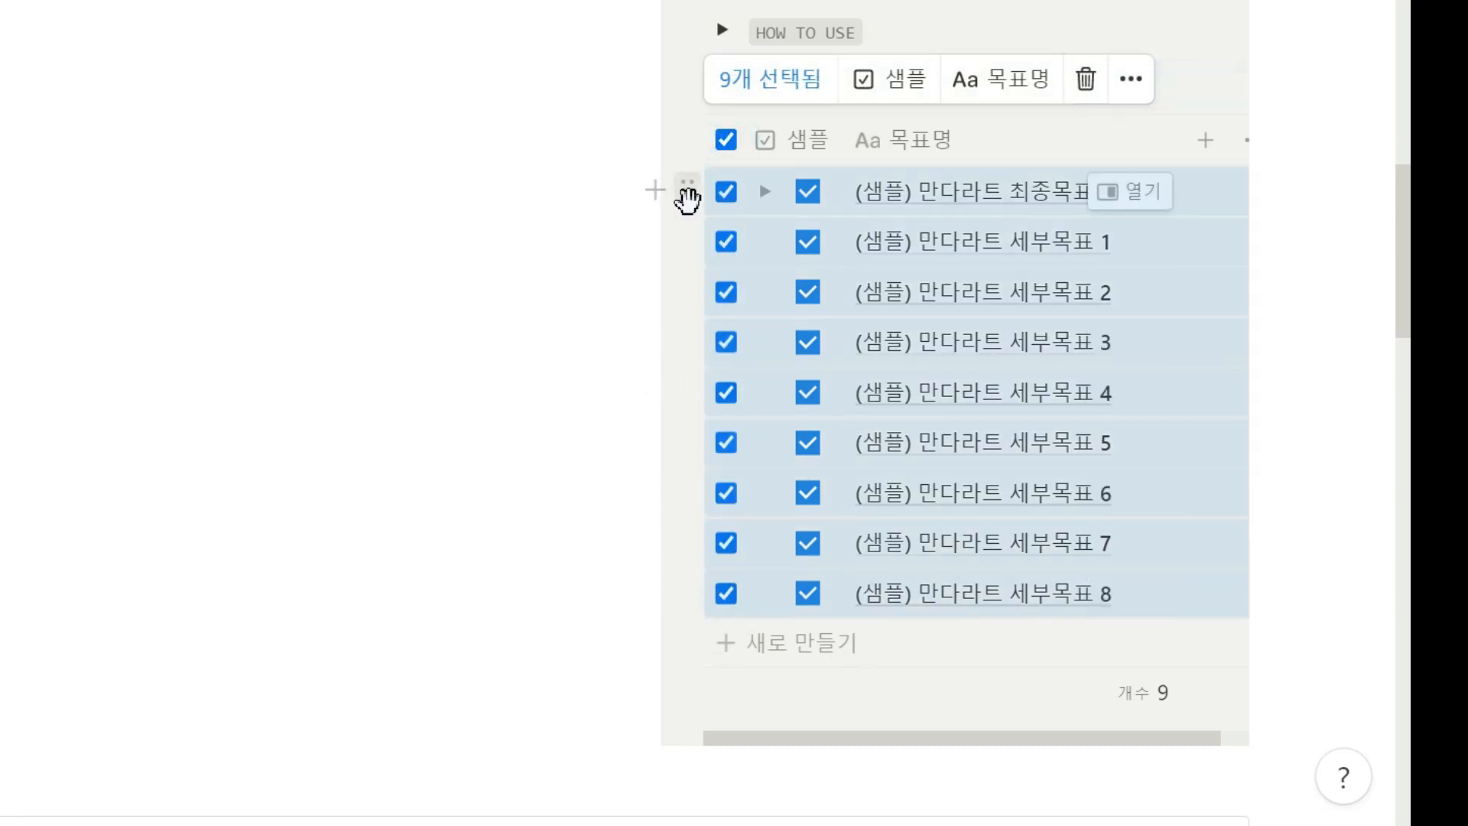
left_click(690, 193)
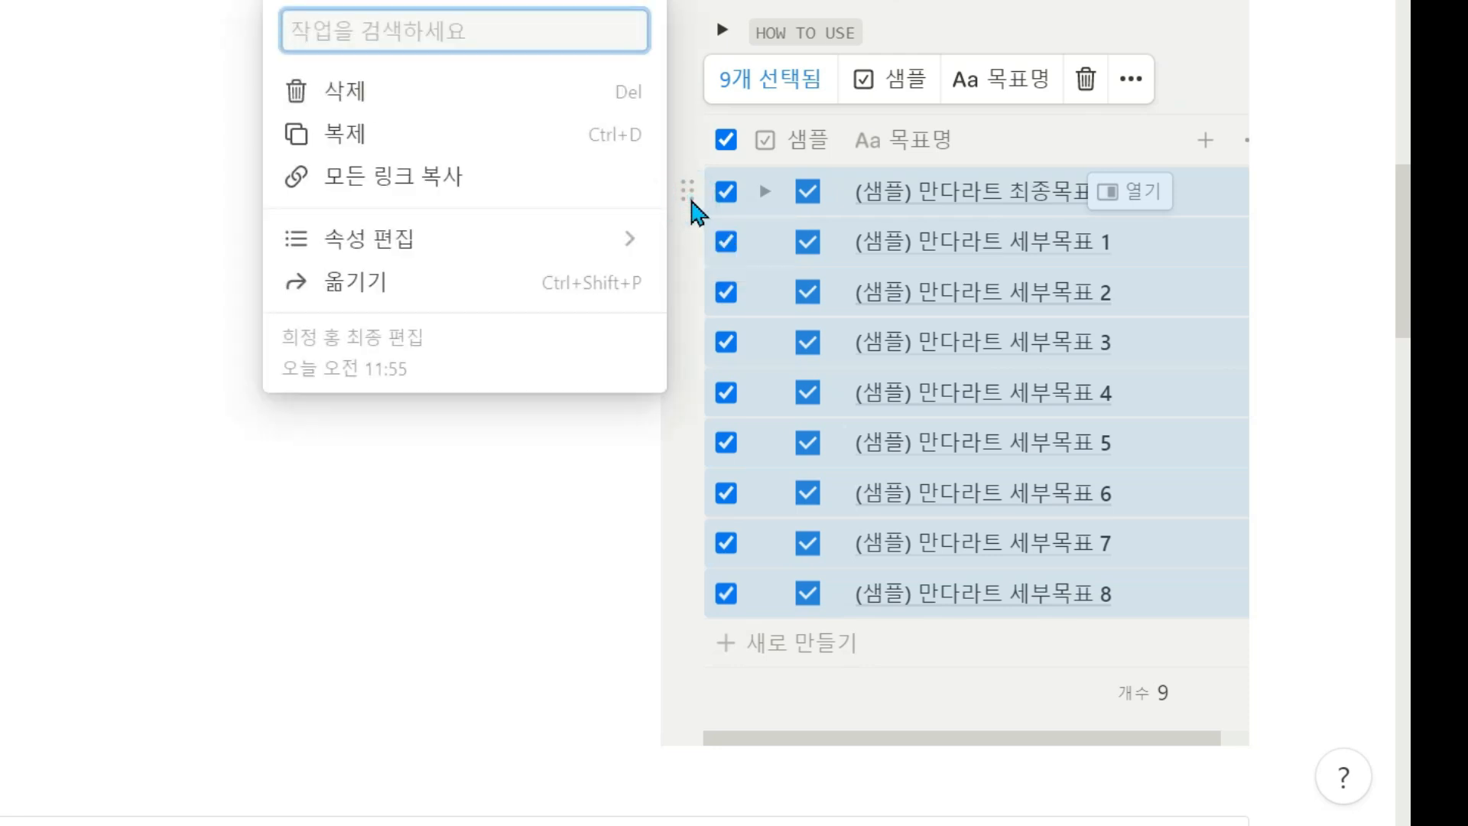
left_click(558, 136)
scroll(1071, 398, "down", 6)
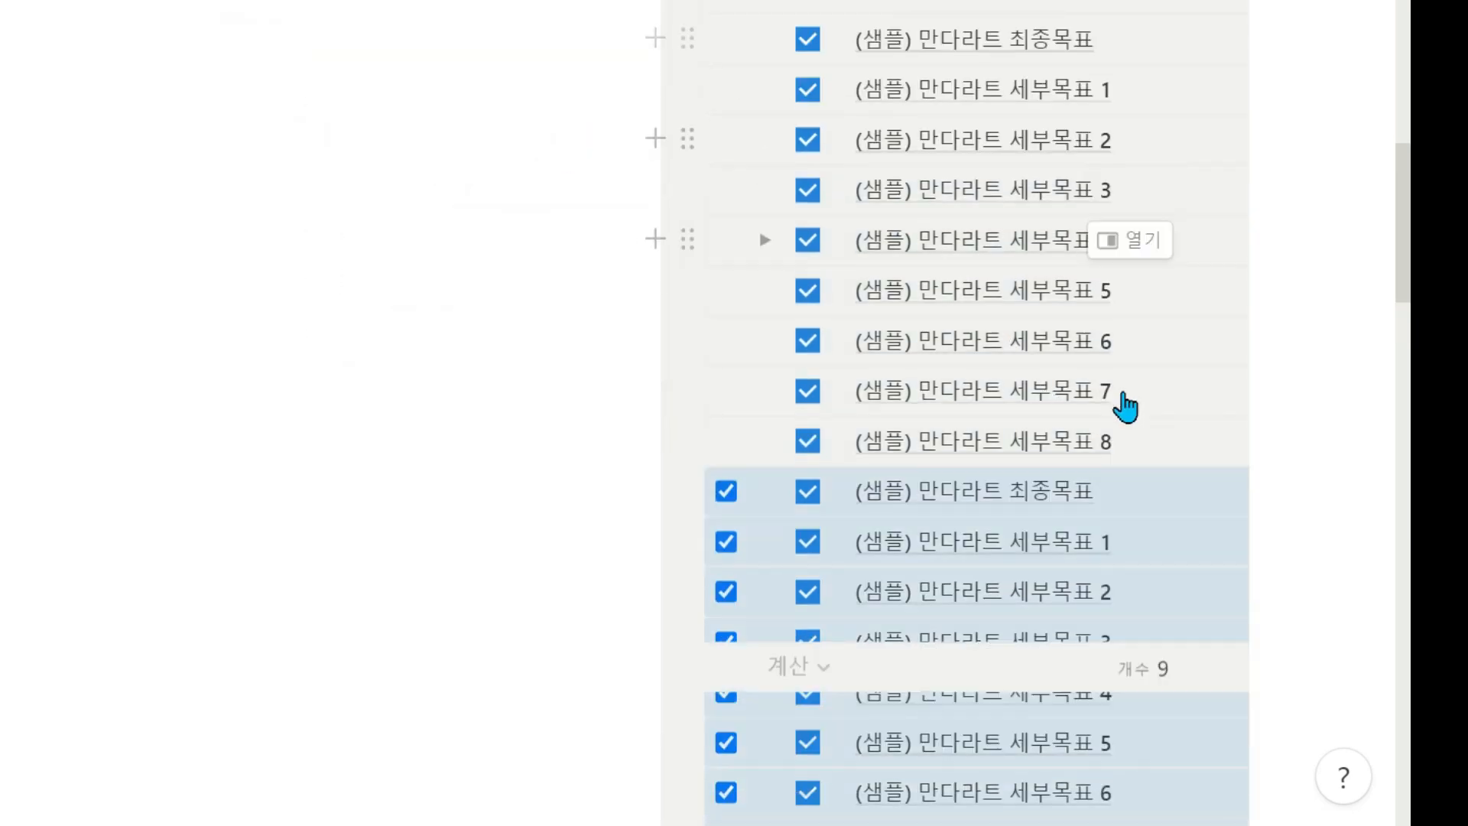
Review the duplicated rows in the 샘플복제하기 table and clear the row selection
scroll(1311, 351, "up", 4)
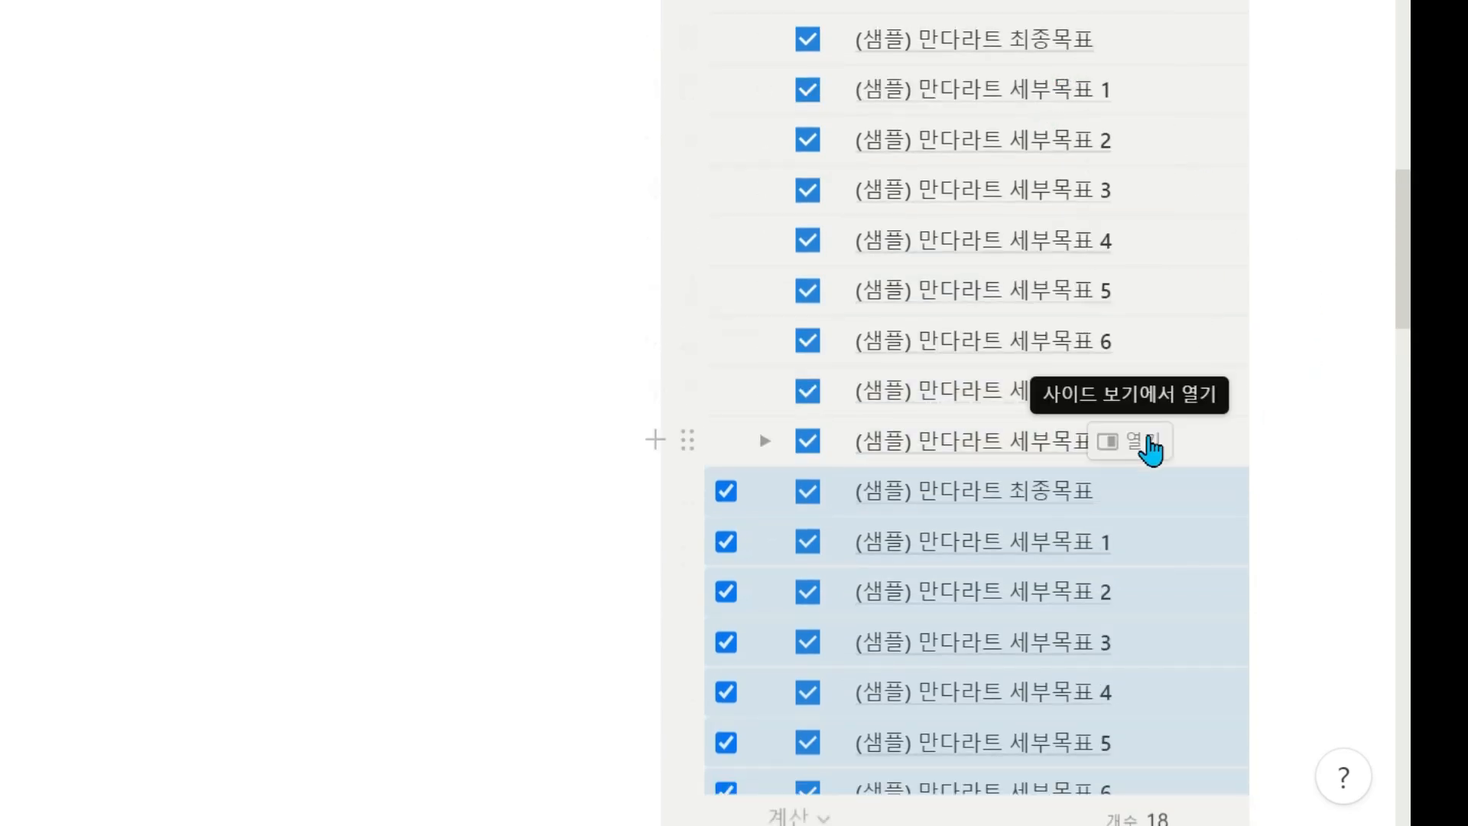
scroll(1151, 450, "down", 2)
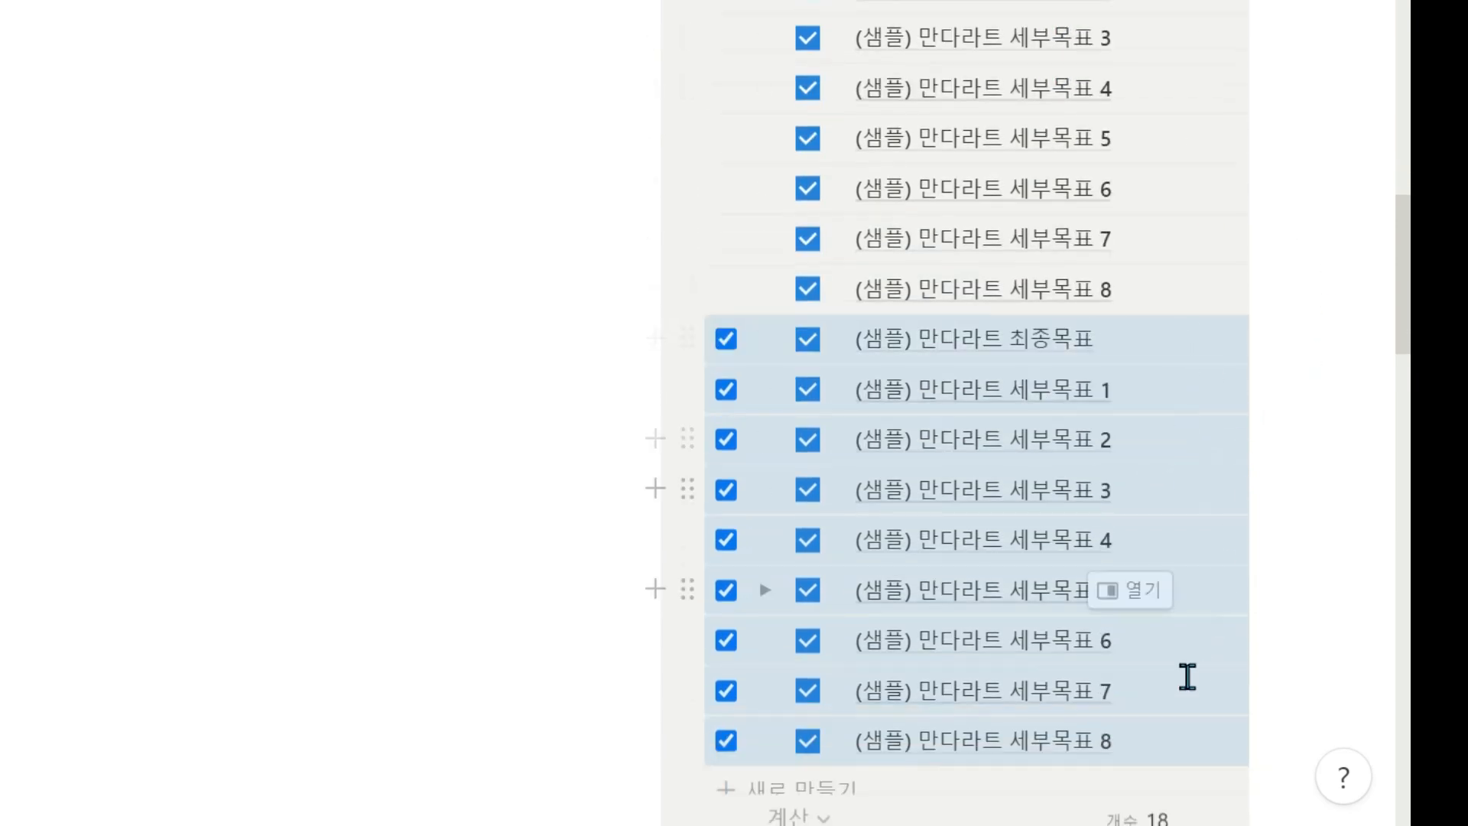
scroll(1272, 570, "up", 4)
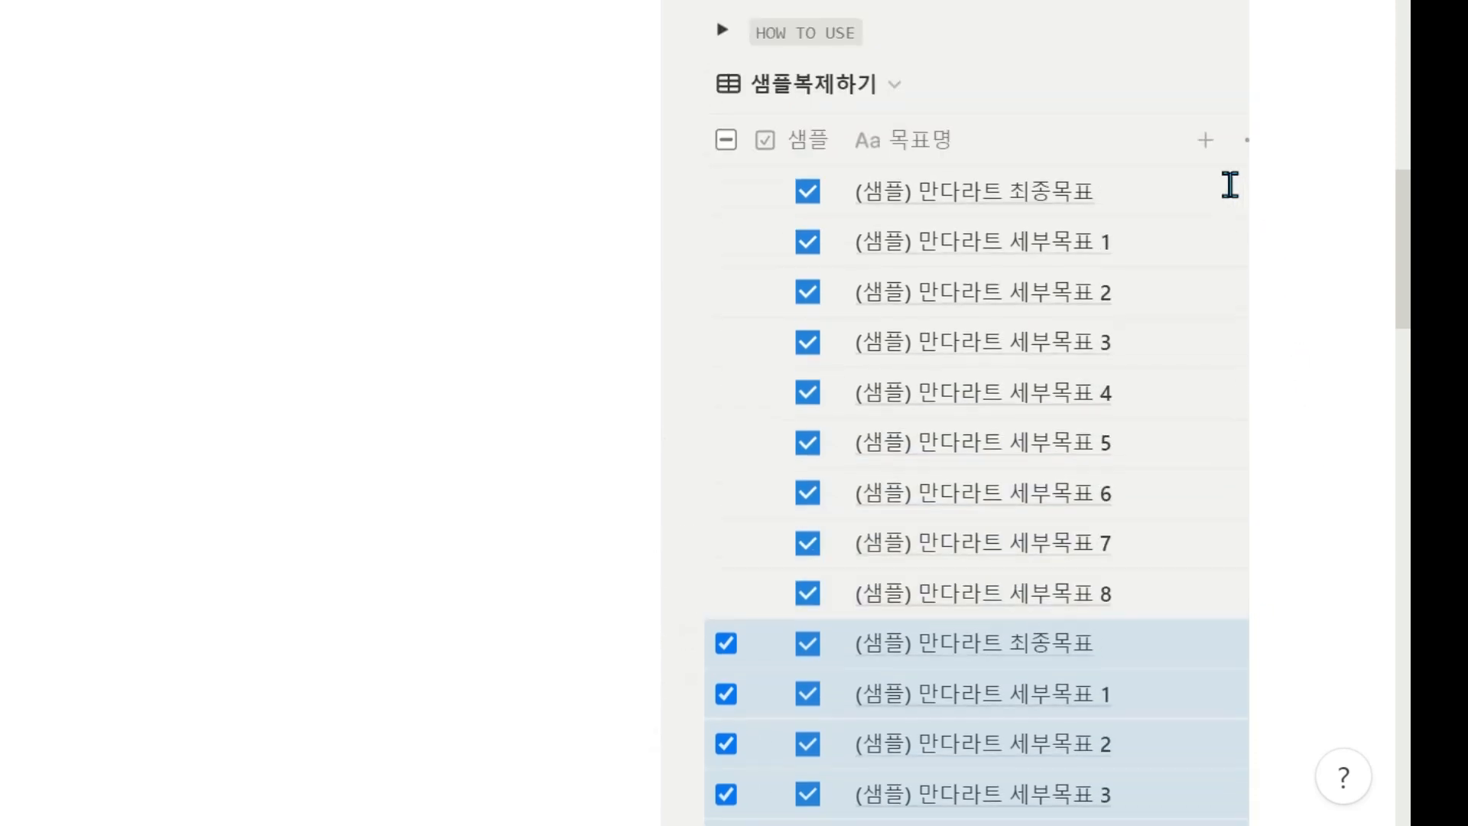
left_click(1311, 237)
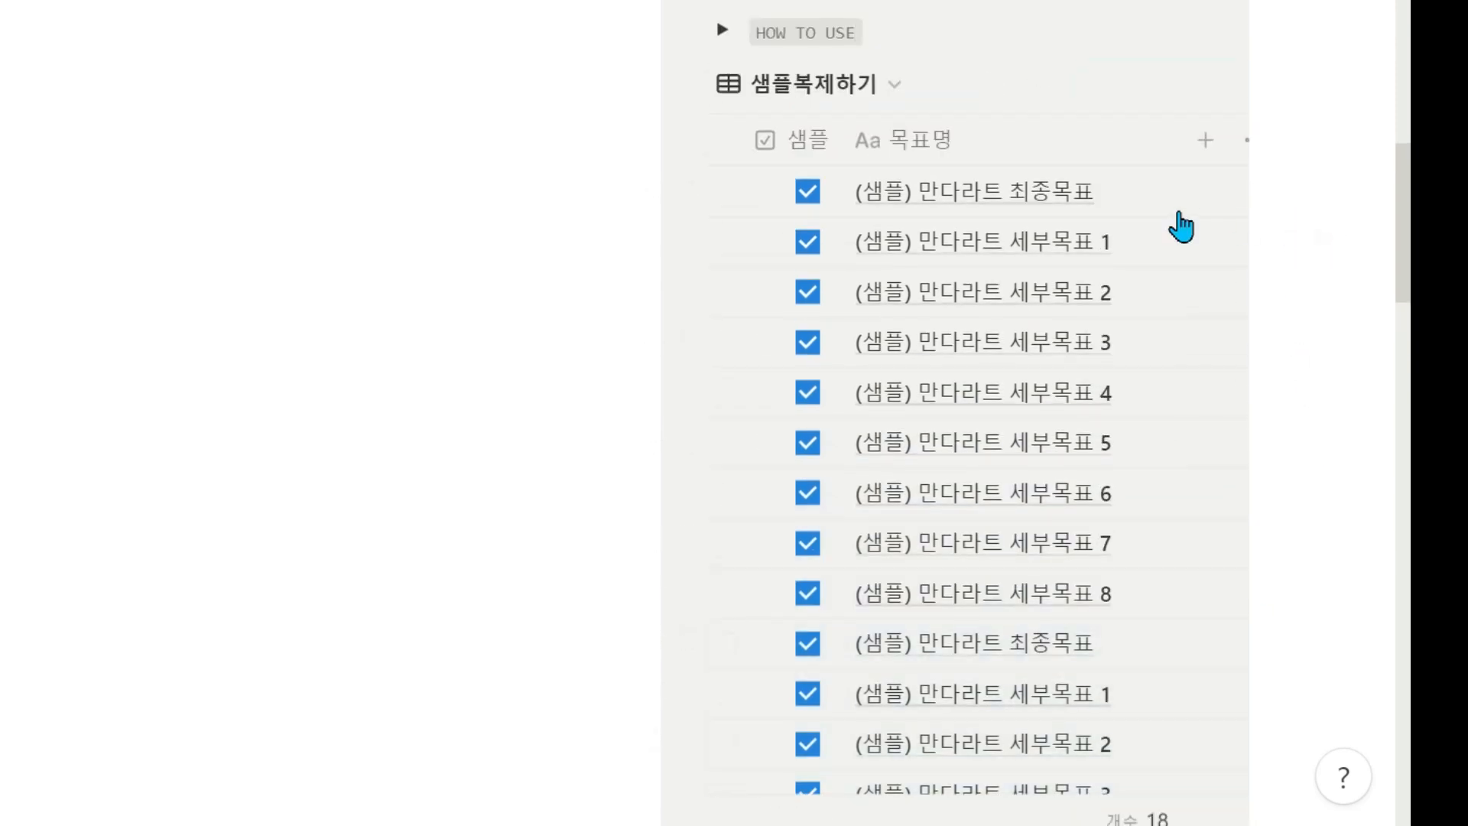
scroll(1181, 634, "down", 4)
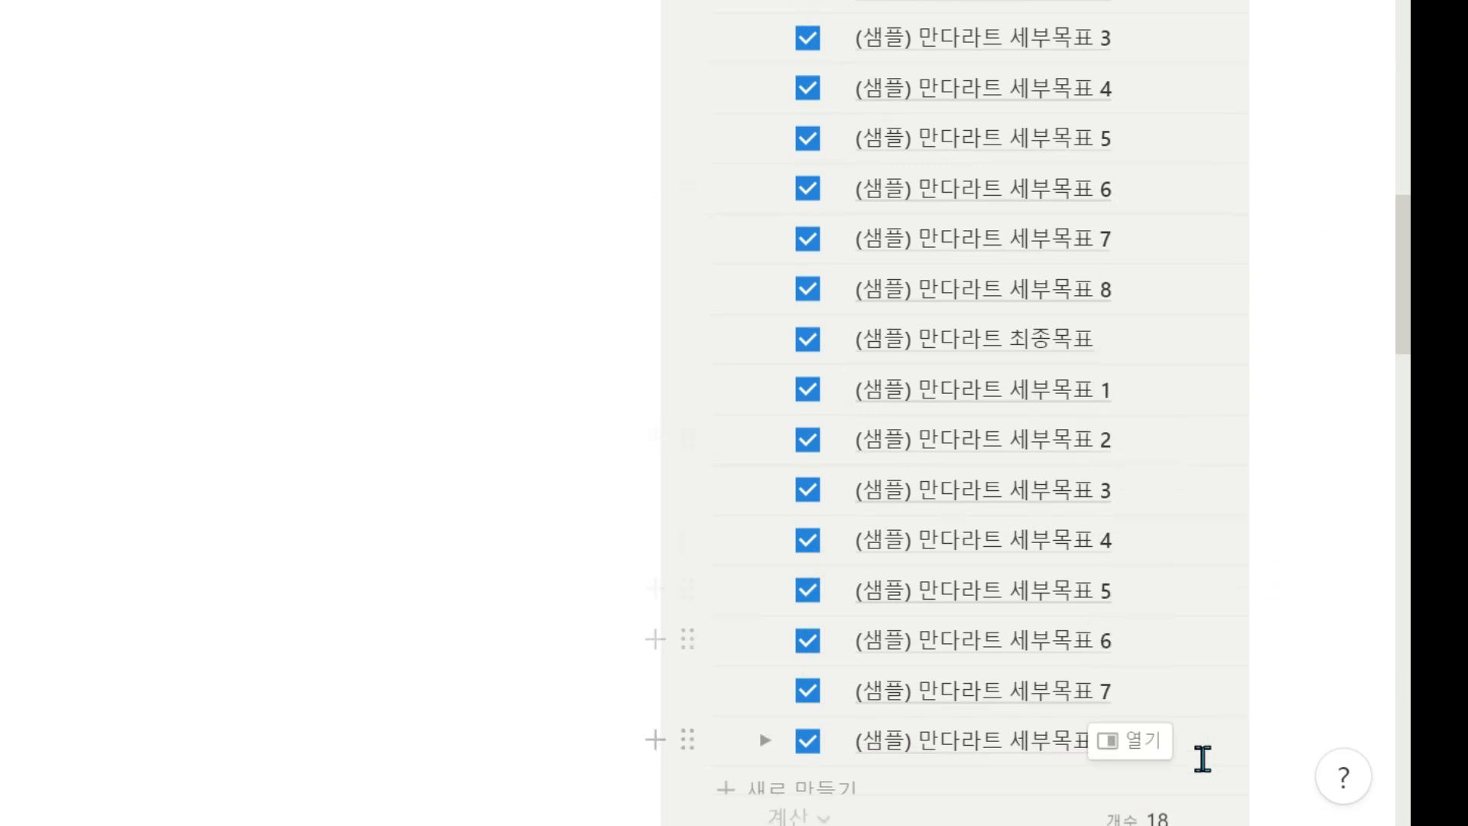
Nest the sample sub-goal rows 세부목표 1 to 8 under the first (샘플) 만다라트 최종목표 row as sub-items
scroll(1240, 665, "up", 4)
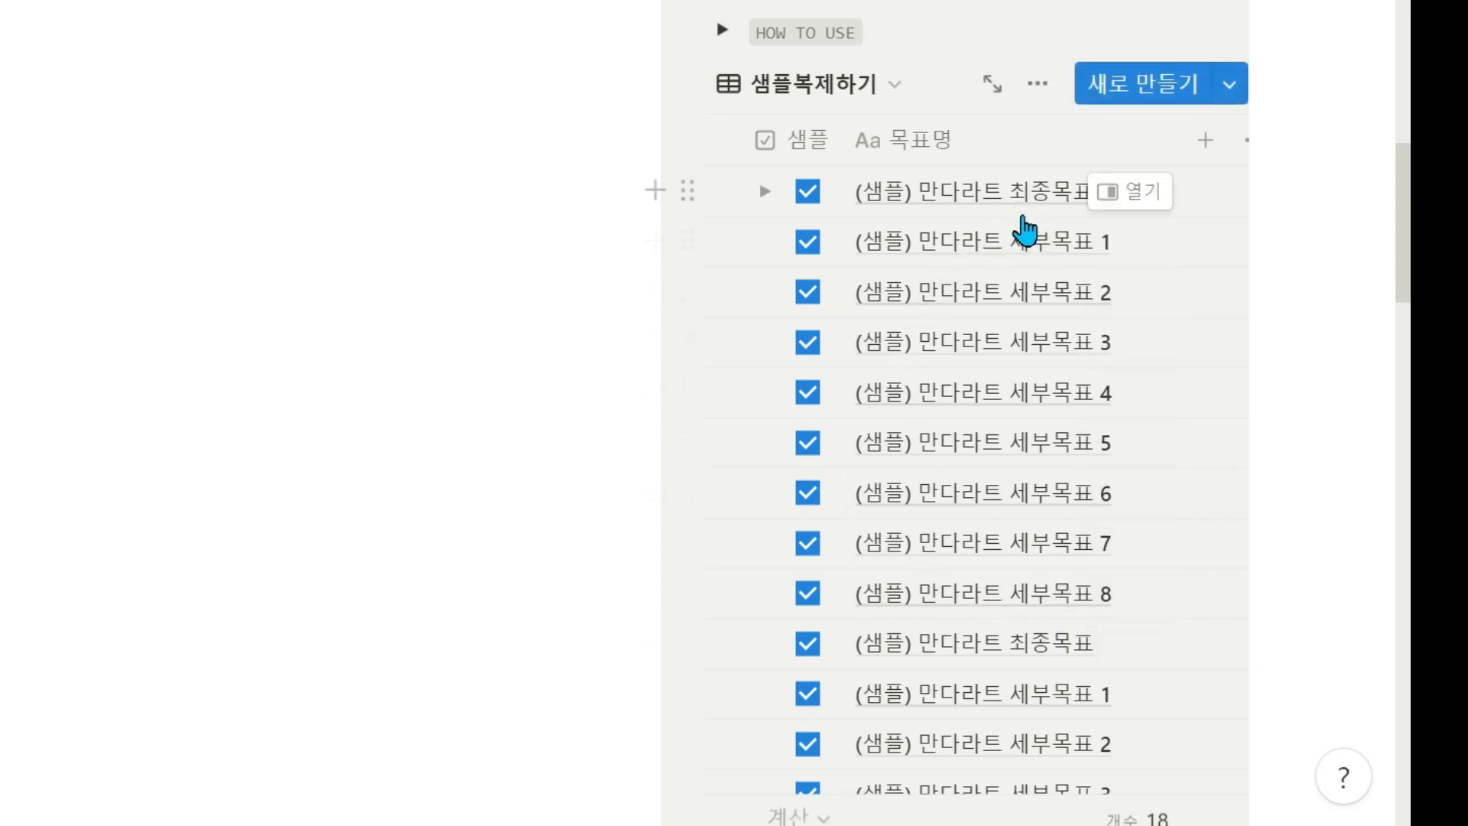
left_click_drag(1361, 242, 1029, 616)
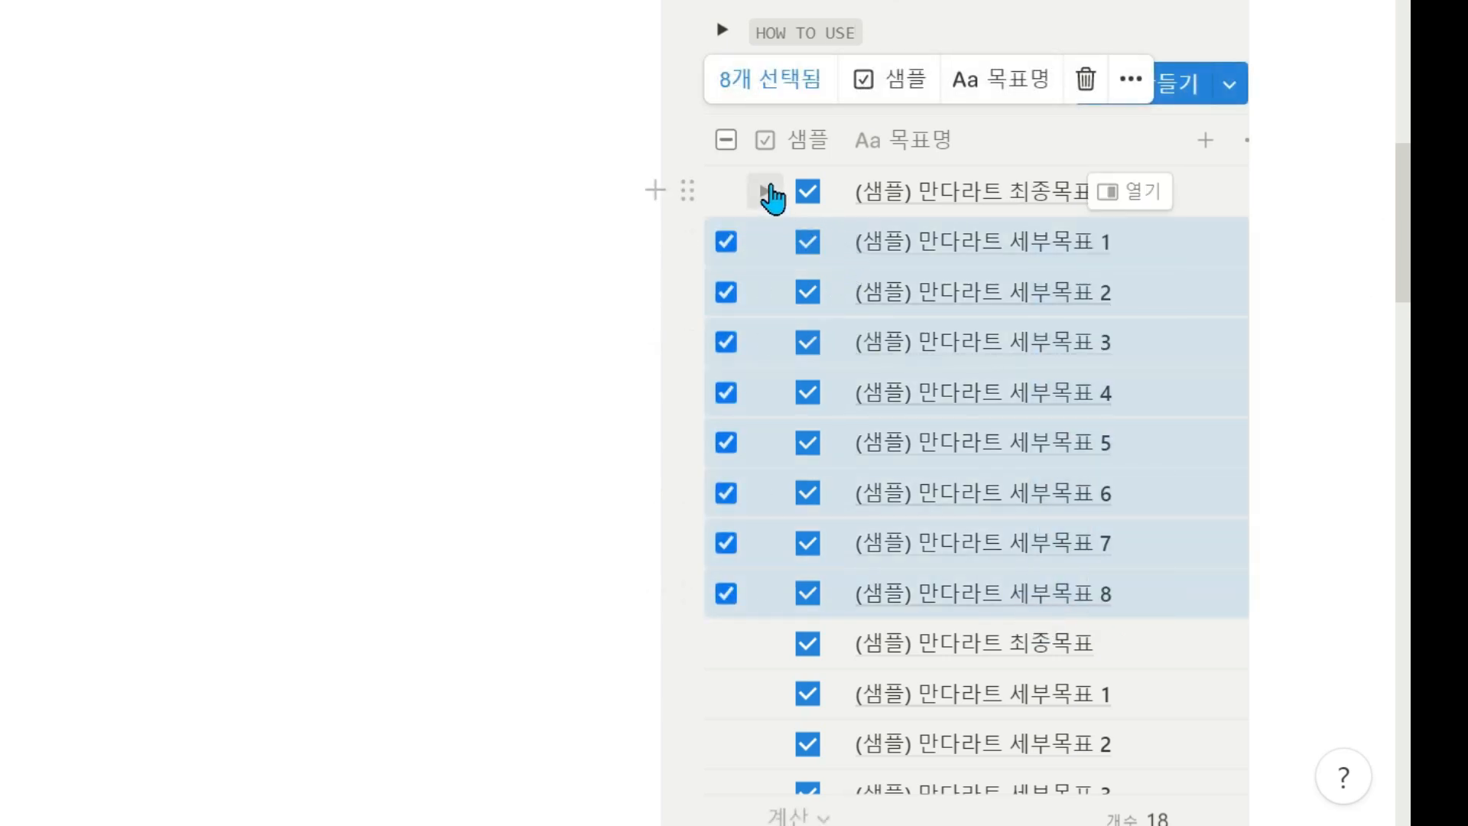
left_click(767, 191)
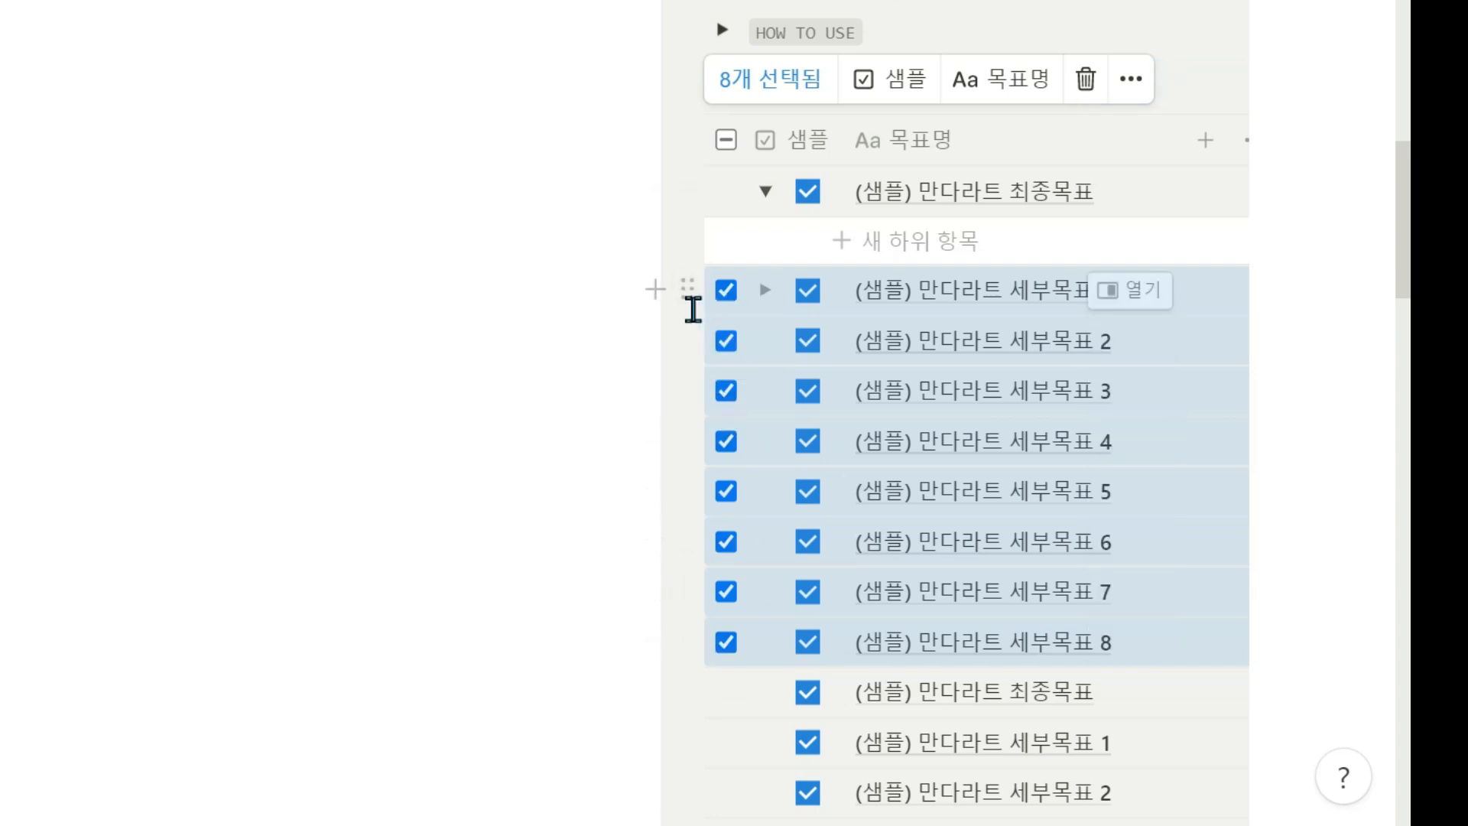
left_click_drag(686, 293, 902, 243)
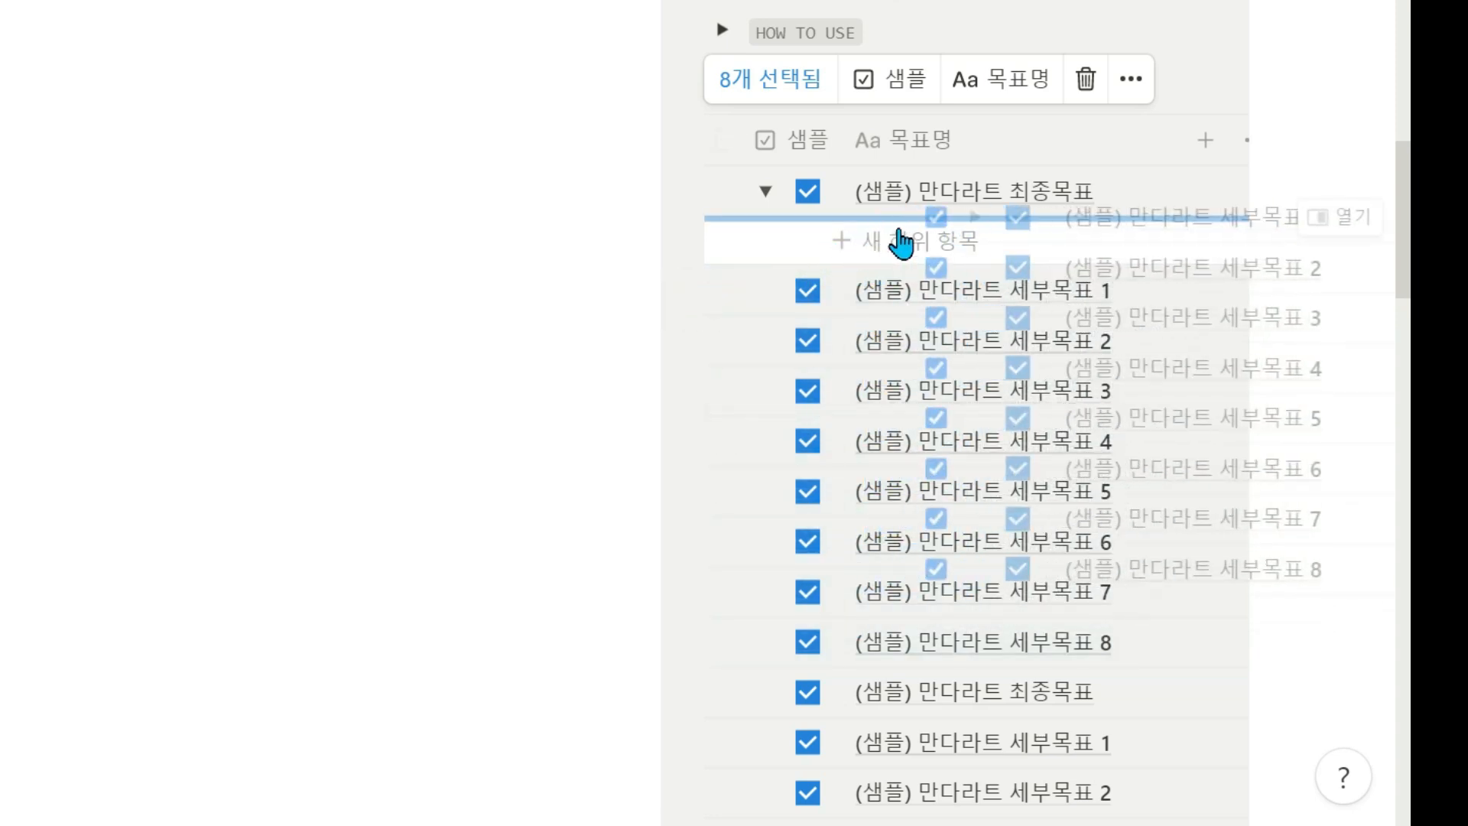
mouse_move(902, 243)
left_mouse_down()
mouse_move(750, 239)
mouse_move(973, 223)
mouse_move(920, 244)
left_mouse_up()
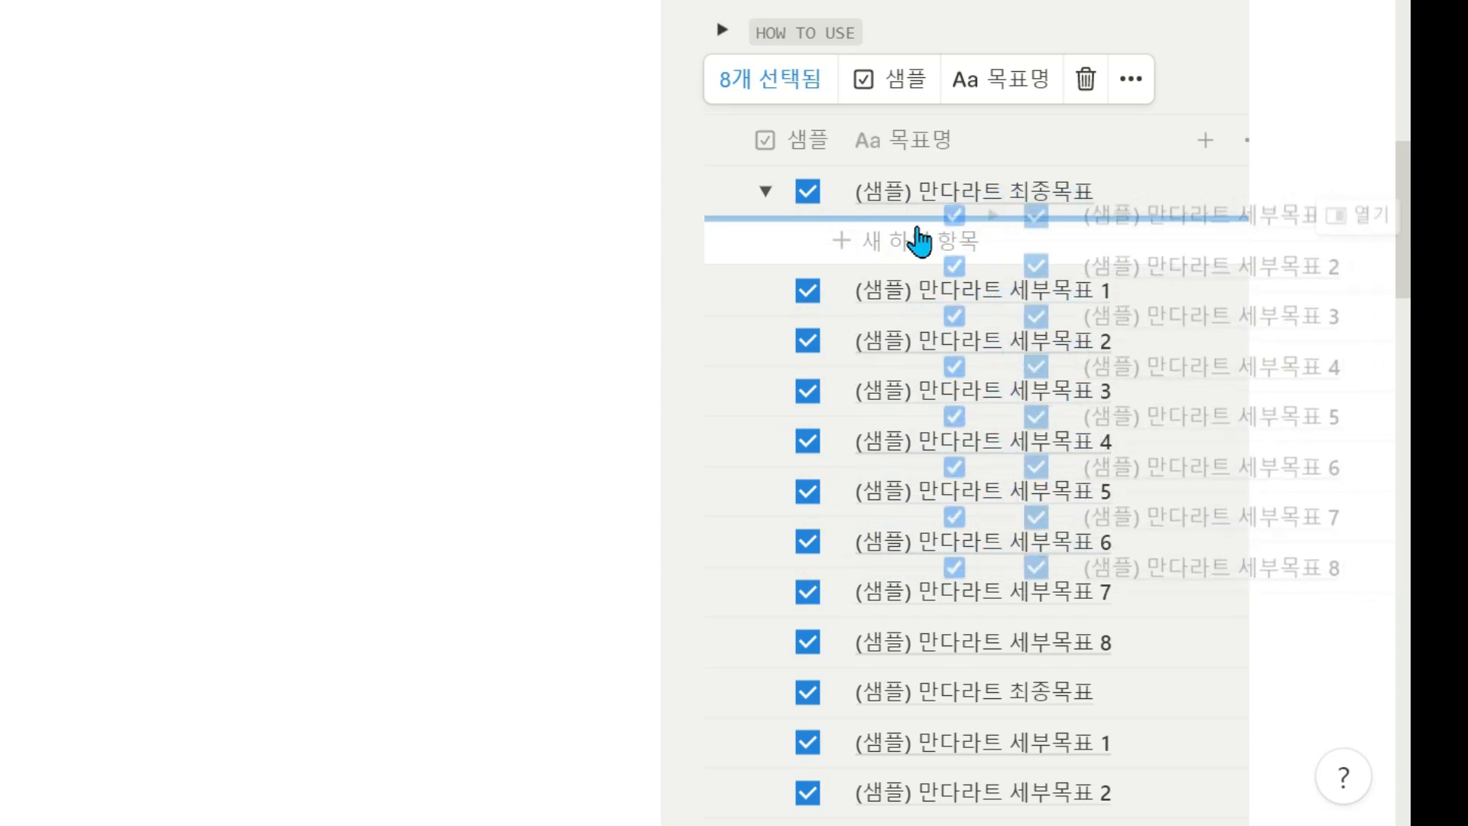
left_click_drag(920, 244, 920, 241)
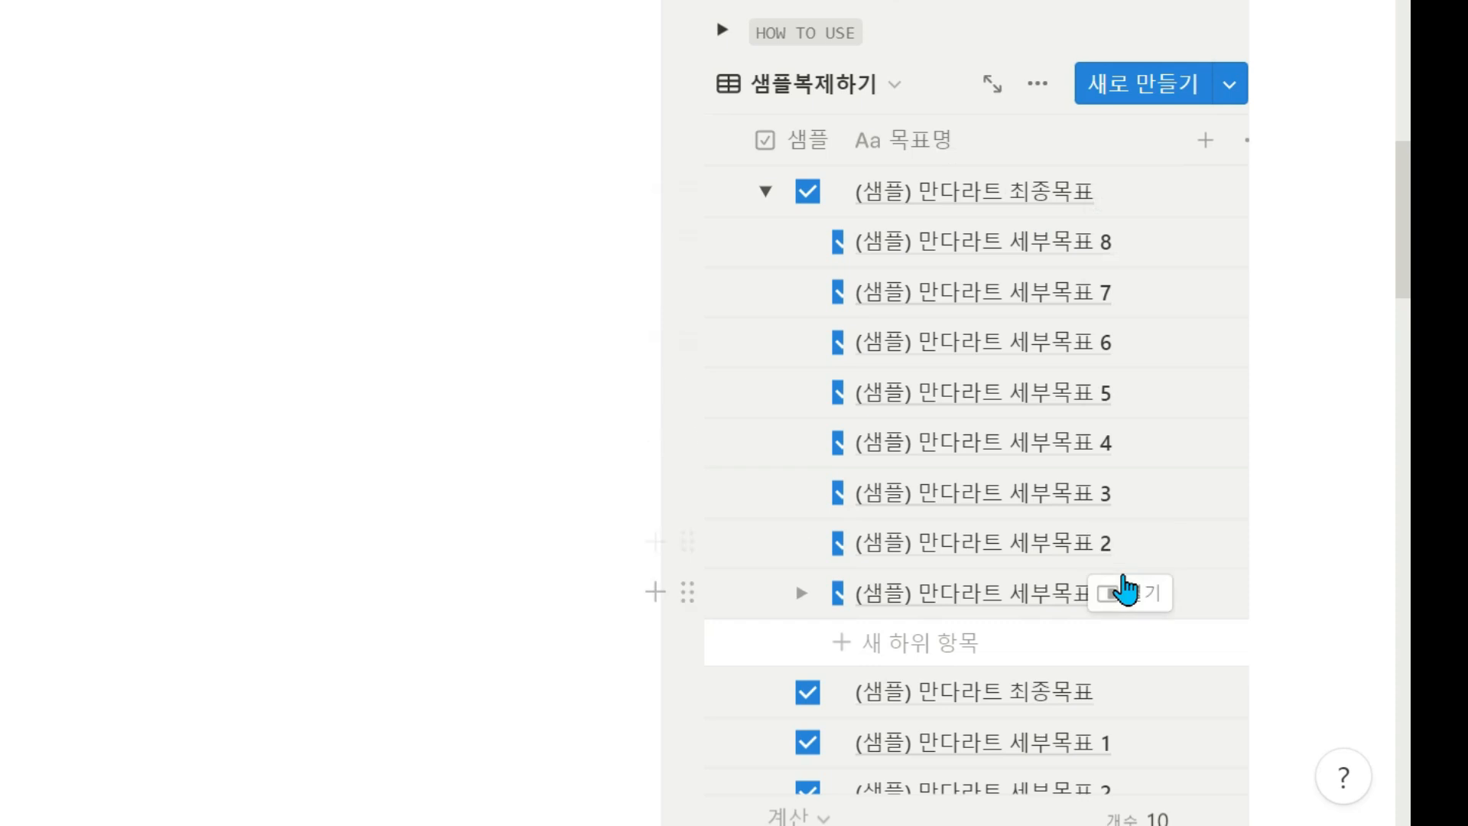
Select the final goal row with its eight nested sub-goals and uncheck their 샘플 property
left_click(1337, 480)
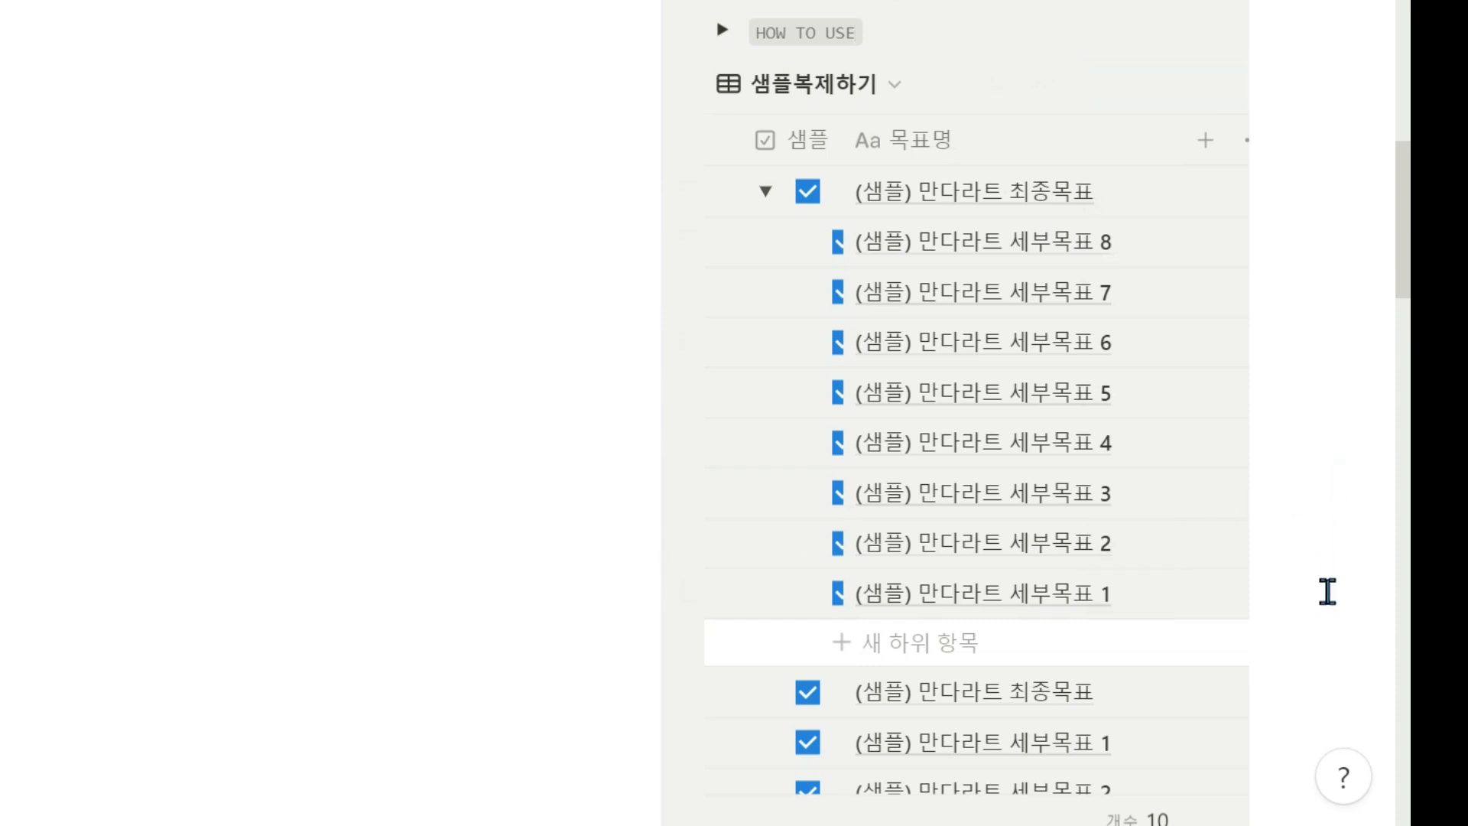
left_click_drag(1325, 591, 754, 198)
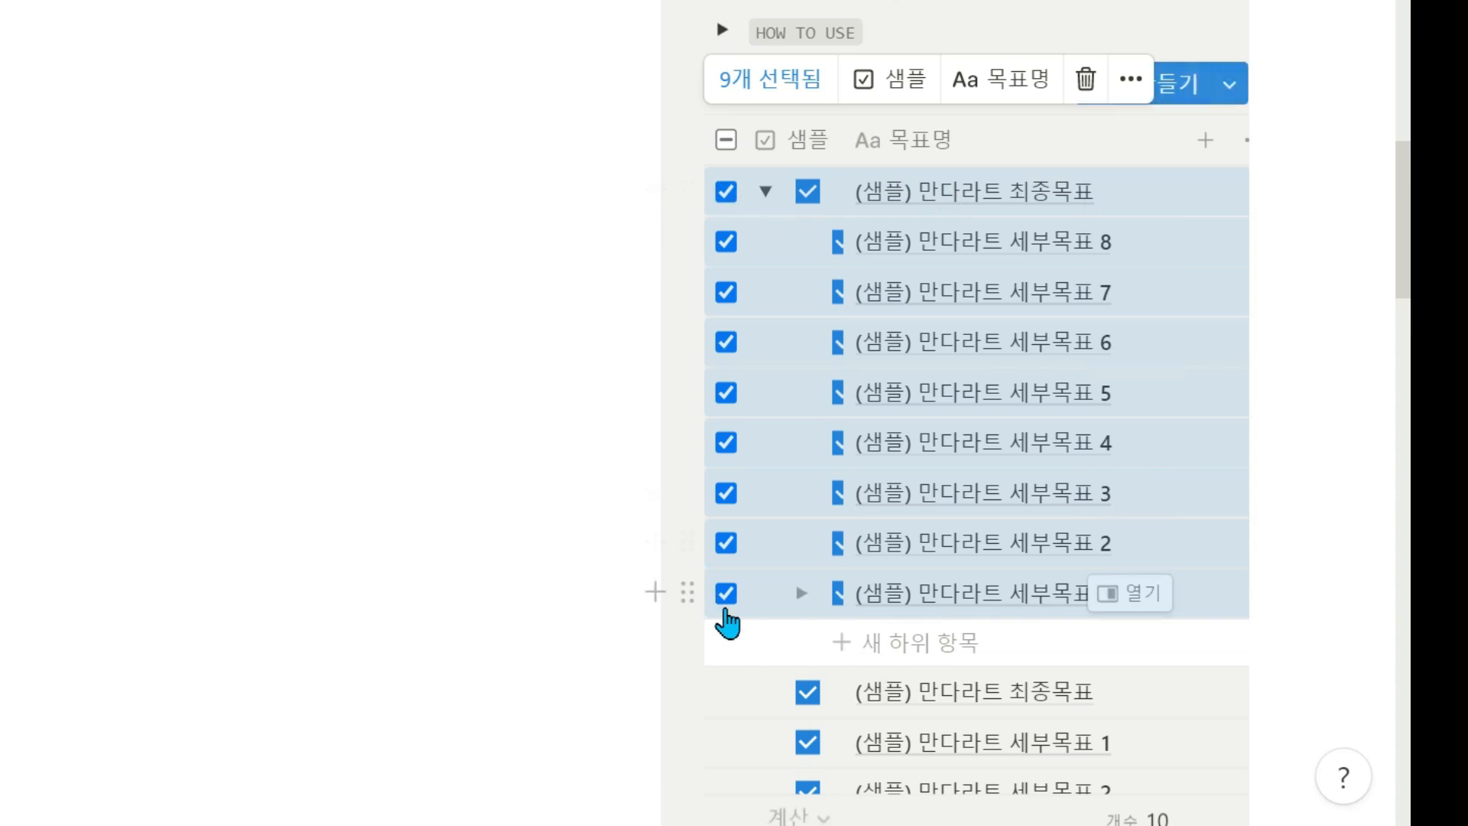
left_click(886, 84)
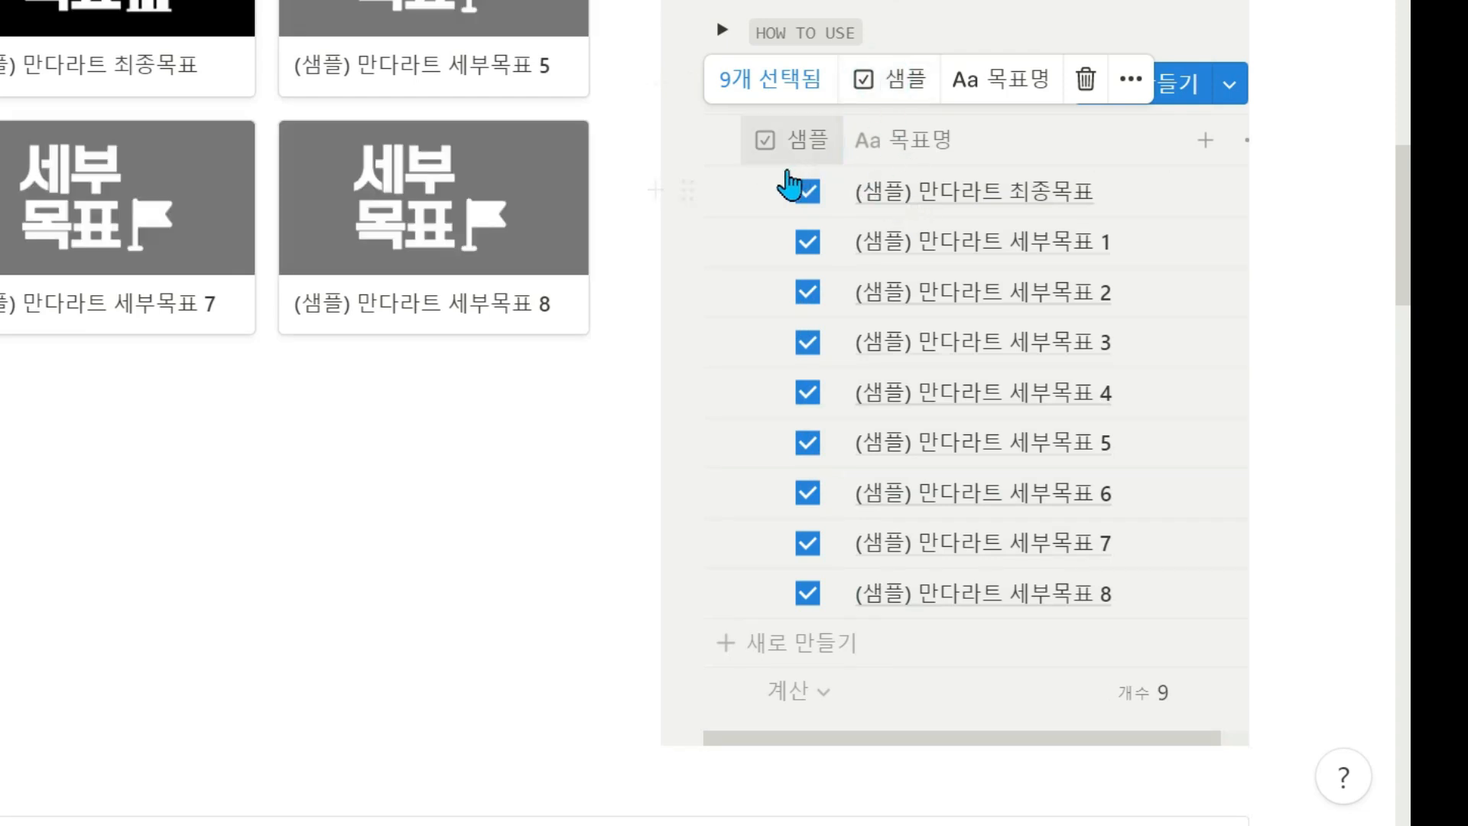
scroll(810, 535, "up", 2)
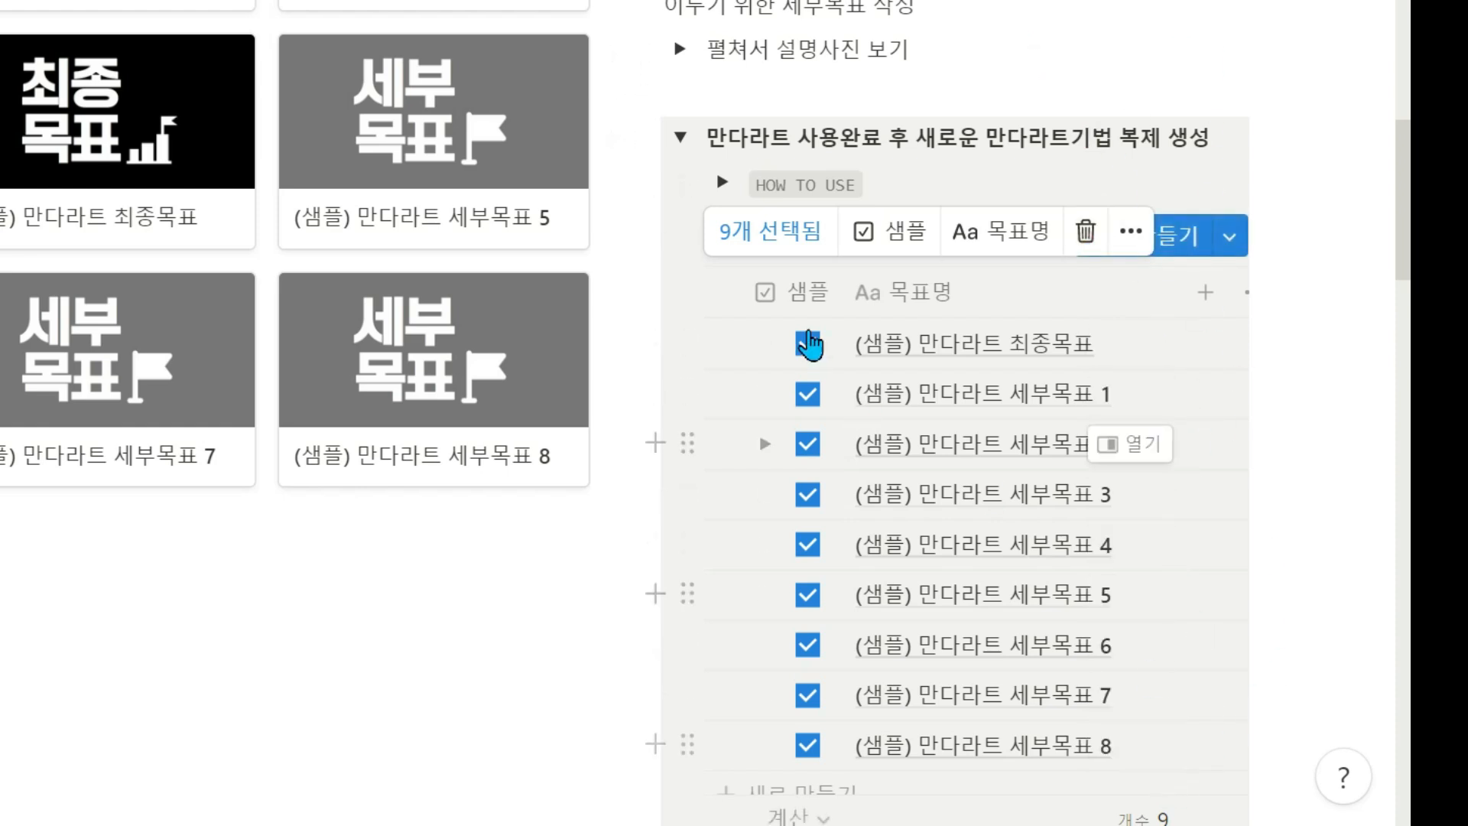
scroll(794, 496, "up", 2)
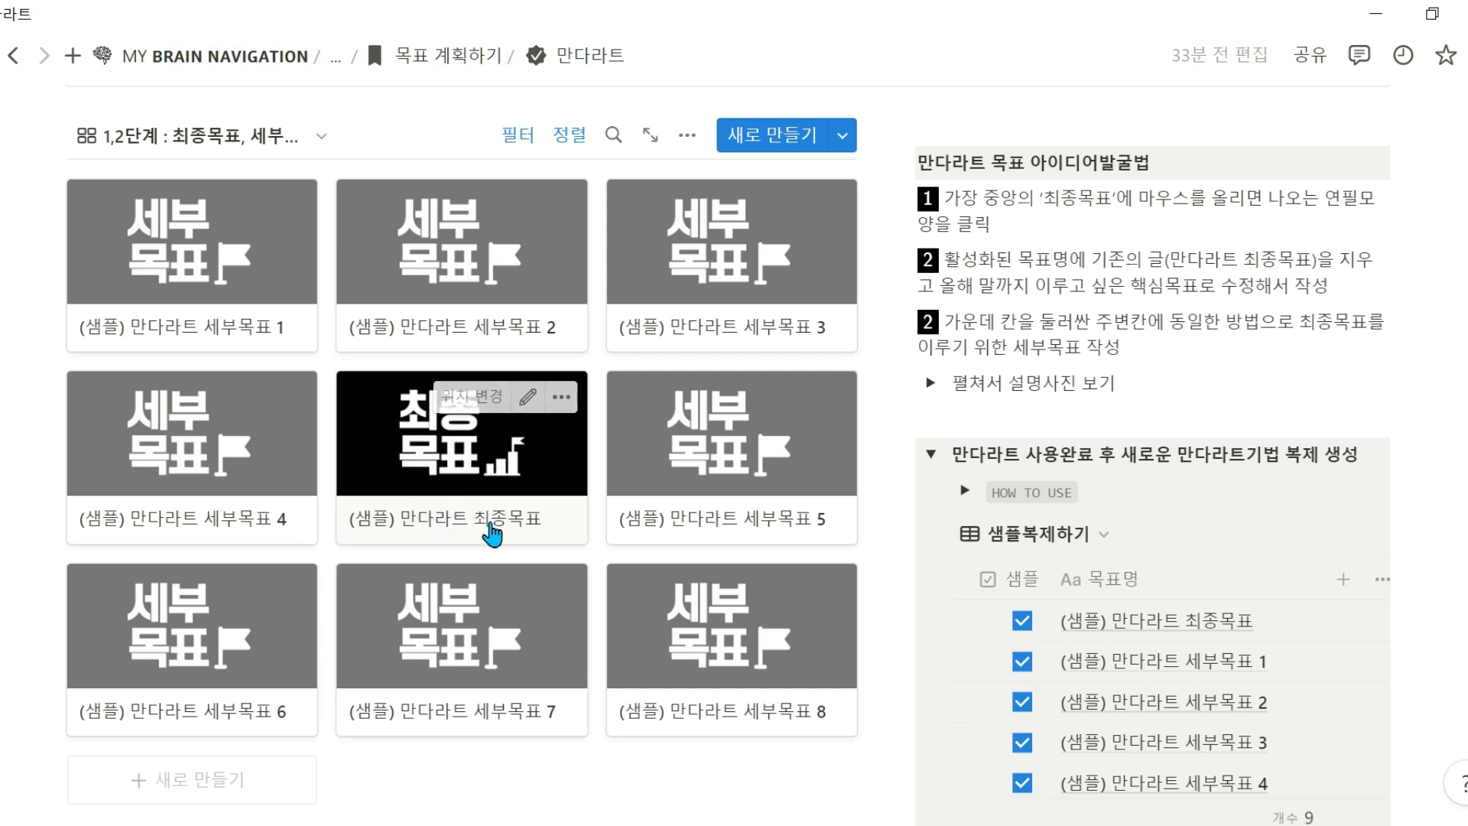
Rename the central final goal card in the gallery as 목표수정하기
left_click(527, 396)
triple_click(494, 517)
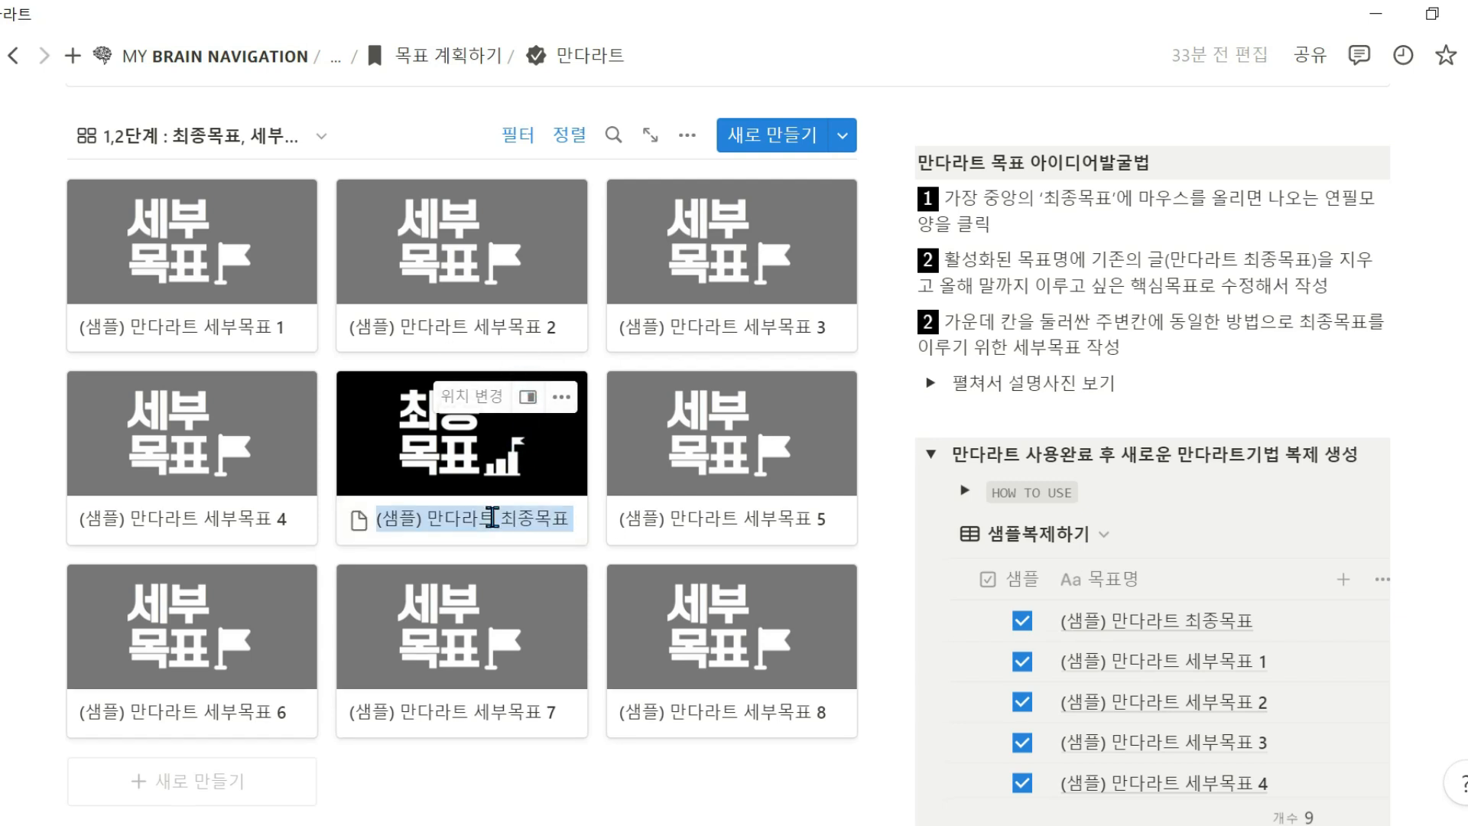
type("목표수정하기")
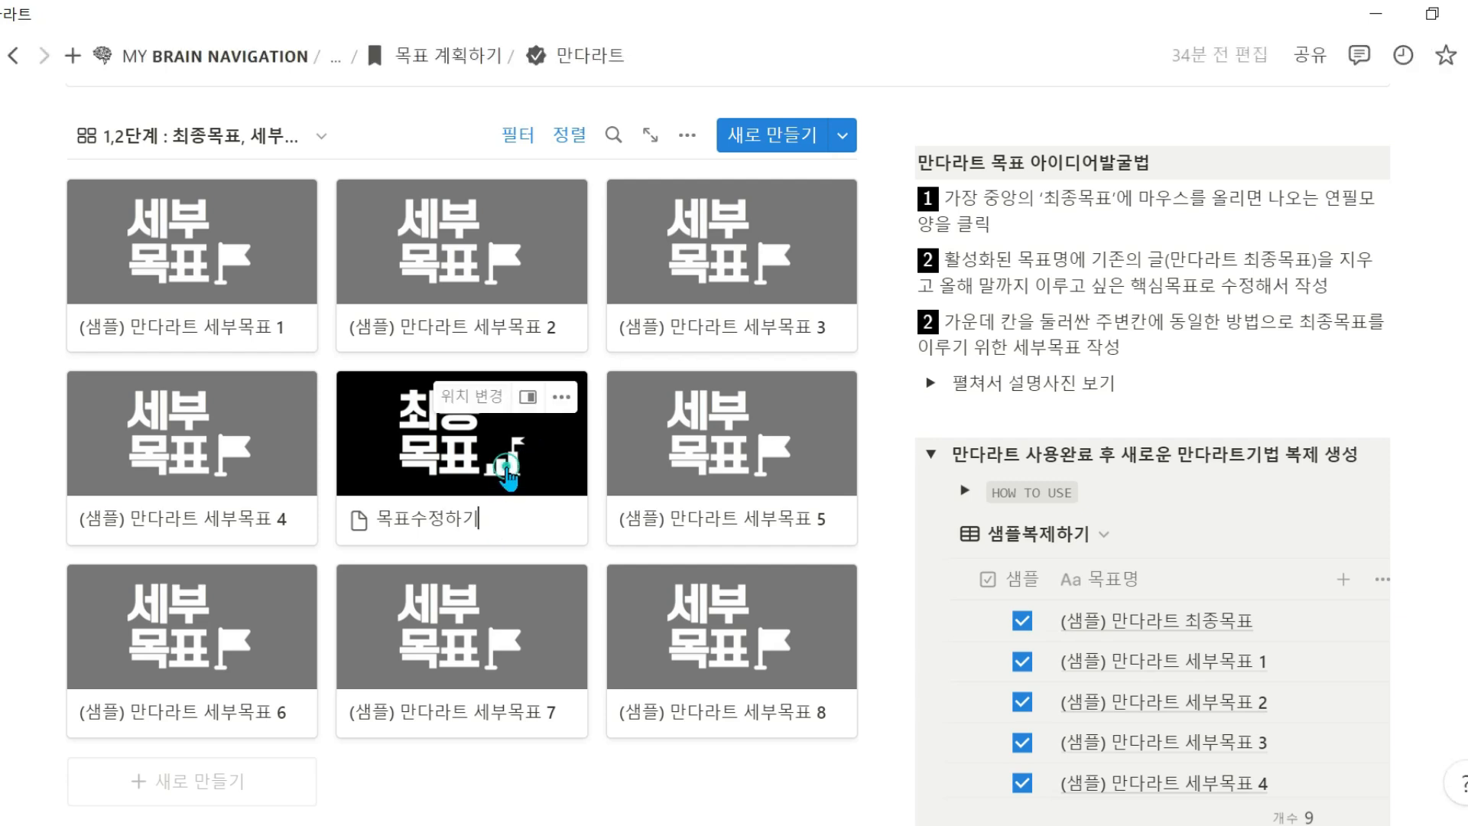
Open the final goal card's page, change its title to 목표, and close the page
left_click(506, 468)
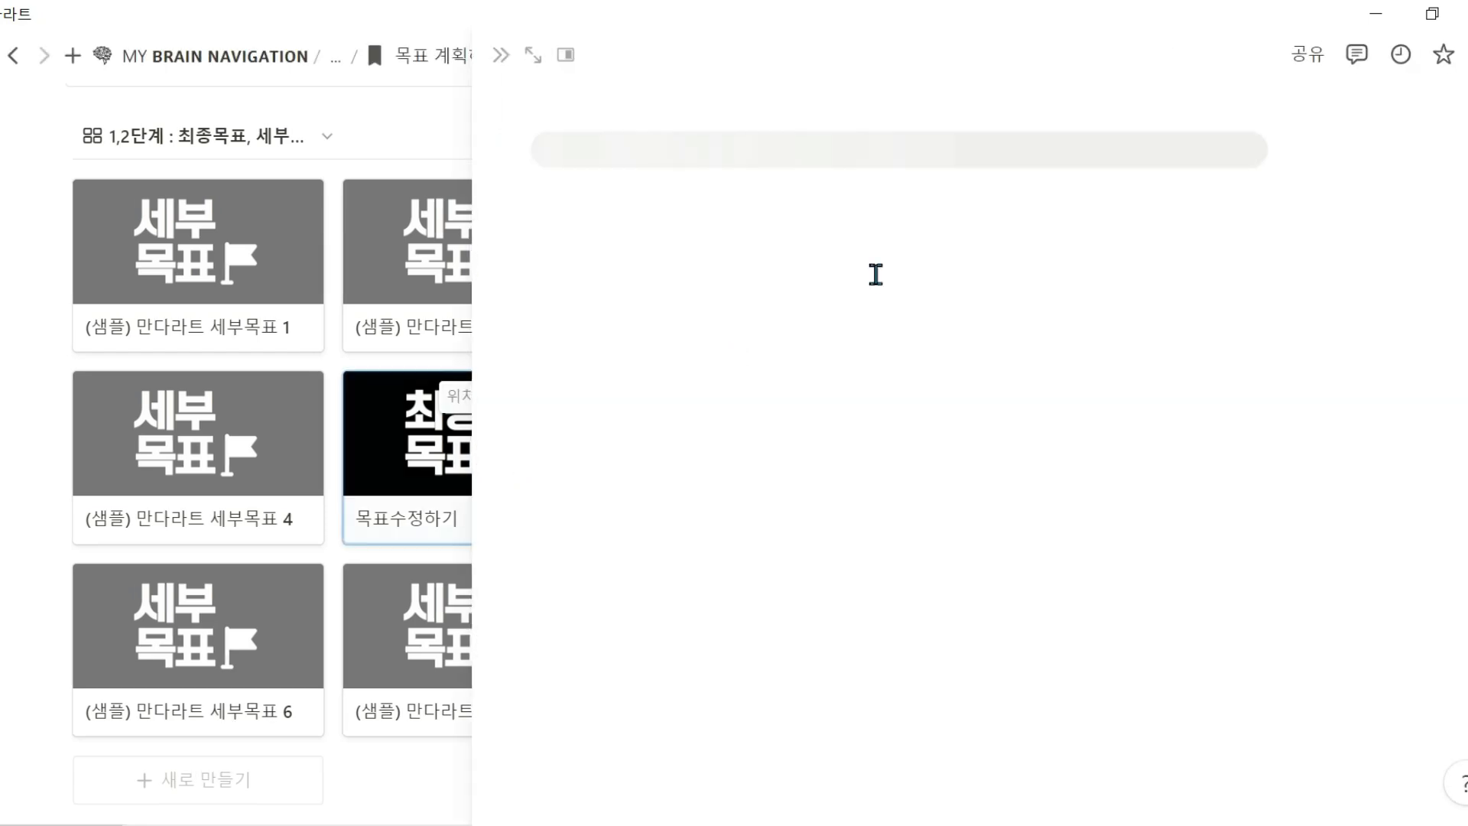
double_click(774, 145)
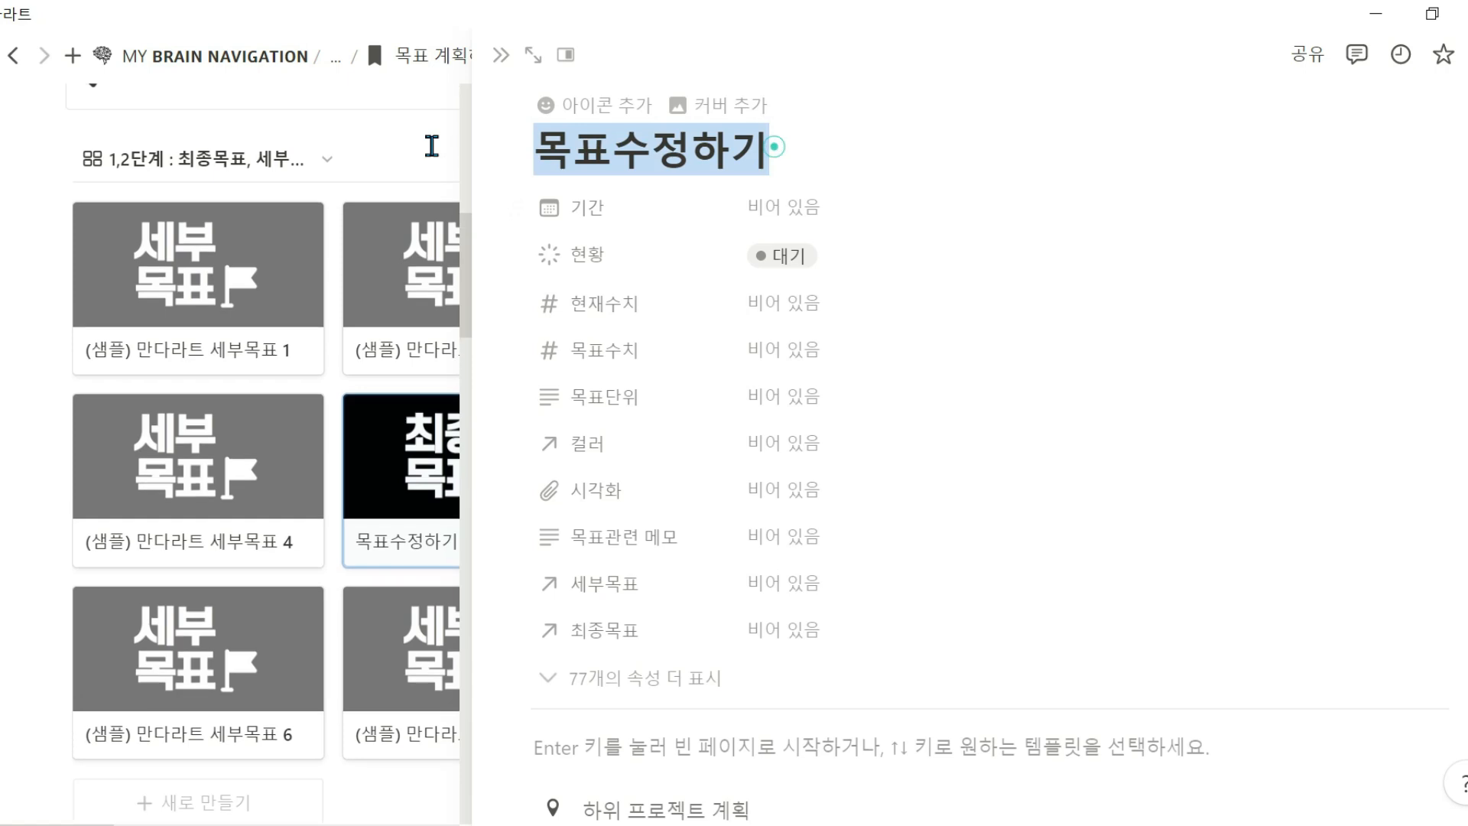
type("ㅁ")
type("목표")
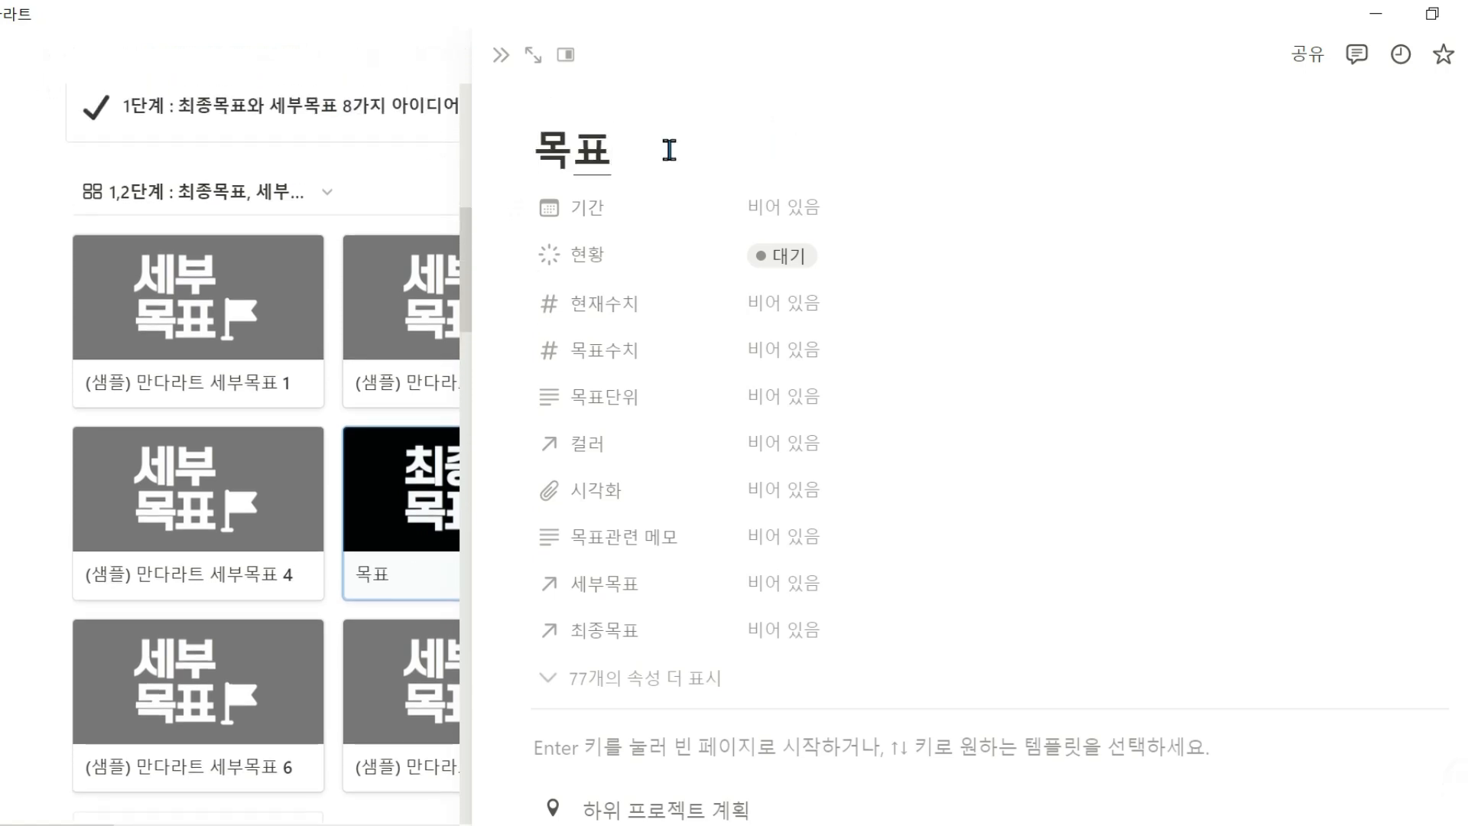
key("Escape")
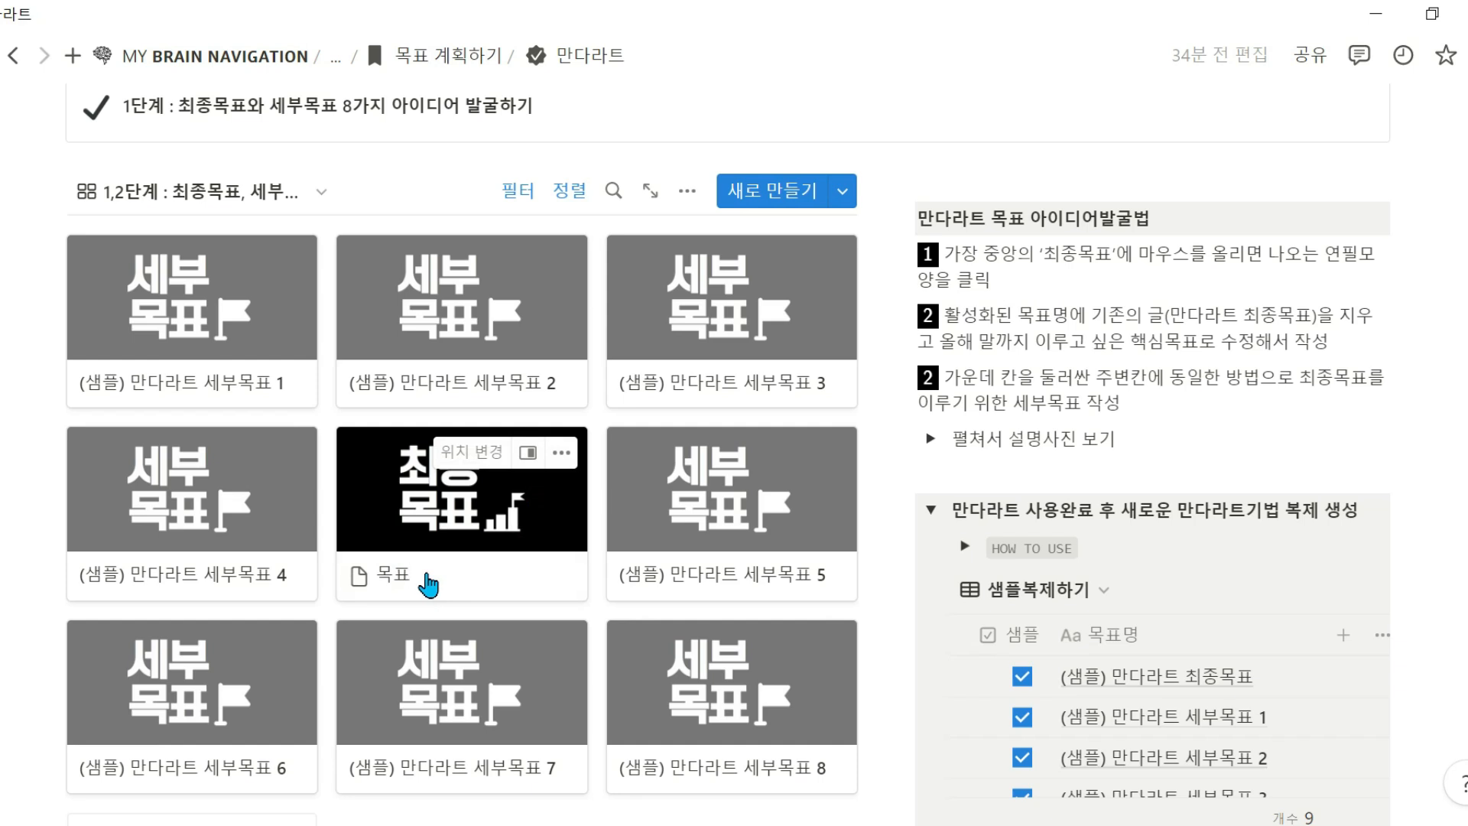
Rename the central final goal card as 슬로쓰 상반기 매출 2천 만들기
key("BackSpace")
key("BackSpace")
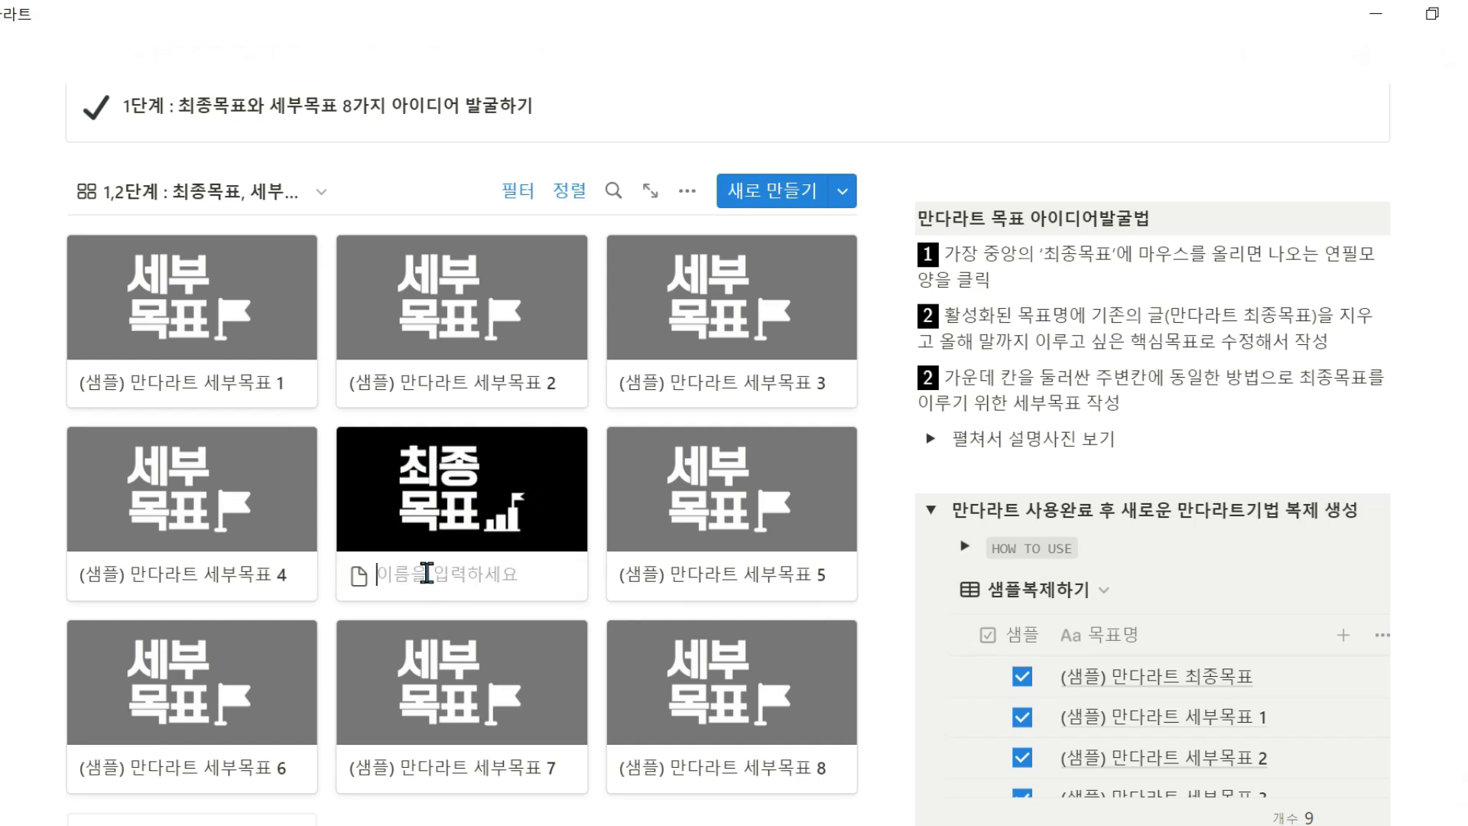
type("설로")
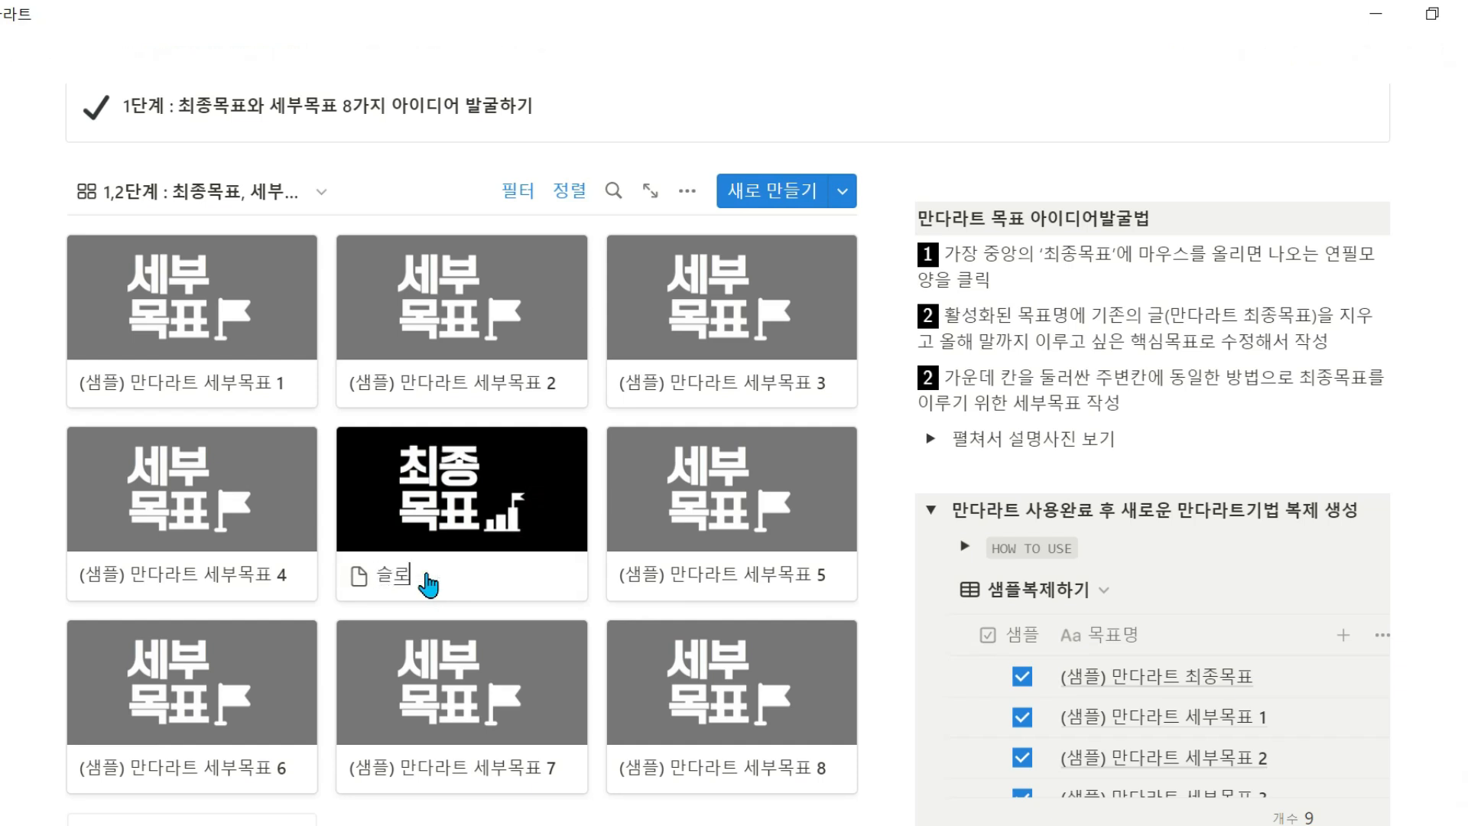
type("서")
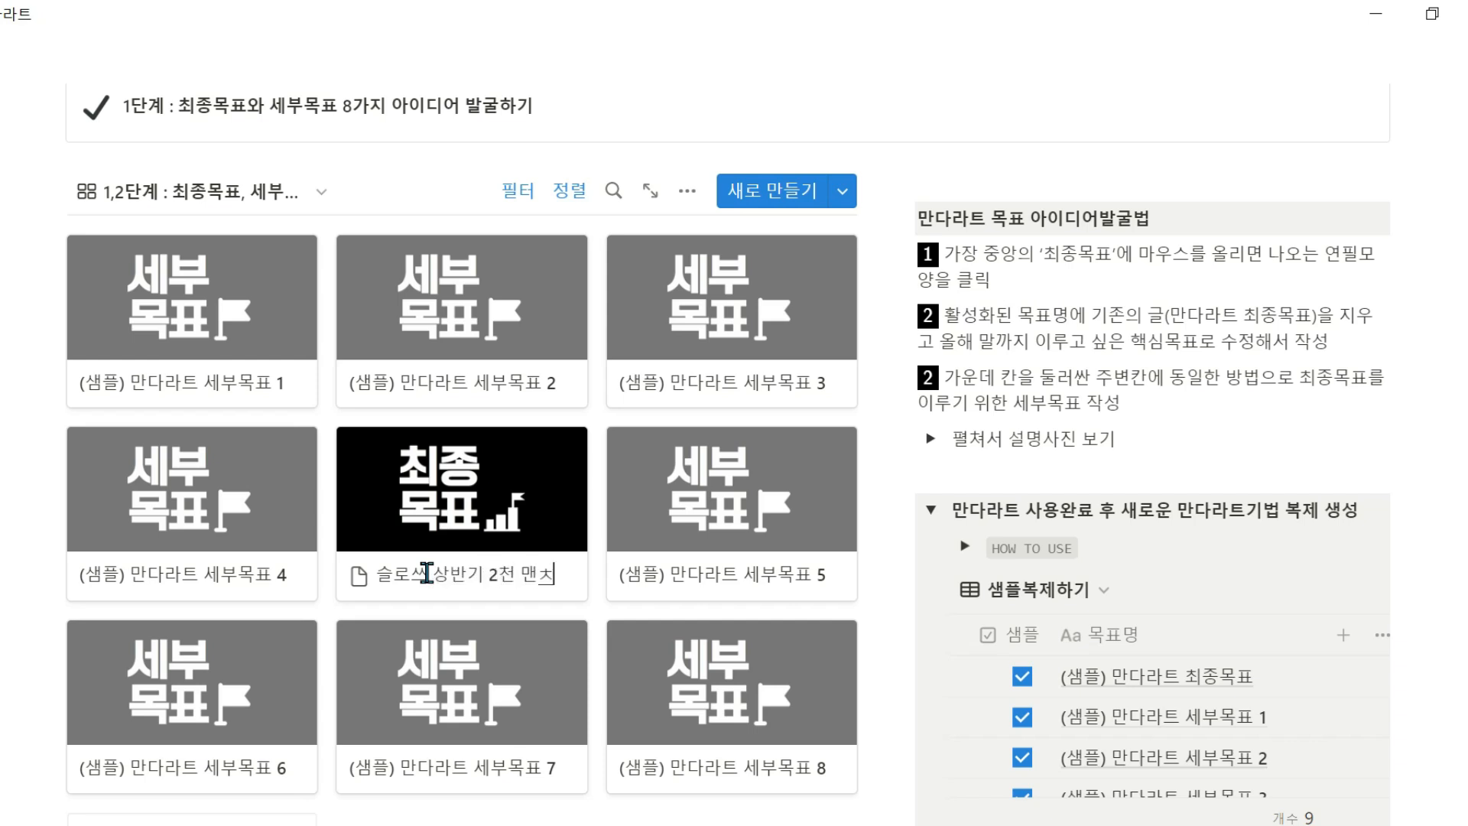
type(" 상반기 2천 맨출 ㅁ")
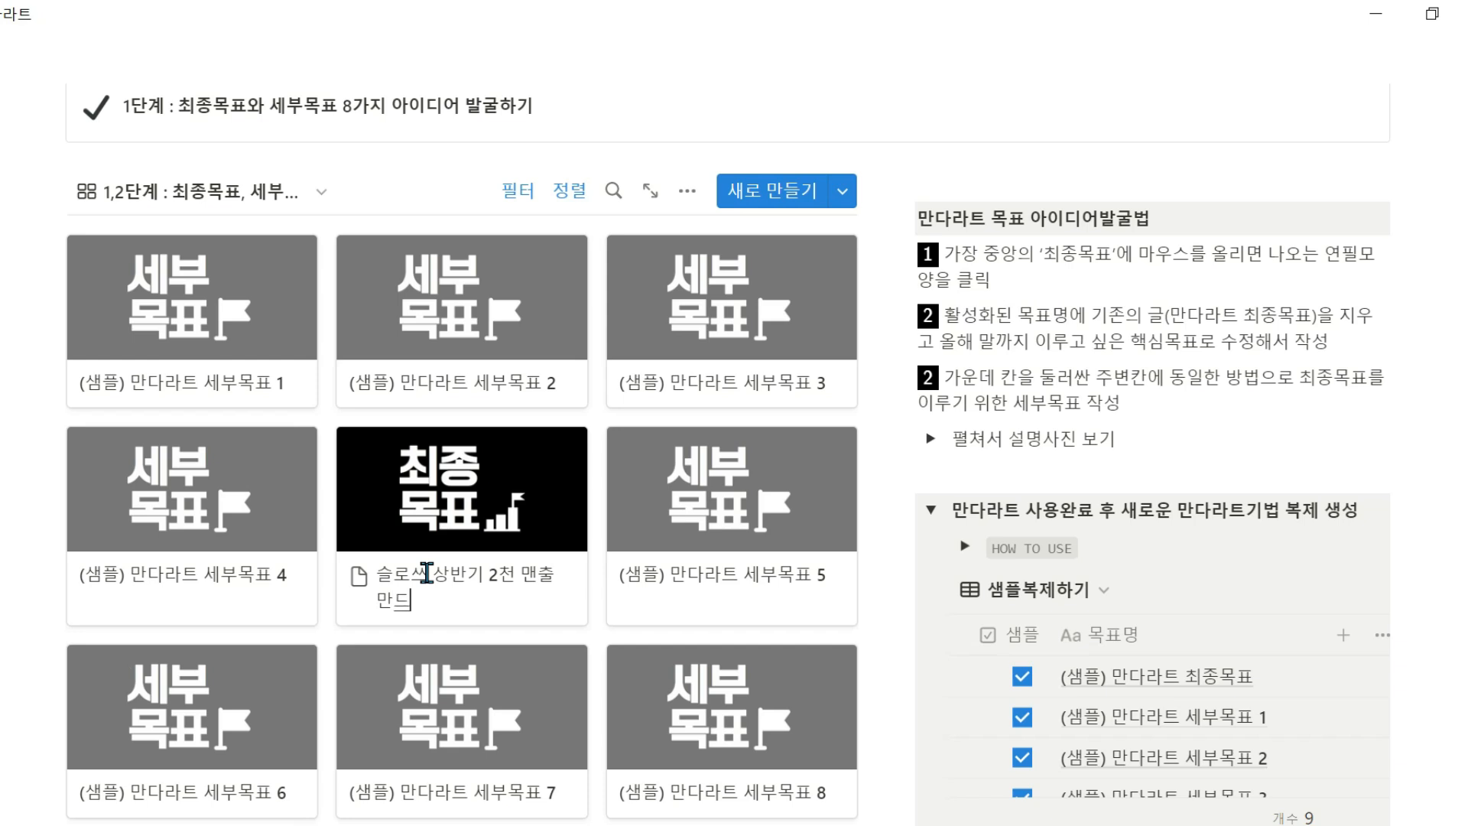
key("Escape")
mouse_move(540, 468)
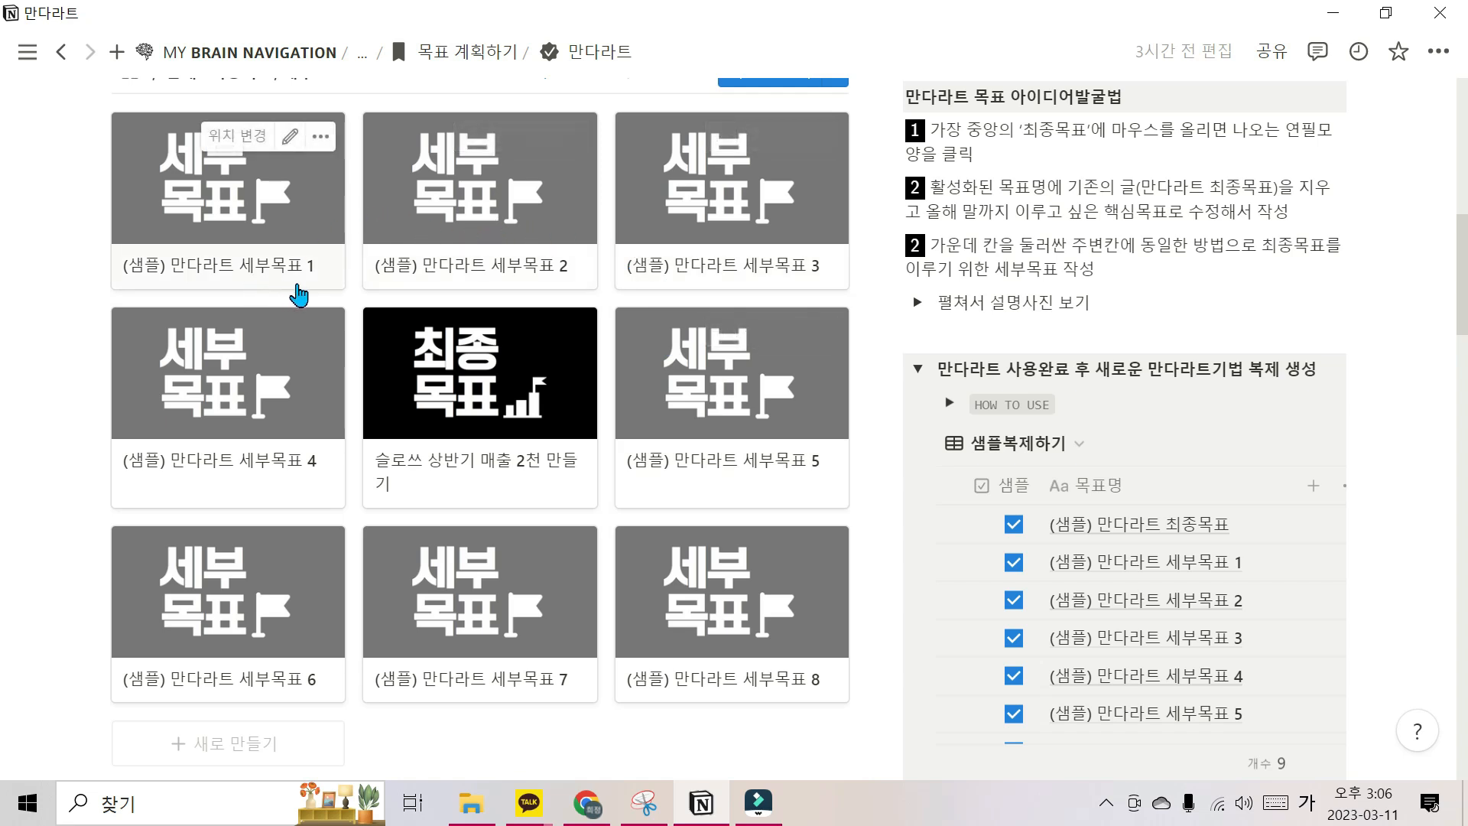
Rename the card (샘플) 만다라트 세부목표 1 as 자체 SNS 광고하기
left_click(290, 136)
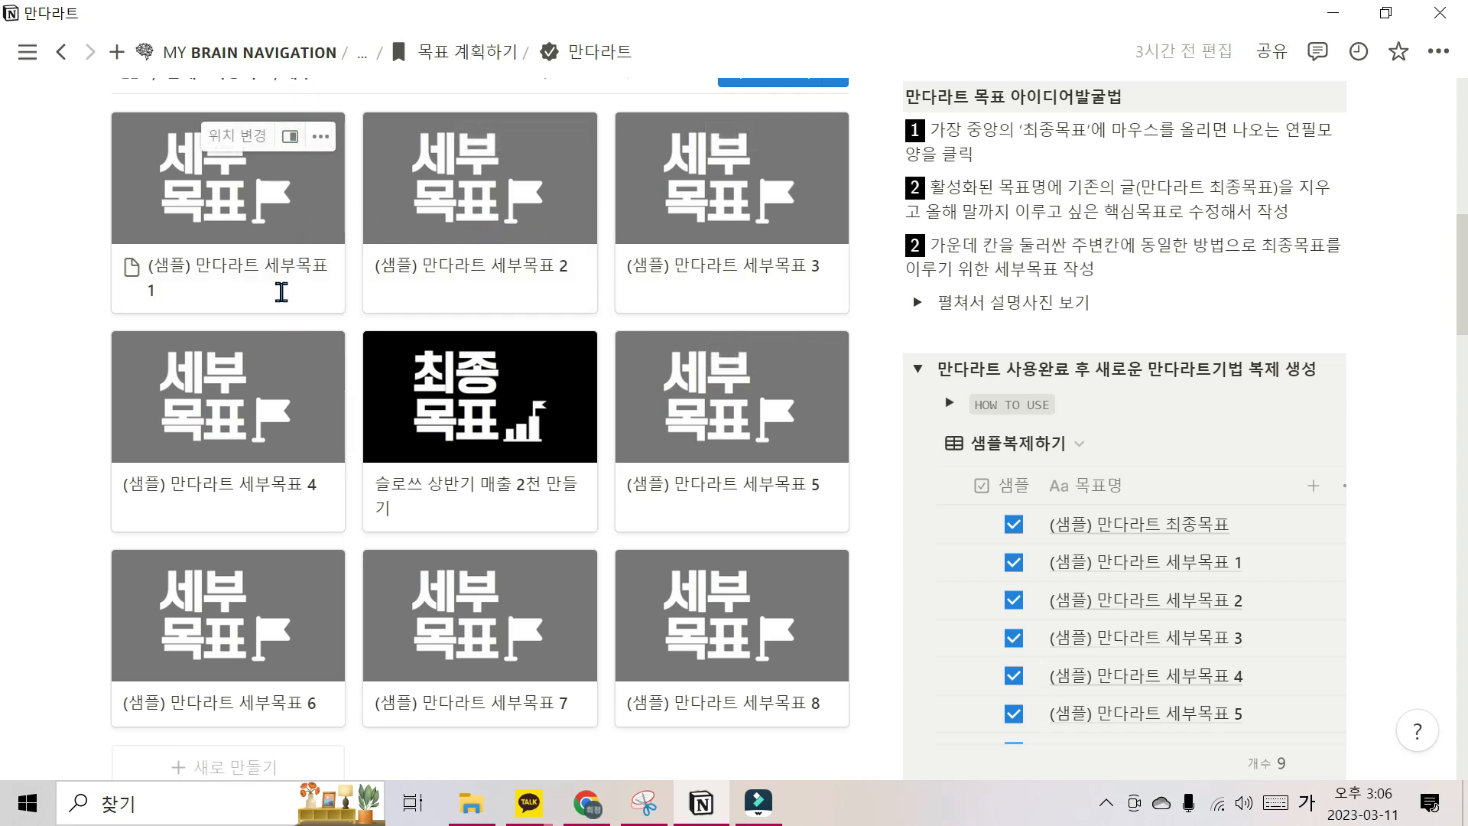
left_click_drag(280, 291, 94, 221)
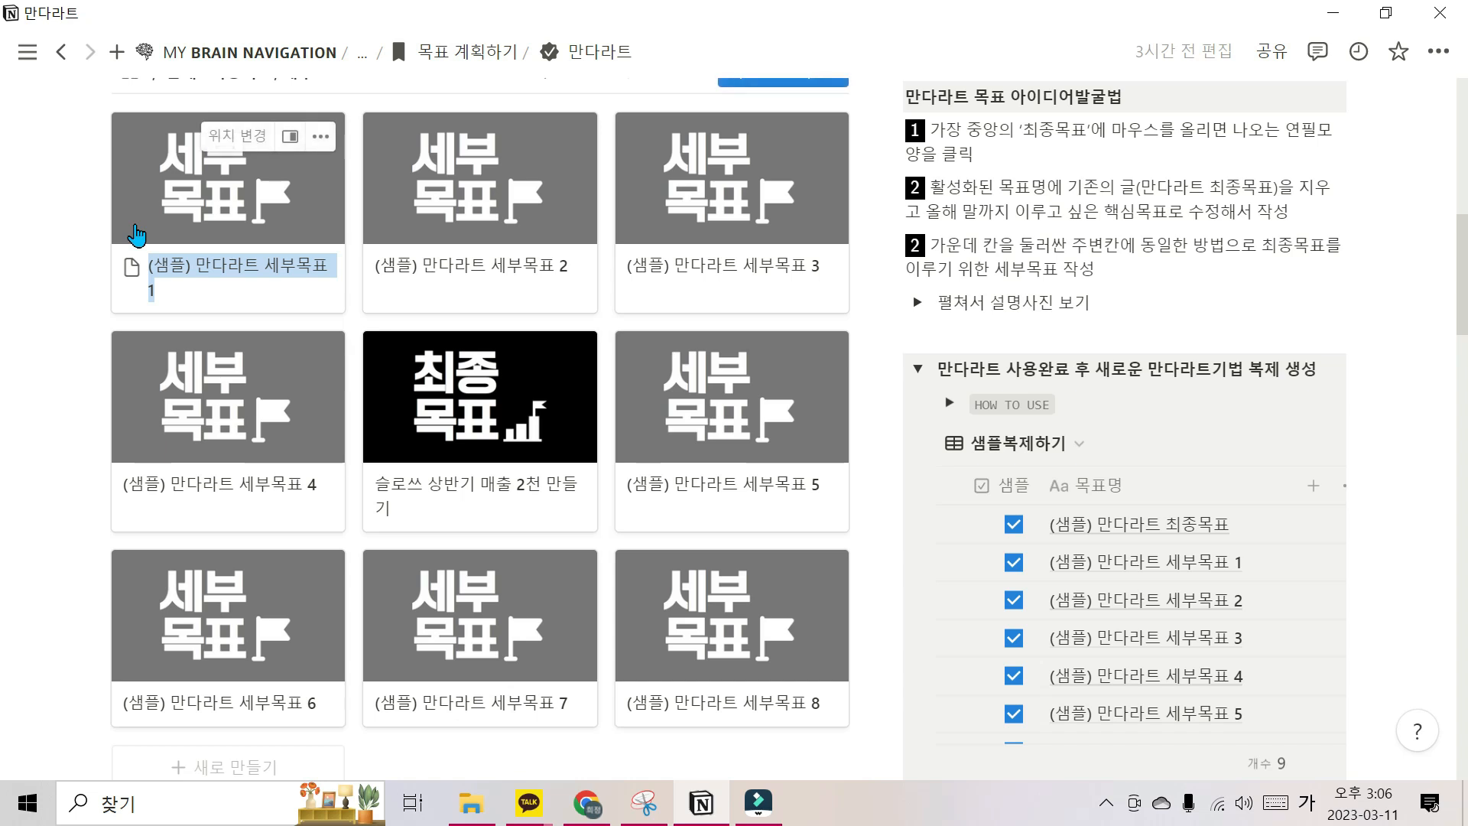
type("자체")
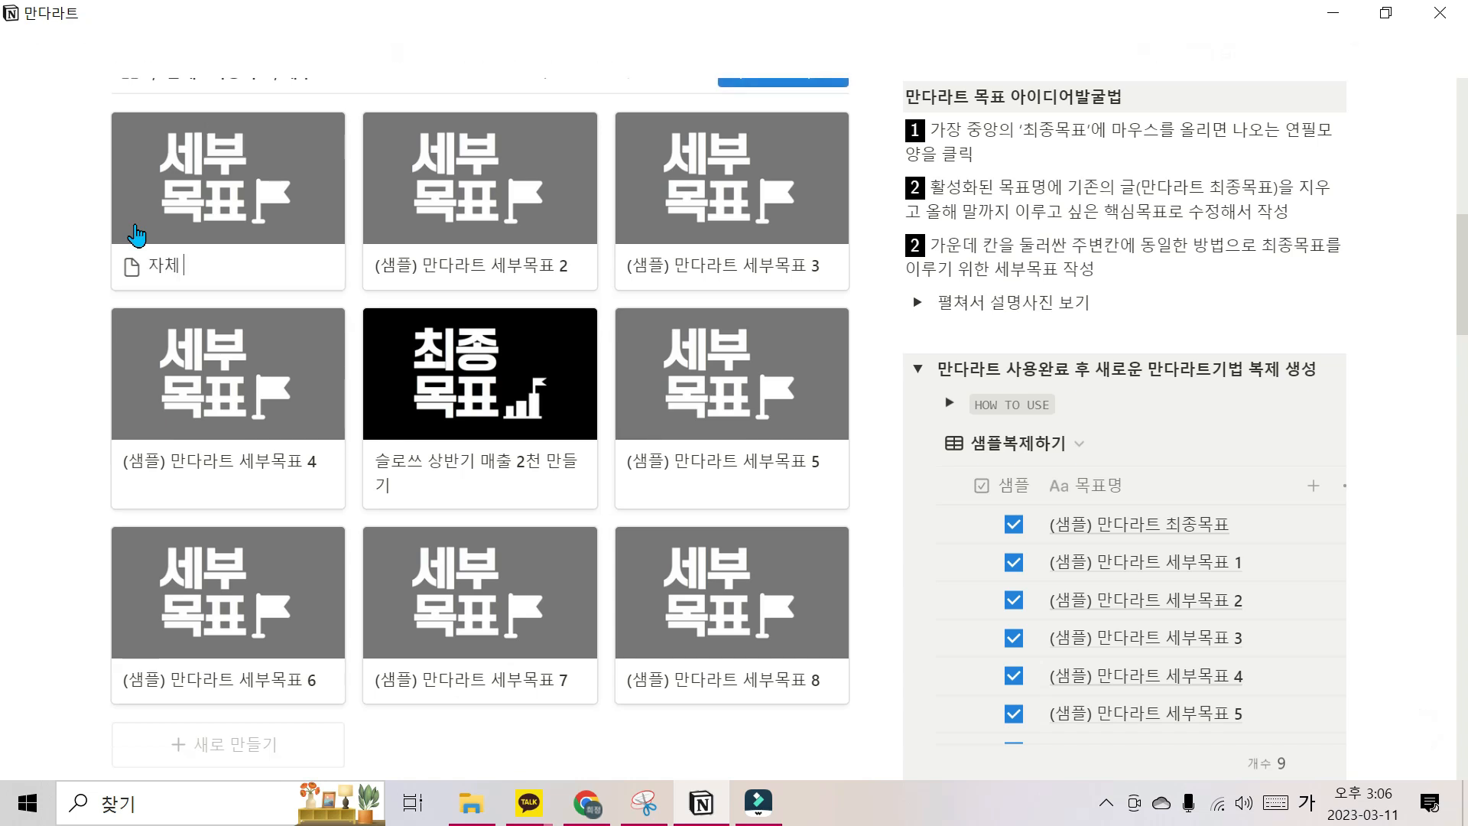
type(" SNS 광고하기")
key("Escape")
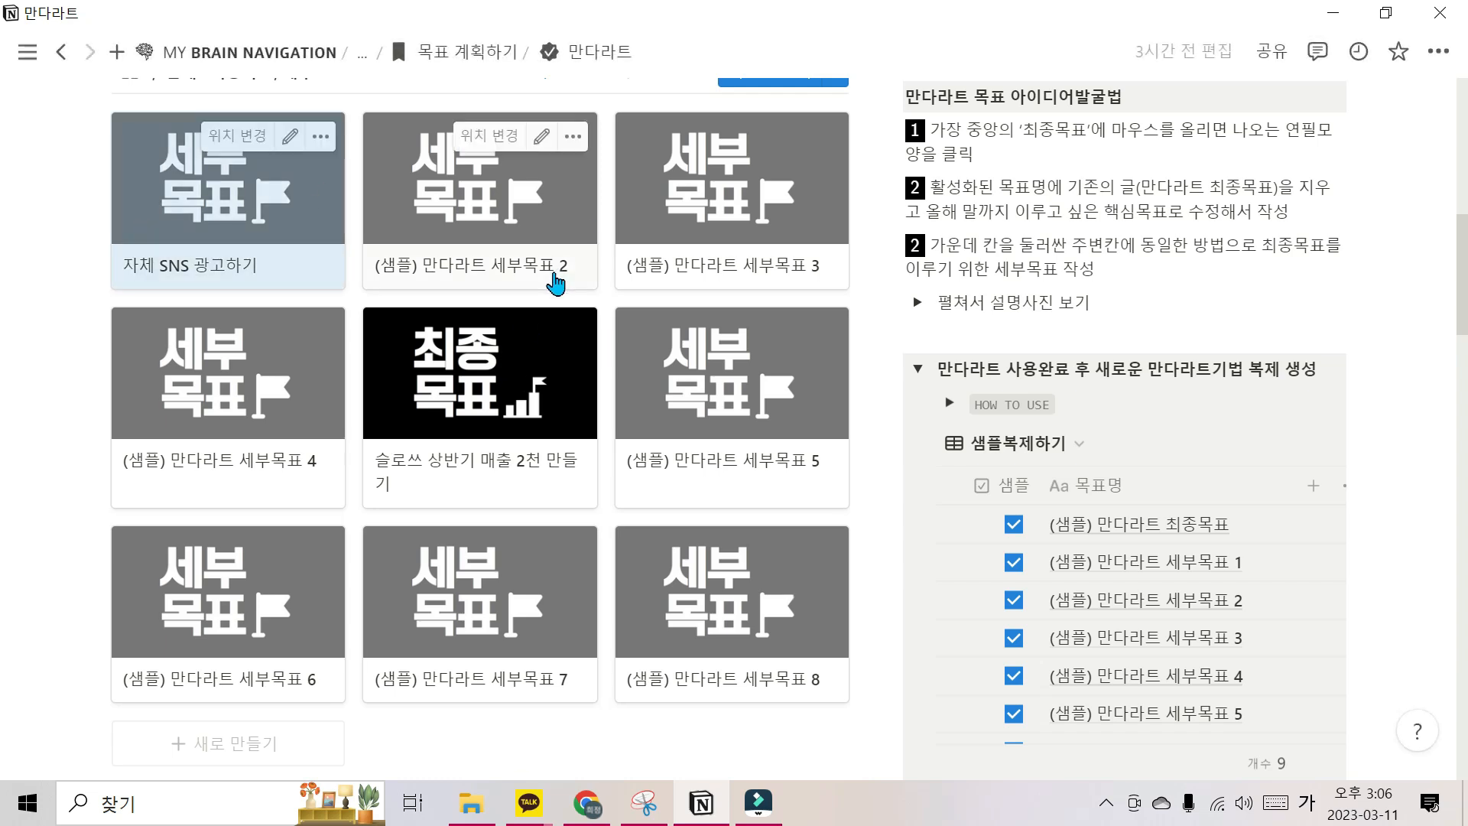
Rename the card (샘플) 만다라트 세부목표 2 as 슬로쓰 브랜딩 만들기
left_click(535, 140)
type("ㅅ")
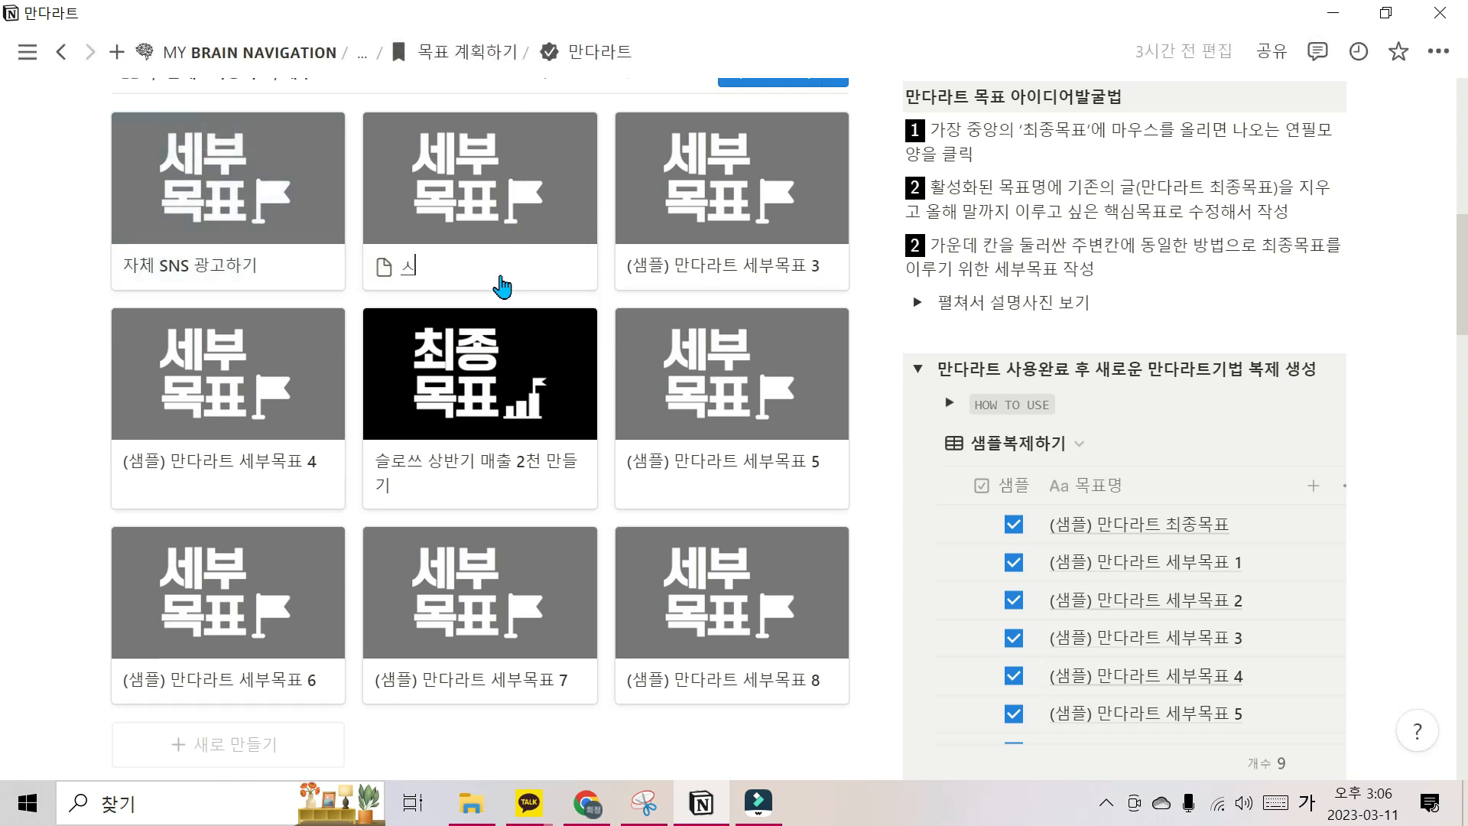
type("ㅡㄹ로ㅆ")
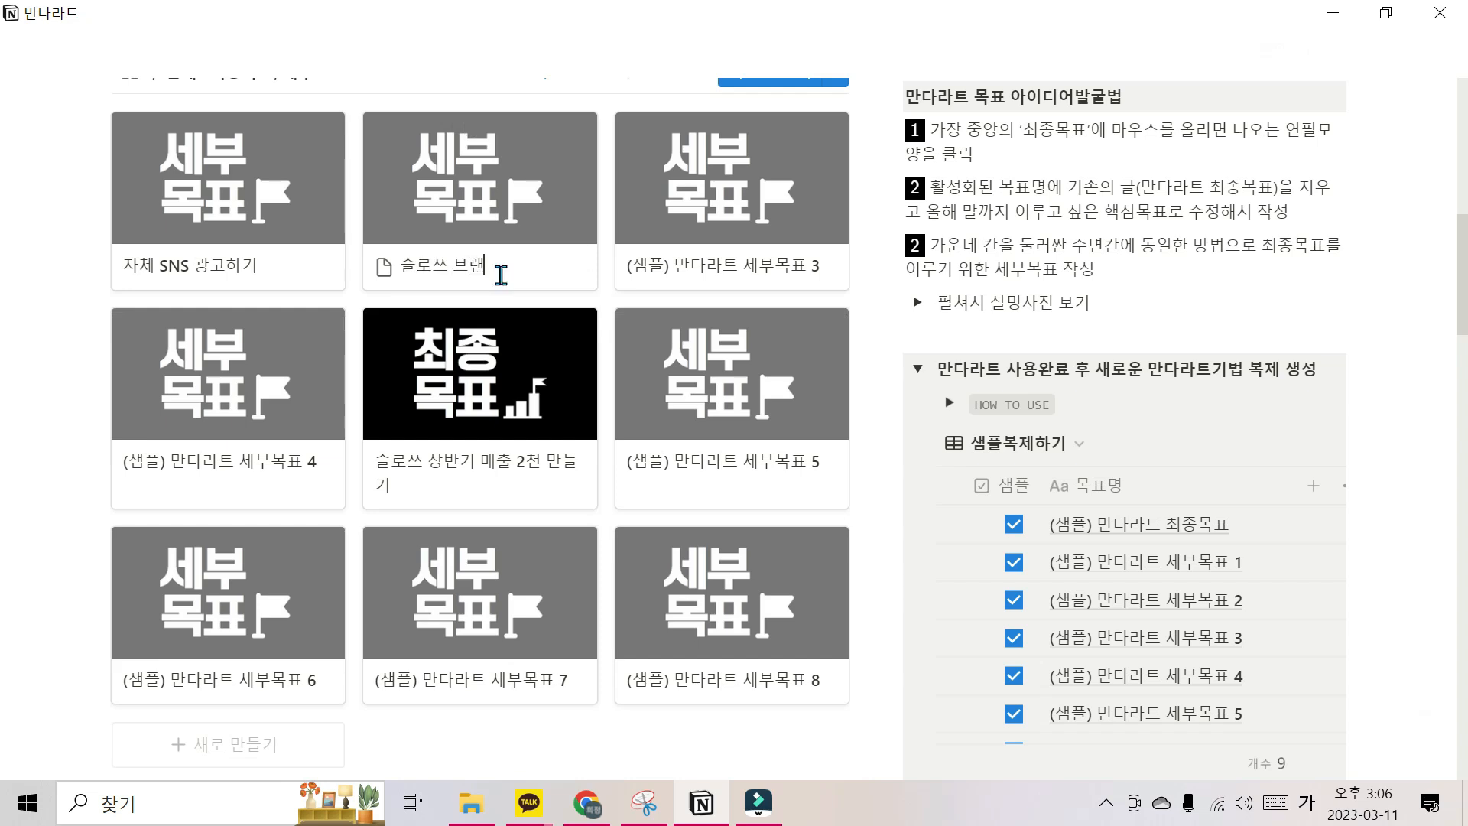
type("ㅡ 브랜딩 만듥ㅣ")
key("Escape")
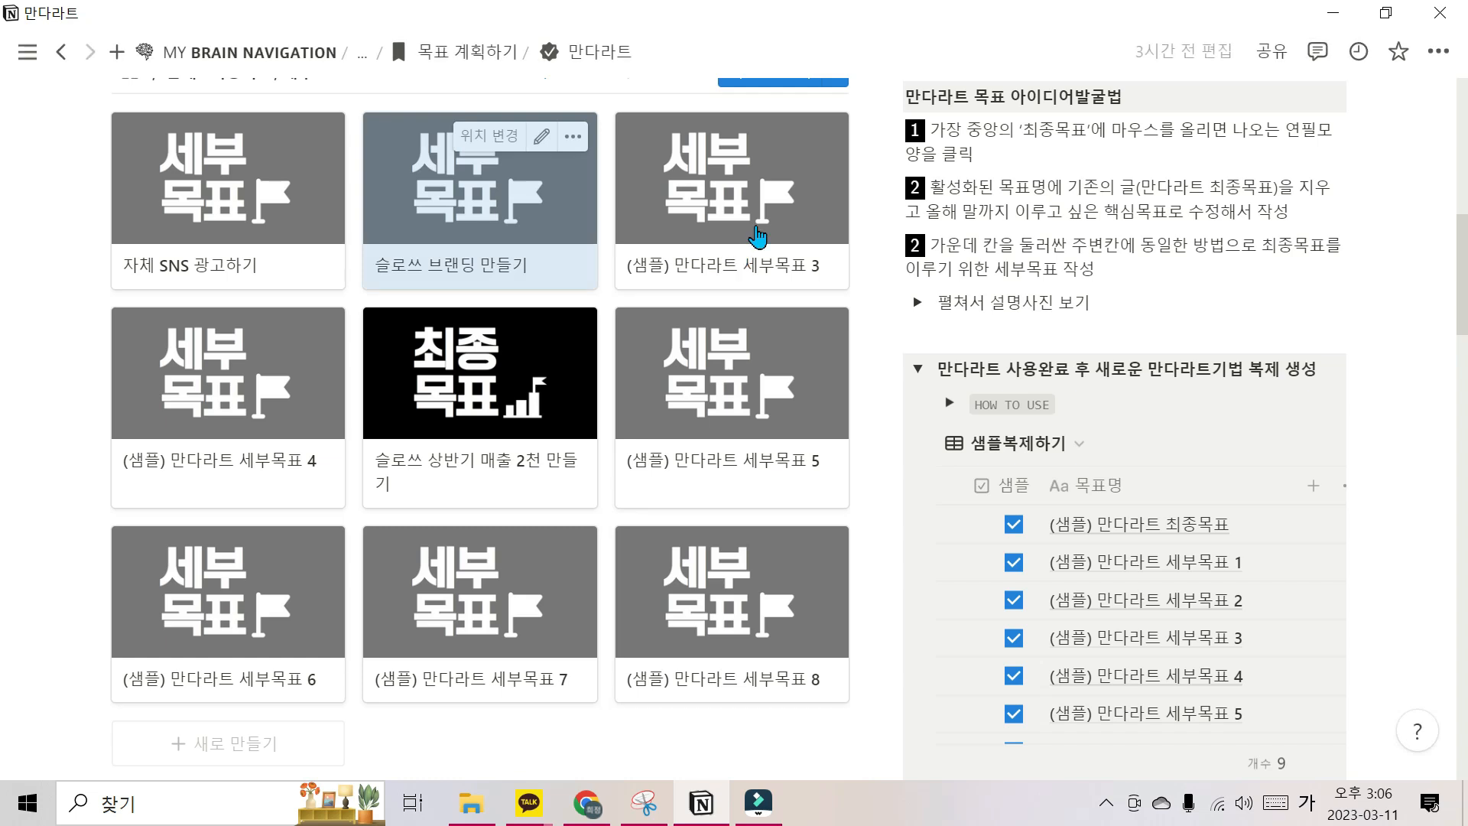
Rename the card (샘플) 만다라트 세부목표 3 as 판매처 다양화하기
left_click_drag(761, 304, 653, 266)
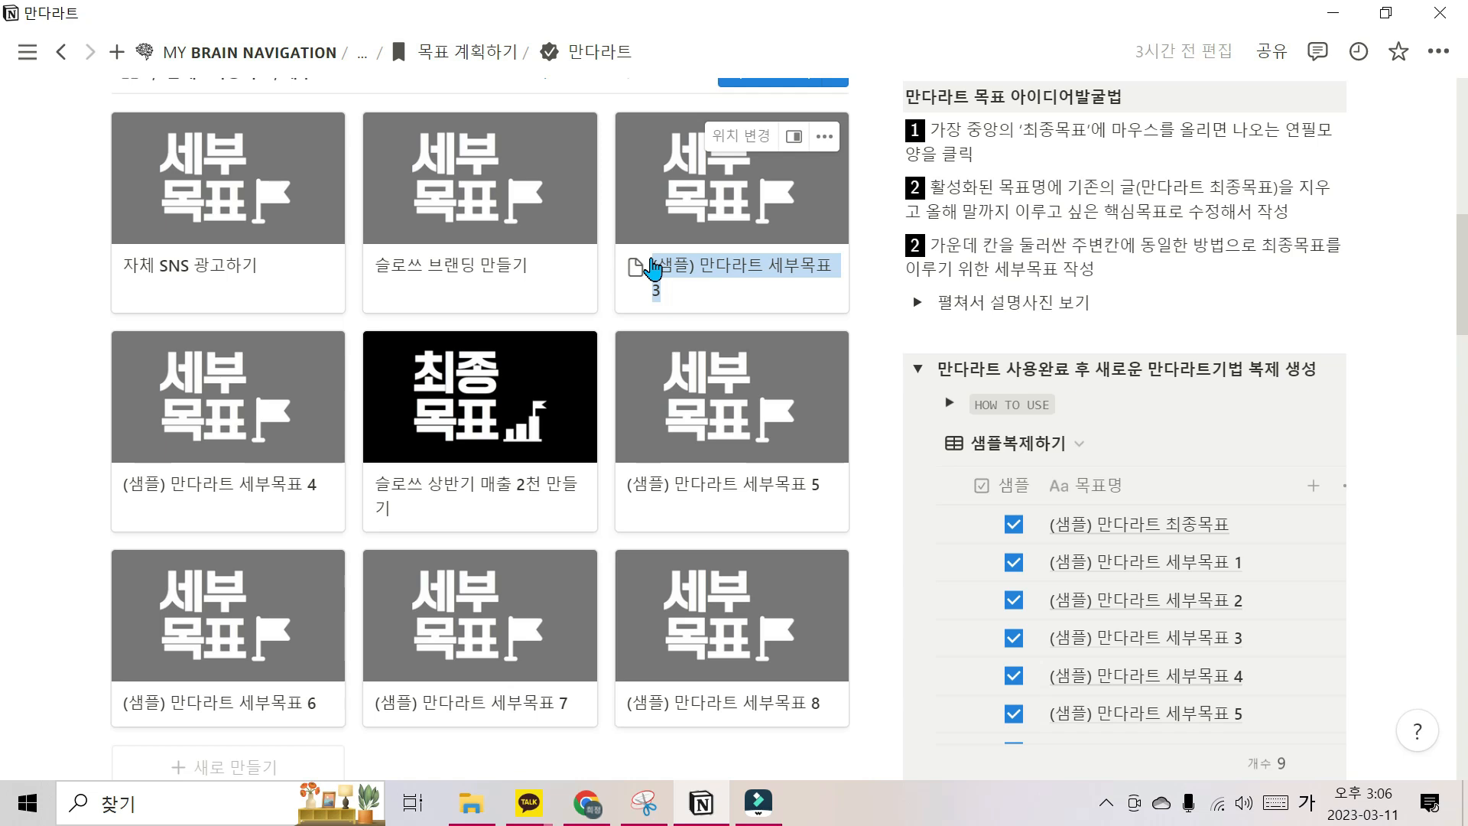
type("판매첩")
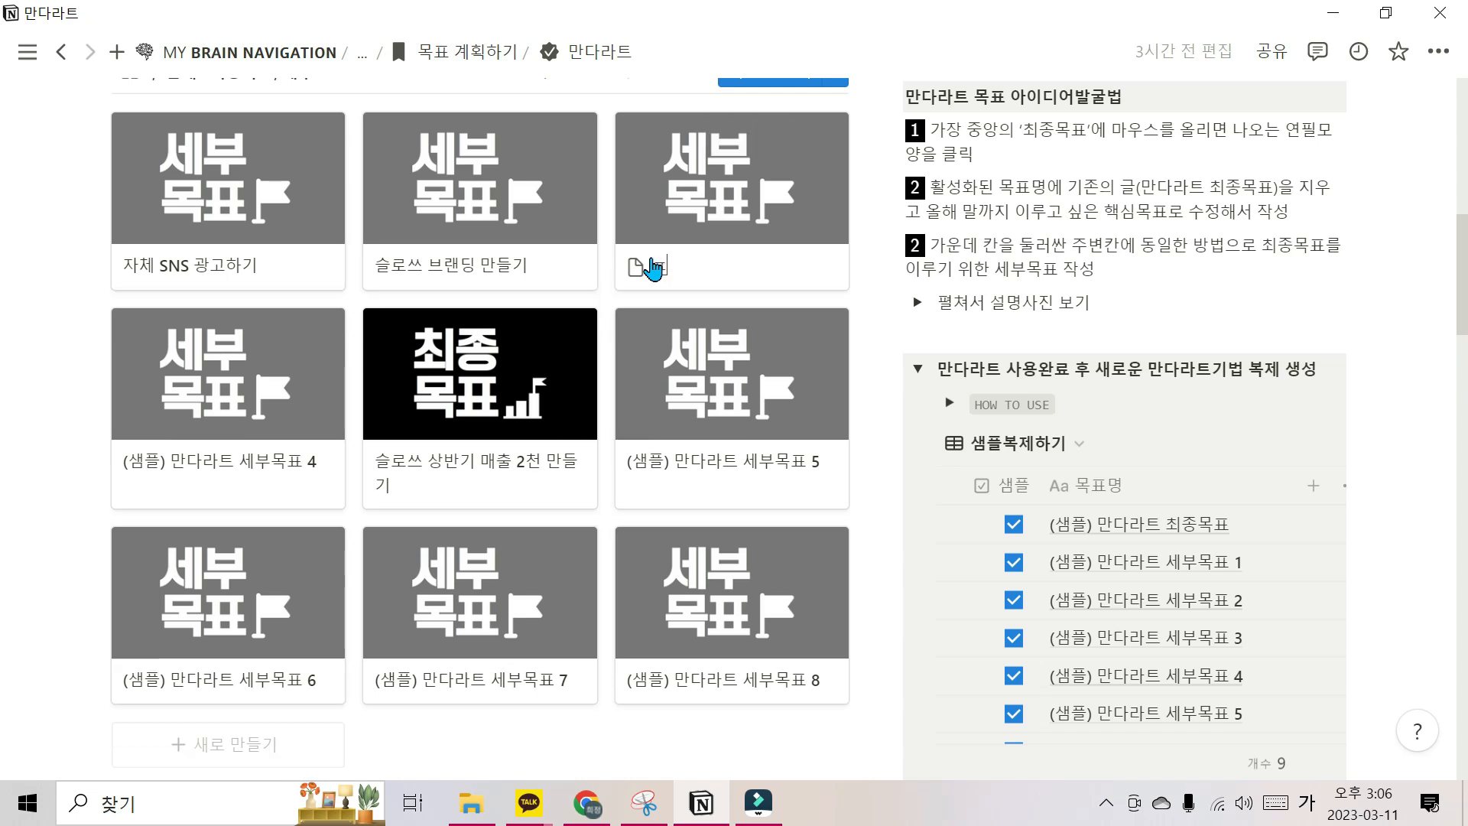
type("다양화하기")
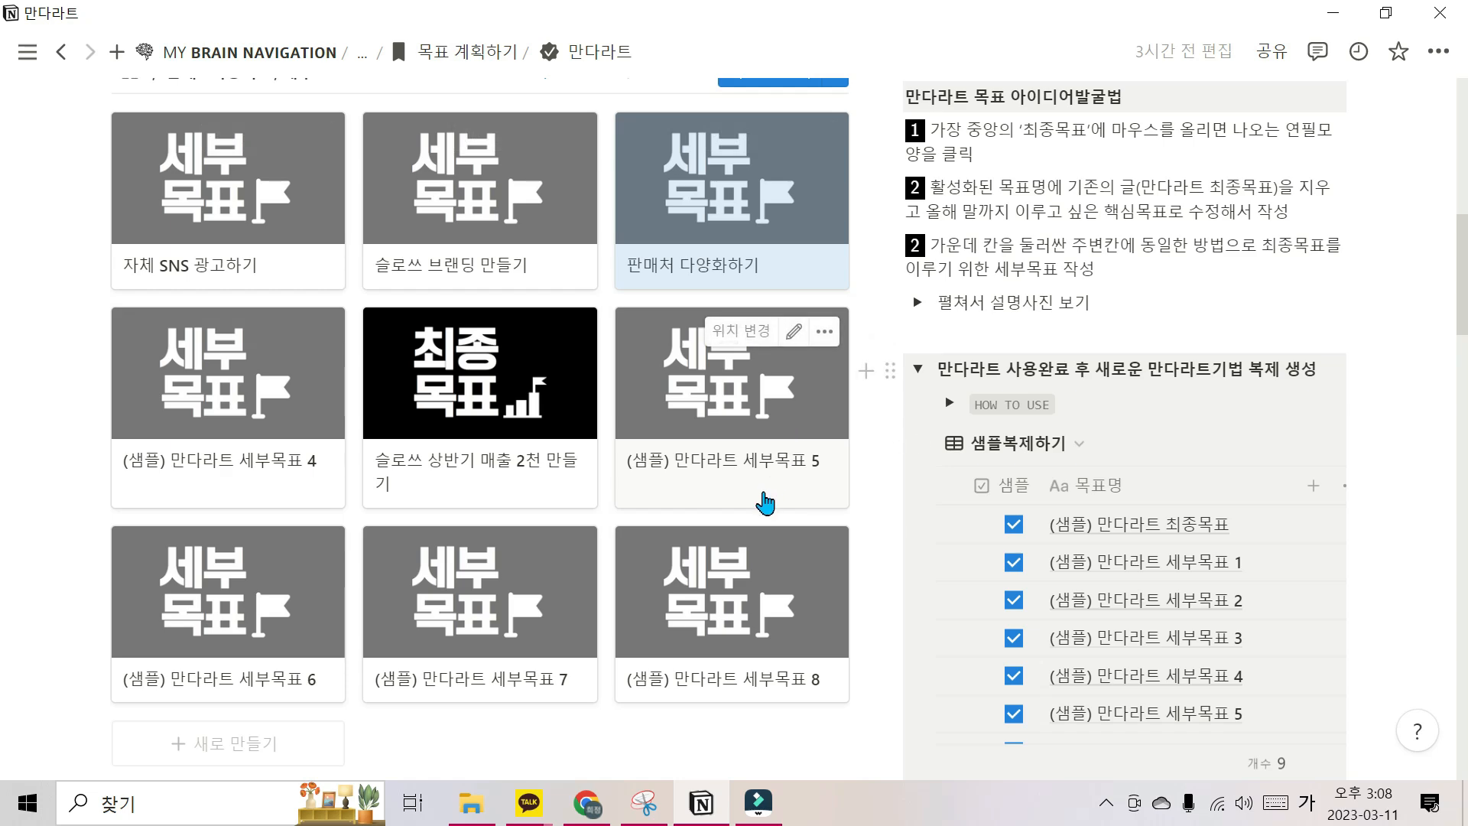
scroll(688, 336, "up", 5)
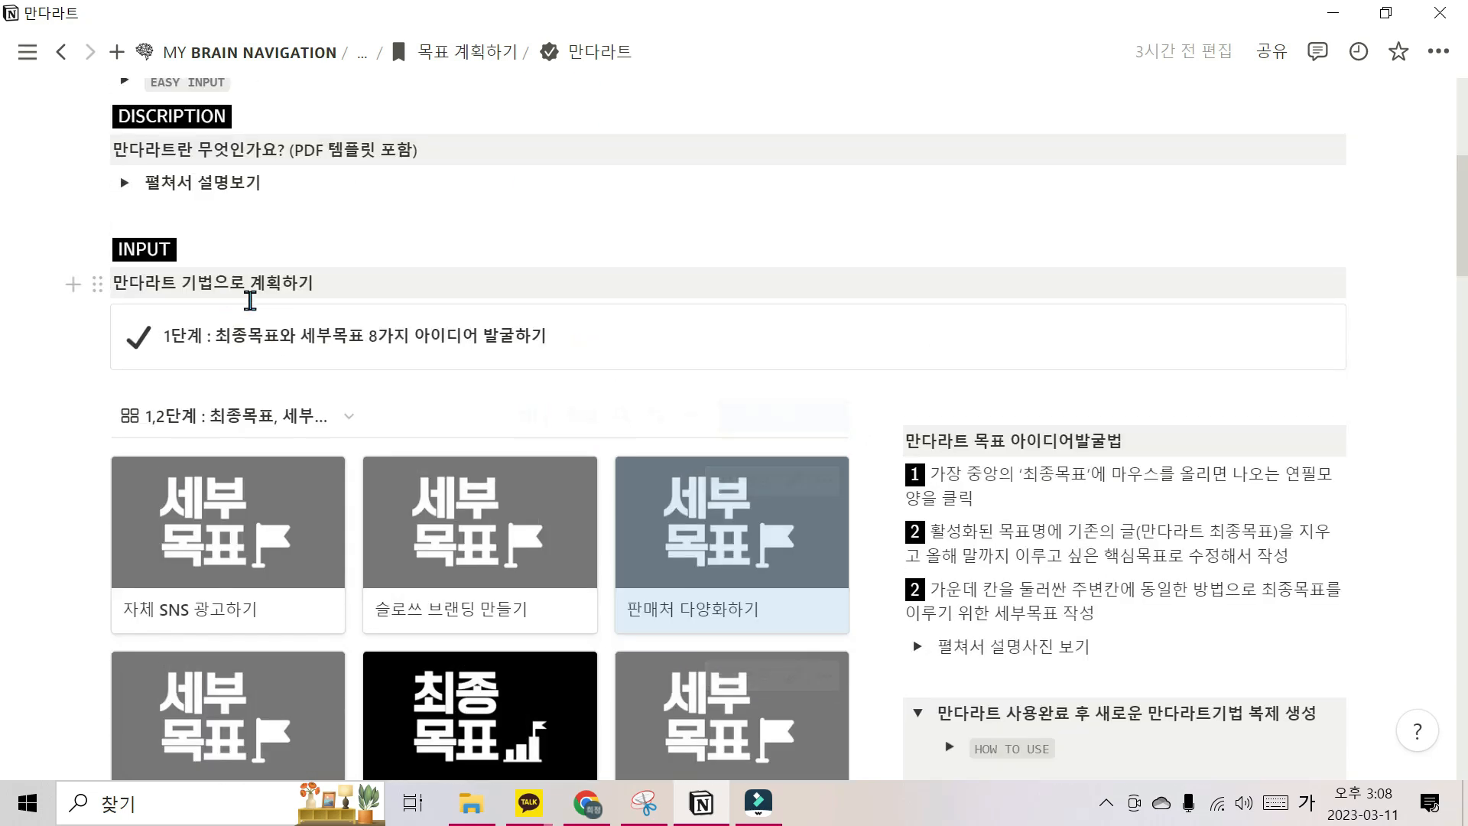
scroll(229, 252, "up", 2)
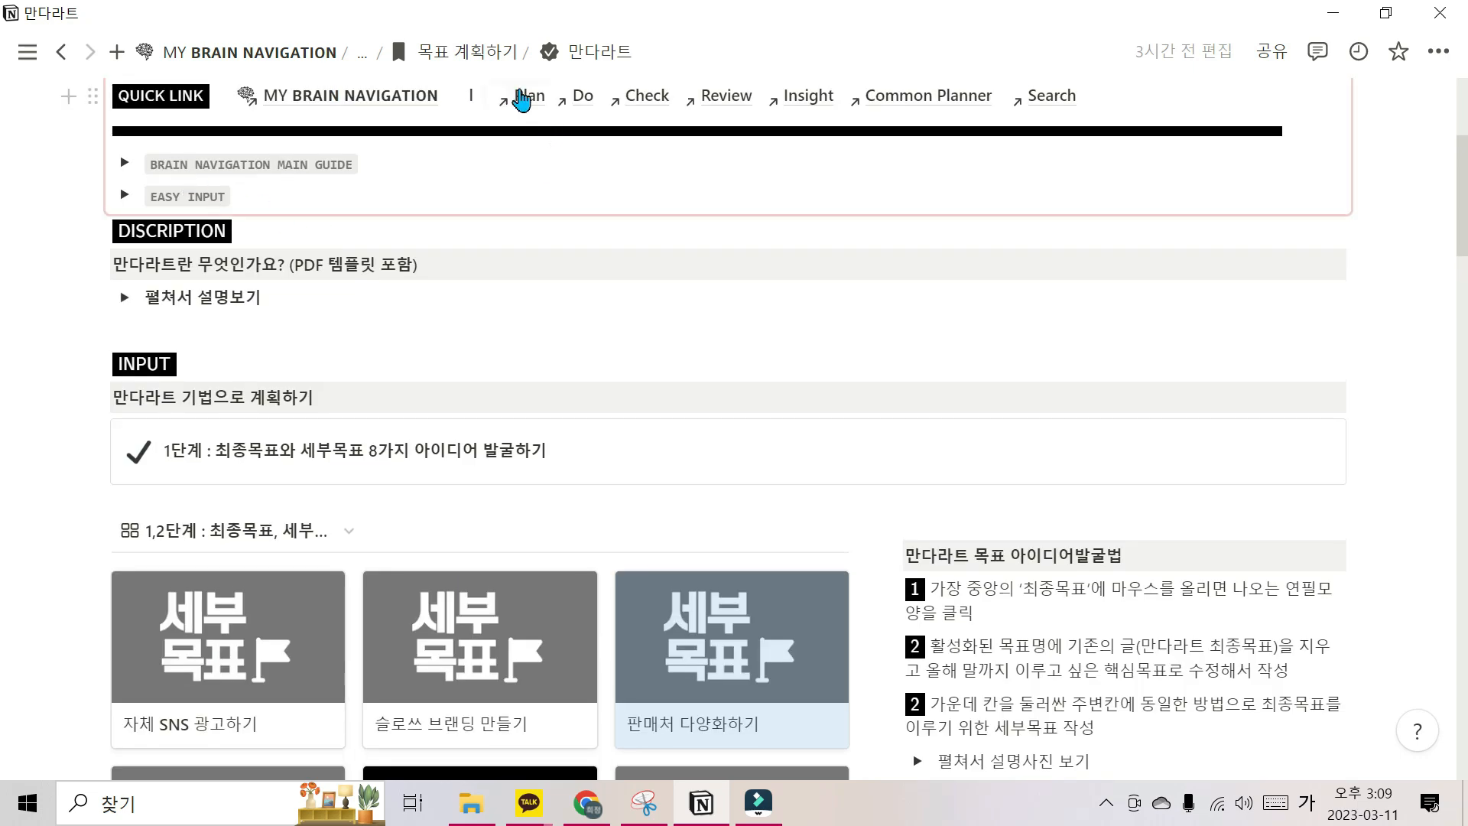
scroll(550, 375, "down", 5)
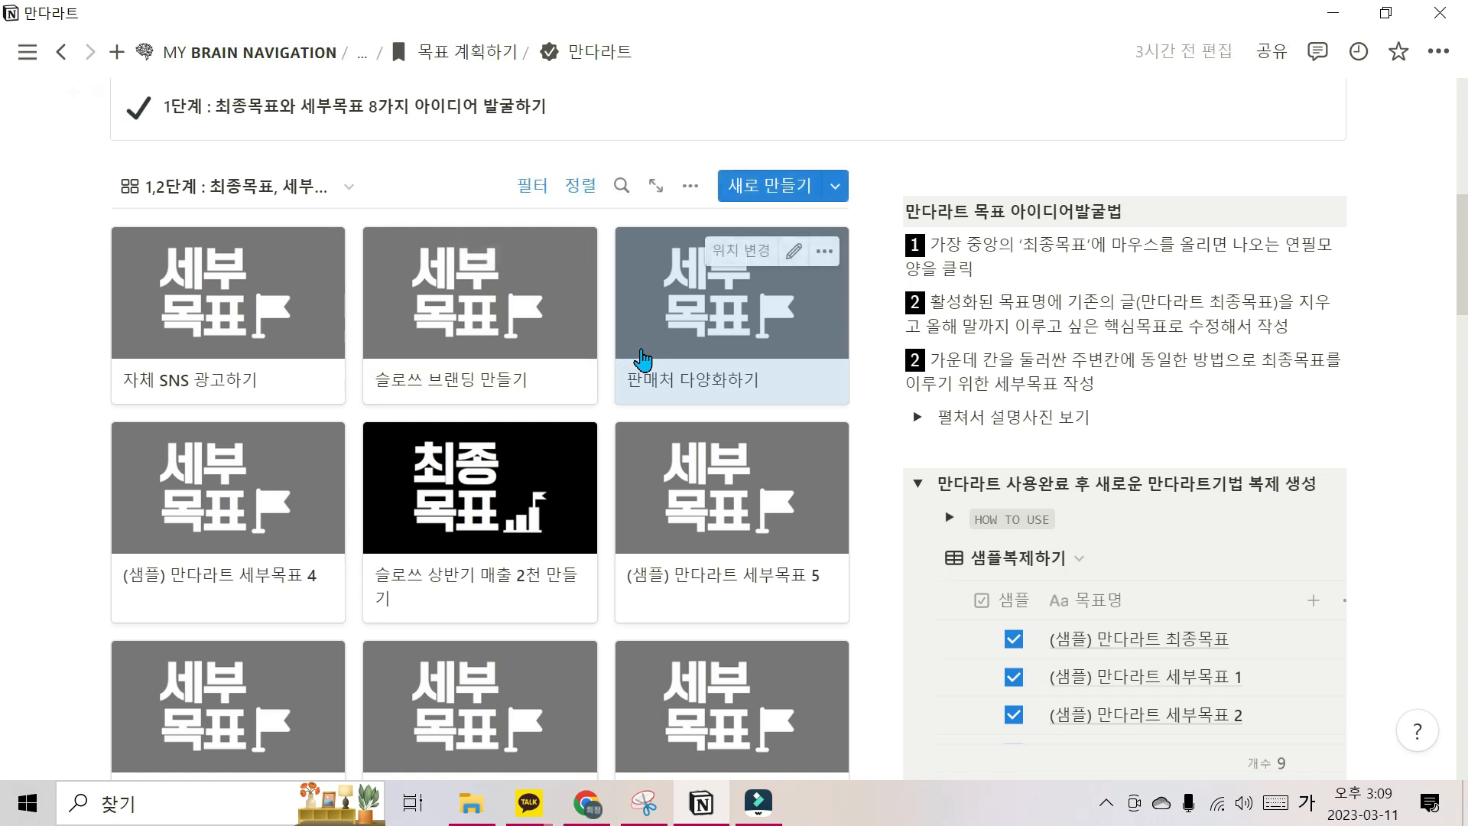
Open the 슬로쓰 브랜딩 만들기 sub-goal card and apply the 하위 프로젝트 계획 template to its page
scroll(650, 367, "down", 2)
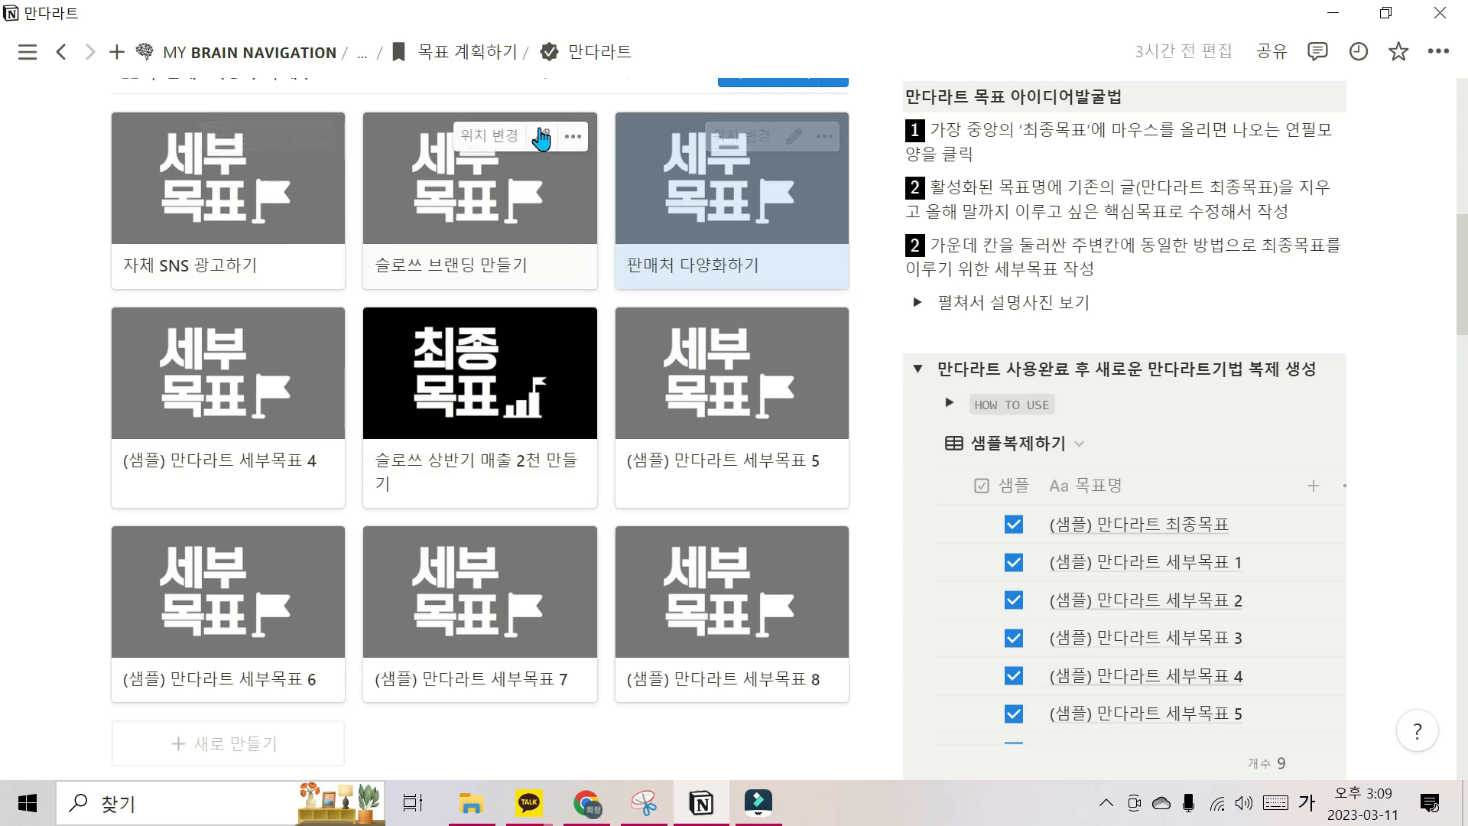
left_click(547, 226)
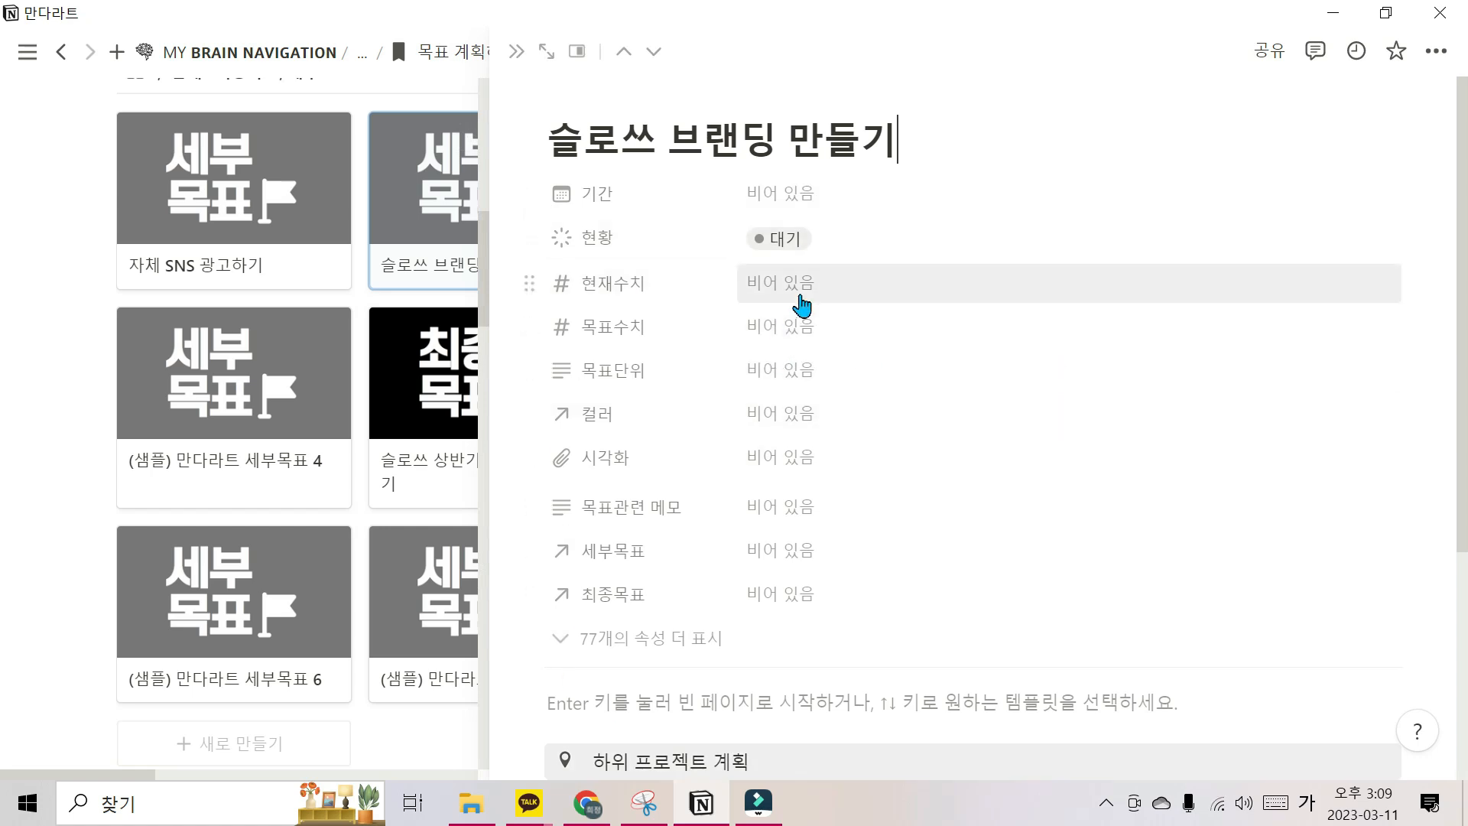
scroll(1006, 478, "down", 4)
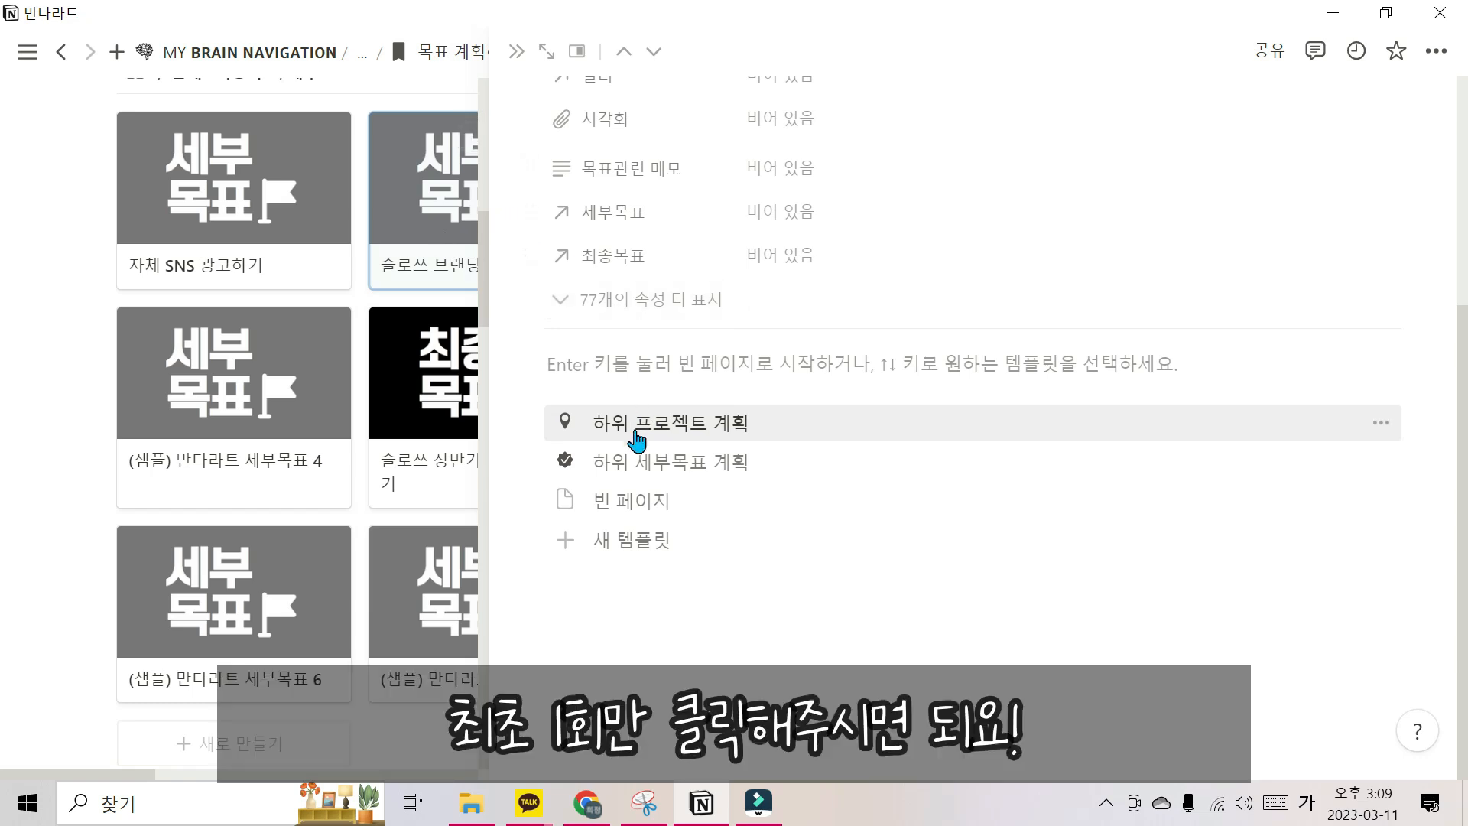
left_click(637, 429)
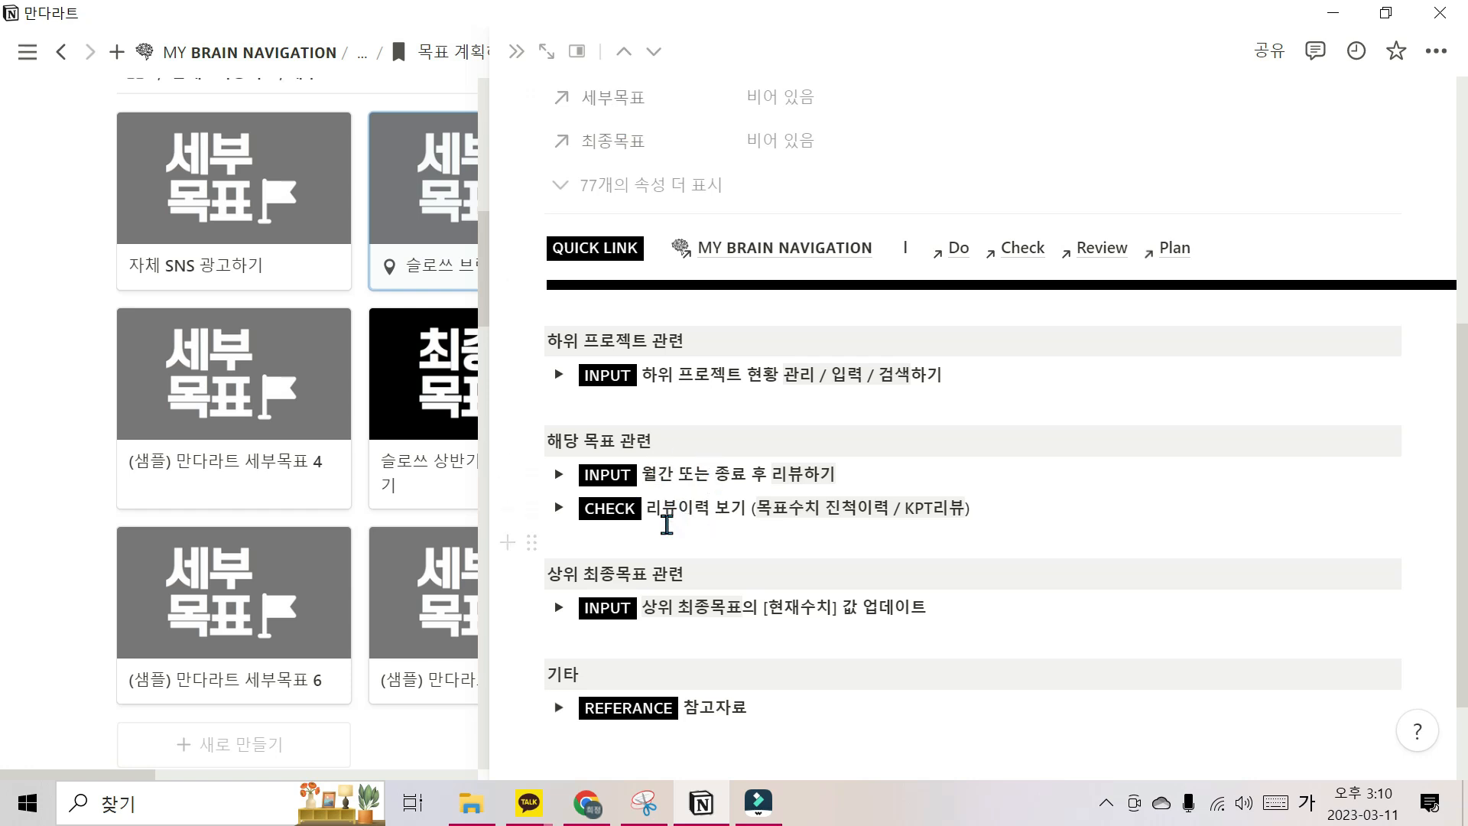
Expand the 하위 프로젝트 현황 관리 / 입력 / 검색하기 section on the sub-goal page
scroll(597, 544, "down", 2)
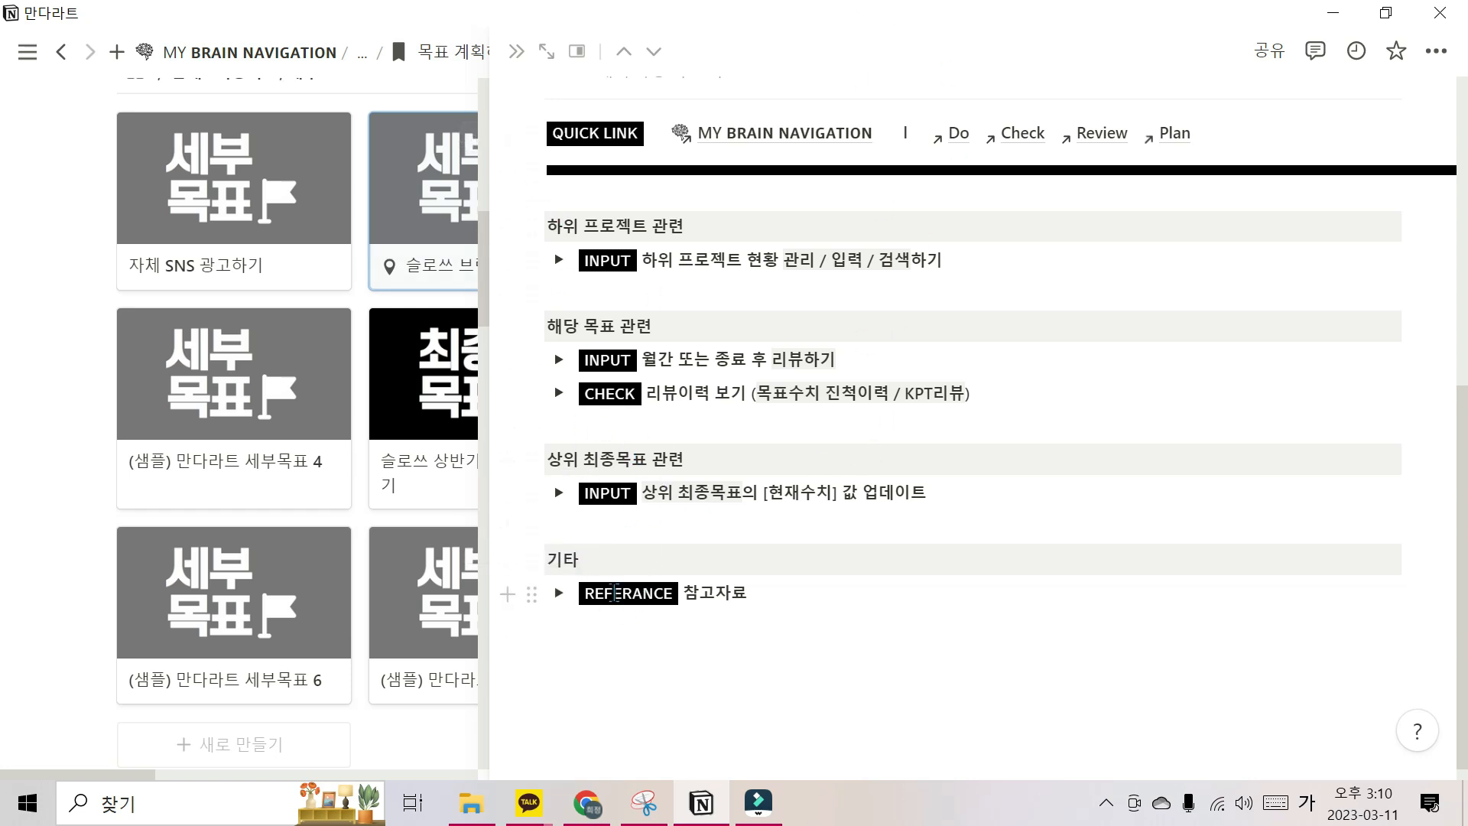
scroll(615, 593, "up", 3)
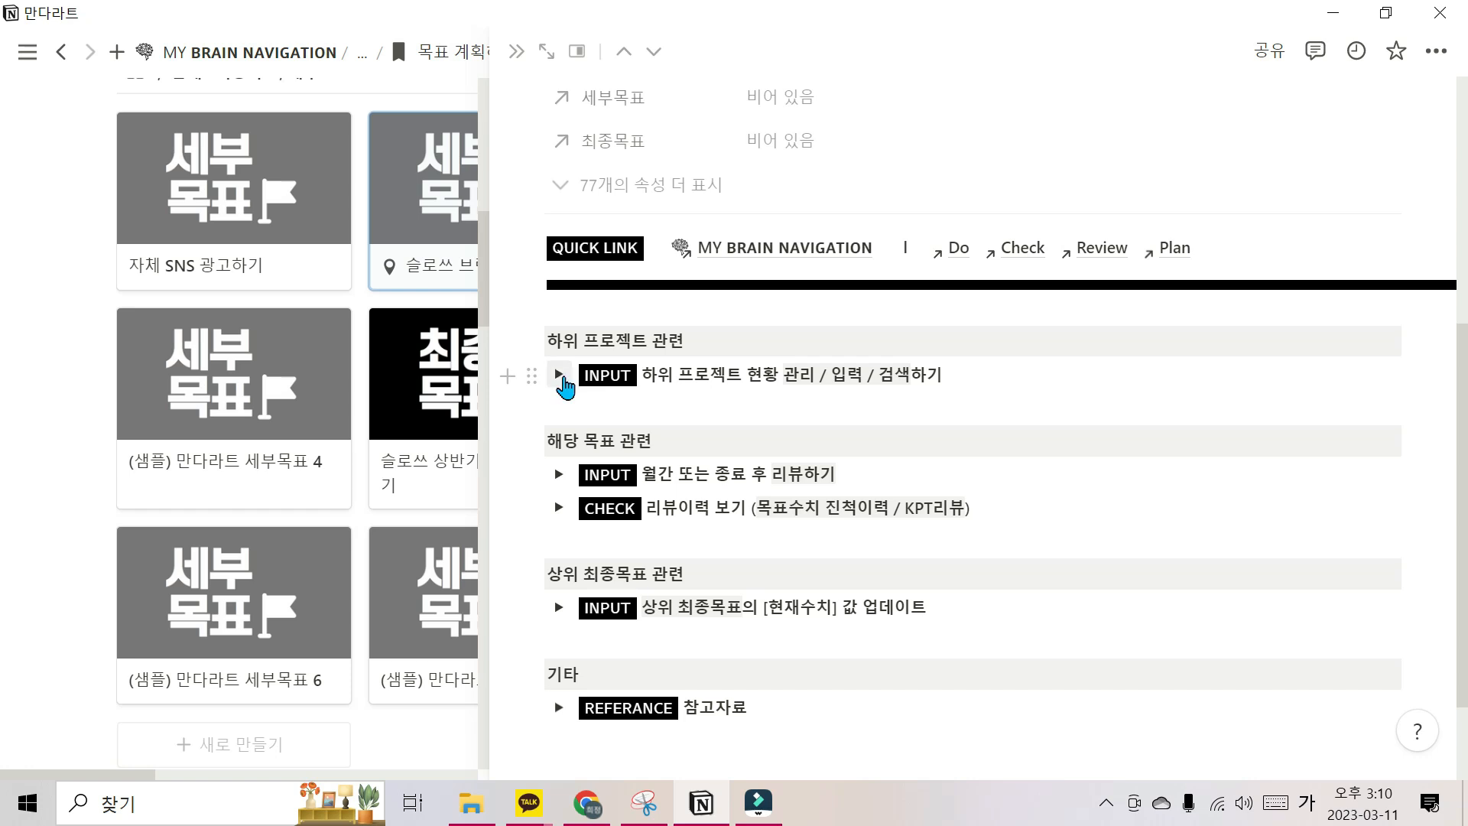
left_click(559, 374)
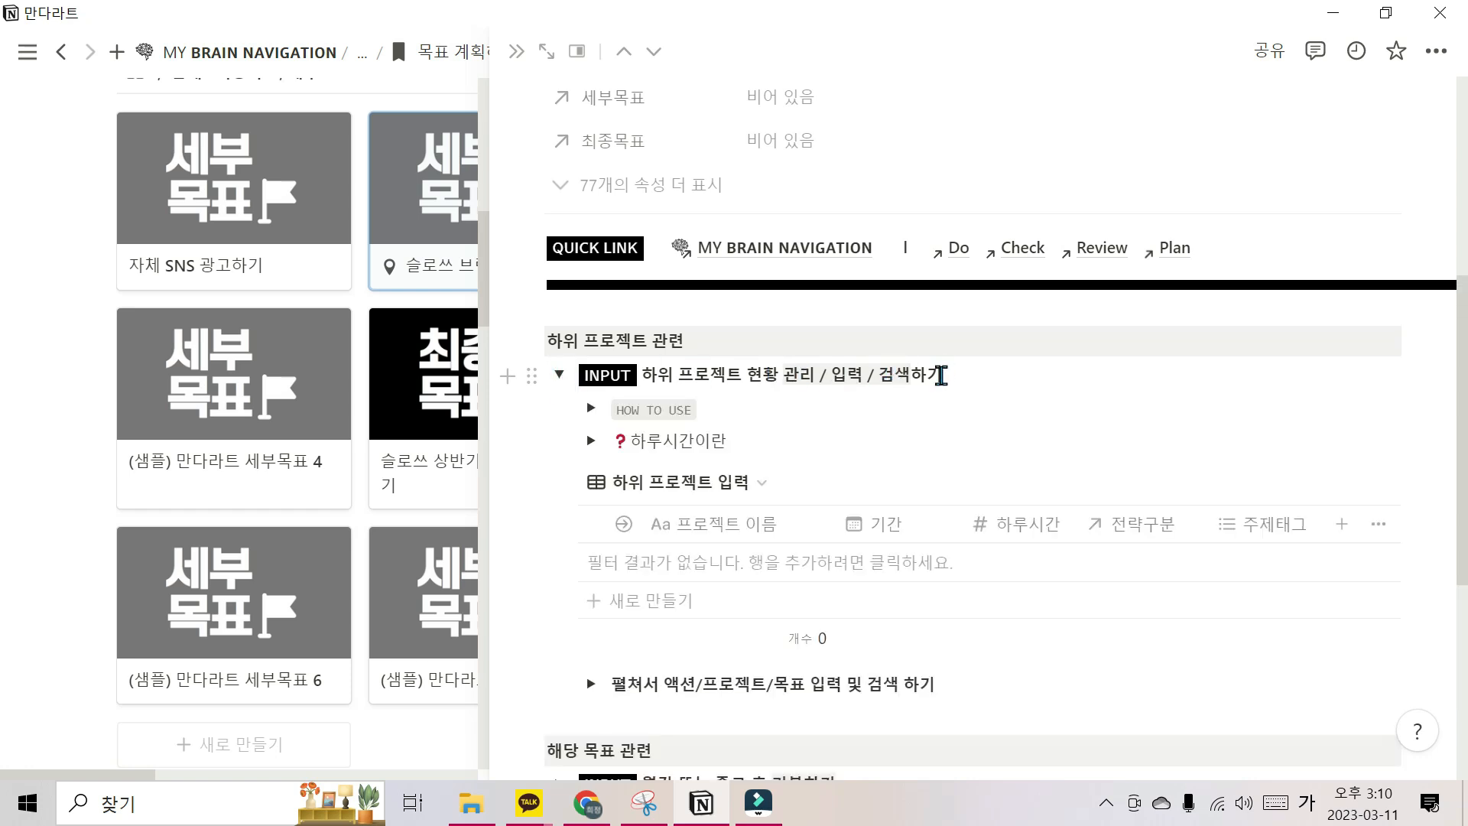
scroll(940, 375, "down", 2)
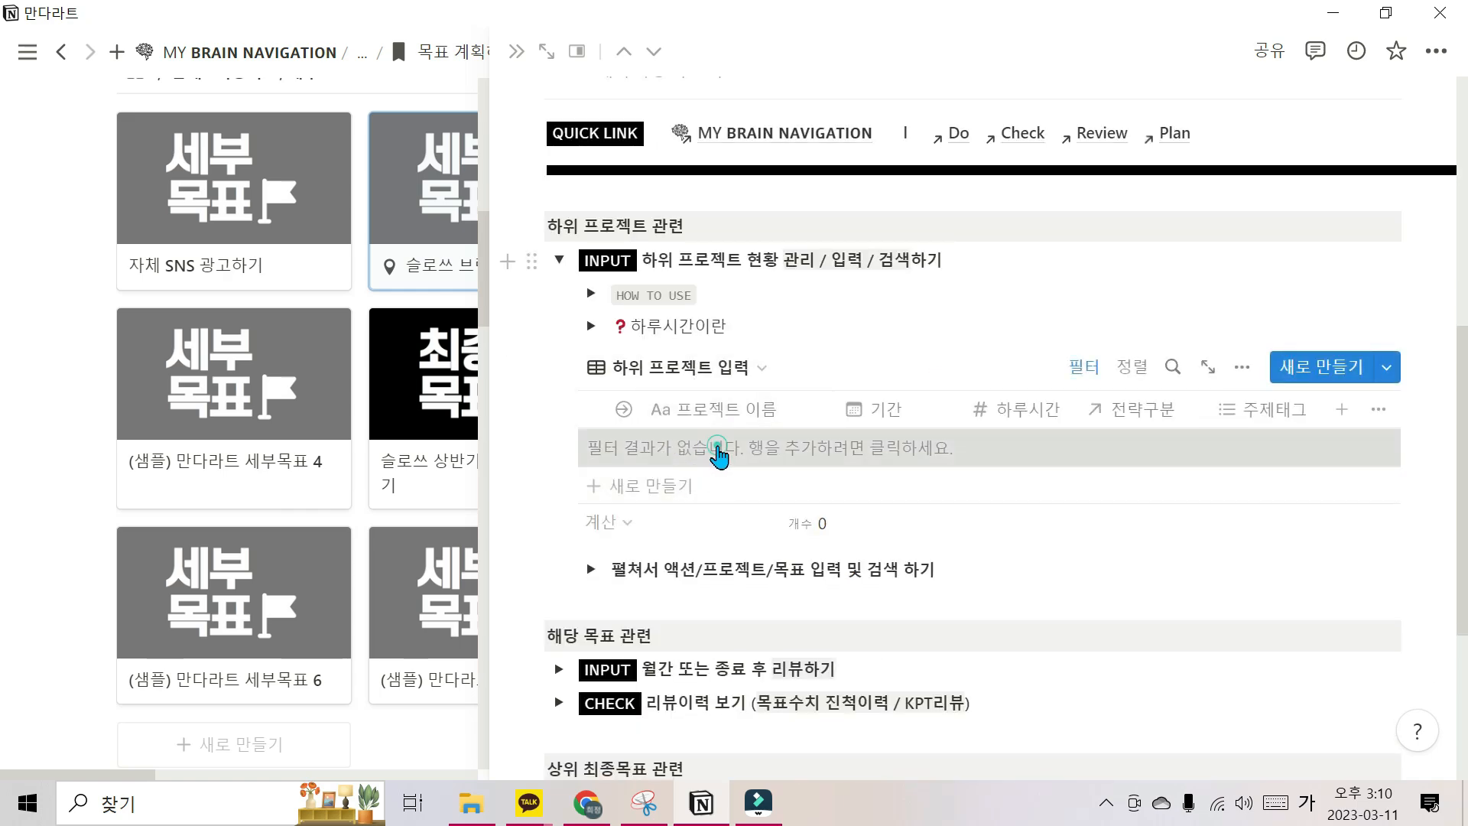
Add a project named 벤치마킹 계정 찾기 to the 하위 프로젝트 입력 table
left_click(718, 453)
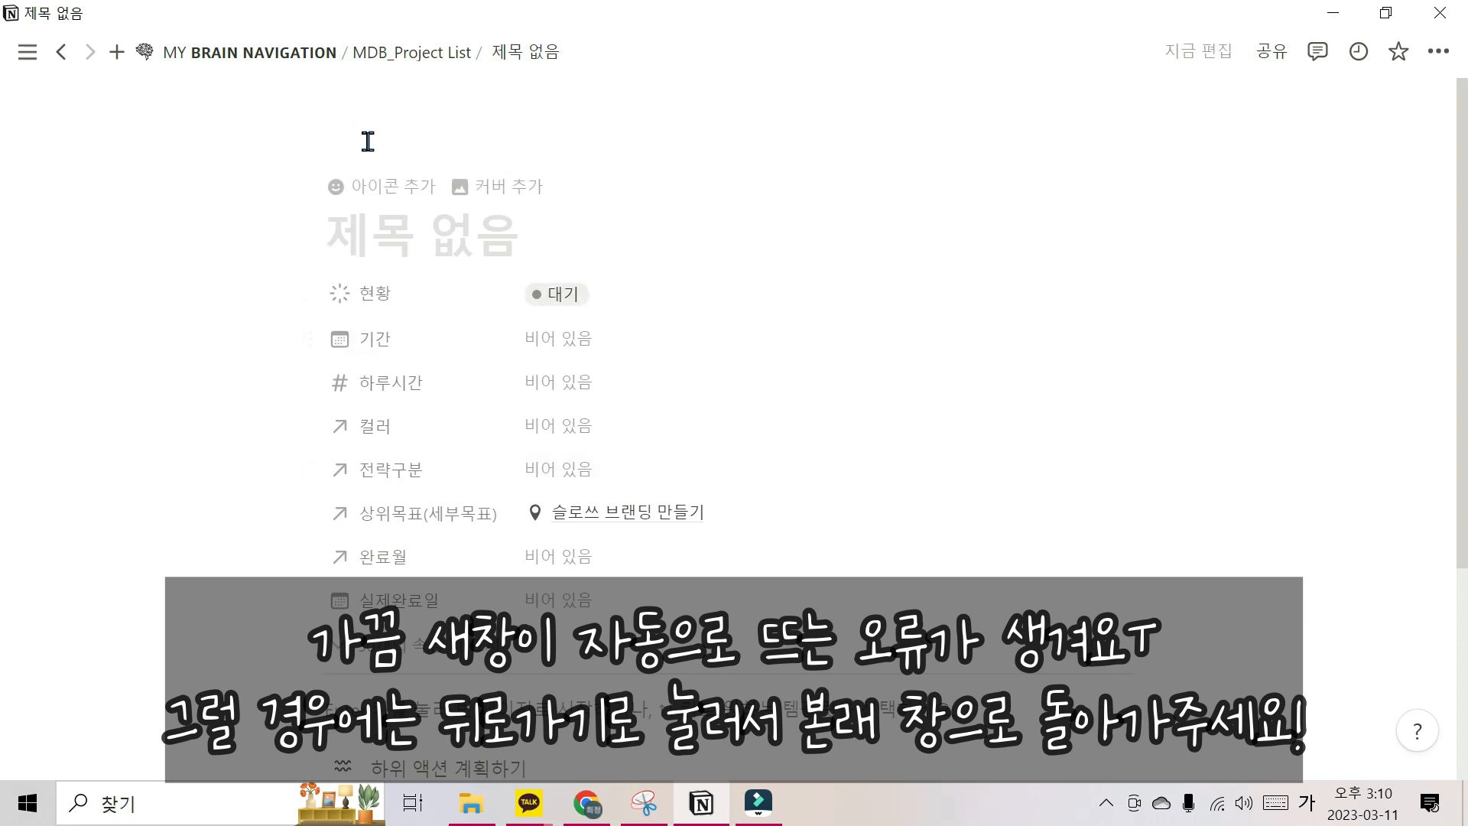
left_click(62, 55)
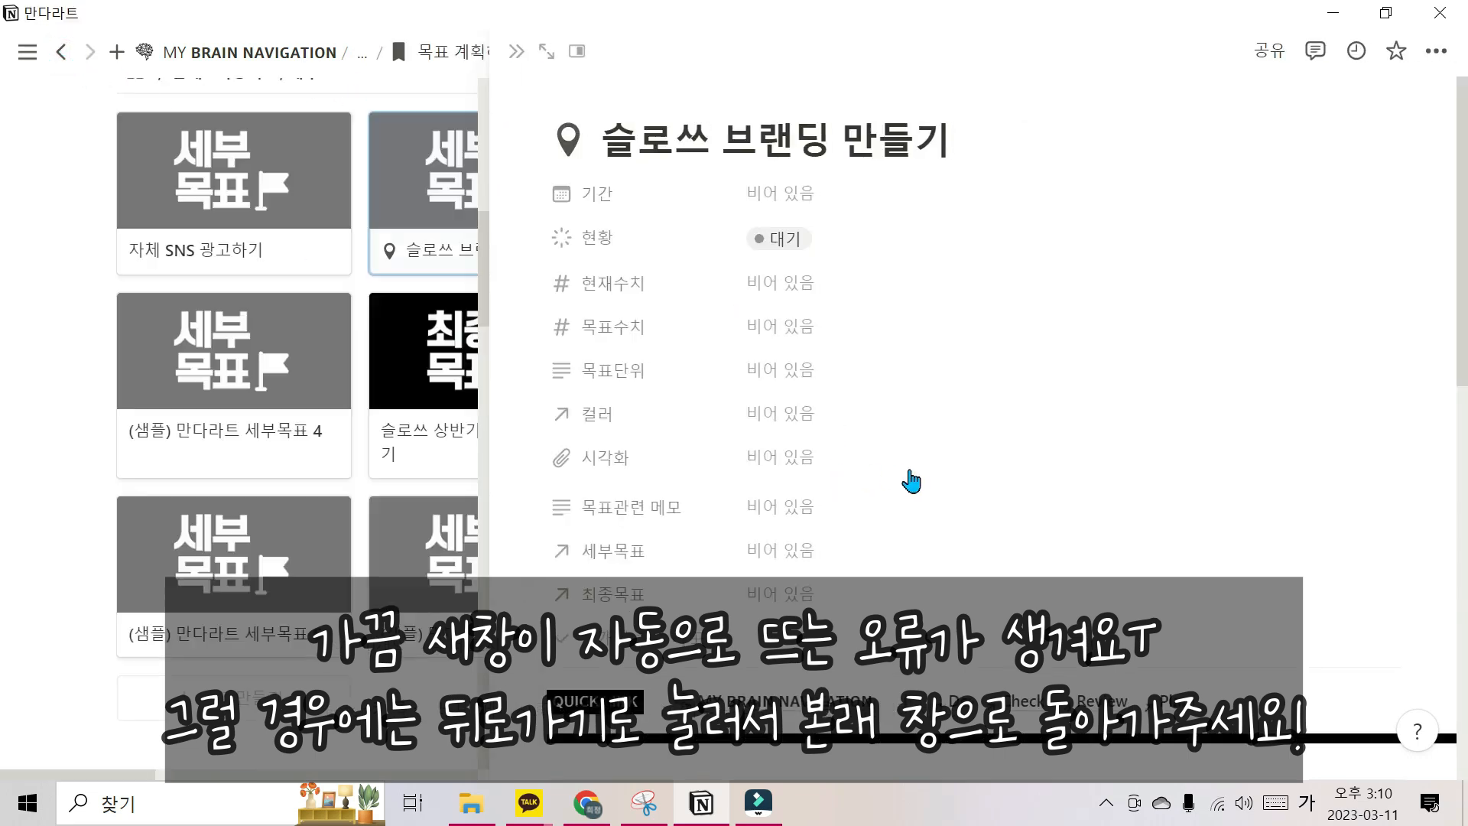
scroll(901, 540, "down", 6)
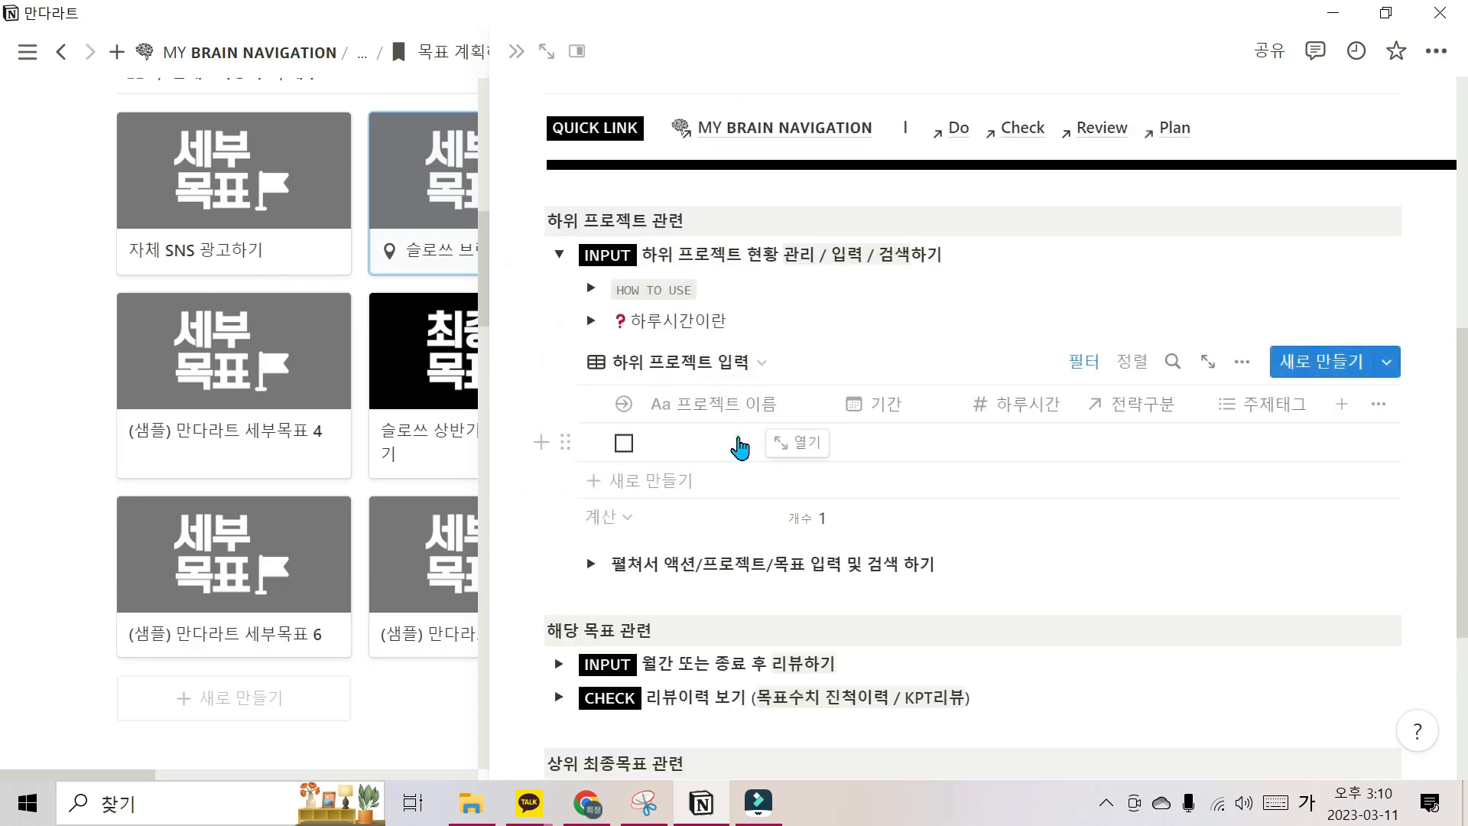
left_click(738, 439)
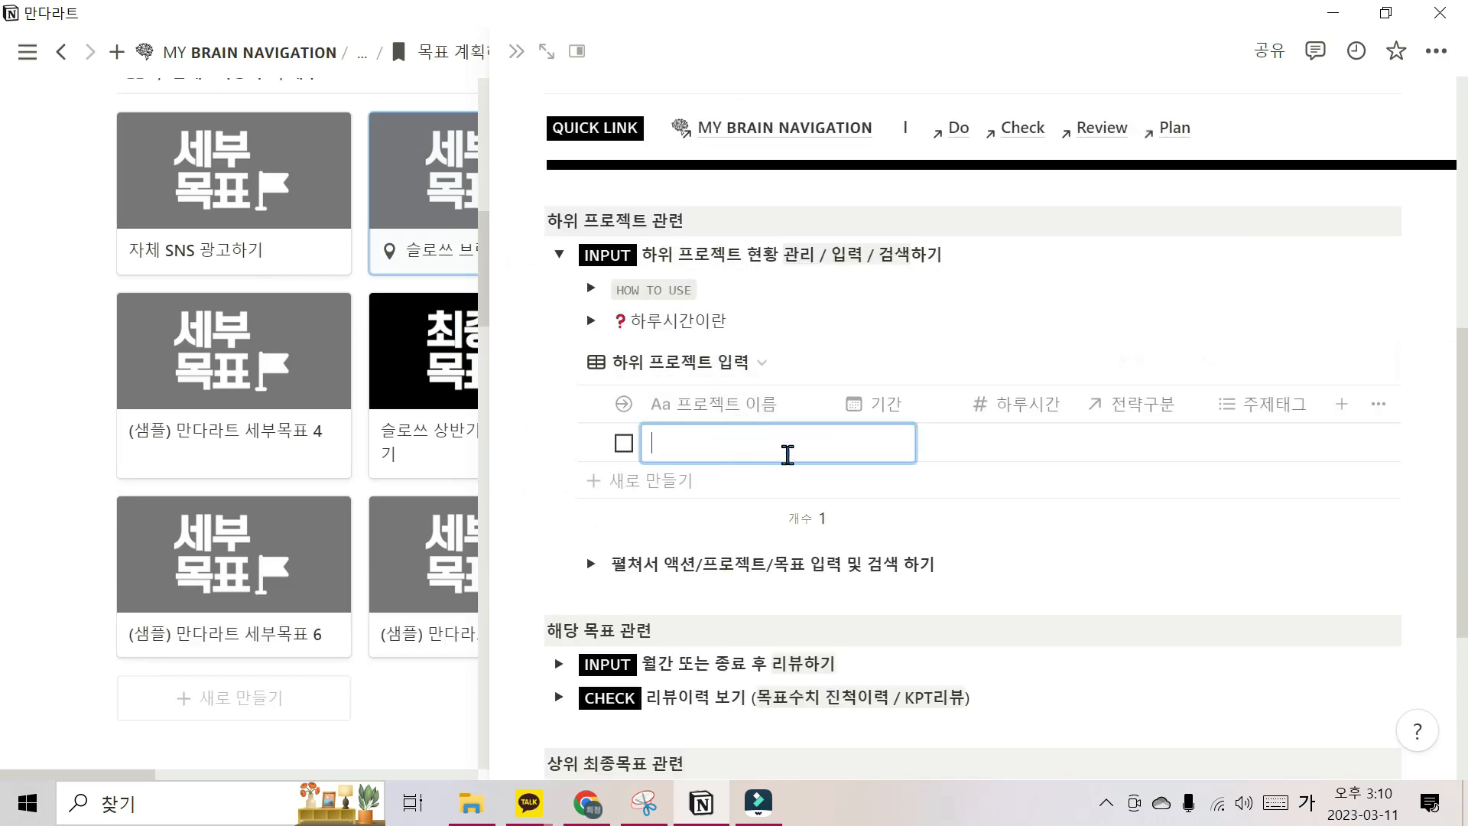
type("벤치마킹 겢")
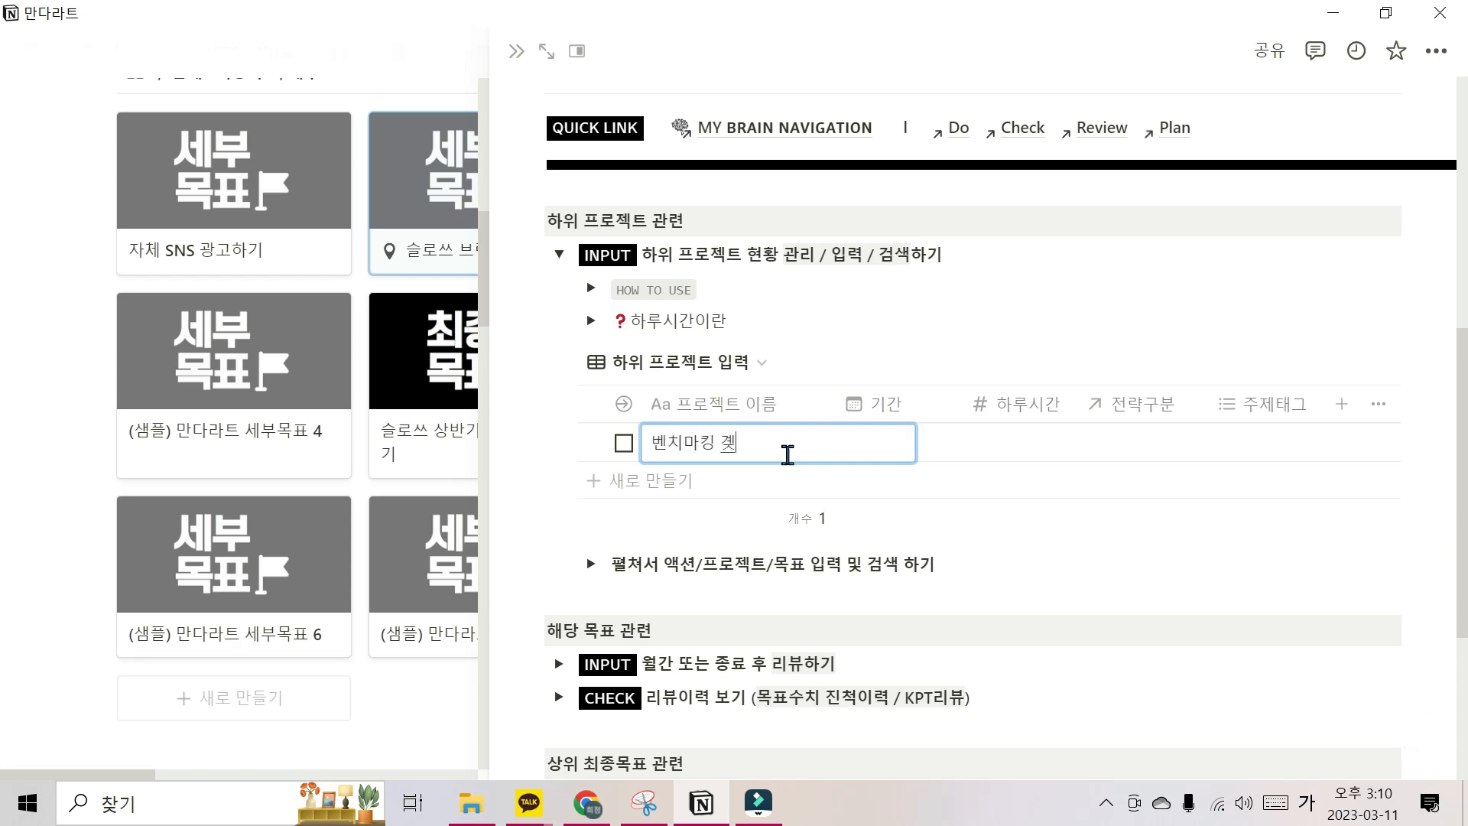
key("Return")
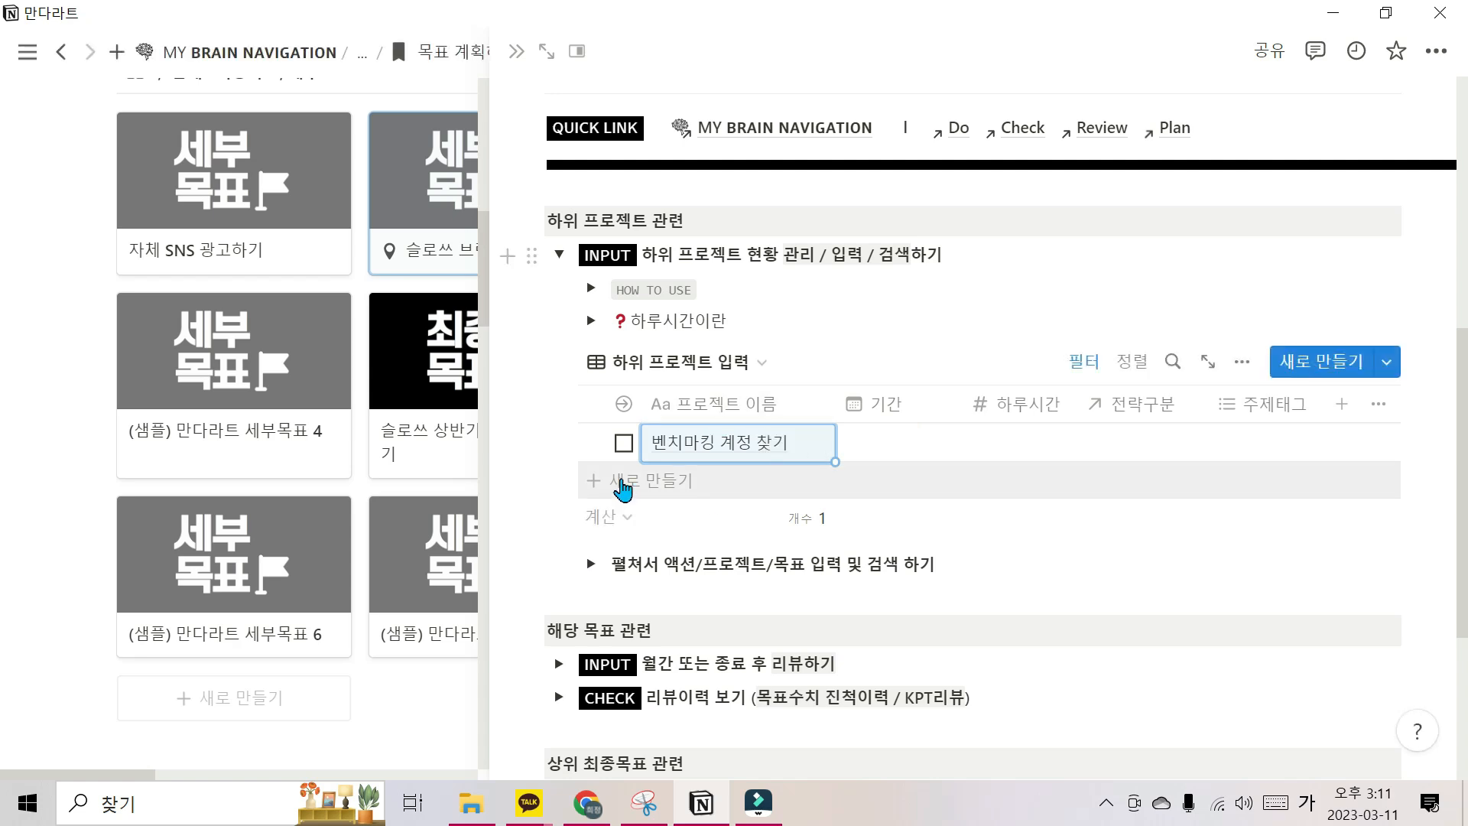
Add two more projects to the table, named 브랜딩관련 책 읽기 and 페르소나 만들기 표 준비
left_click(623, 482)
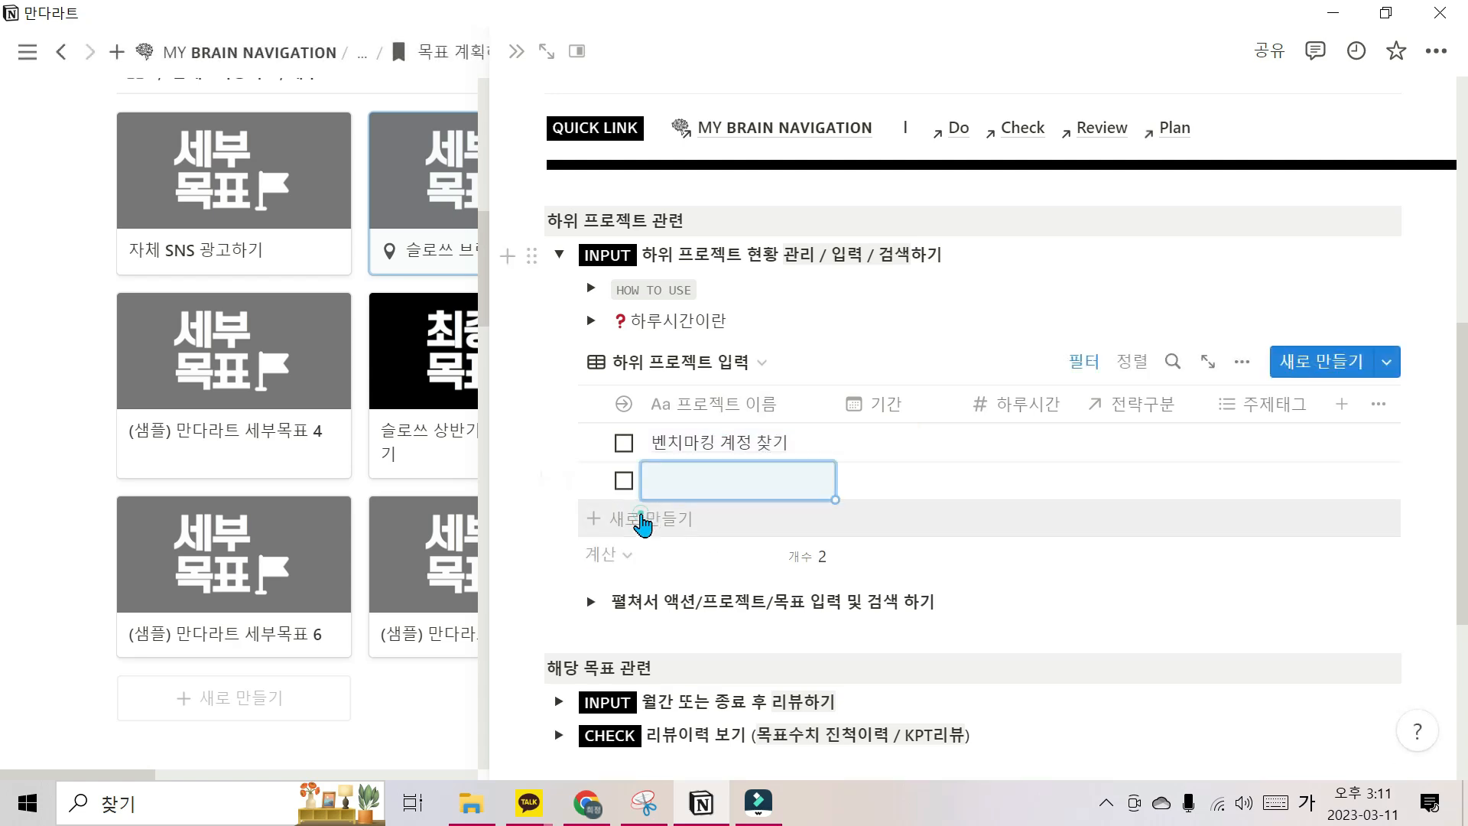
left_click(642, 520)
key("Escape")
left_click(704, 481)
type("브랜딩관련 책")
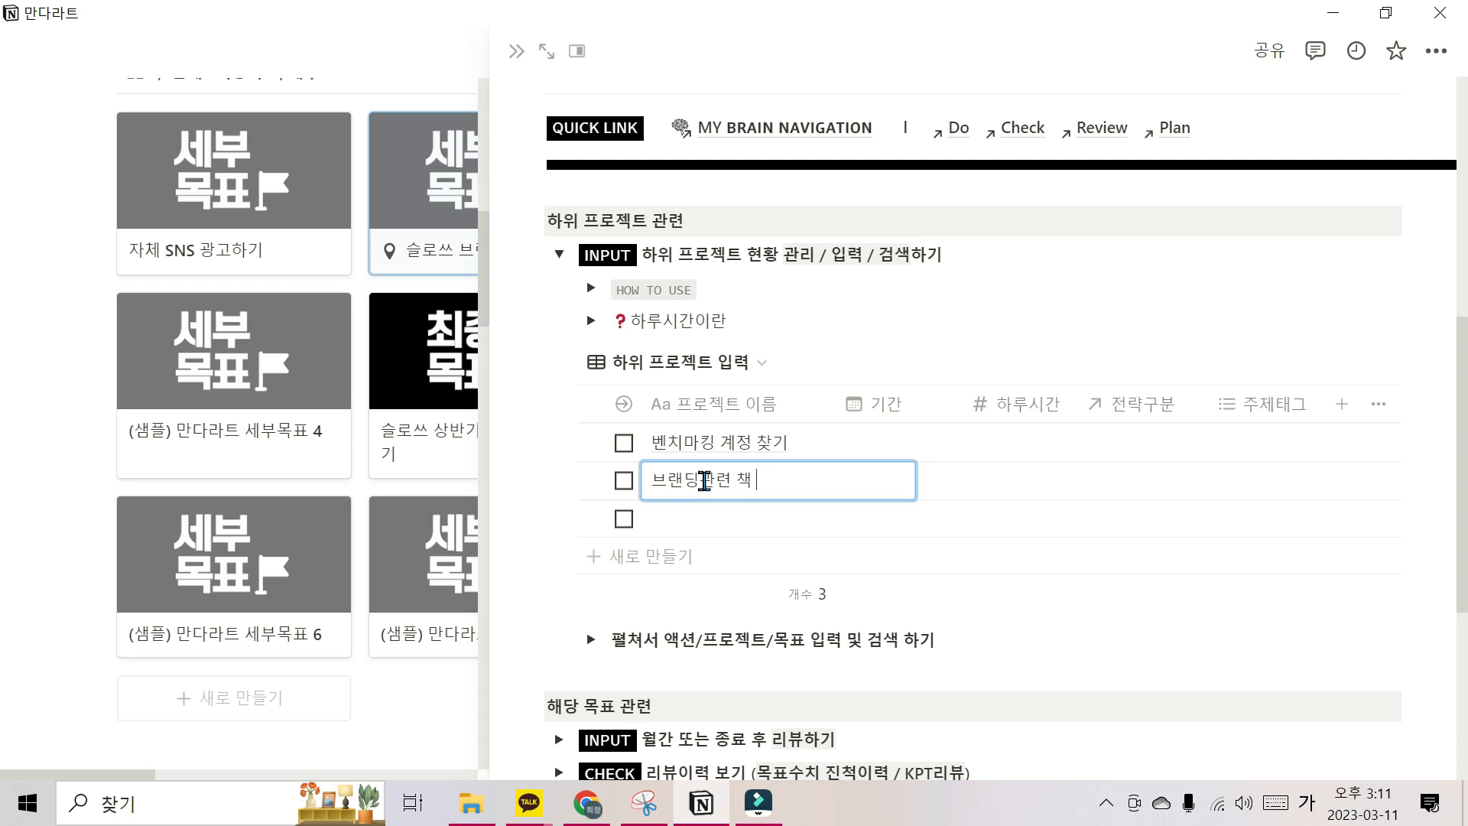
type(" 읽기")
key("Return")
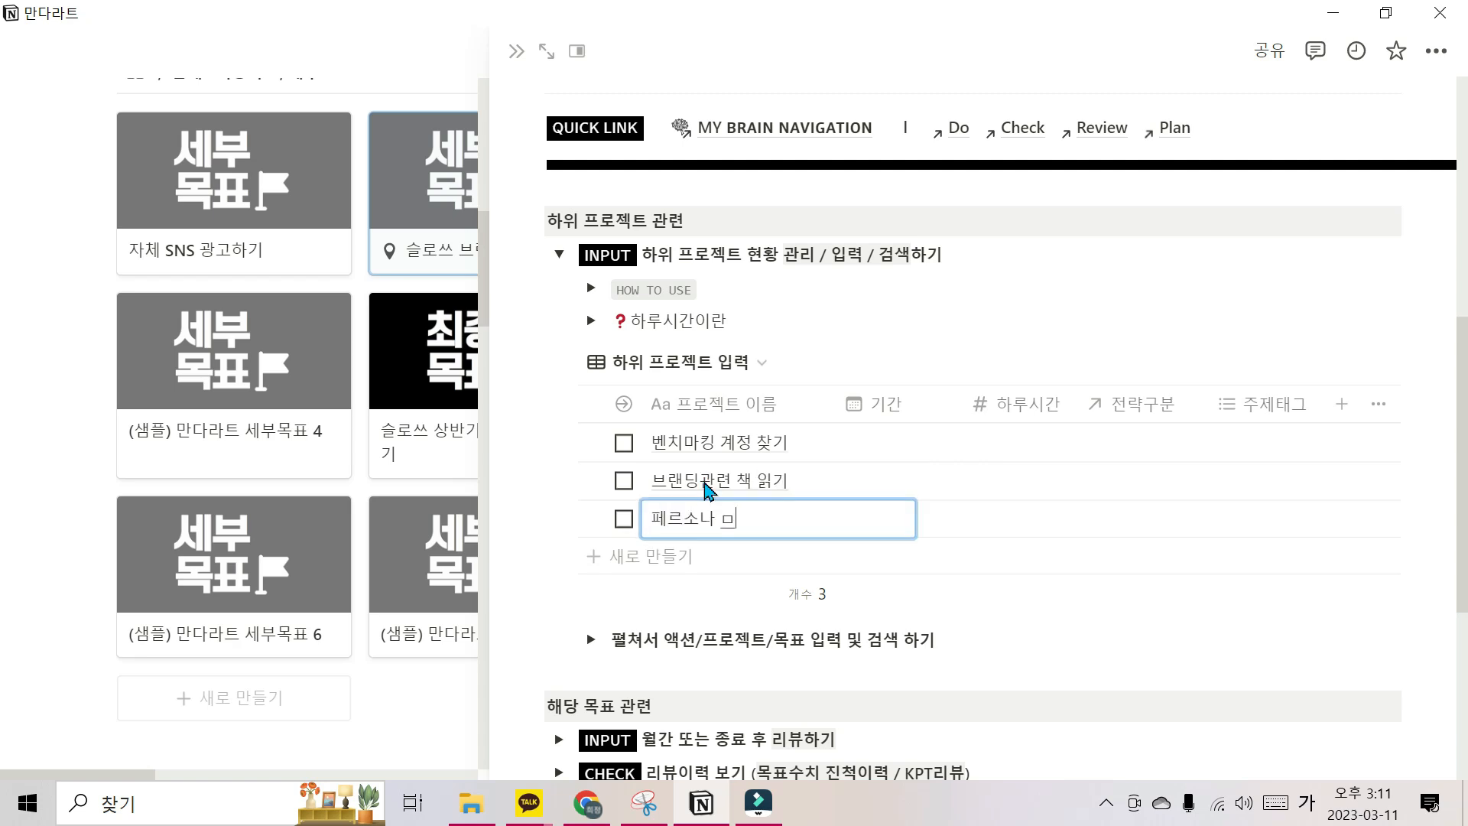
type("페르소나 만들기 표 준비")
key("Escape")
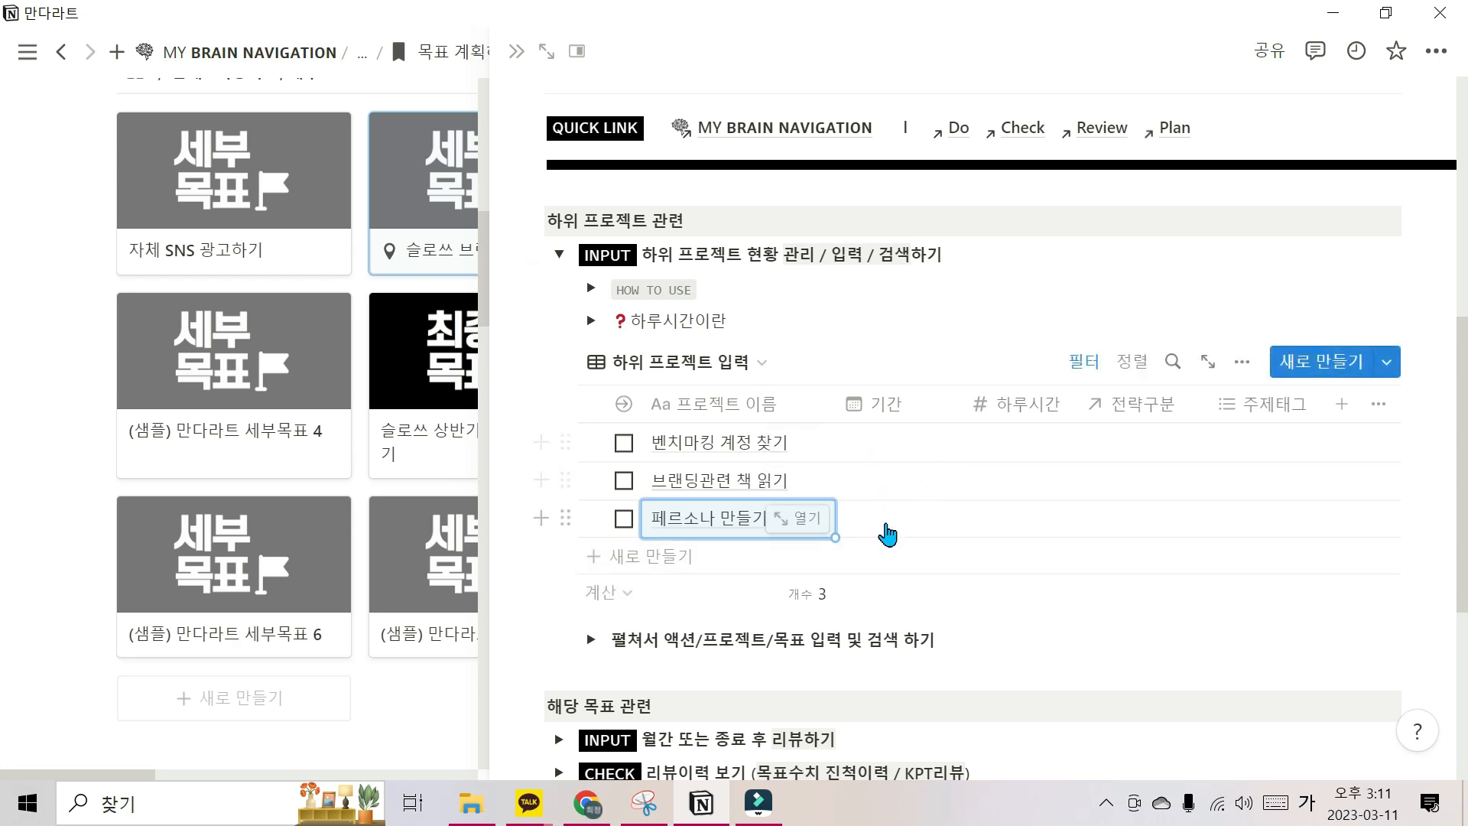
Set the 기간 of the 벤치마킹 계정 찾기 project to 2023/03/11 through 2023/03/17
left_click(860, 473)
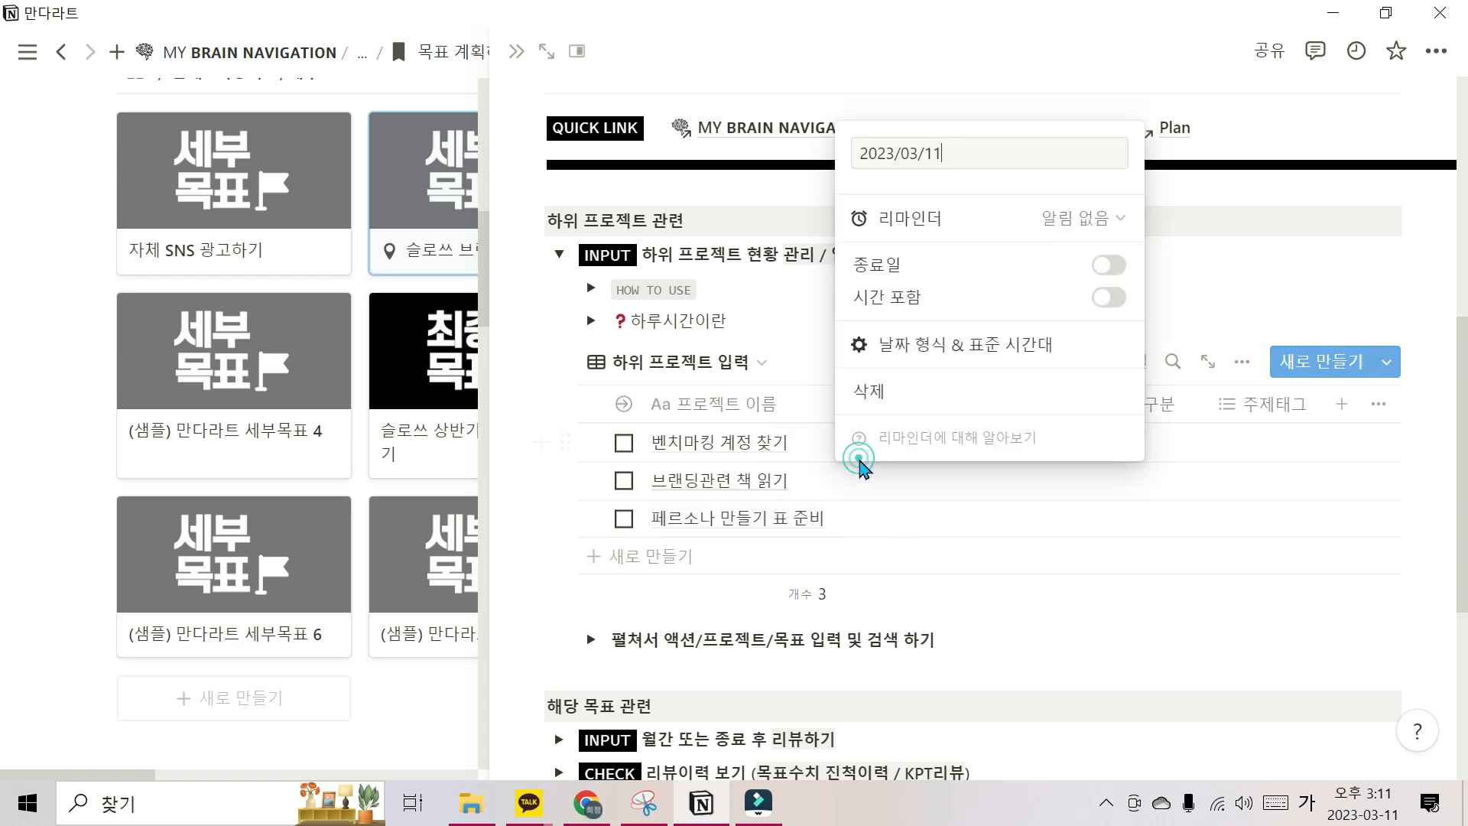
left_click(1115, 267)
left_click(1026, 57)
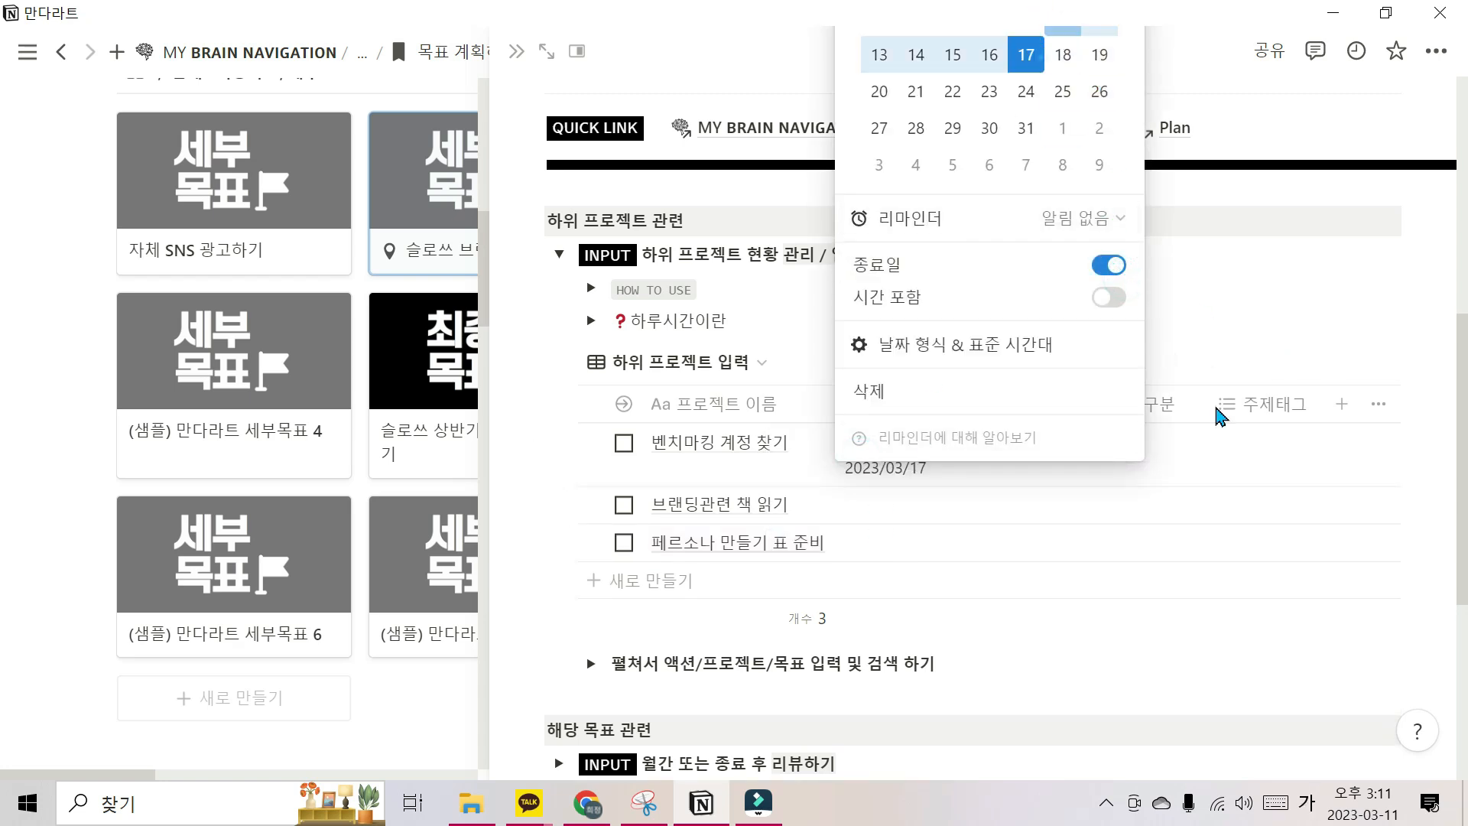
left_click(1062, 598)
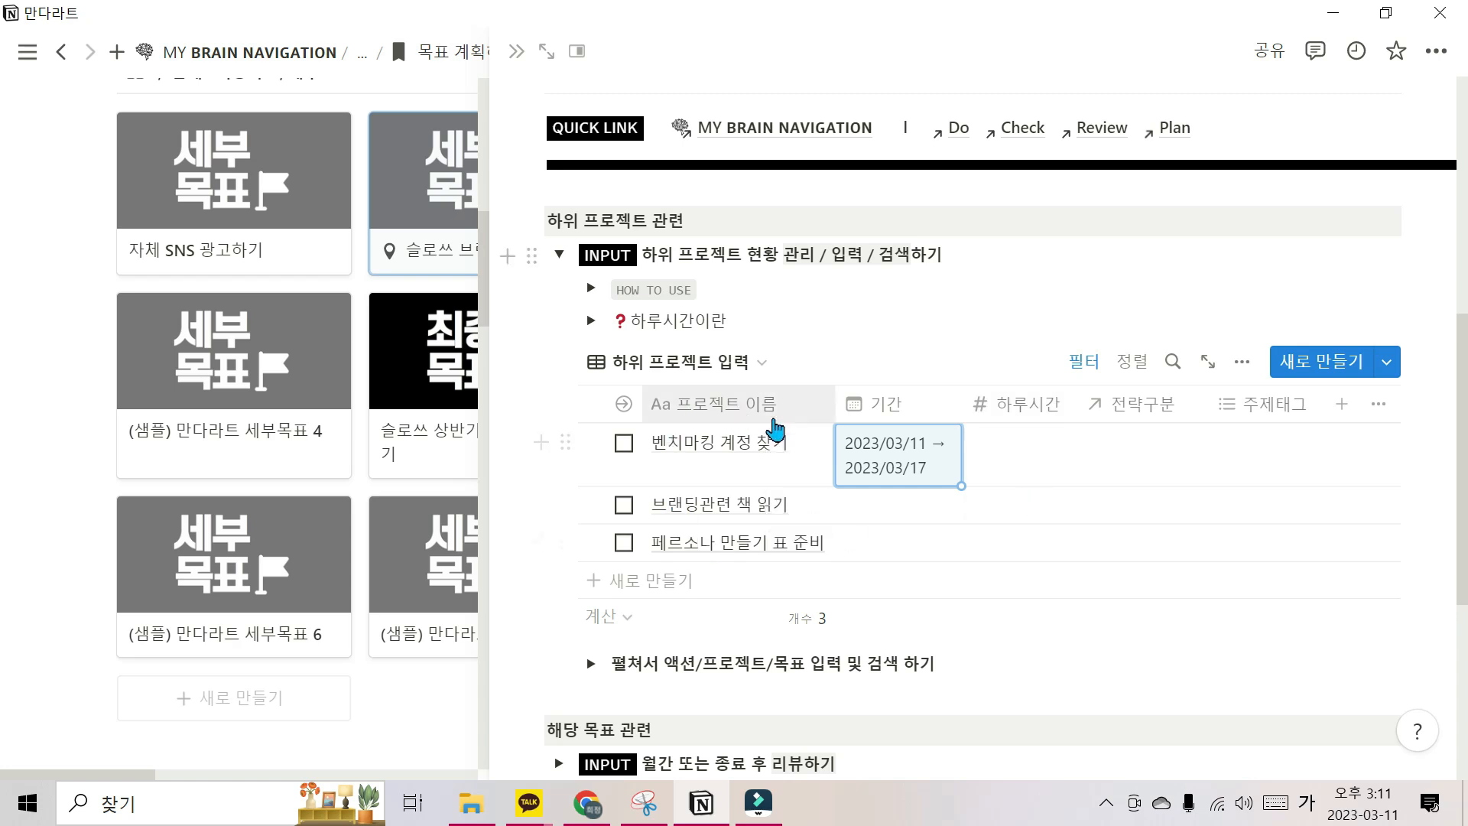
Check off all three projects in the 하위 프로젝트 입력 table
left_click(622, 445)
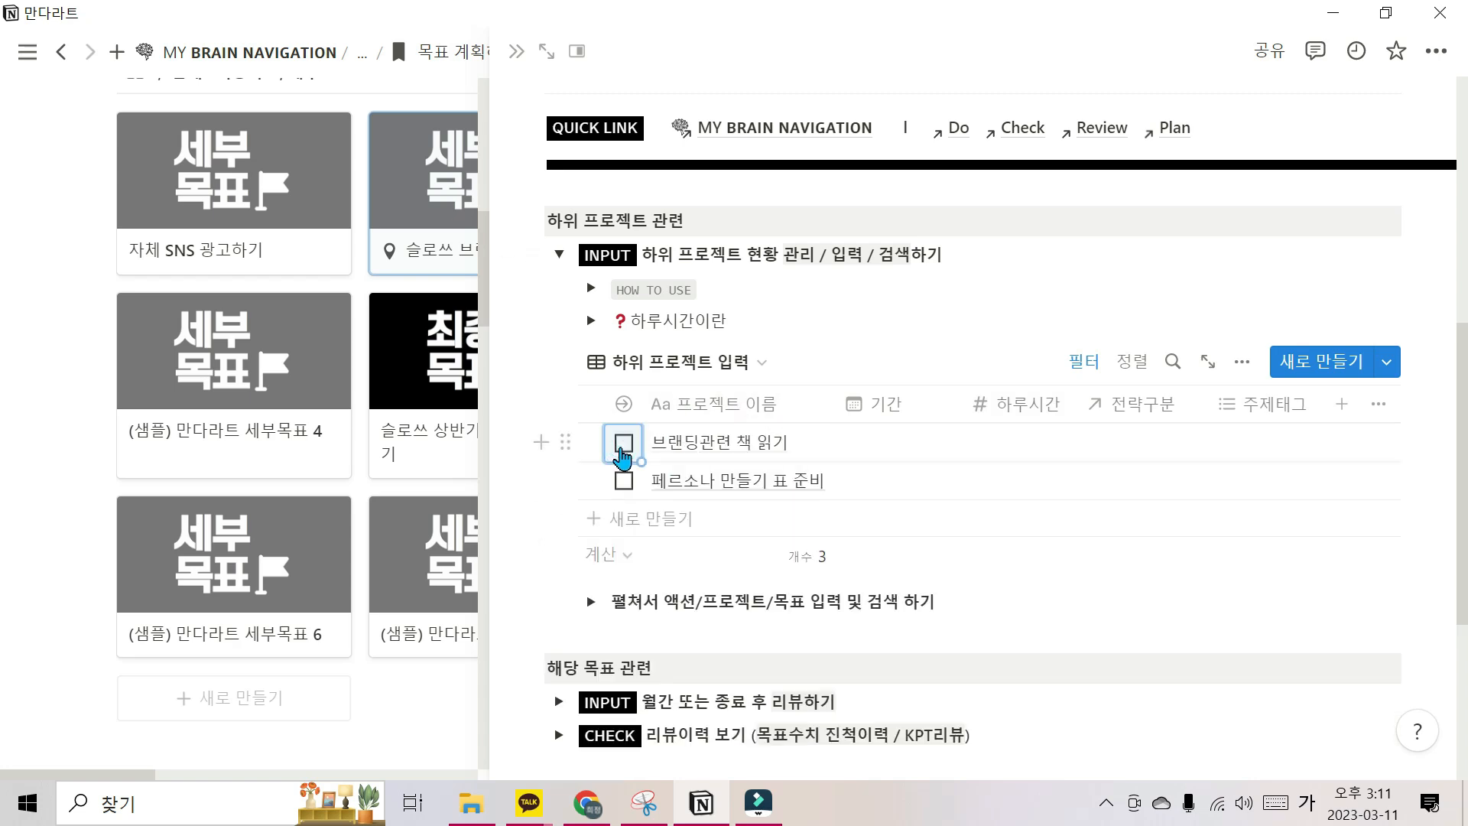
left_click(622, 450)
left_click(623, 442)
Switch the project table to the 하위 프로젝트 전체 board view and review the project cards
left_click(711, 363)
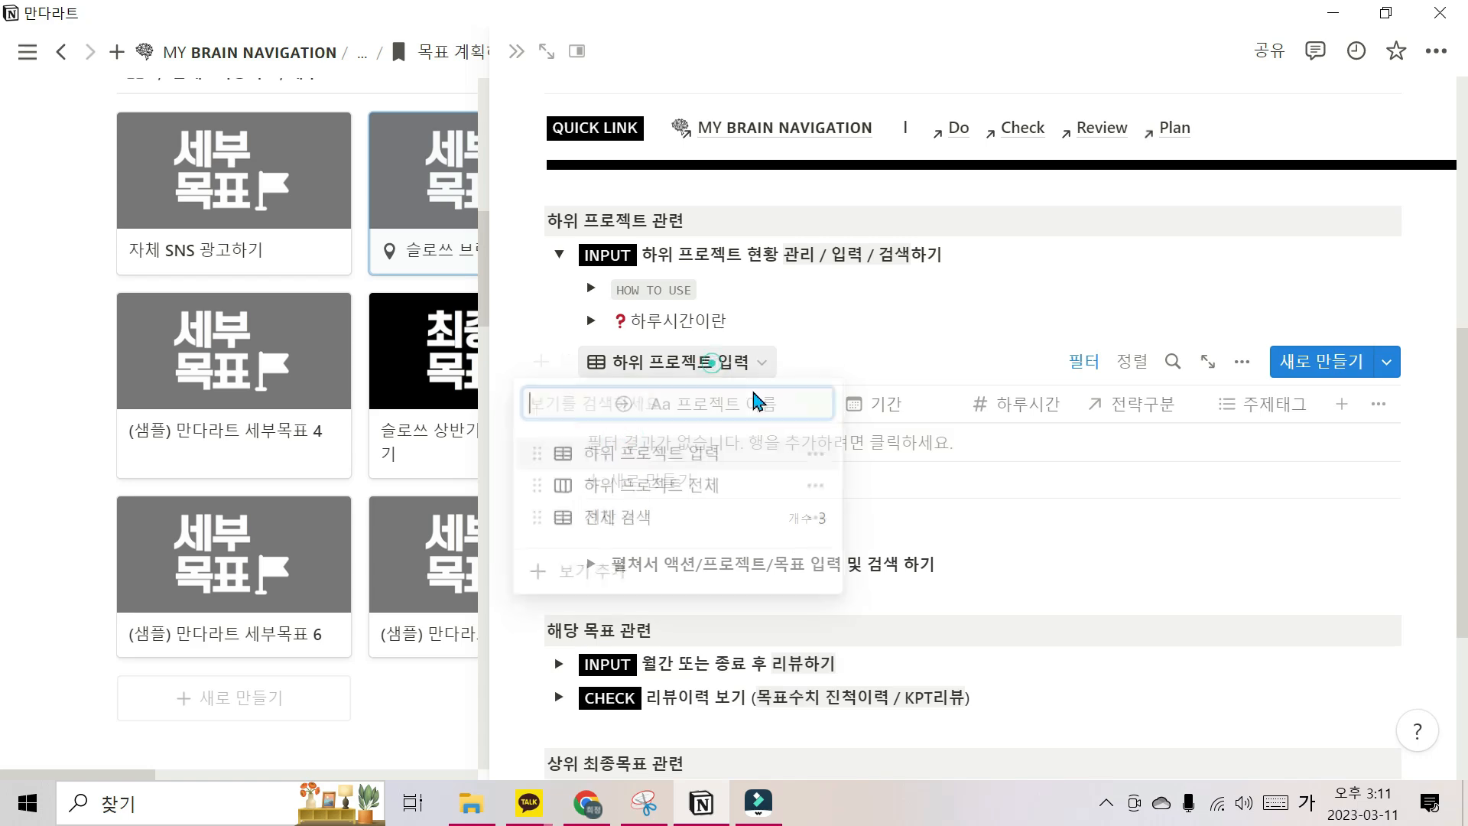
left_click(720, 486)
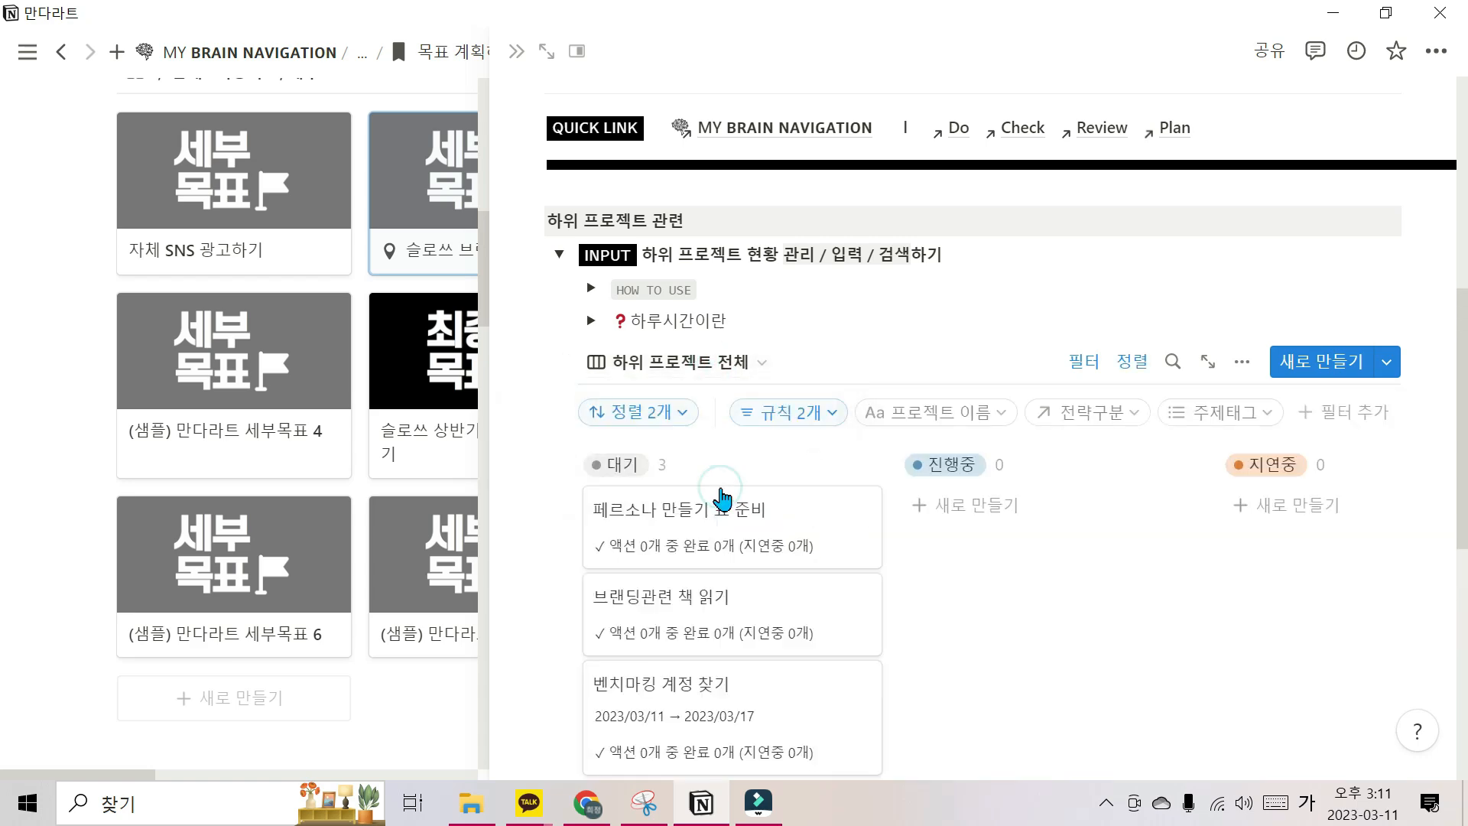
scroll(860, 556, "down", 3)
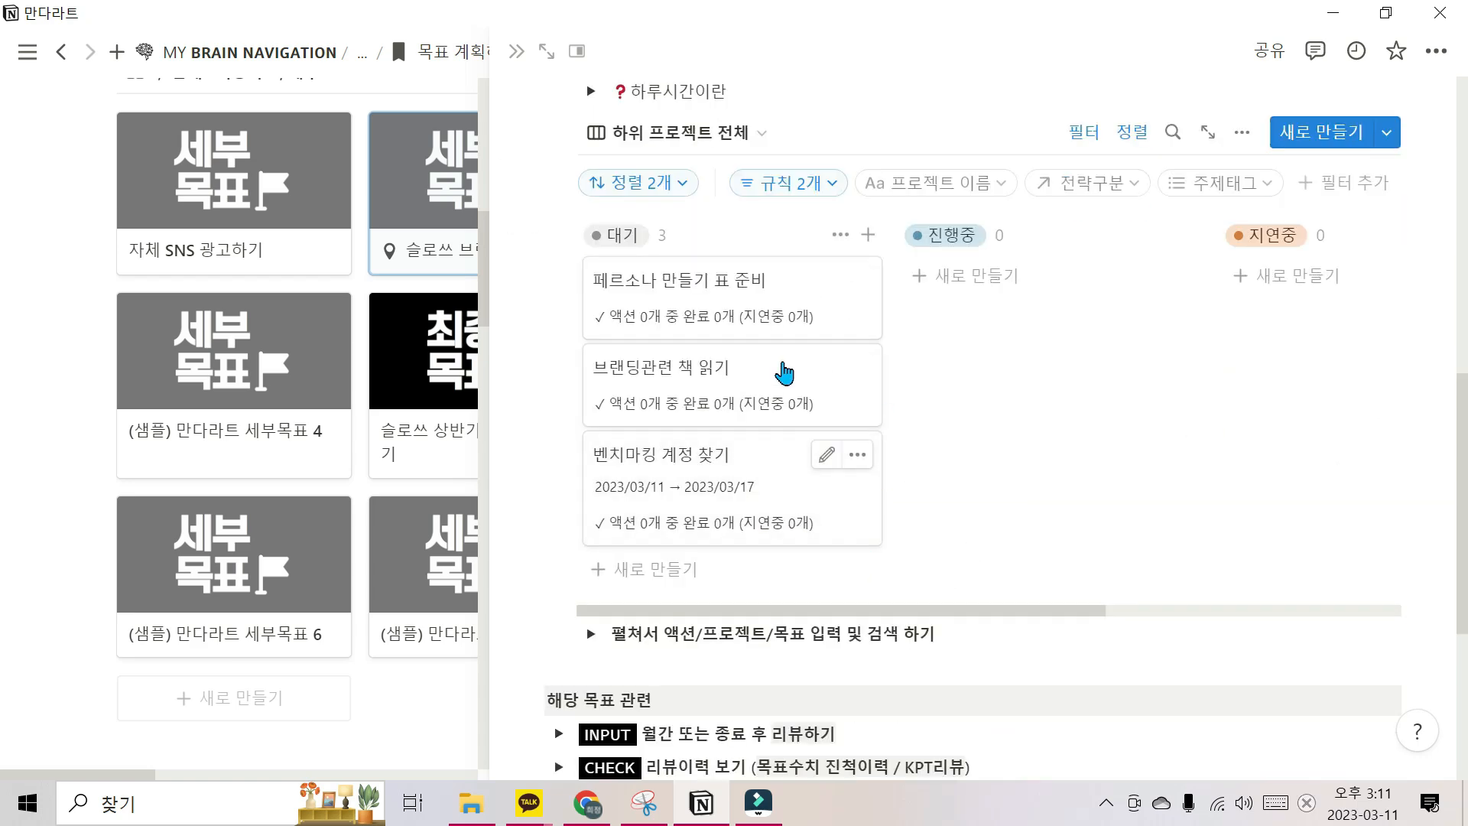
scroll(786, 370, "up", 3)
scroll(777, 414, "down", 2)
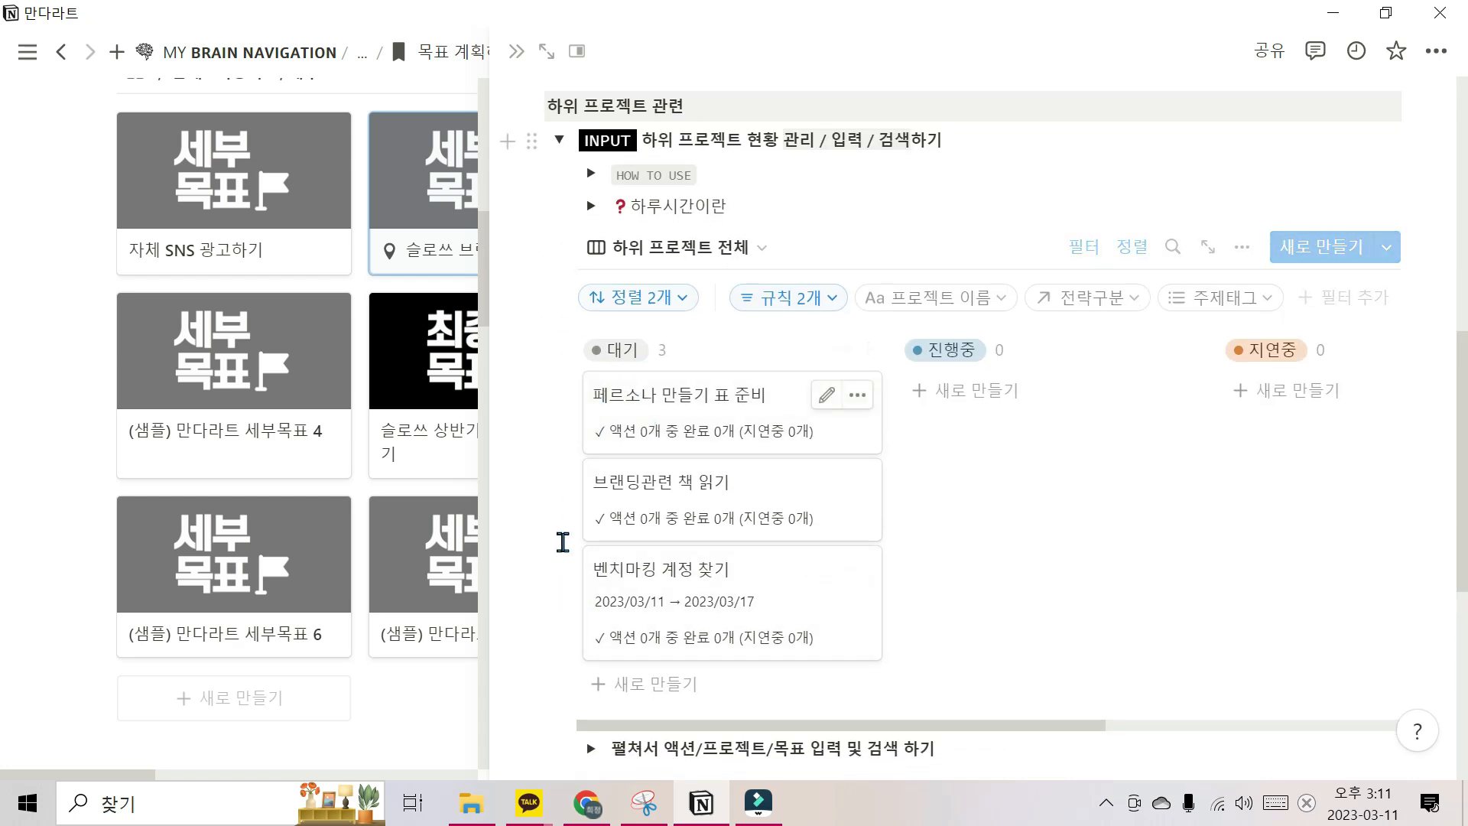
View the 페르소나 만들기 표 준비 project page, return to the sub-goal page and close it
left_click(732, 418)
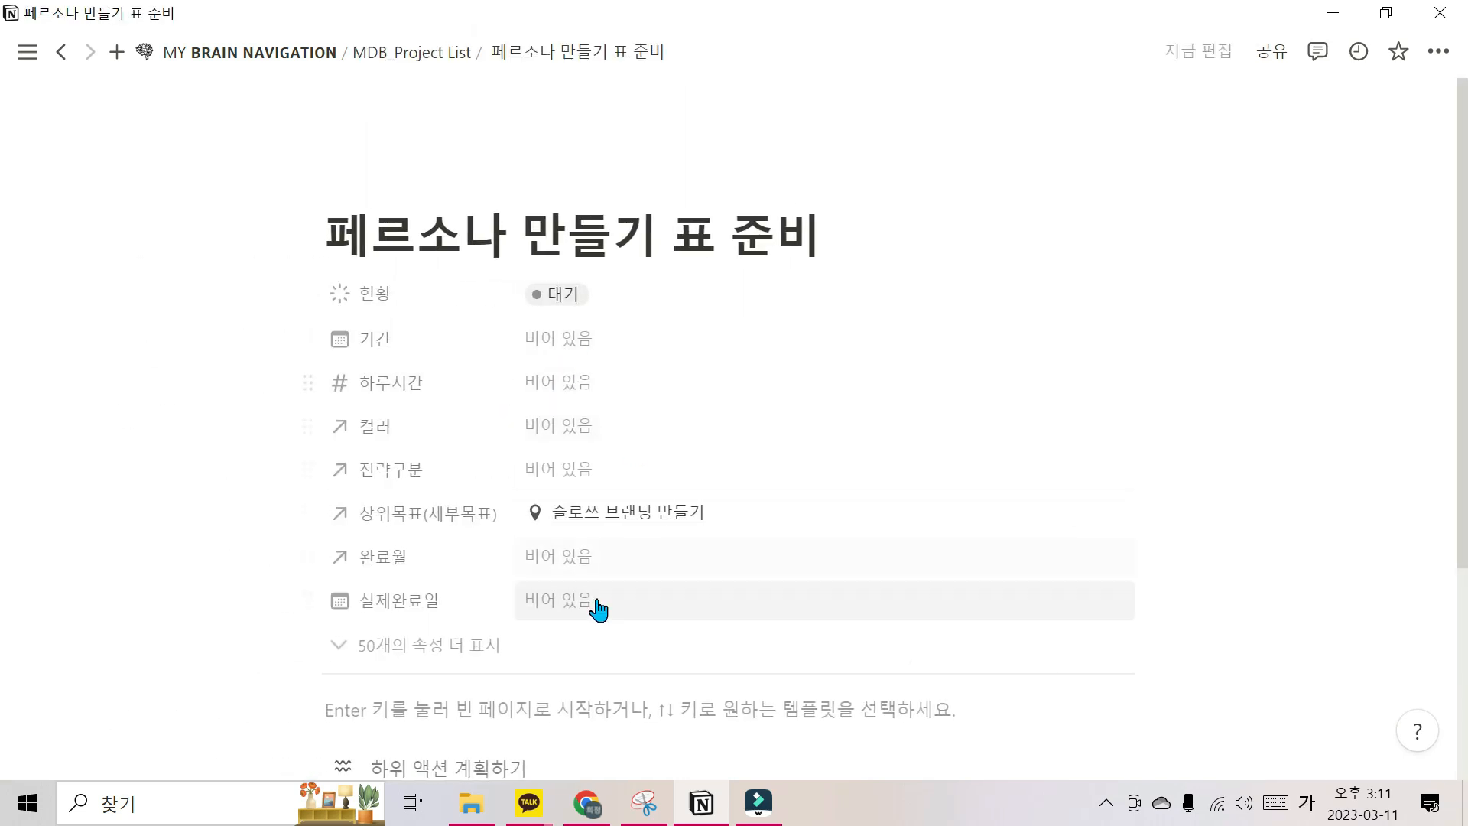
left_click(68, 51)
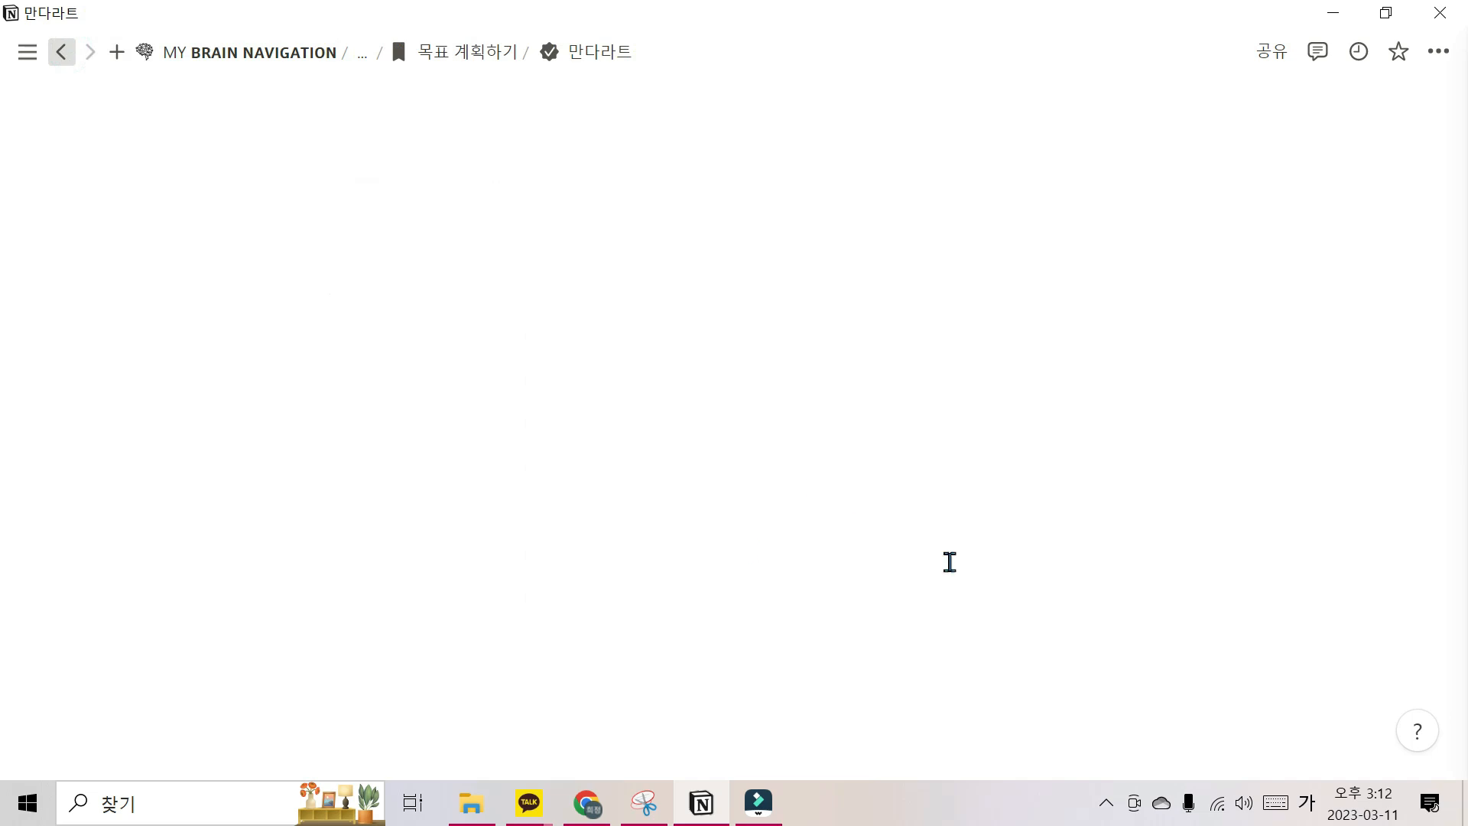
scroll(910, 528, "down", 6)
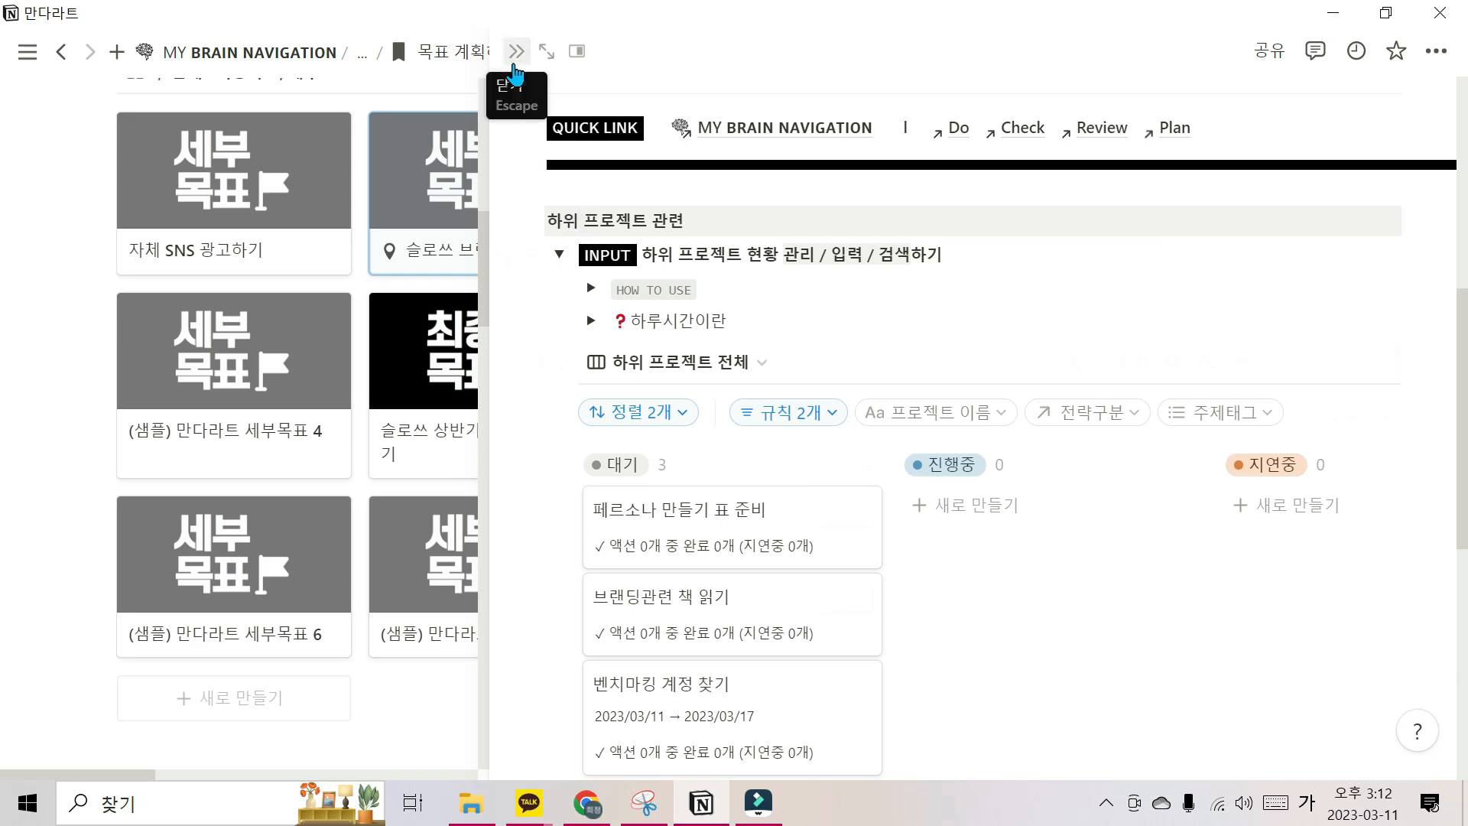
left_click(515, 51)
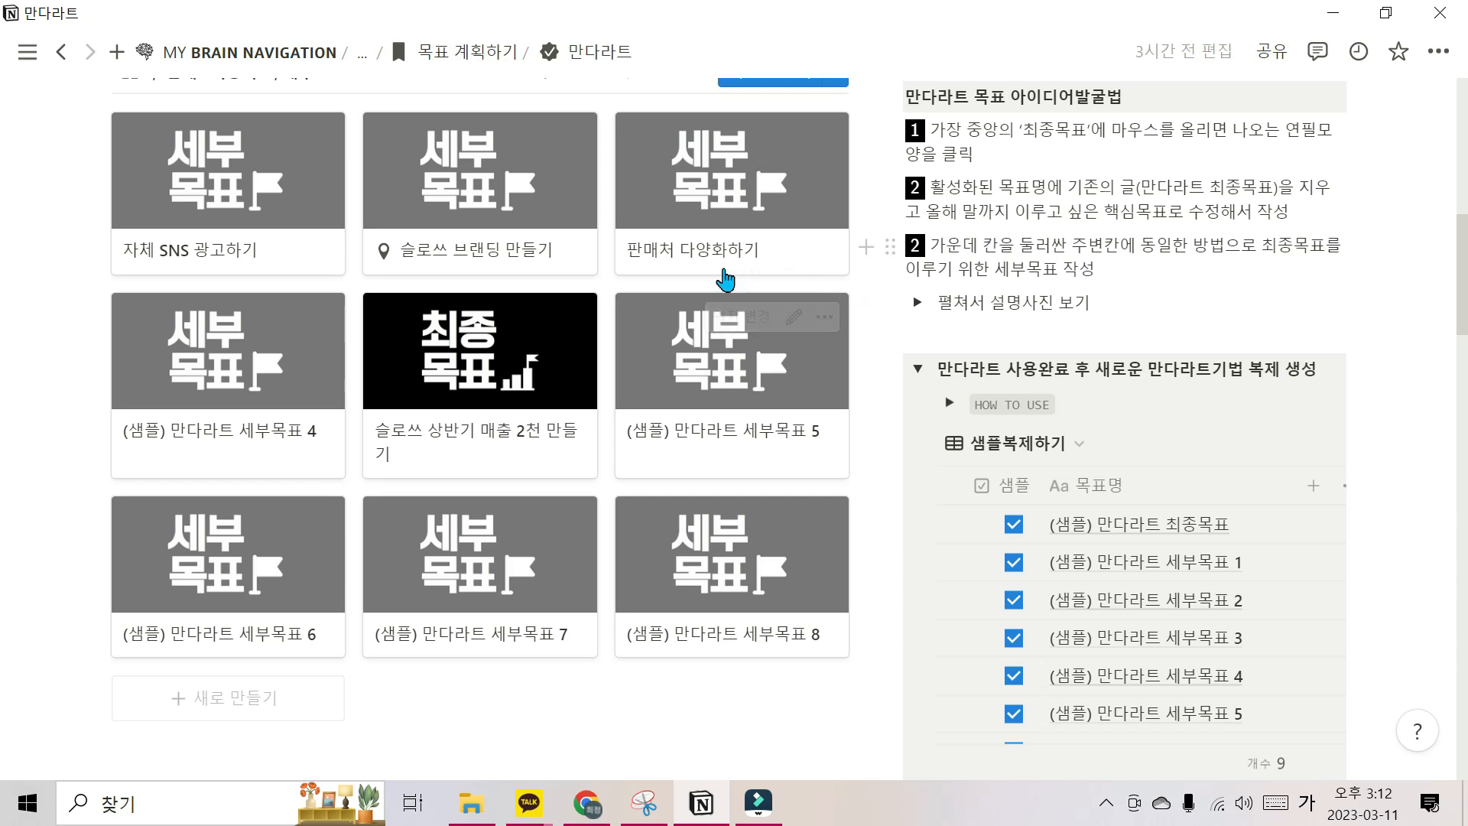
Rename the card (샘플) 만다라트 세부목표 4 as 템플릿 추가로 제작하기
left_click(289, 316)
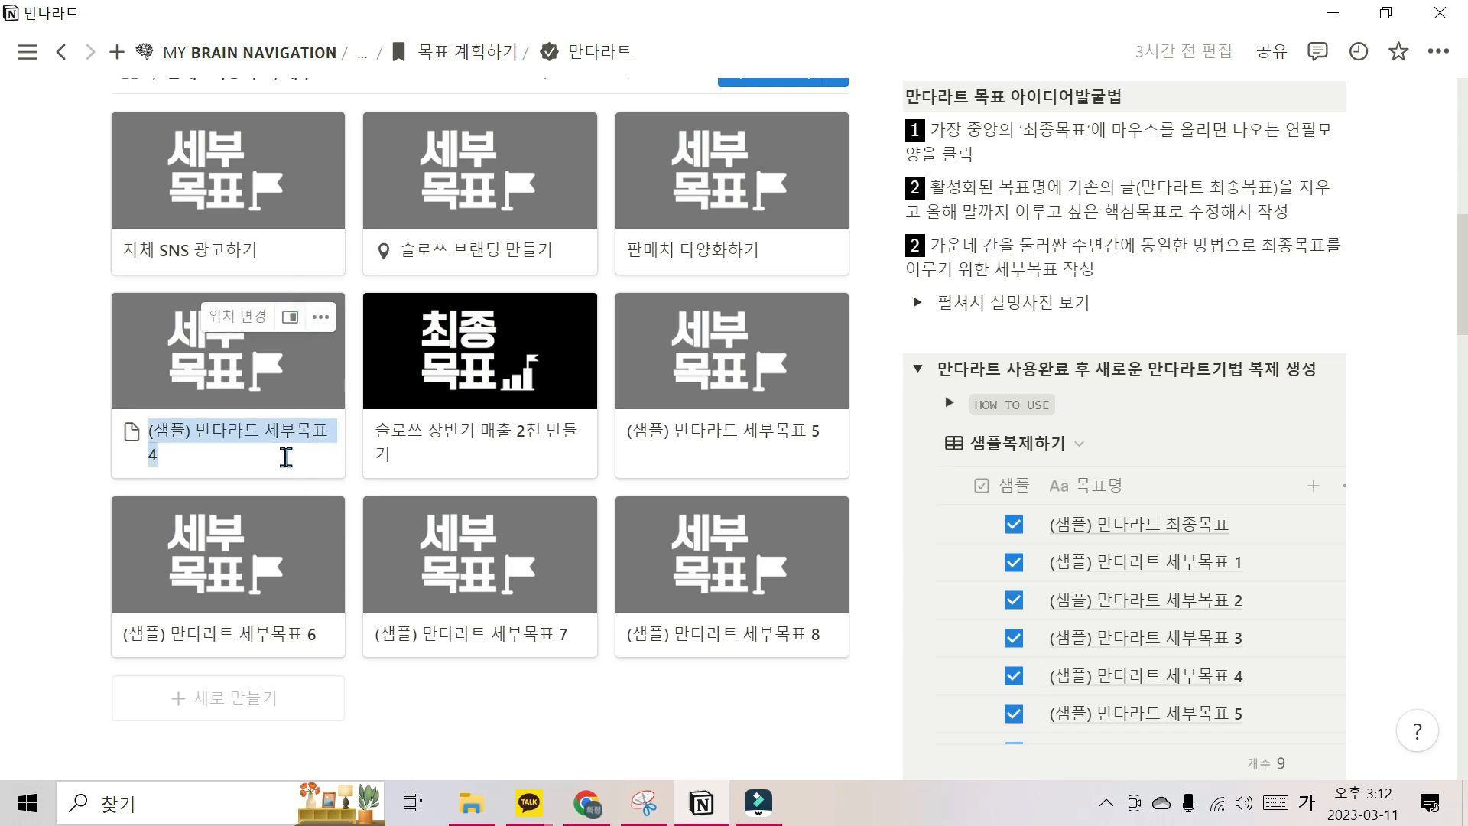
type("템플릿 추가로 제작하기")
key("Escape")
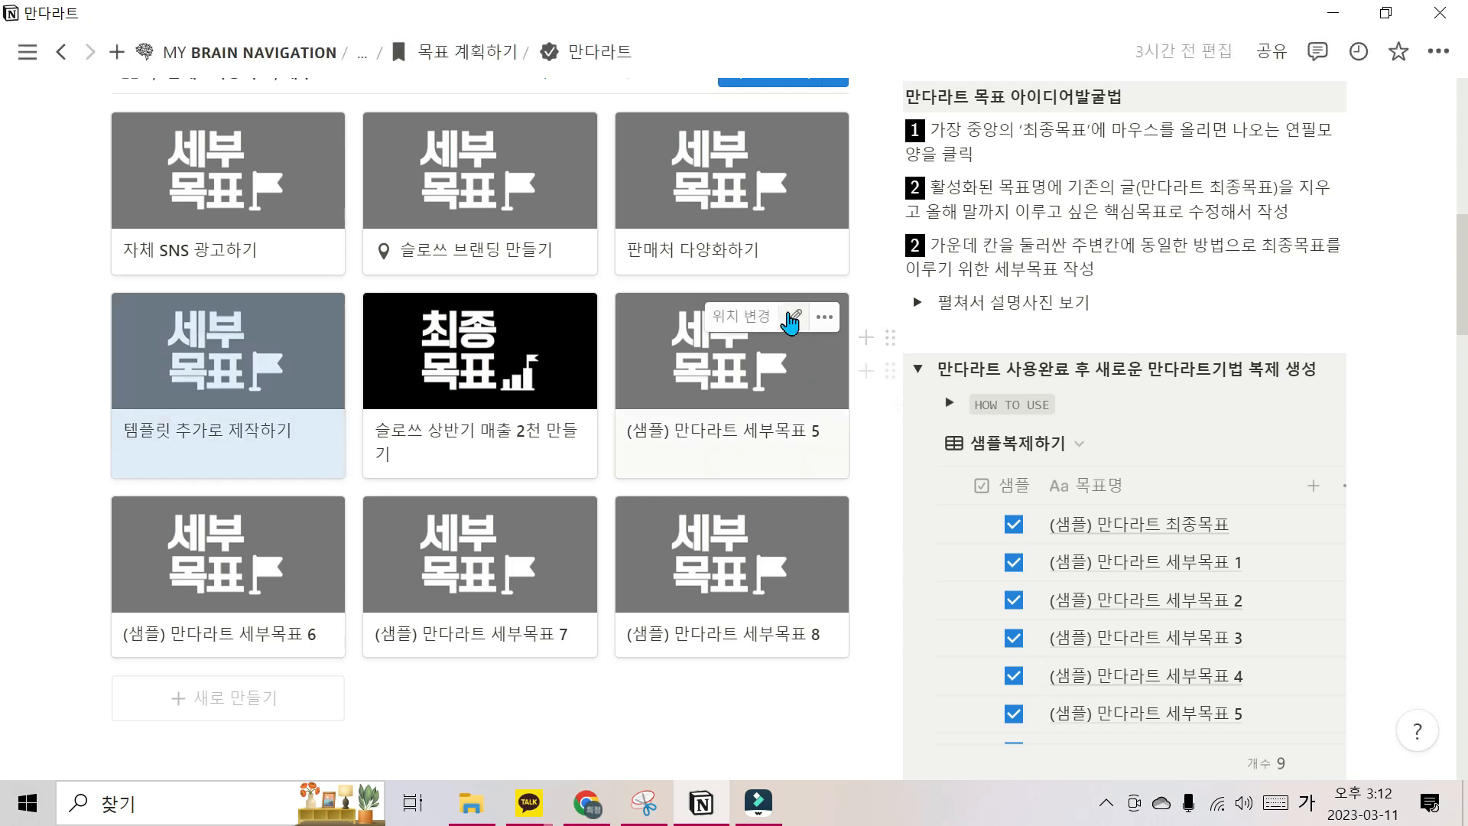
Rename the card (샘플) 만다라트 세부목표 5 as 해외판매 만들기
left_click(792, 318)
type("해외판매 ㄷ")
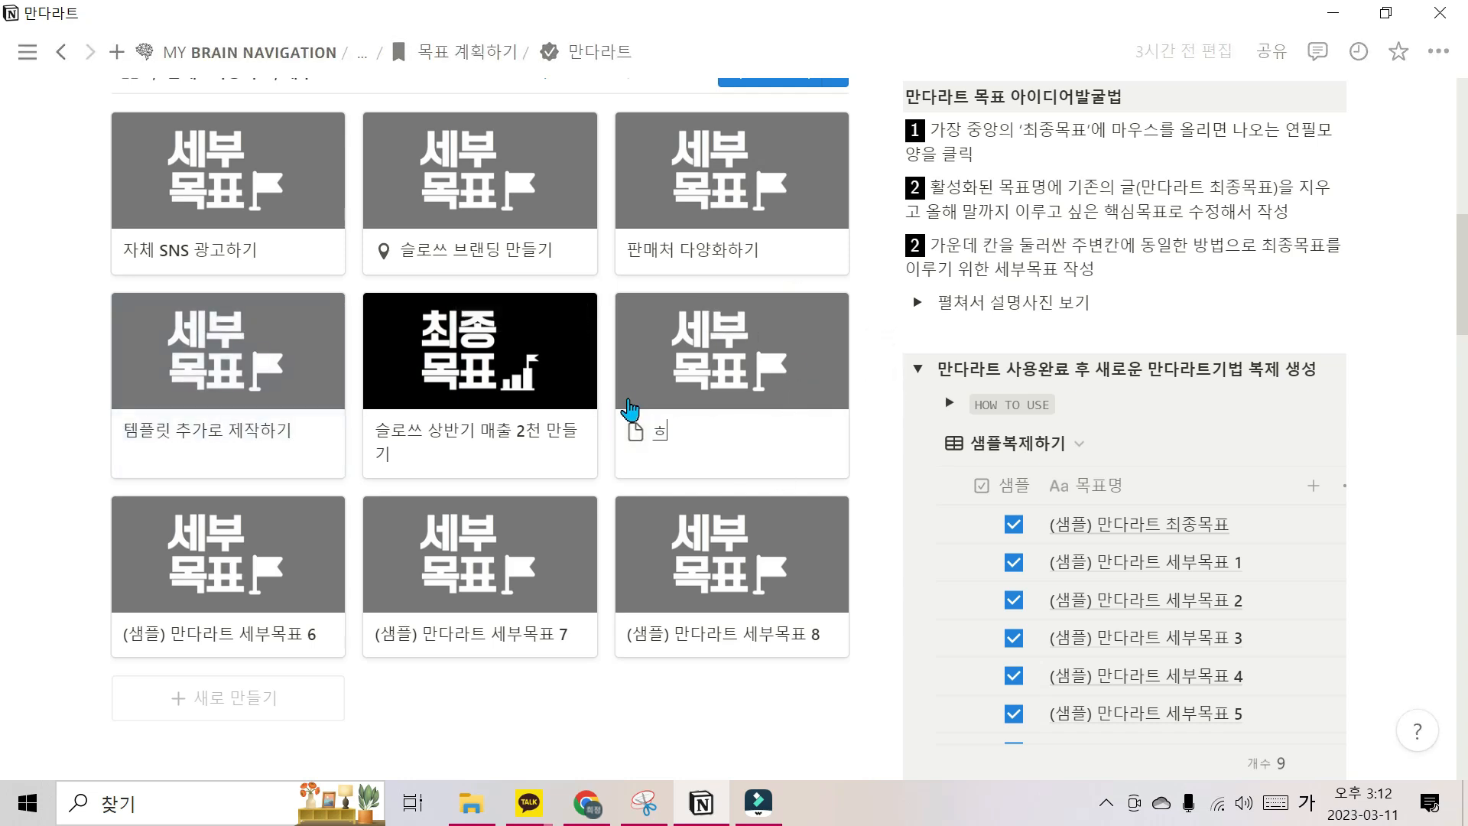
type("만들기")
key("Return")
Rename the card (샘플) 만다라트 세부목표 6 as 콜라보 하기
mouse_move(258, 645)
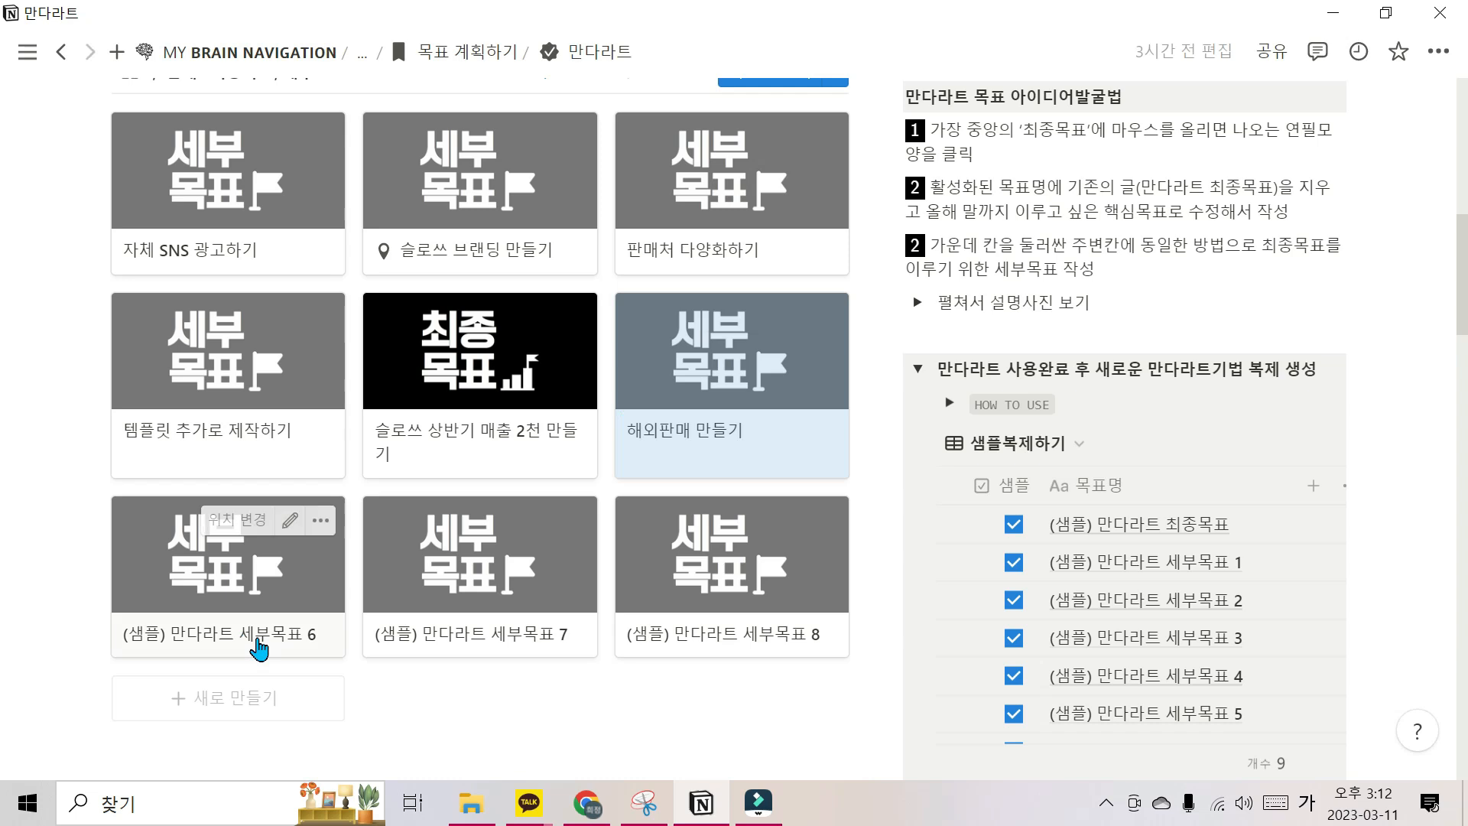
scroll(259, 645, "down", 1)
left_click(292, 408)
type("콜라보 하기")
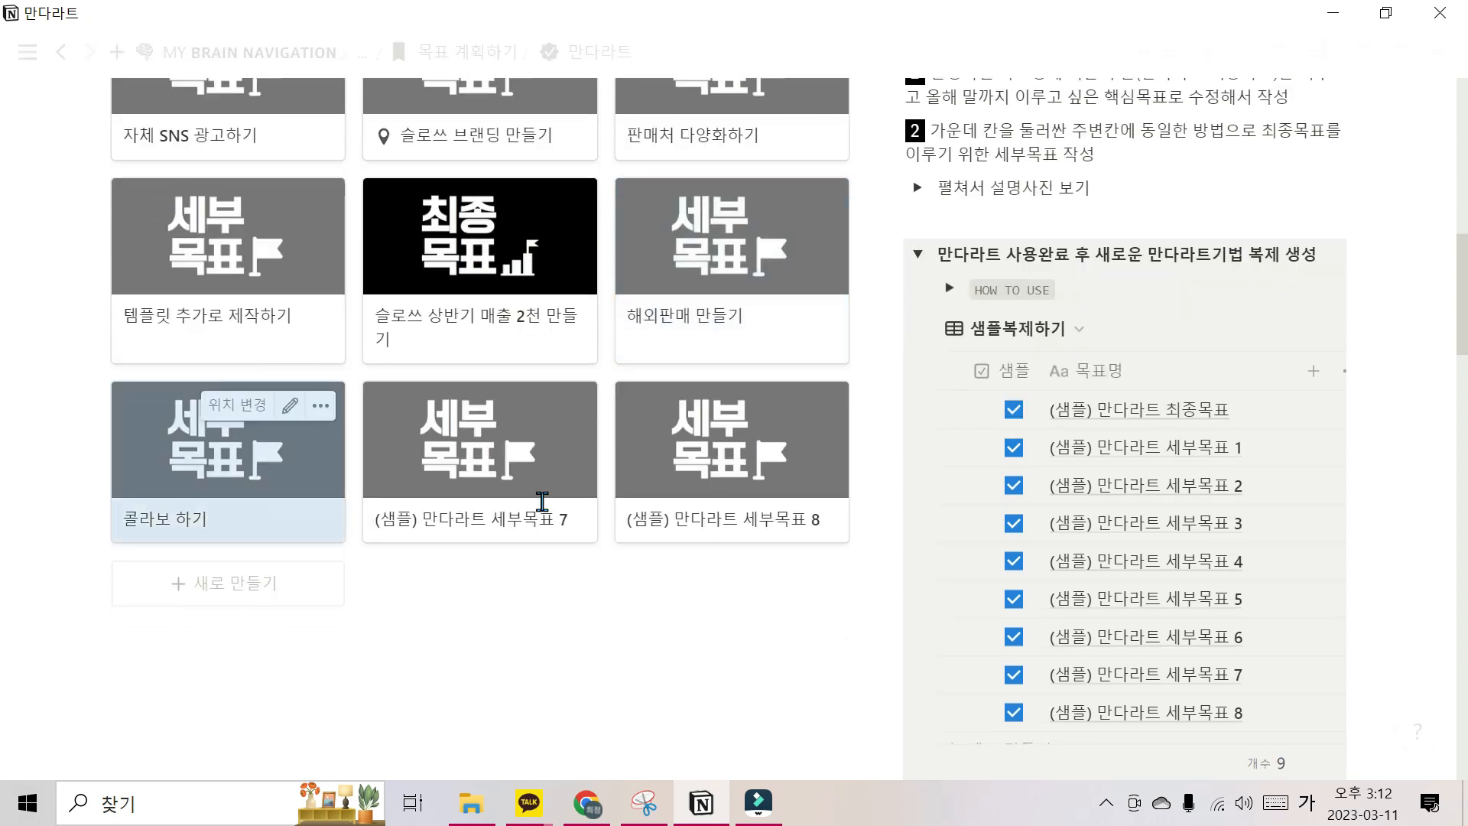
Rename the card (샘플) 만다라트 세부목표 7 as 템플릿외 판매 제품 준비하기
left_click(542, 405)
type("템플릿외 판매")
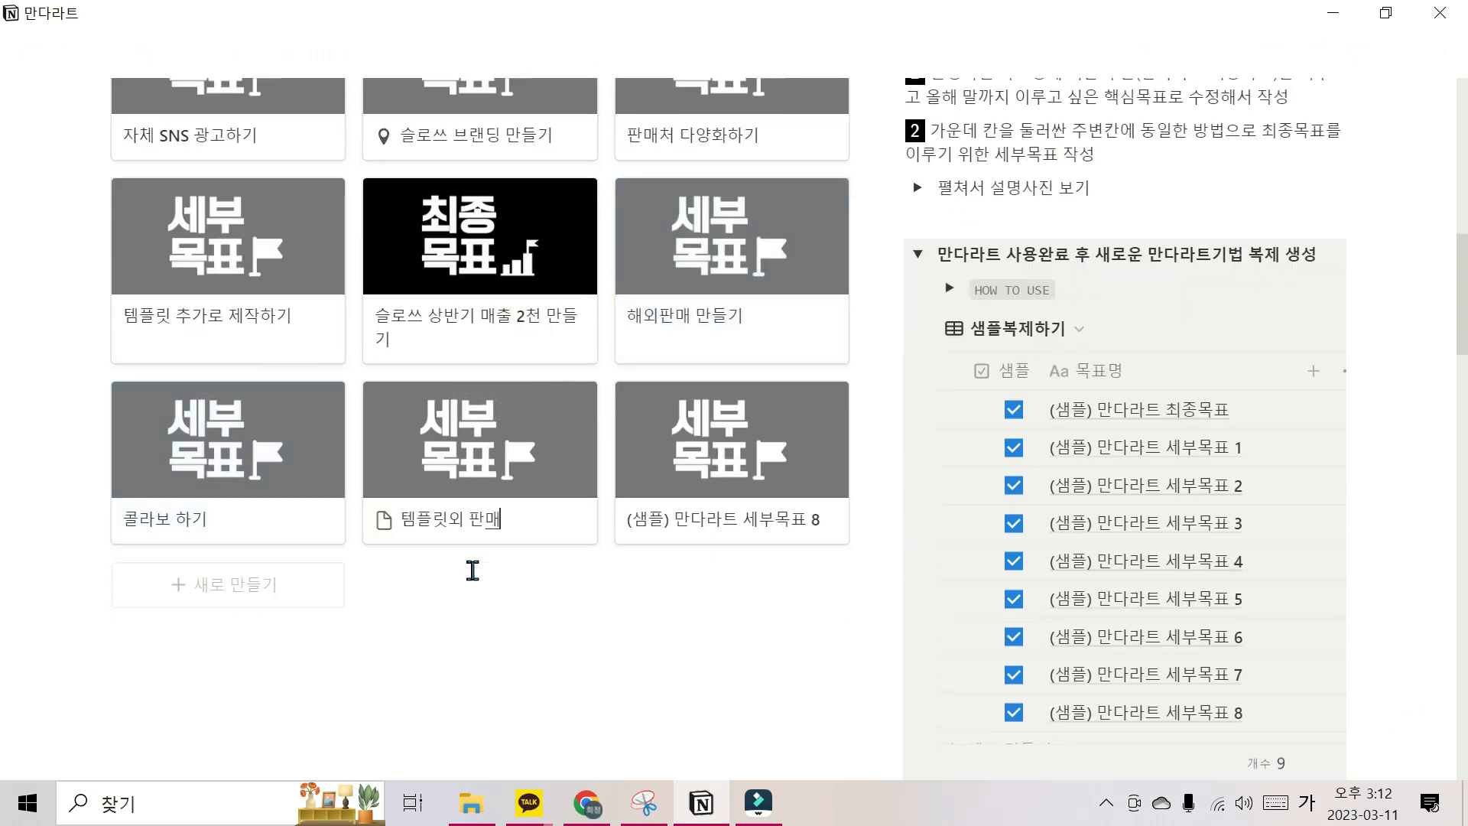
type(" 제품 준비하기")
key("Return")
Rename the card (샘플) 만다라트 세부목표 8 as 국가지원사업 찾기
left_click(795, 405)
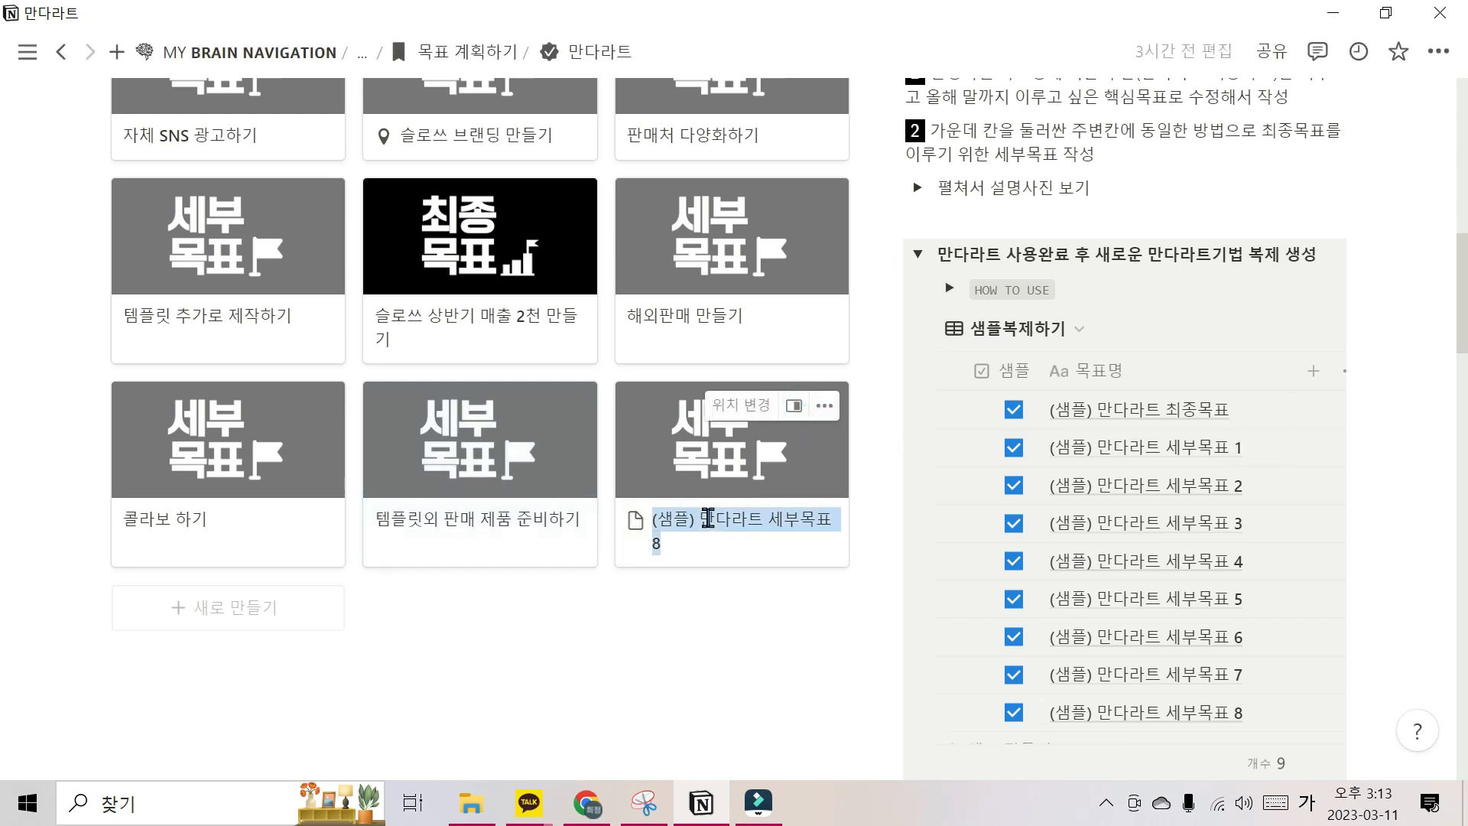
type("국가지원사업 찾기")
key("Return")
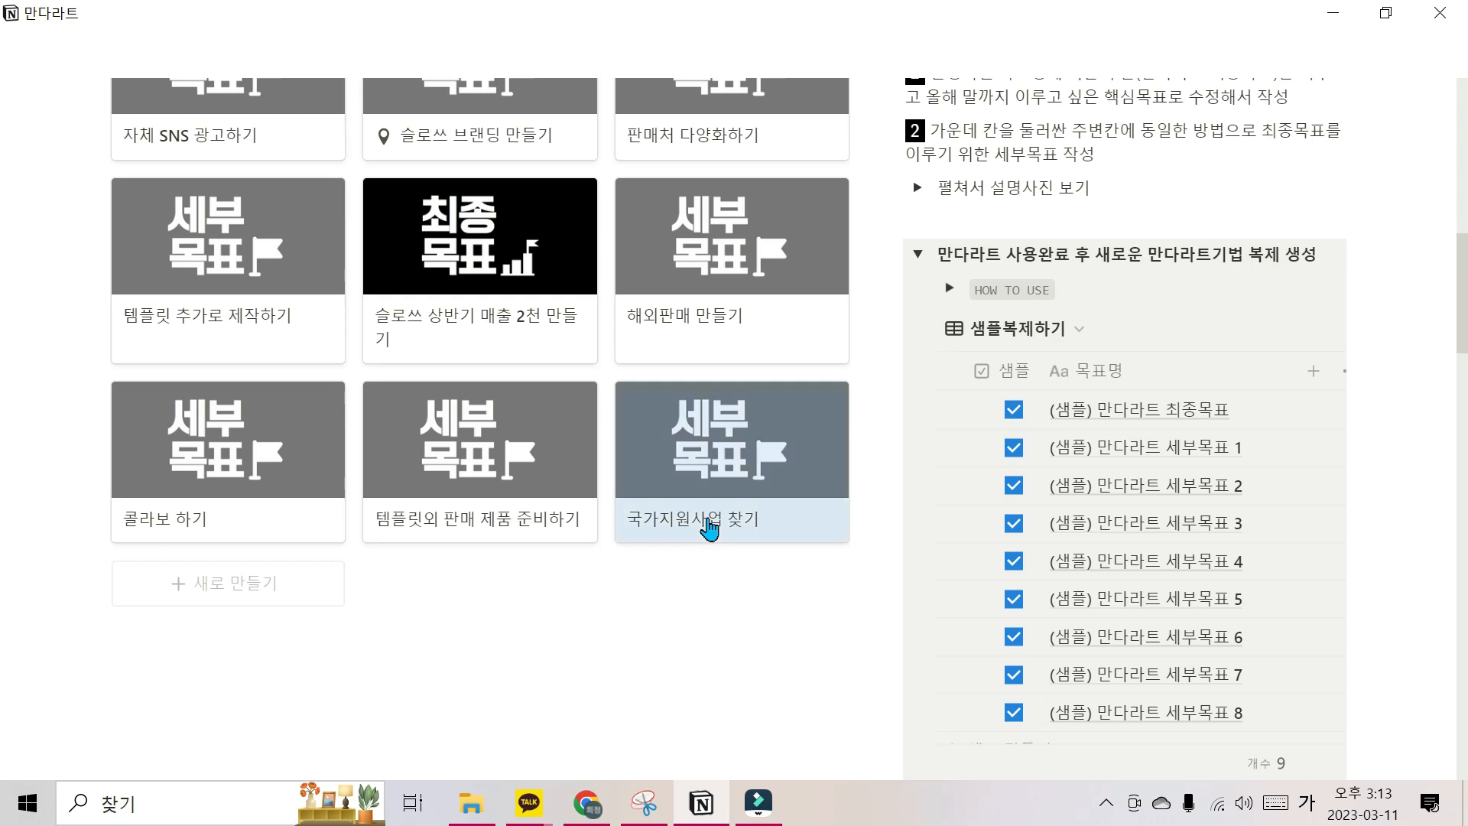
Review the renamed goal cards and the 3단계 : 미결데이터 입력하기 table further down the page
scroll(589, 400, "down", 1)
scroll(627, 413, "down", 4)
scroll(669, 426, "up", 9)
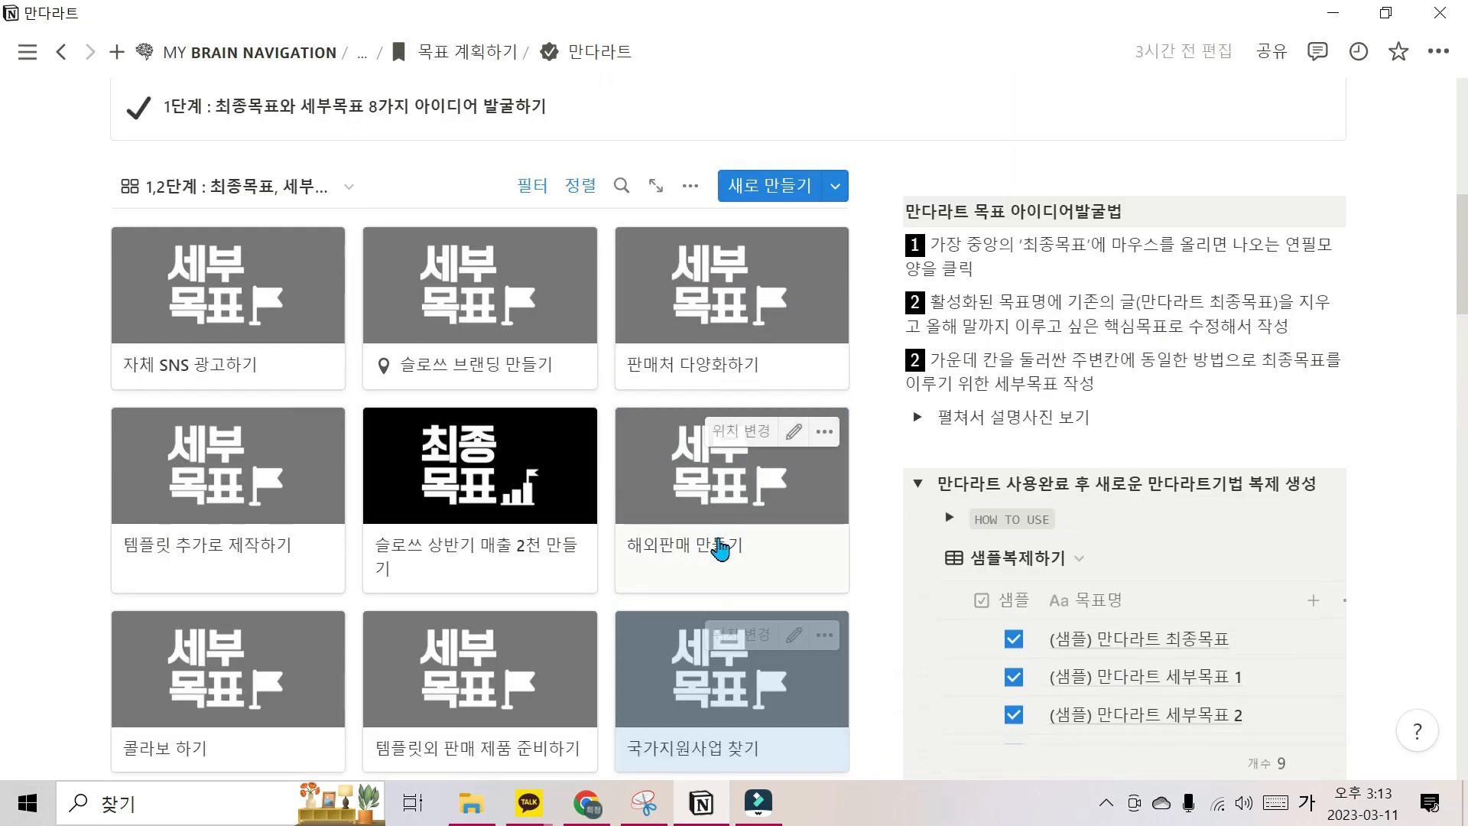
scroll(714, 551, "down", 2)
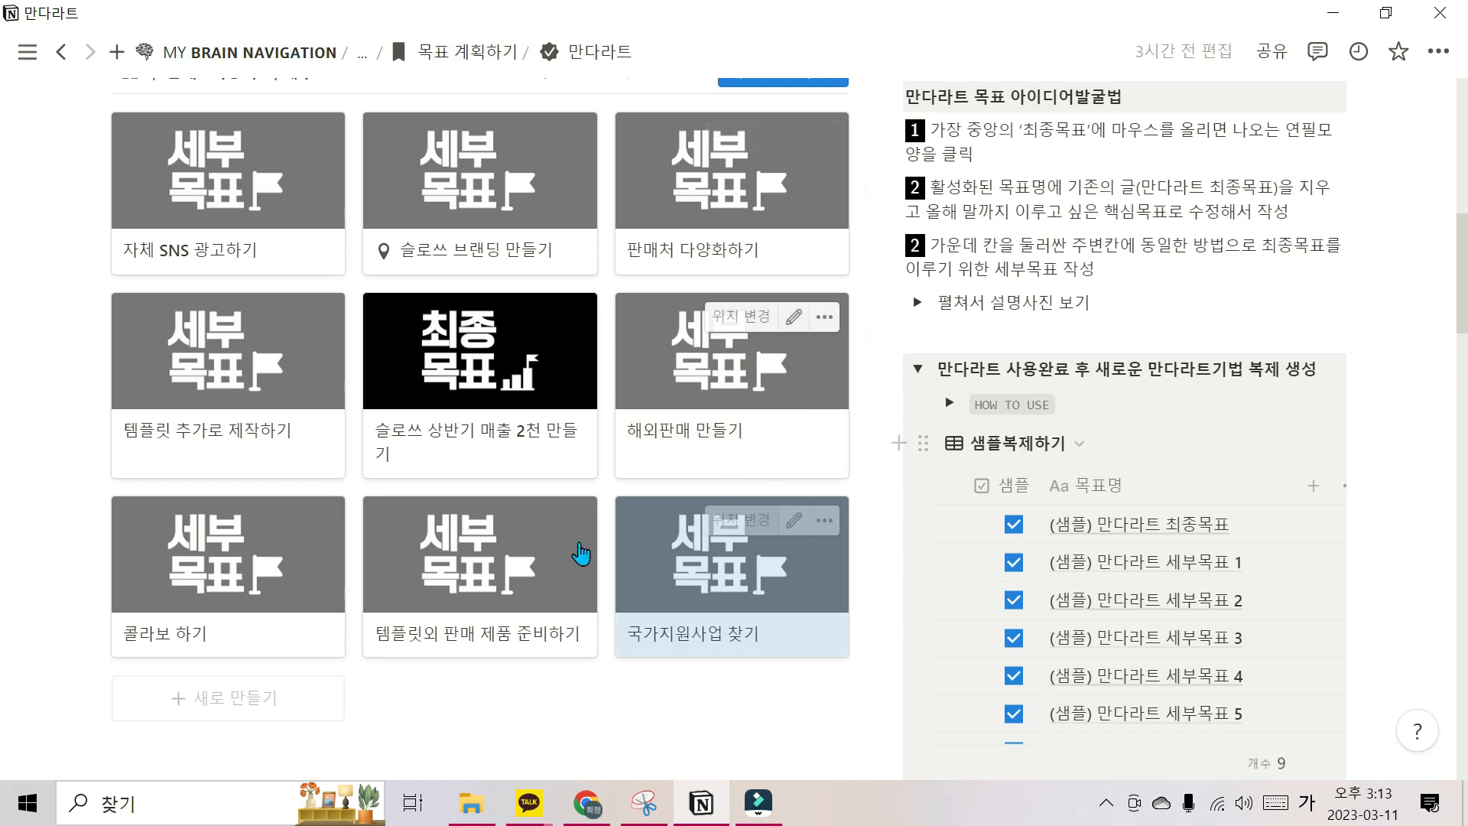
scroll(666, 409, "down", 2)
scroll(666, 409, "down", 10)
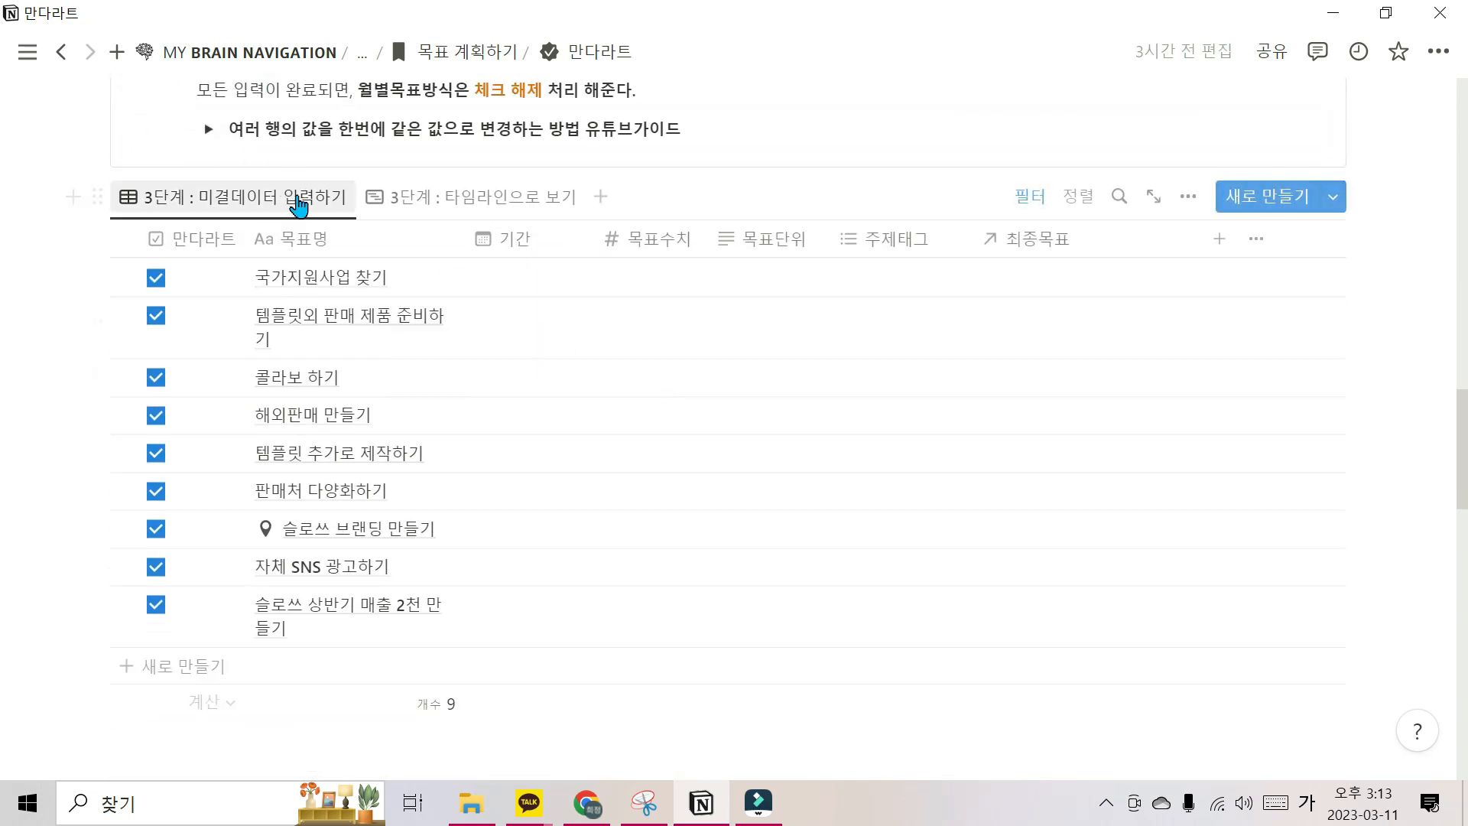
right_click(263, 602)
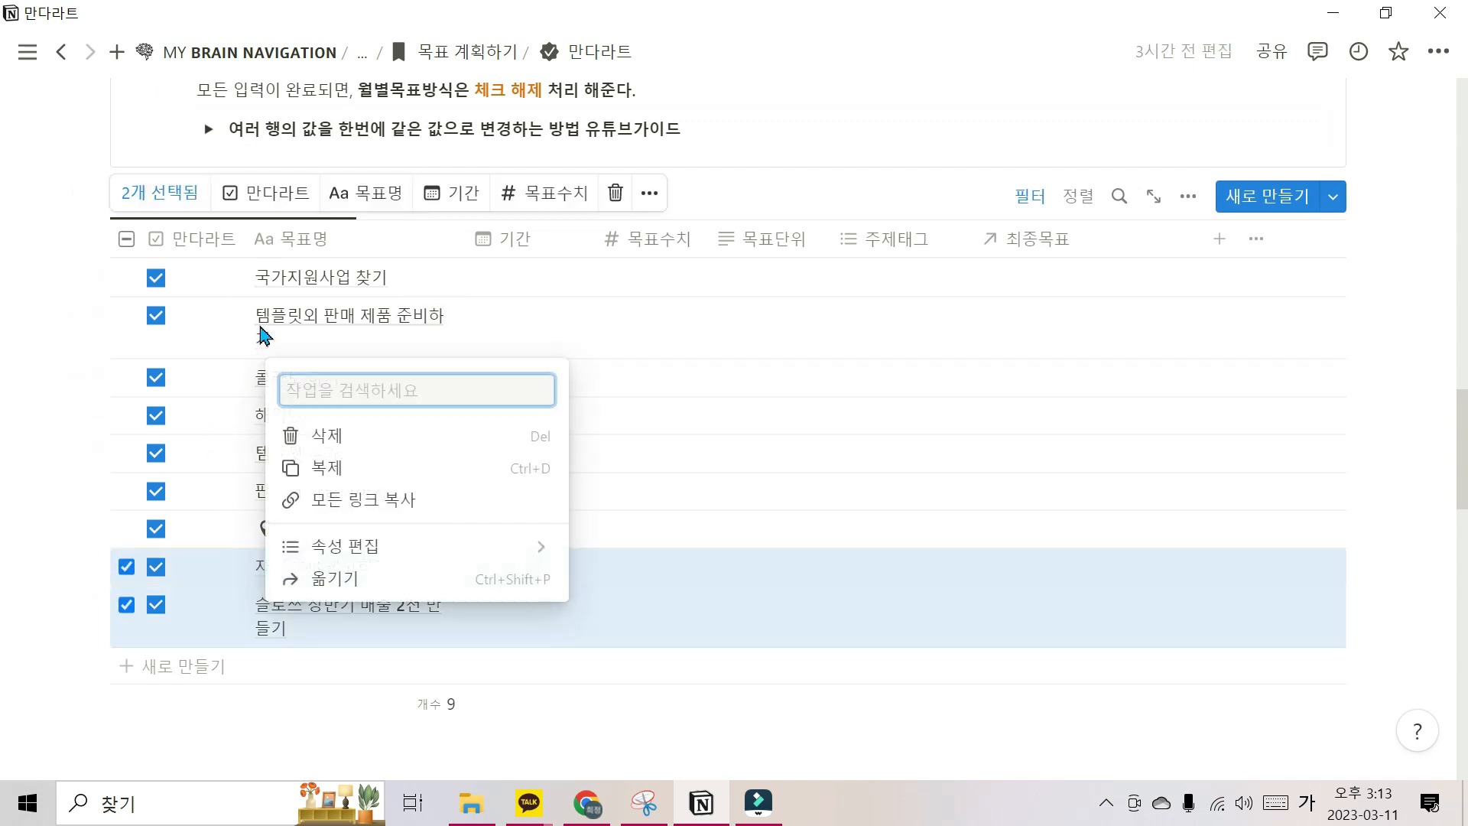
left_click(70, 283)
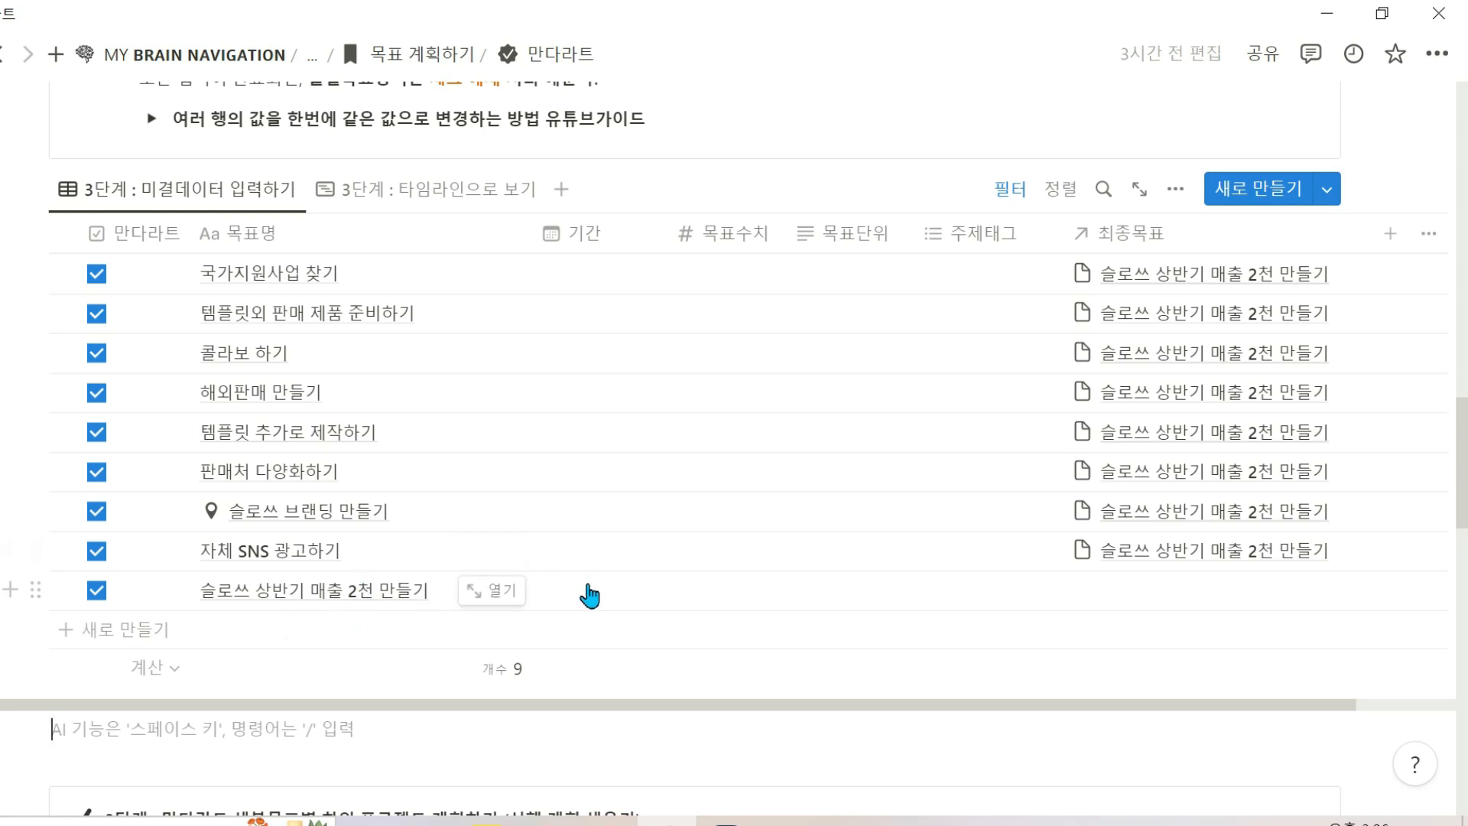
Set the 기간 of the goal 슬로쓰 상반기 매출 2천 만들기 to 2023/03/11 through 2023/06/30
left_click(589, 595)
left_click(817, 598)
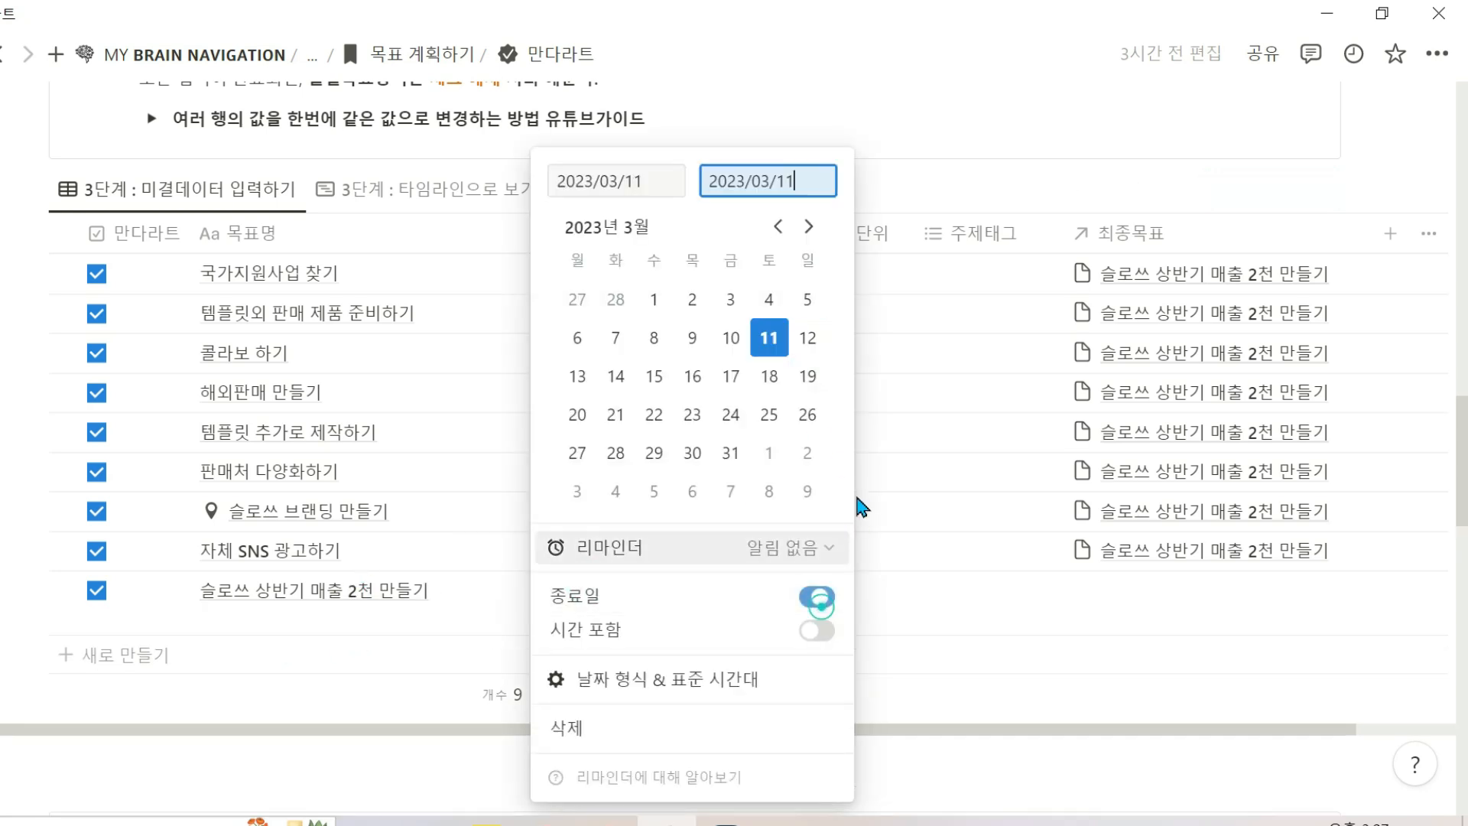
key("BackSpace")
key("BackSpace")
key("BackSpace")
key("BackSpace")
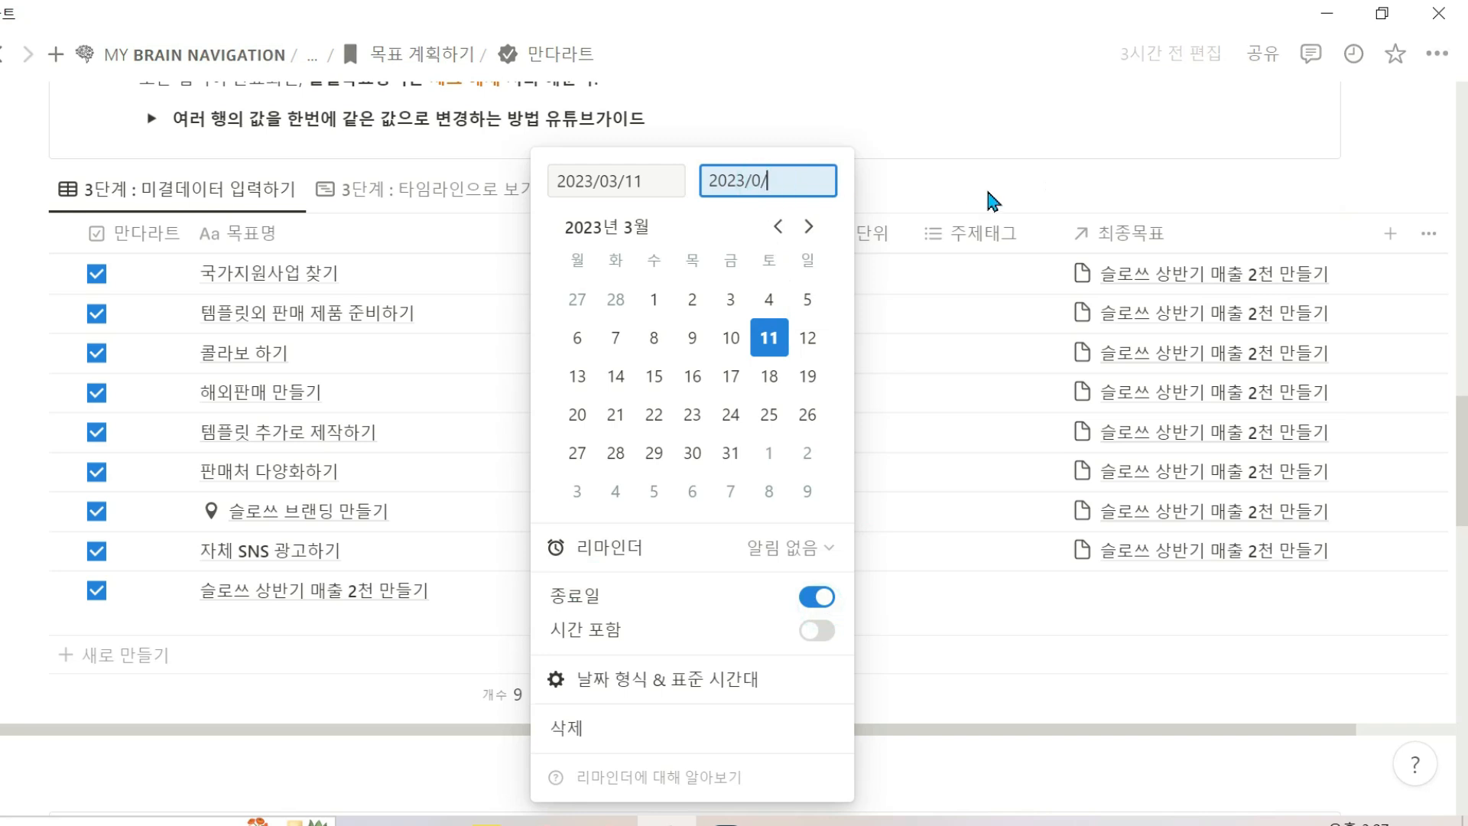
type("6/")
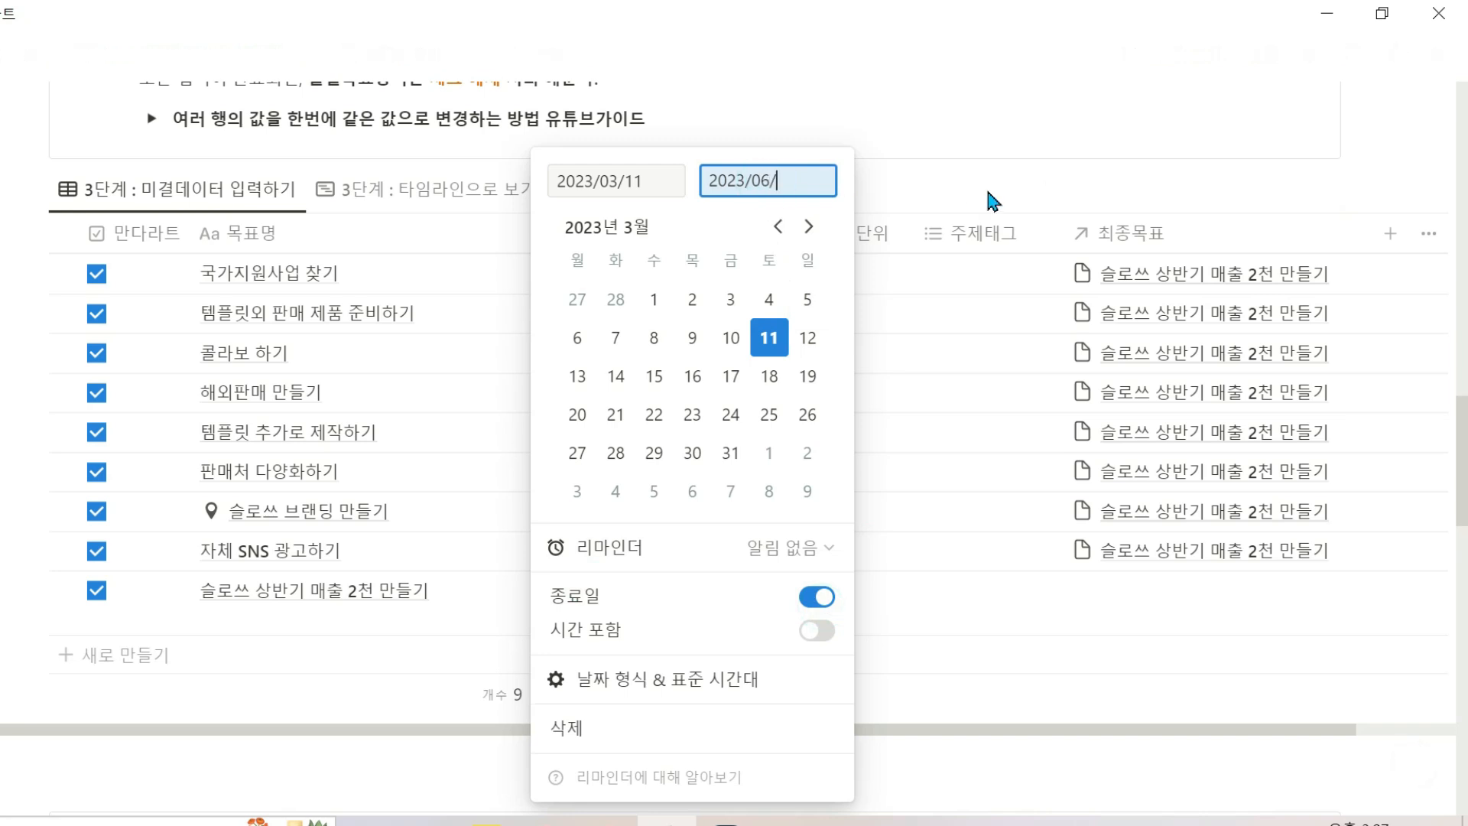
type("30")
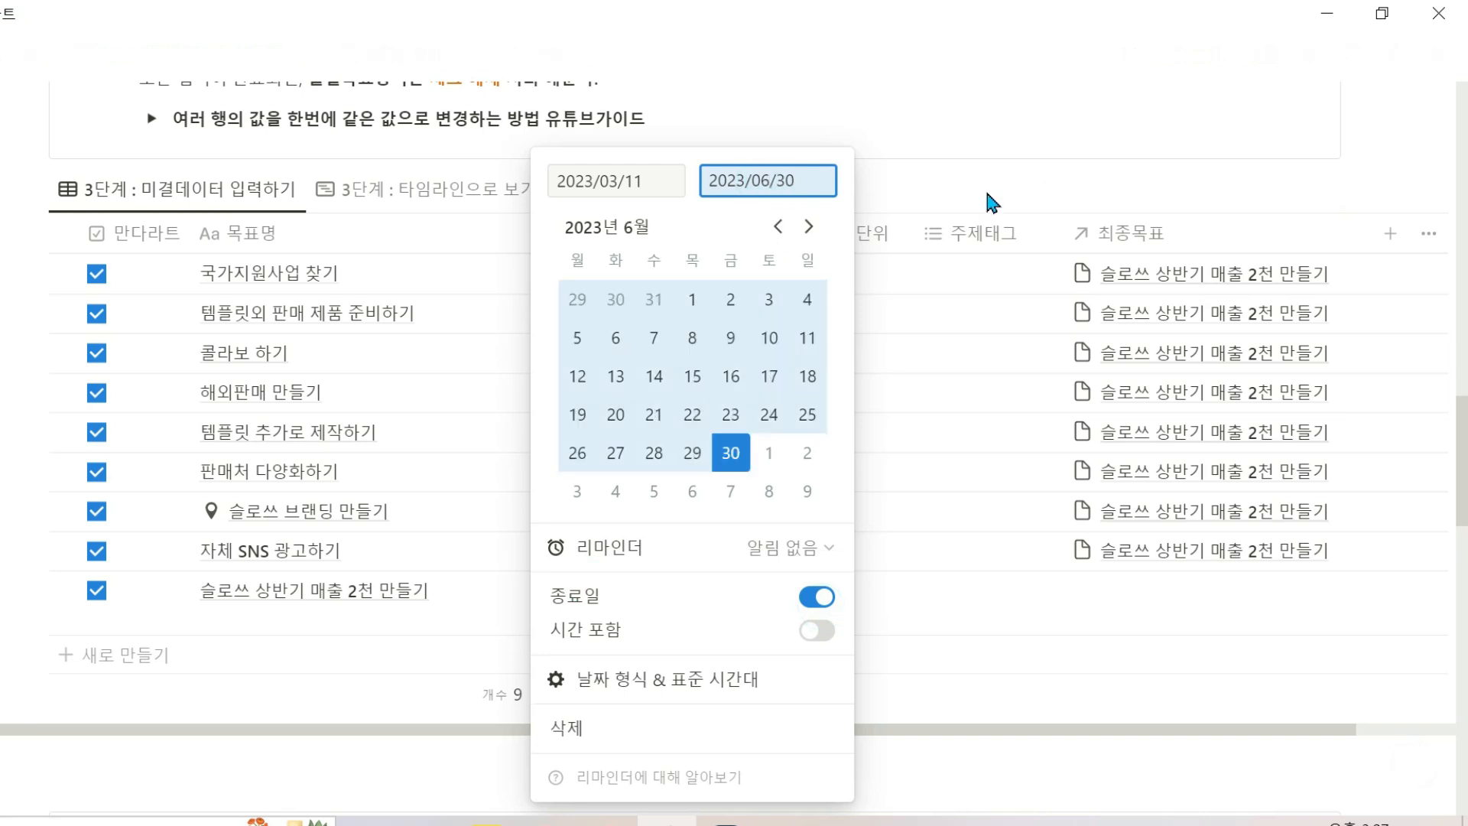
left_click(962, 676)
Give the goal 슬로쓰 상반기 매출 2천 만들기 a 목표수치 of 2000 and the 목표단위 만원
left_click(771, 627)
type("2000")
key("Return")
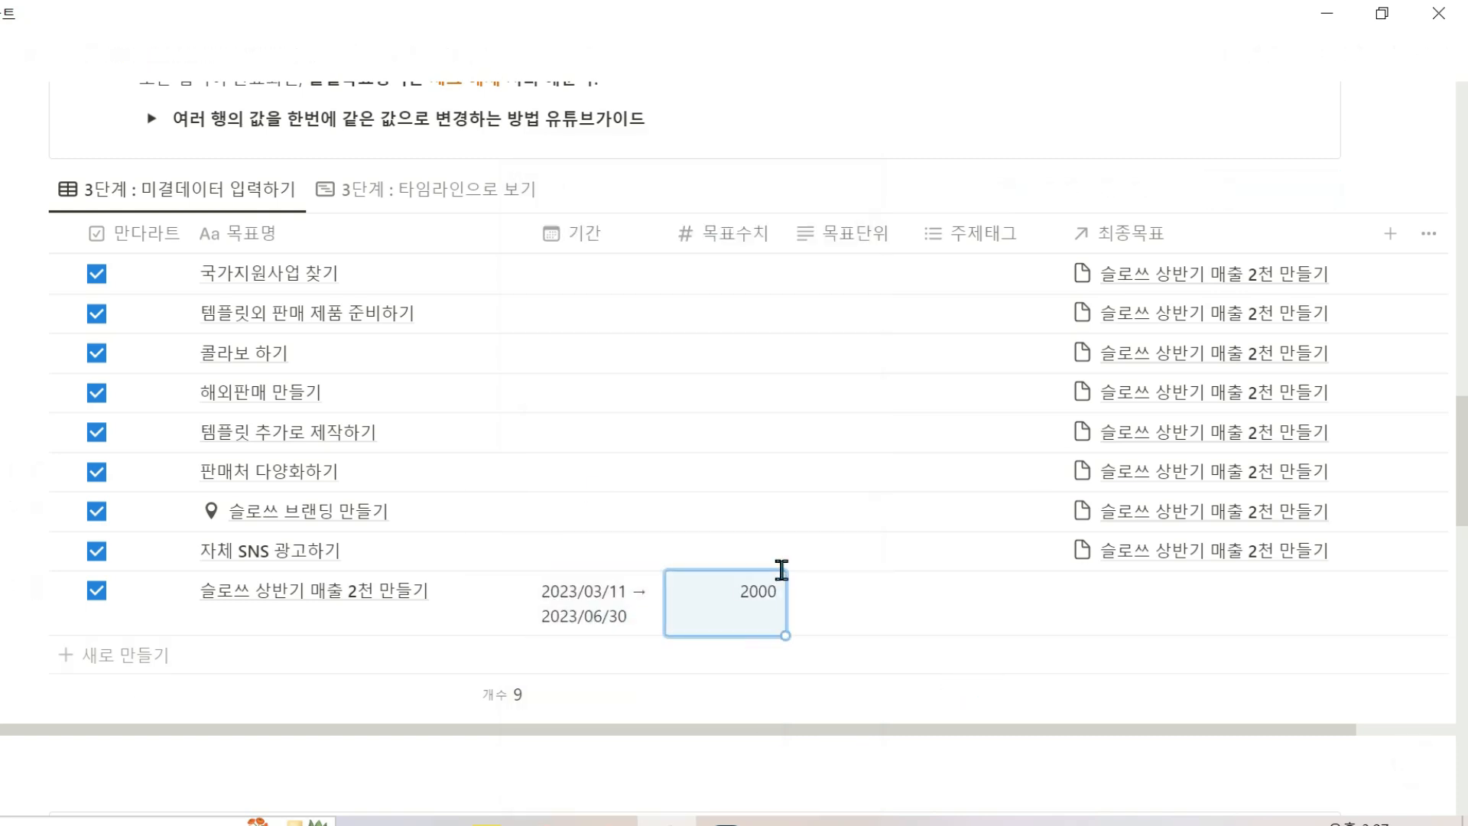
left_click(833, 610)
type("만원")
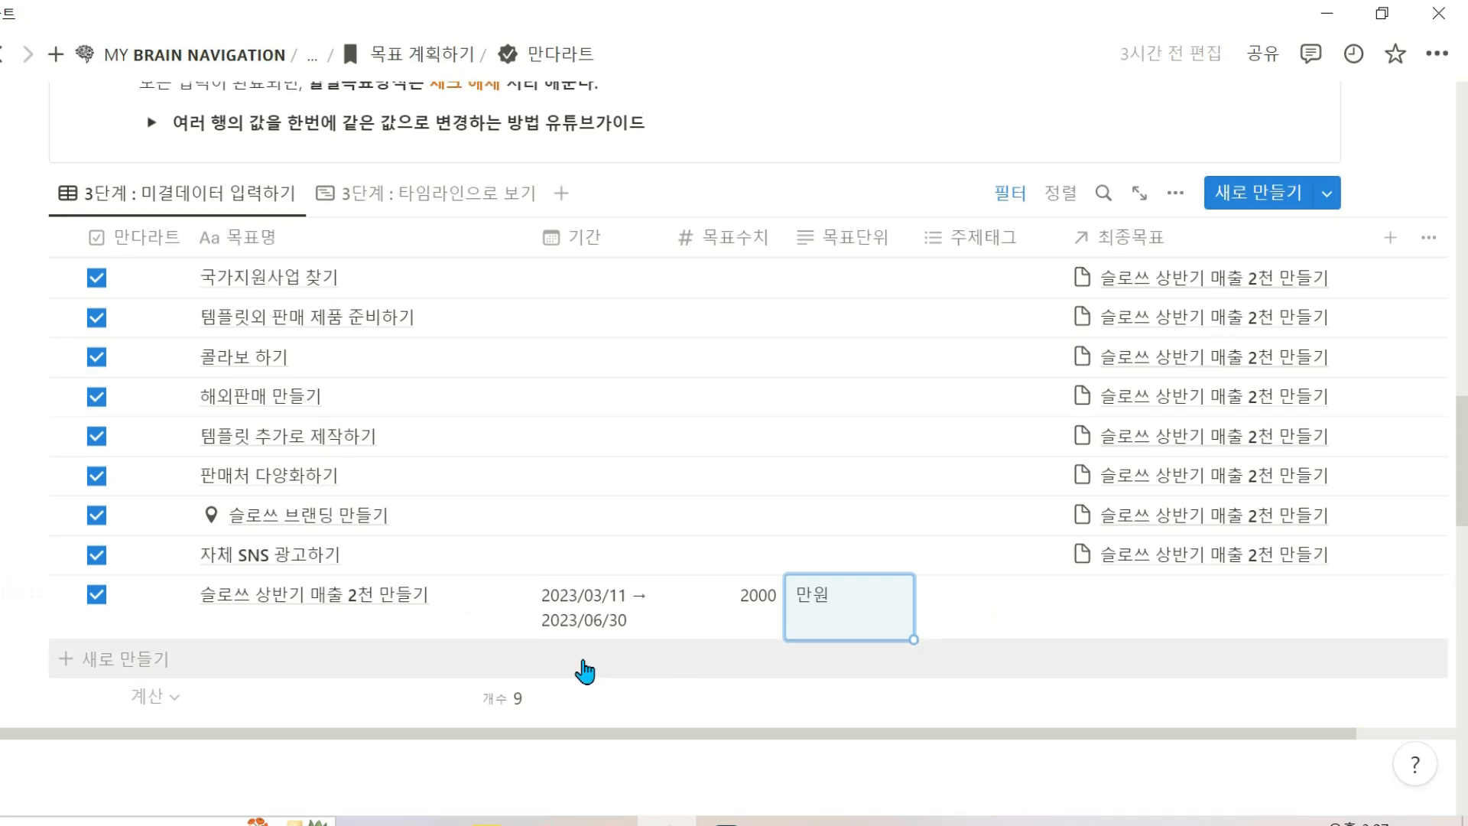
Rename the goal 자체 SNS 광고하기 as 유튜브 구독자 200명 만들기 in the table
scroll(583, 672, "up", 2)
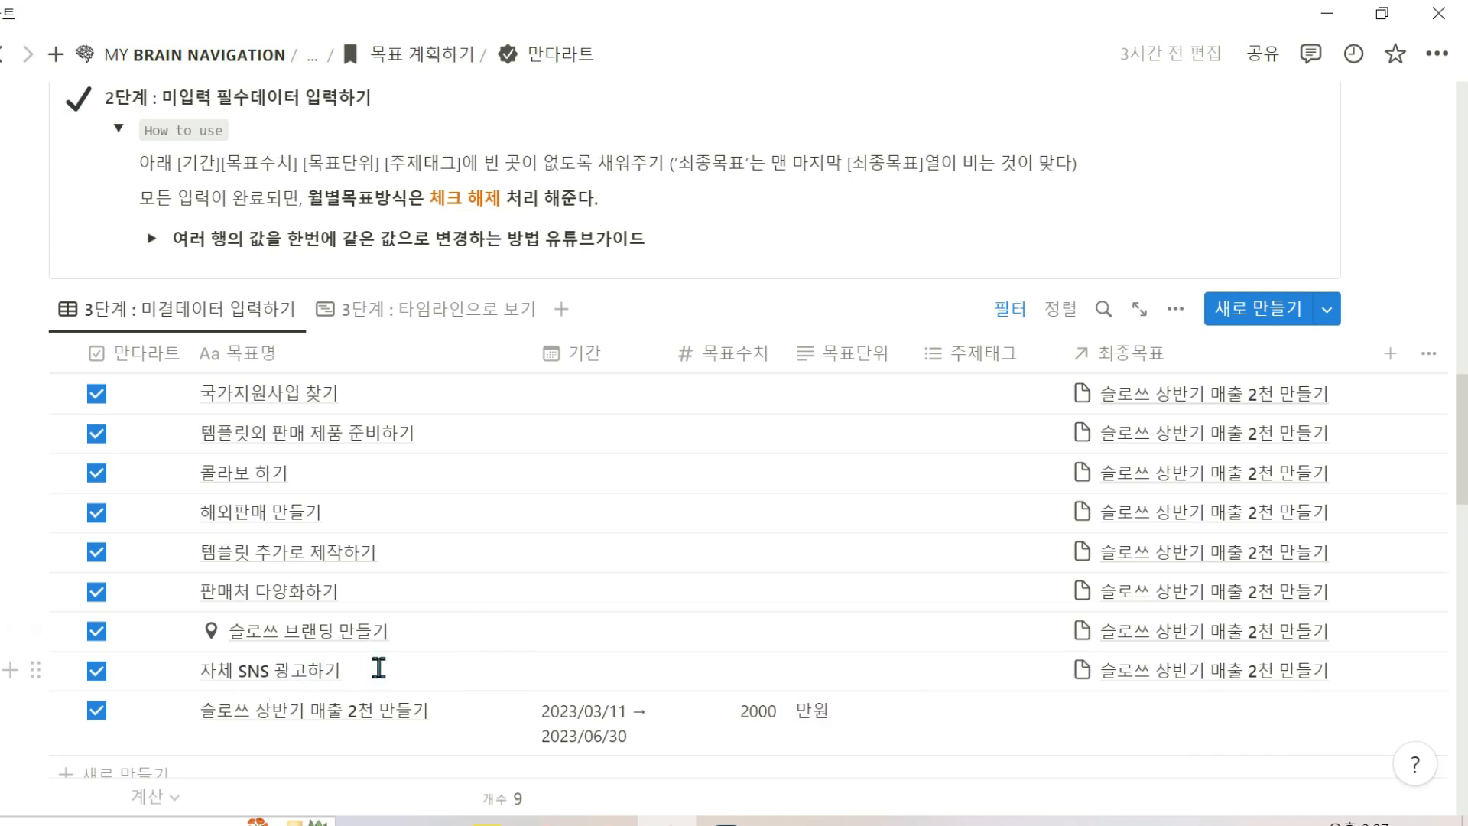
left_click(378, 669)
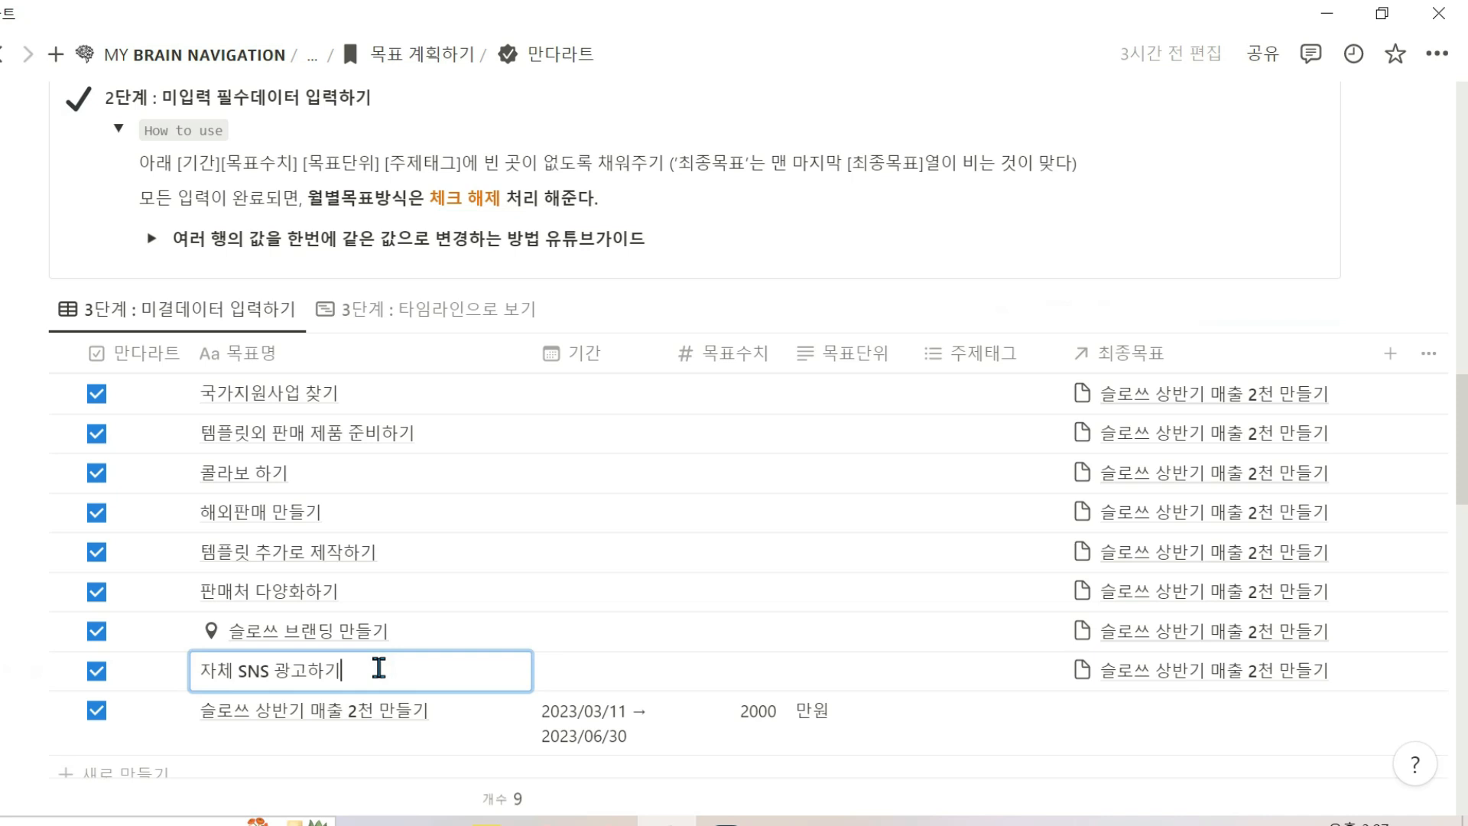
key("ctrl+a")
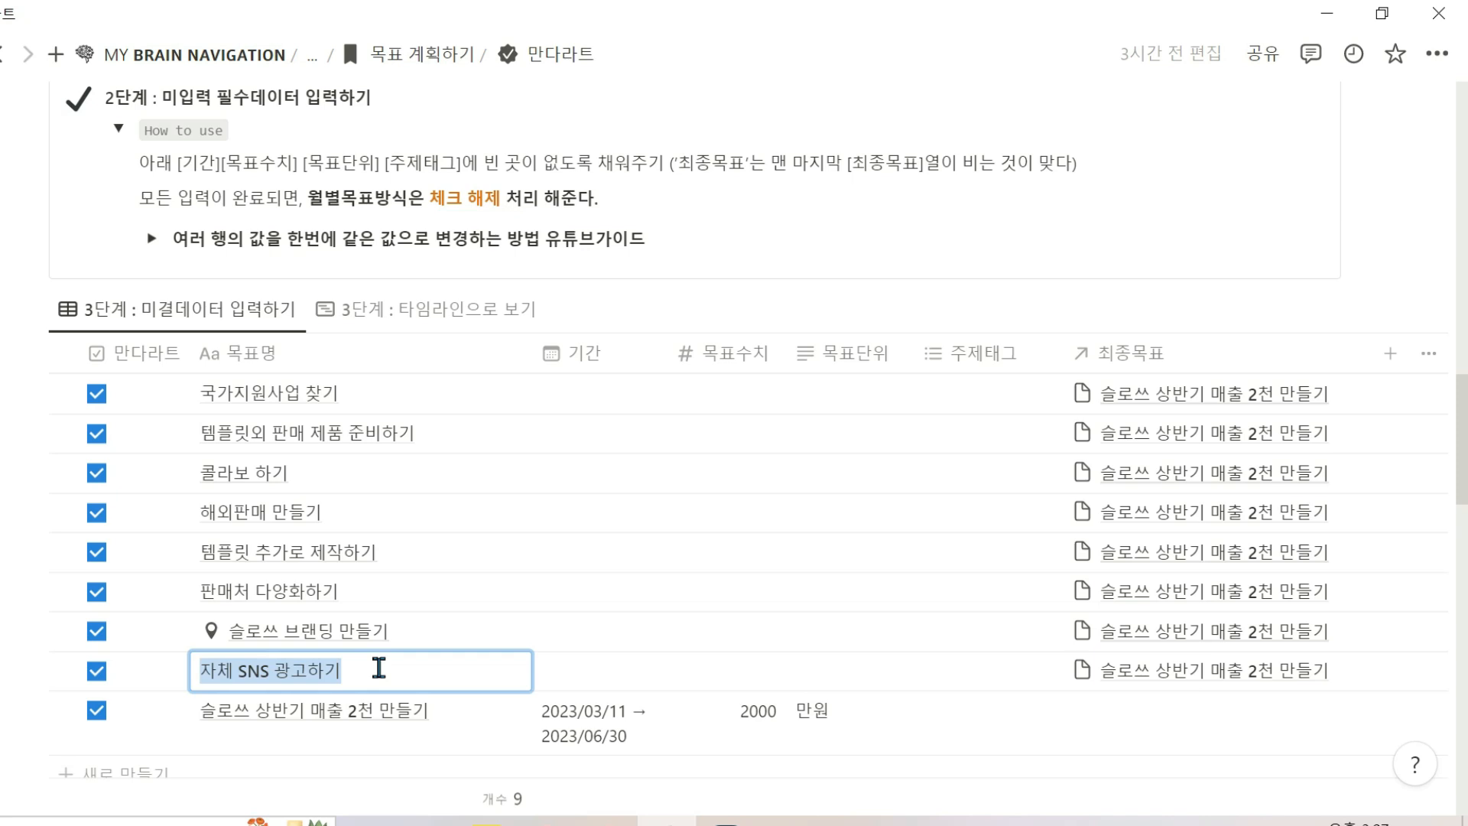
type("ㅈ")
key("BackSpace")
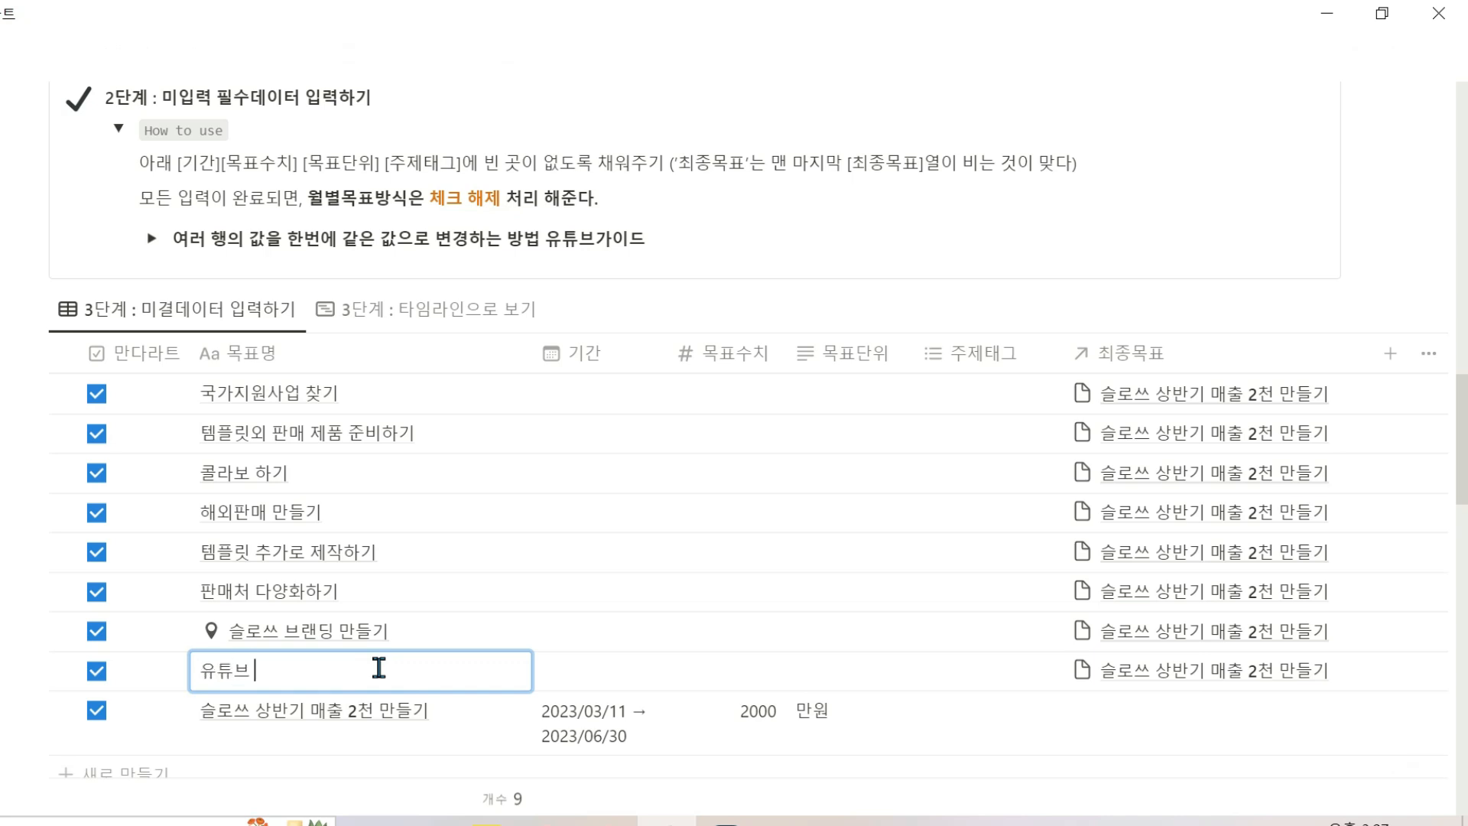
type("유튜브 구독자 ")
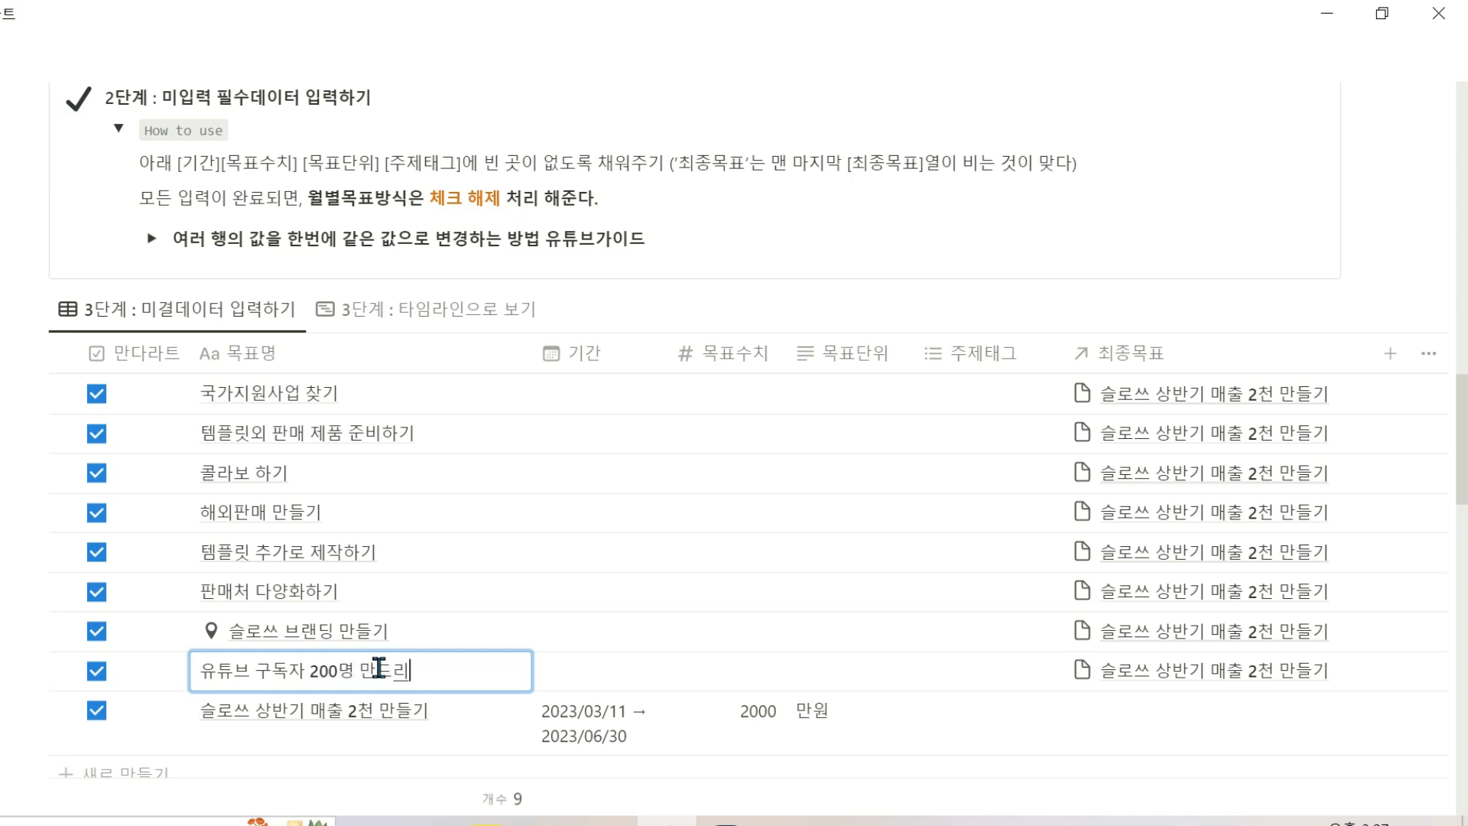
type("200명 만들기")
key("Return")
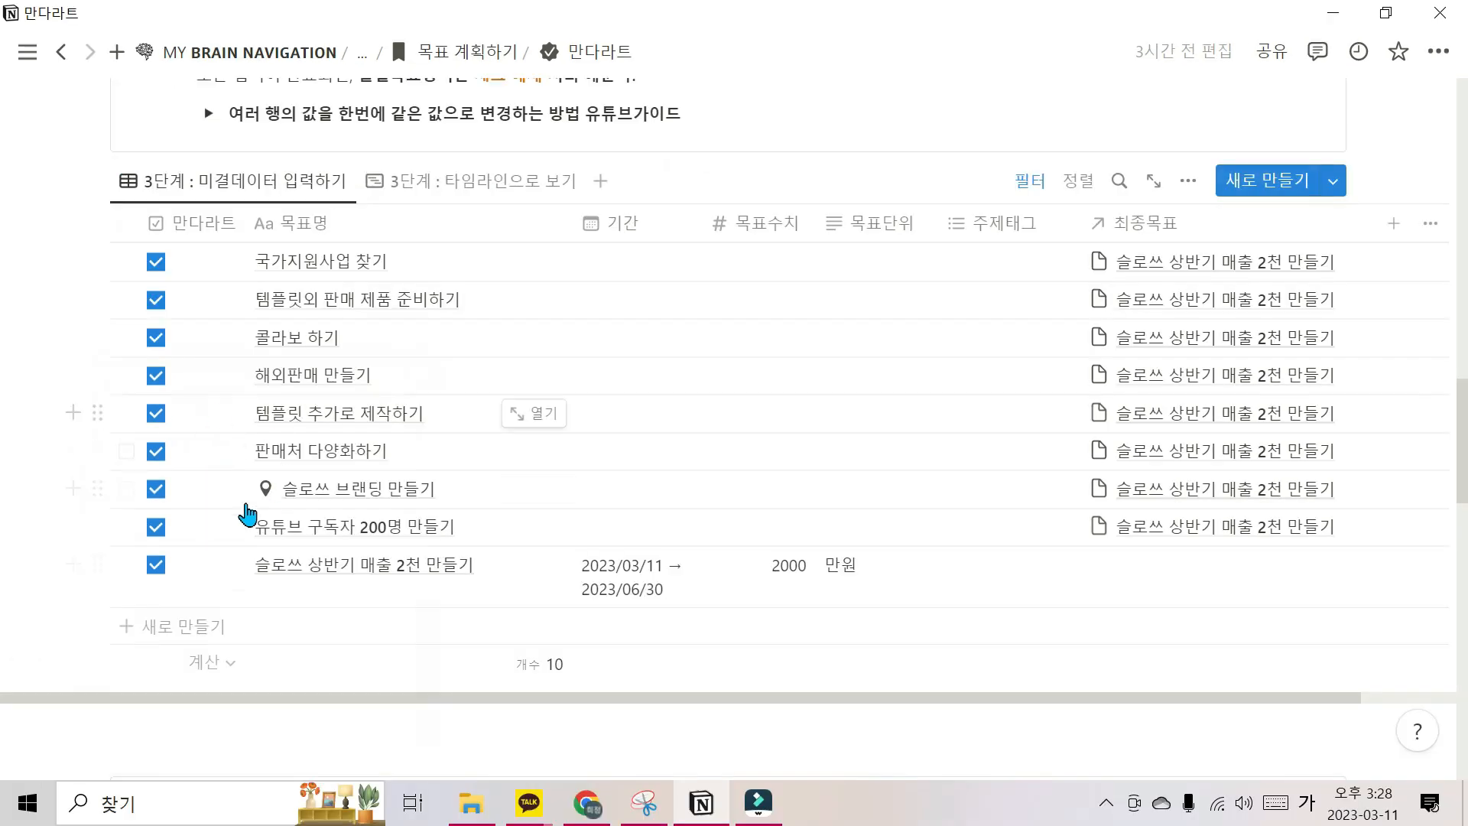
Duplicate the goal 유튜브 구독자 200명 만들기 and rename the copy as 유튜브 구독자 1000명 만들기
left_click(91, 523)
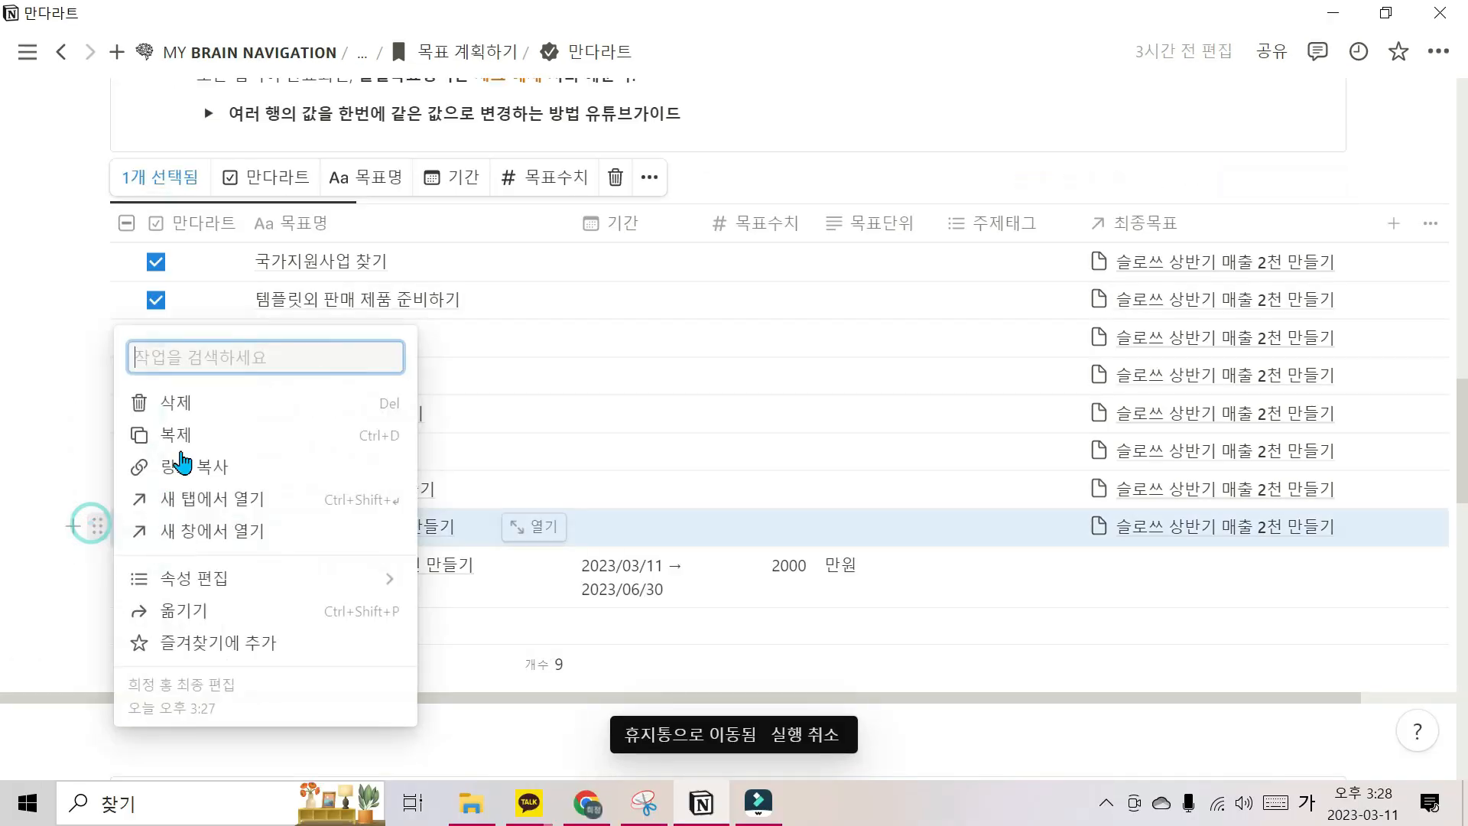
left_click(197, 438)
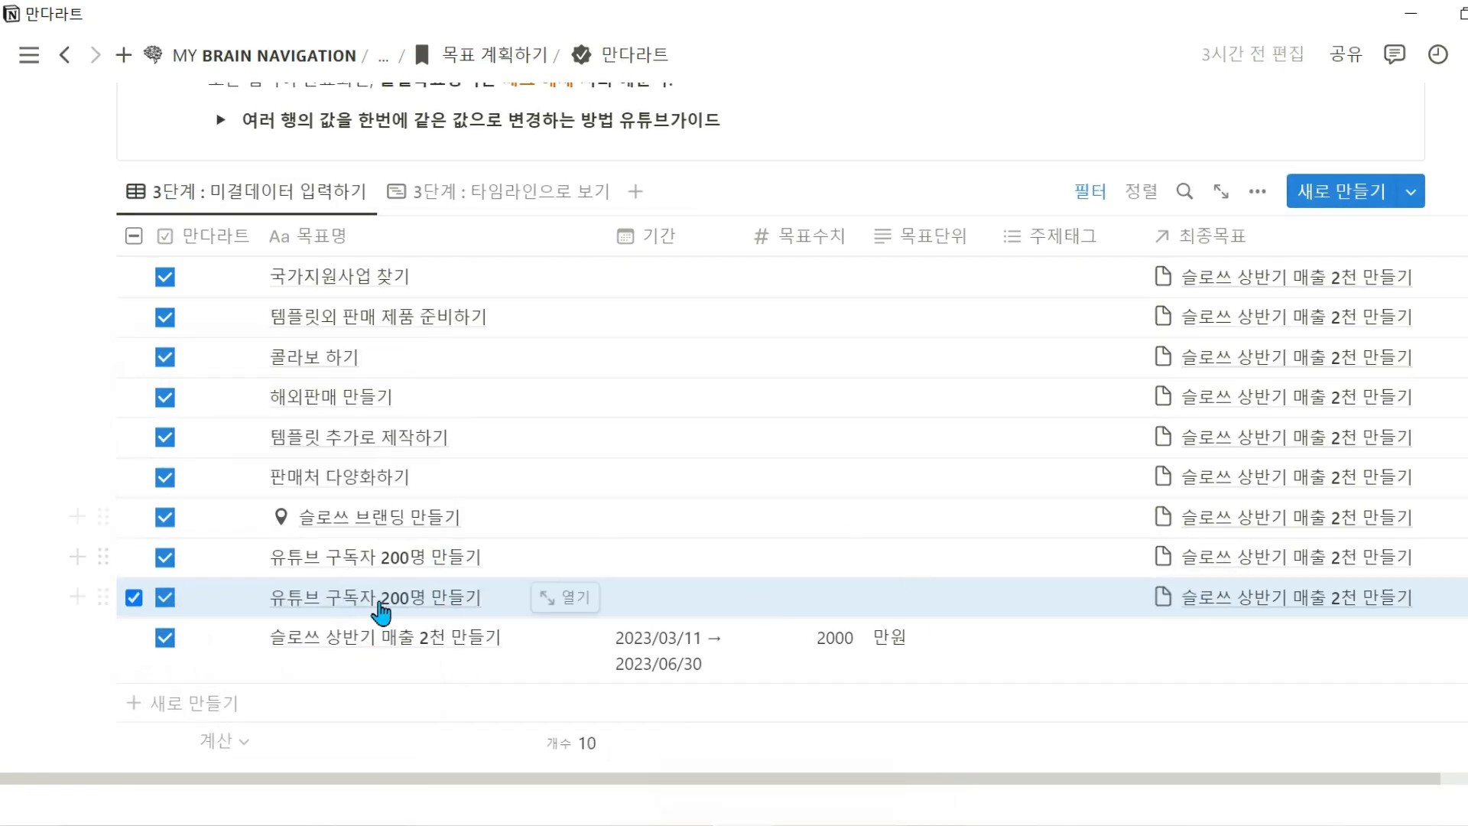
left_click(388, 597)
left_click_drag(389, 598, 394, 598)
type("10")
key("Return")
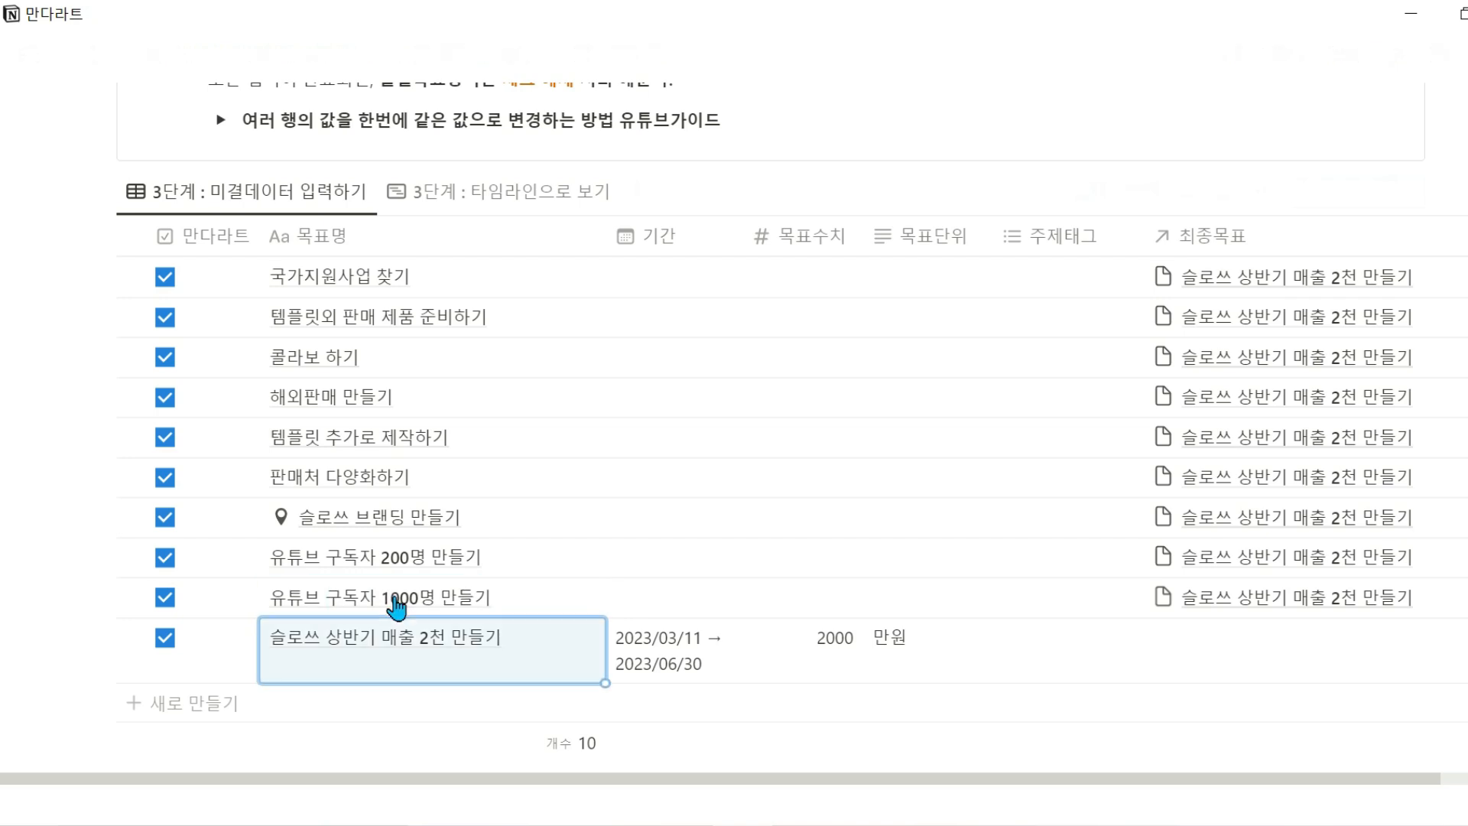
Set the 기간 of the goal 유튜브 구독자 200명 만들기 to 2023/03/11 through 2023/05/31
left_click(650, 556)
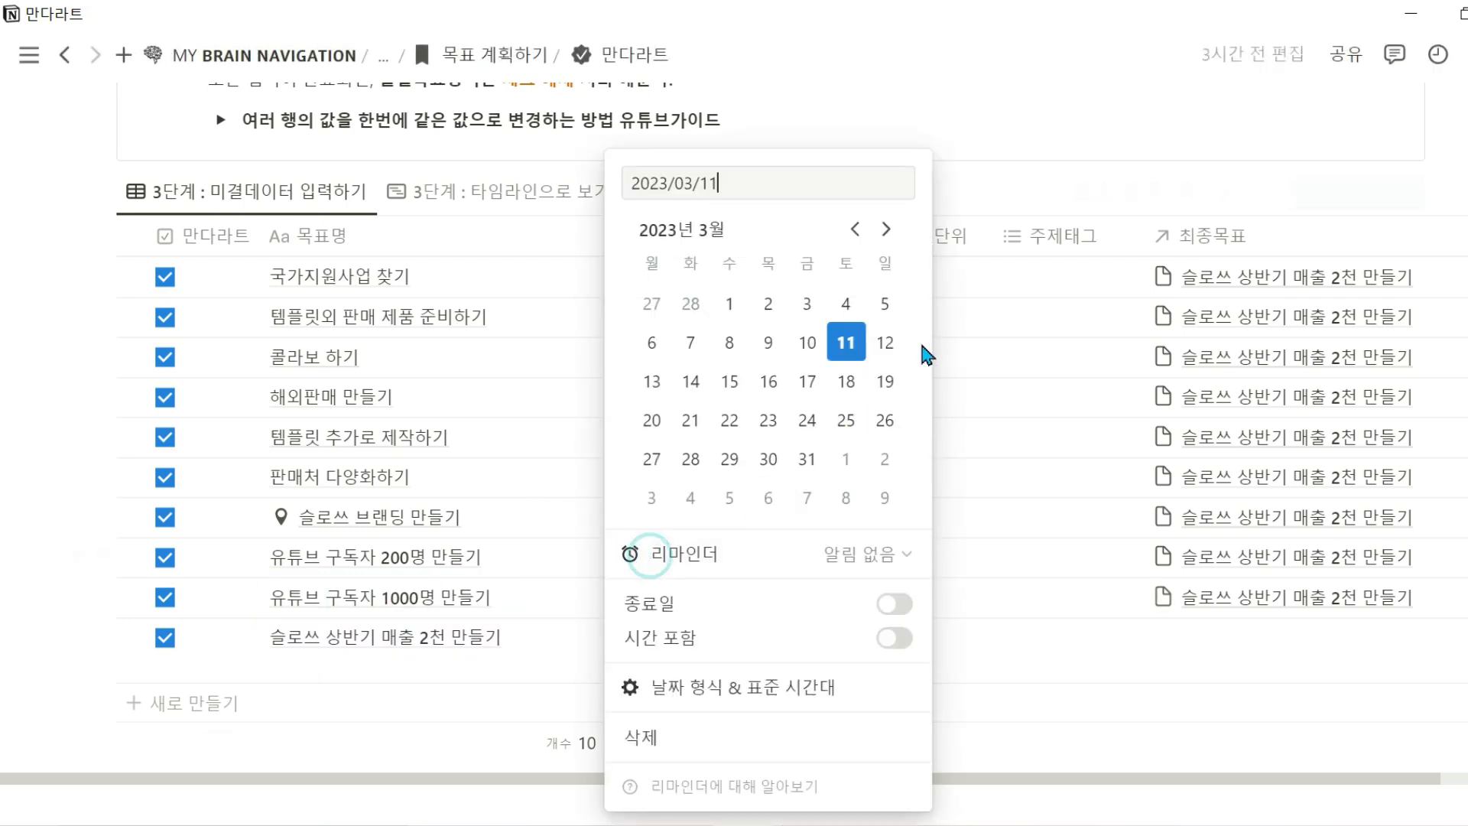
left_click(895, 604)
left_click(885, 229)
left_click(885, 228)
left_click(730, 459)
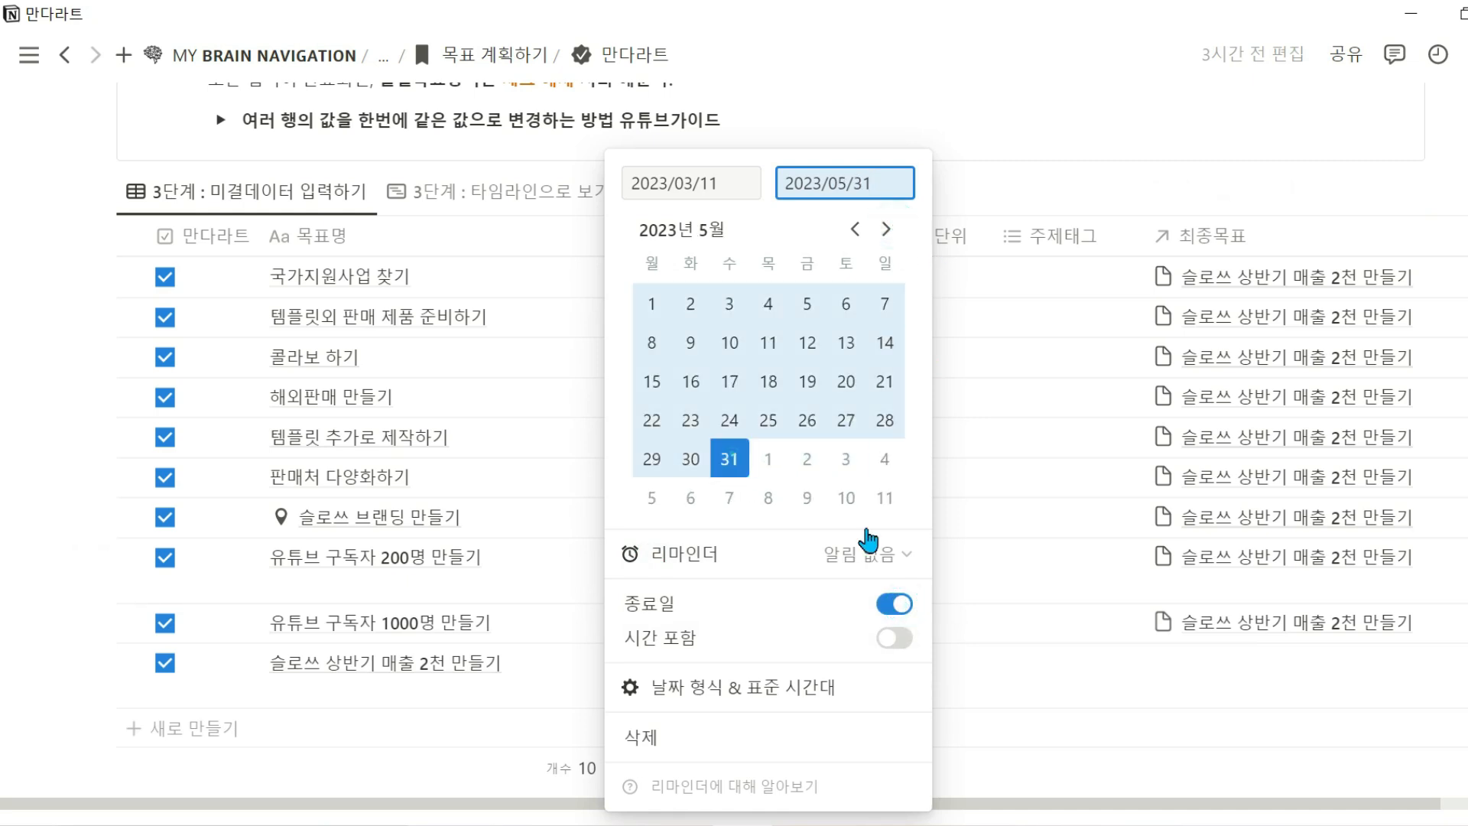
left_click(1072, 743)
Set the 기간 of the goal 유튜브 구독자 1000명 만들기 to 2023/06/01 through 2023/12/31
left_click(661, 620)
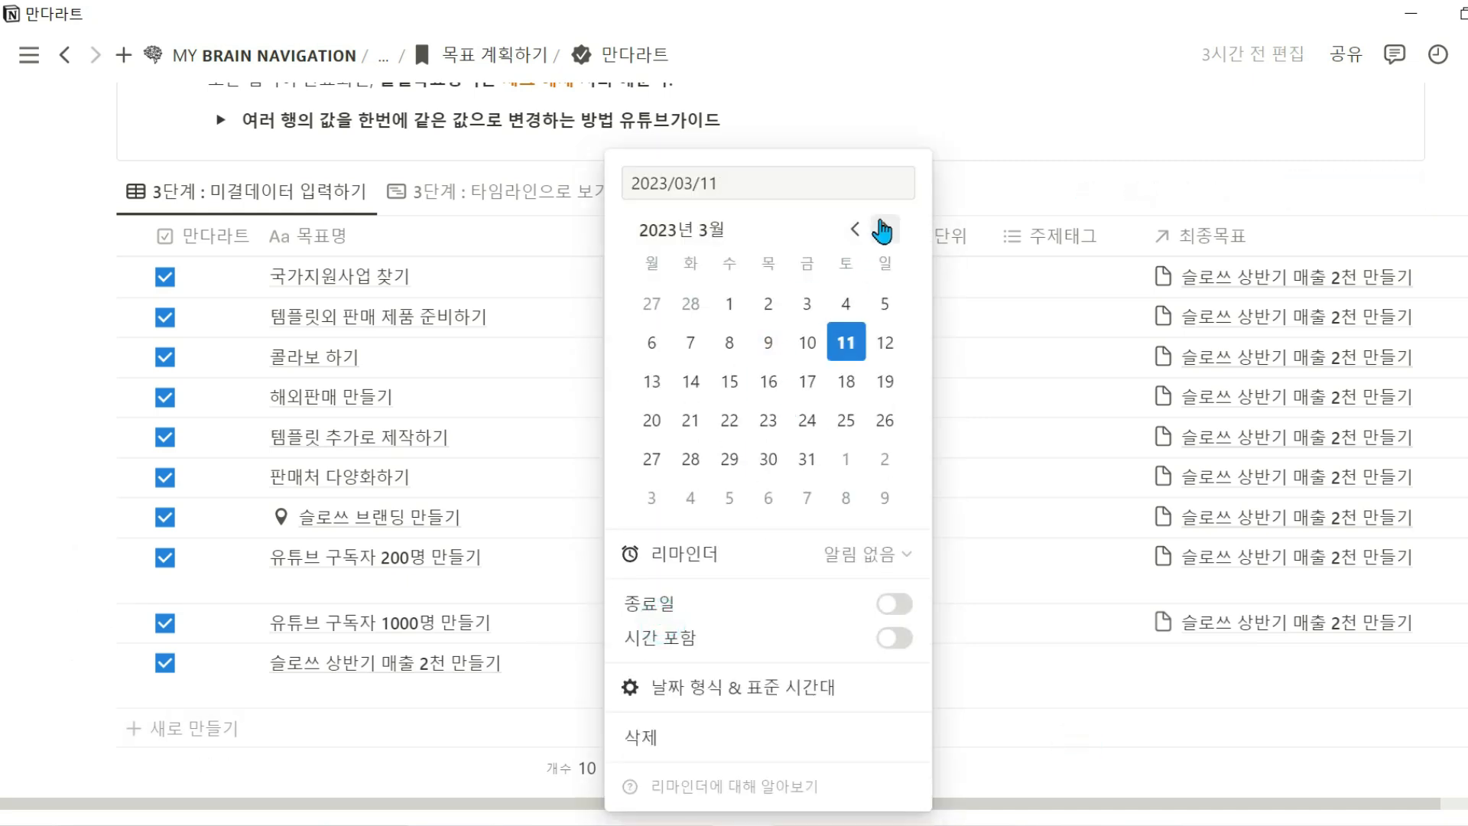
left_click(886, 228)
left_click(886, 228)
left_click(885, 228)
left_click(768, 304)
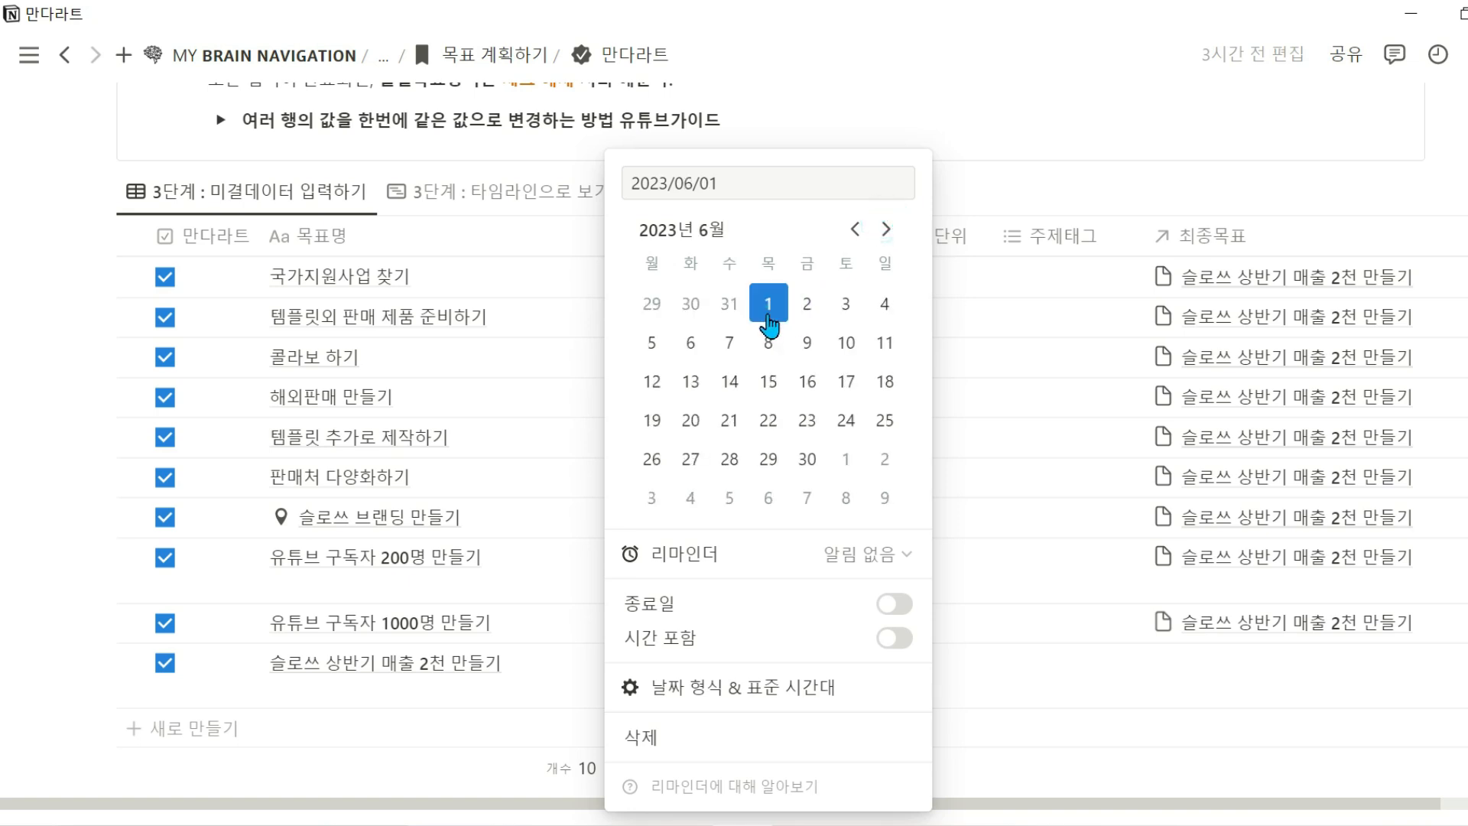
left_click(894, 604)
left_click(886, 228)
left_click(886, 229)
left_click(885, 229)
left_click(886, 229)
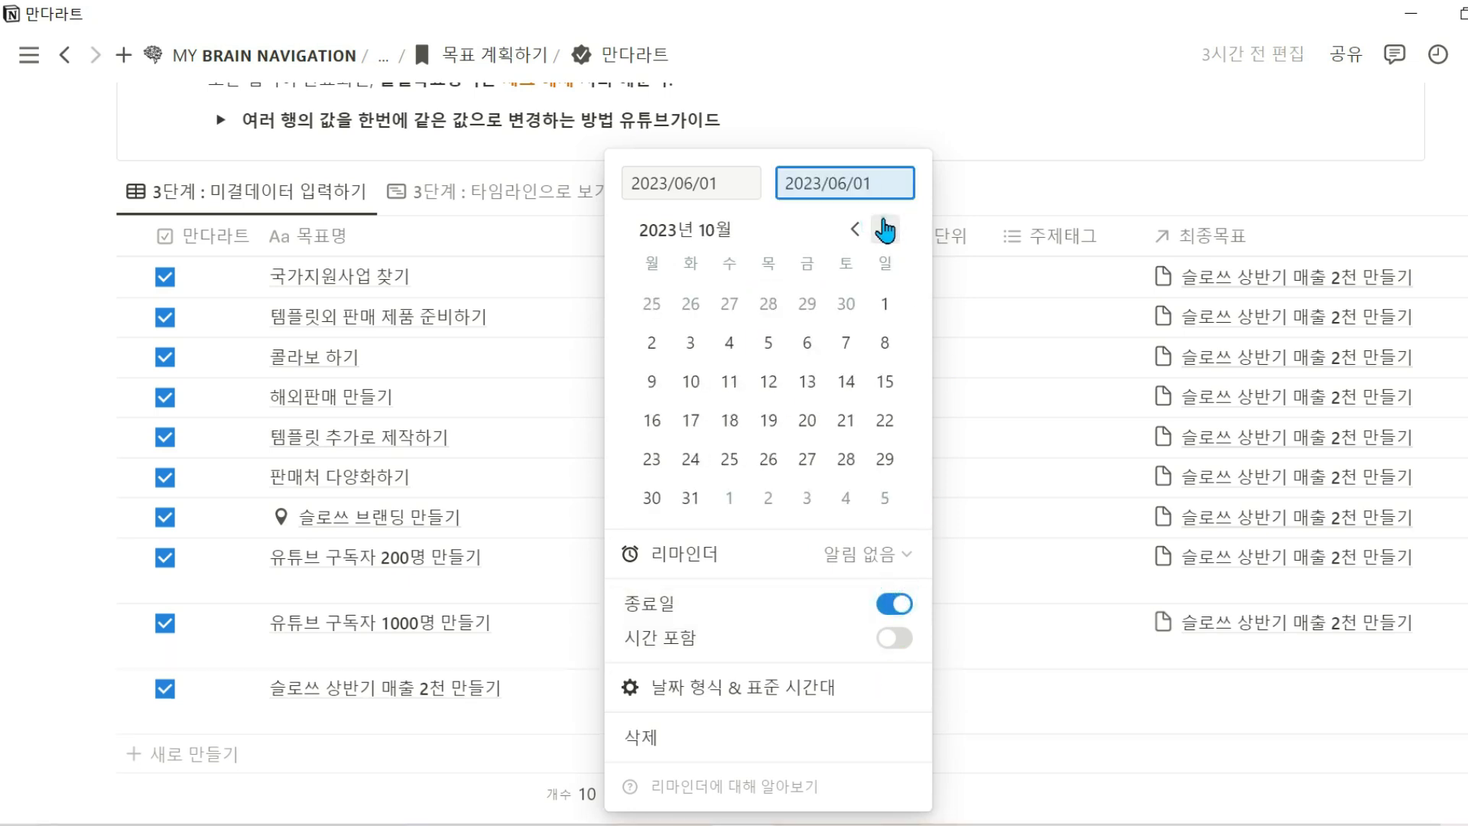
left_click(884, 229)
left_click(885, 229)
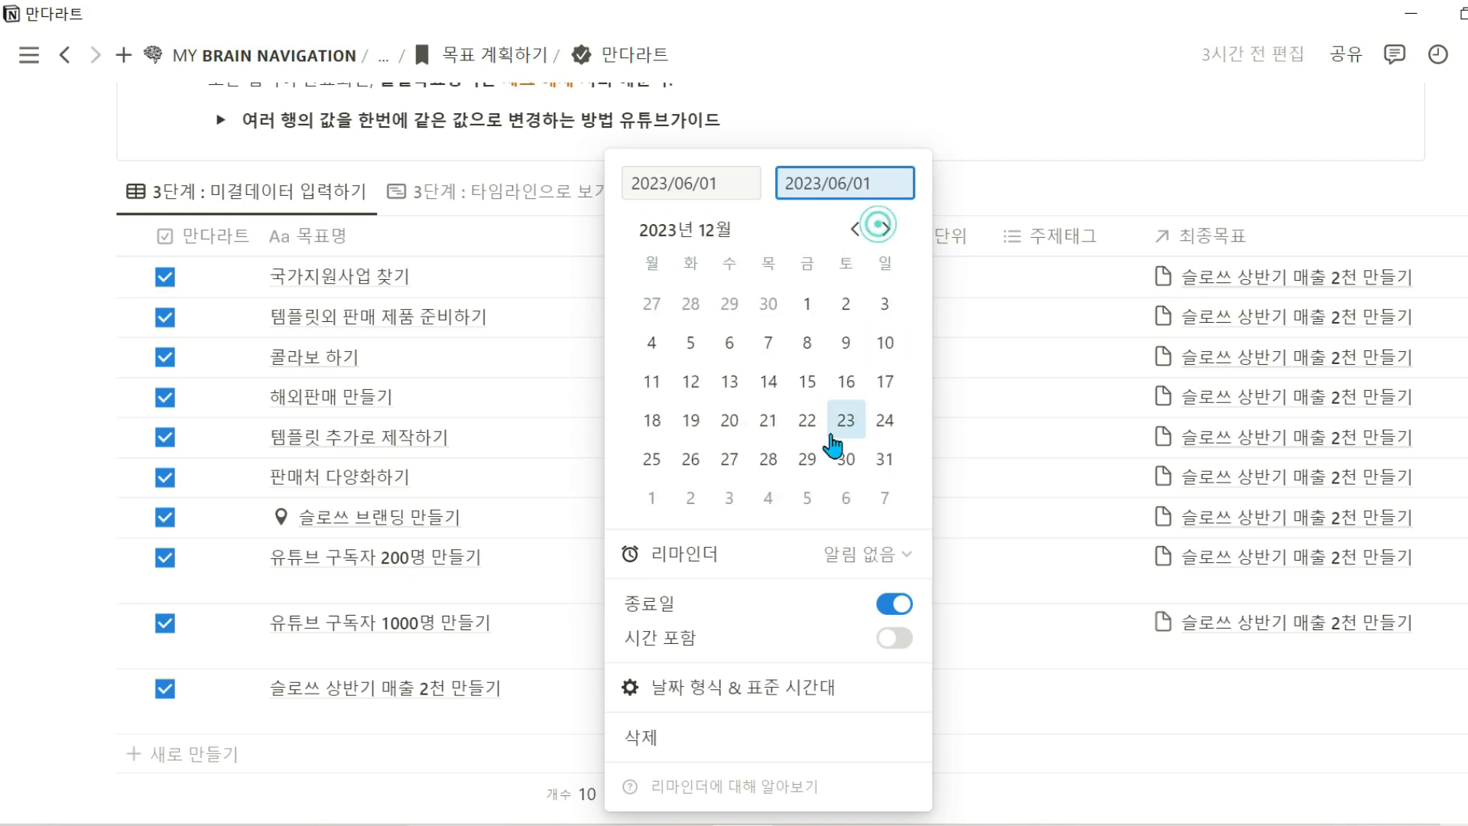
left_click(885, 459)
left_click(1040, 800)
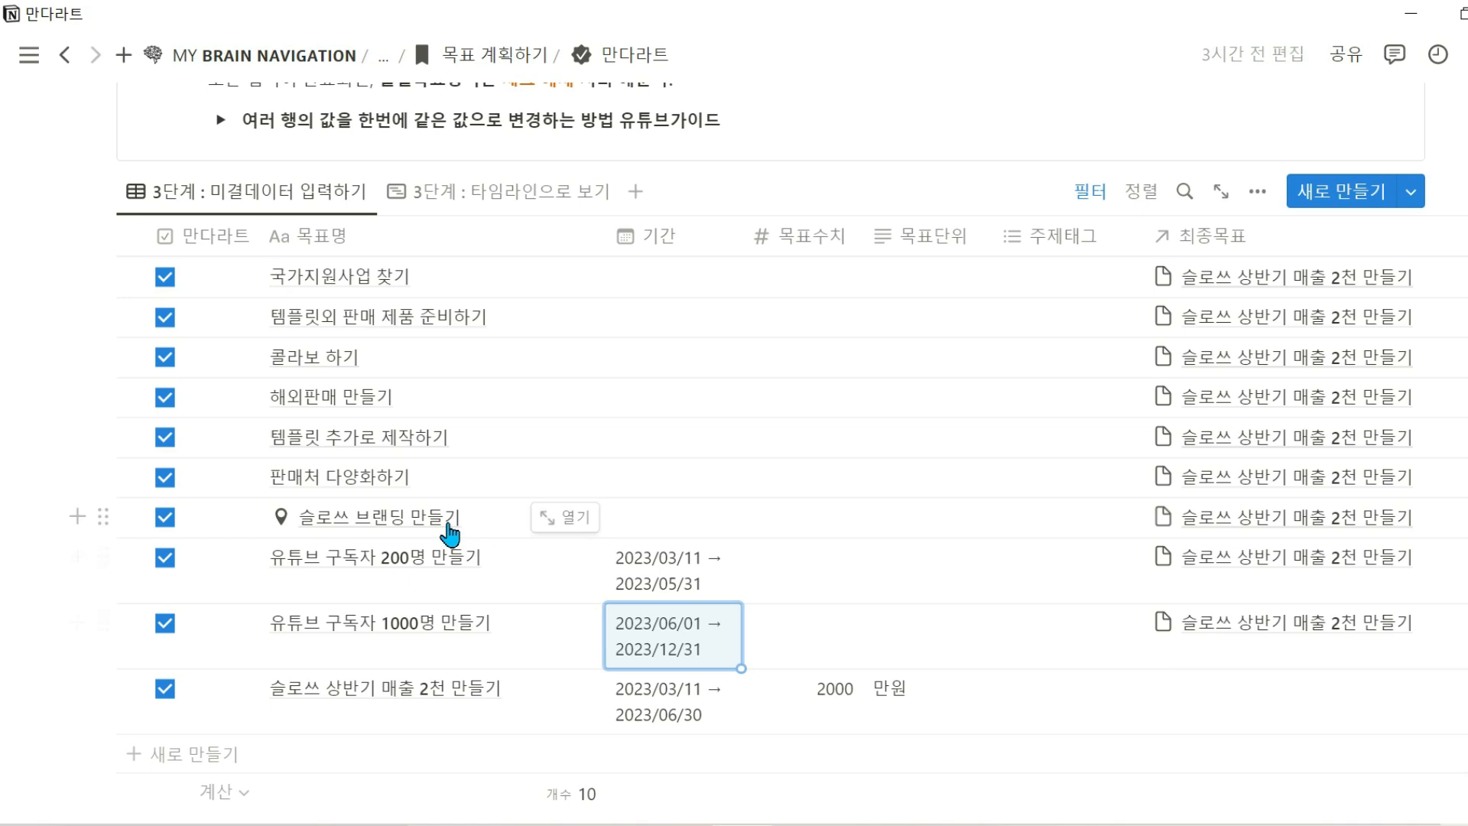
Rename the goal 슬로쓰 브랜딩 만들기 as 슬로쓰 브랜딩 하기
left_click(475, 520)
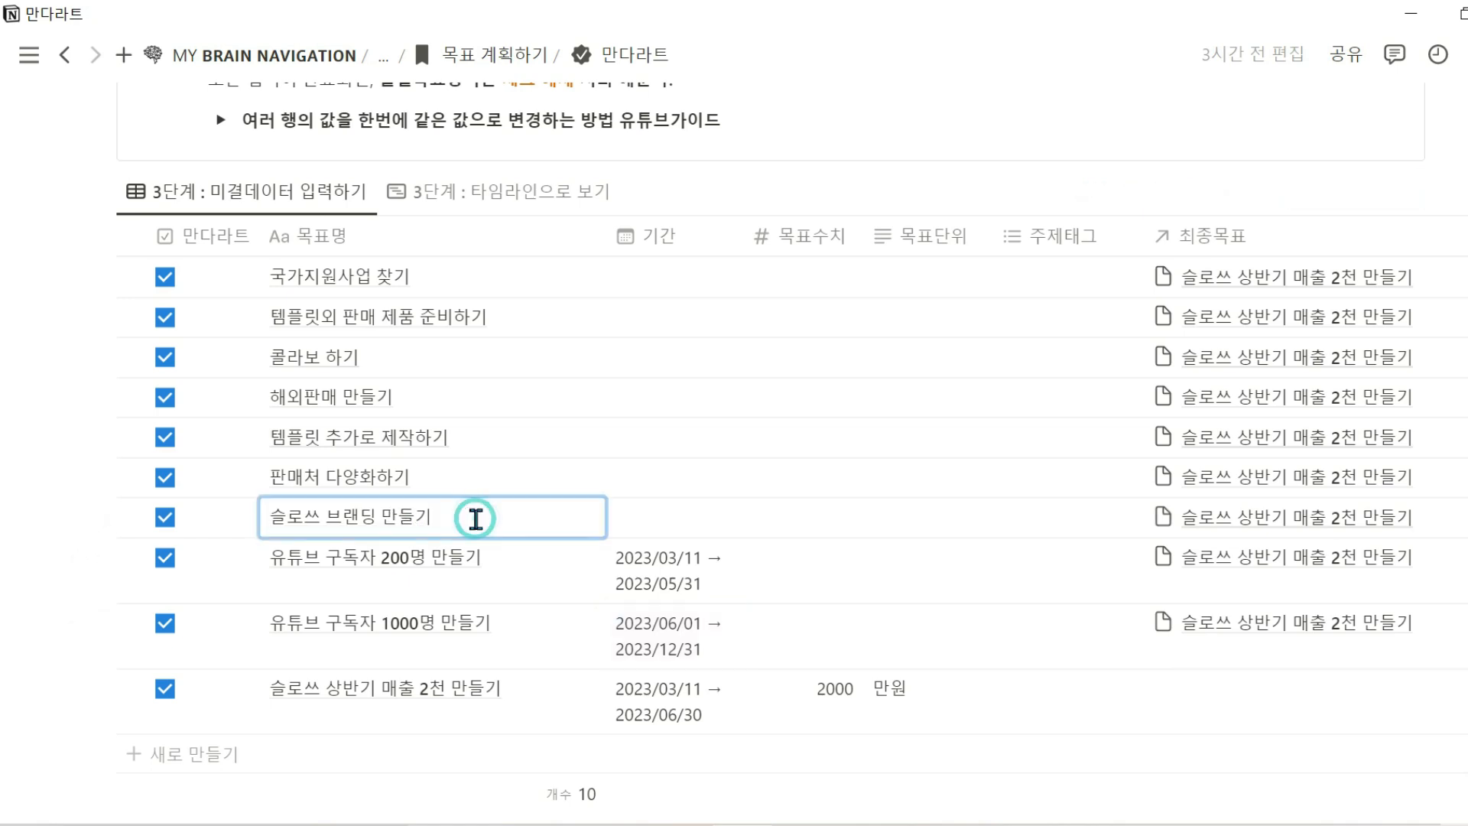
key("ctrl+a")
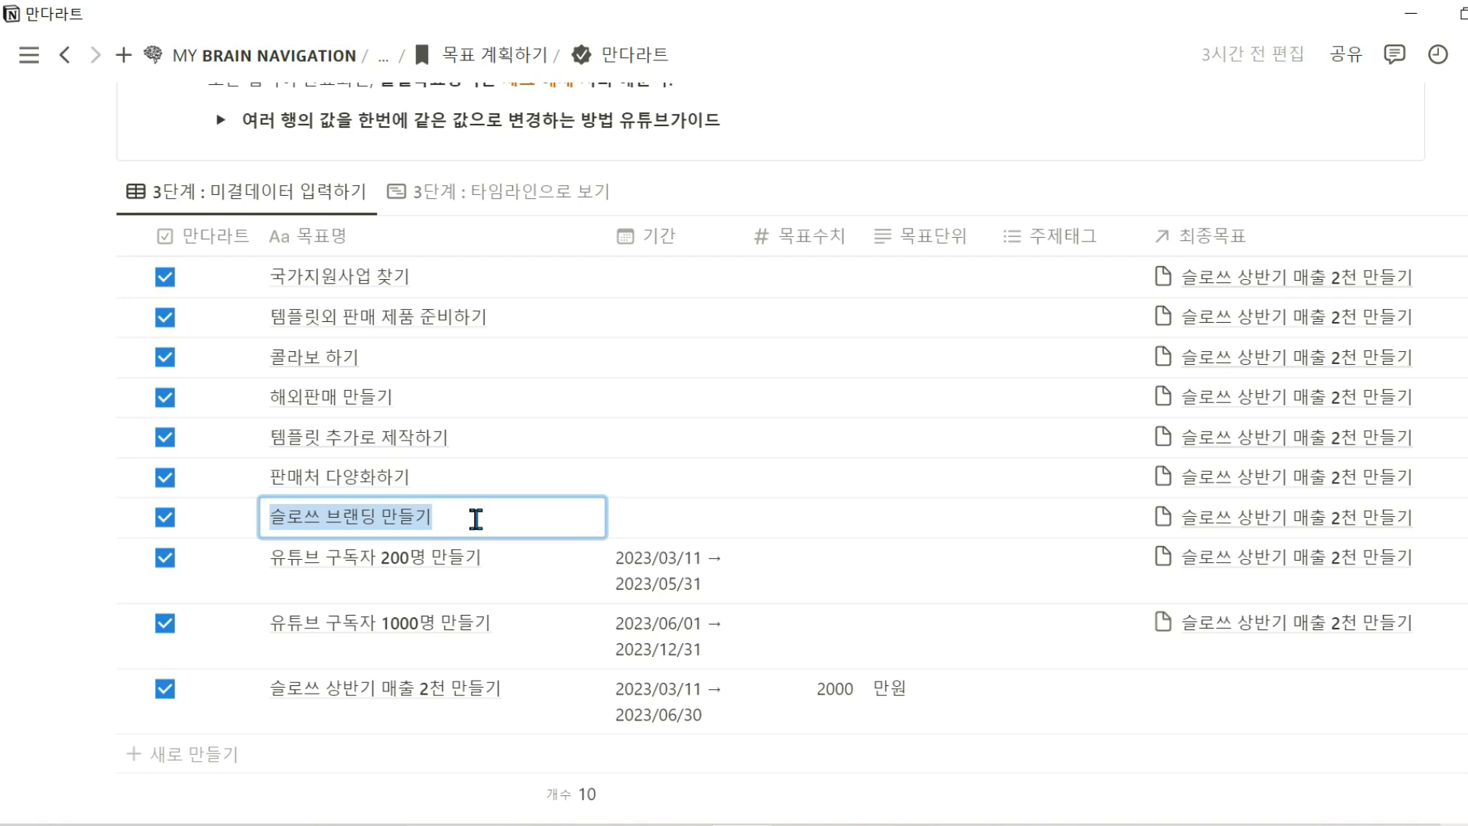
left_click(475, 519)
key("BackSpace")
key("BackSpace")
key("BackSpace")
type("하기")
key("Return")
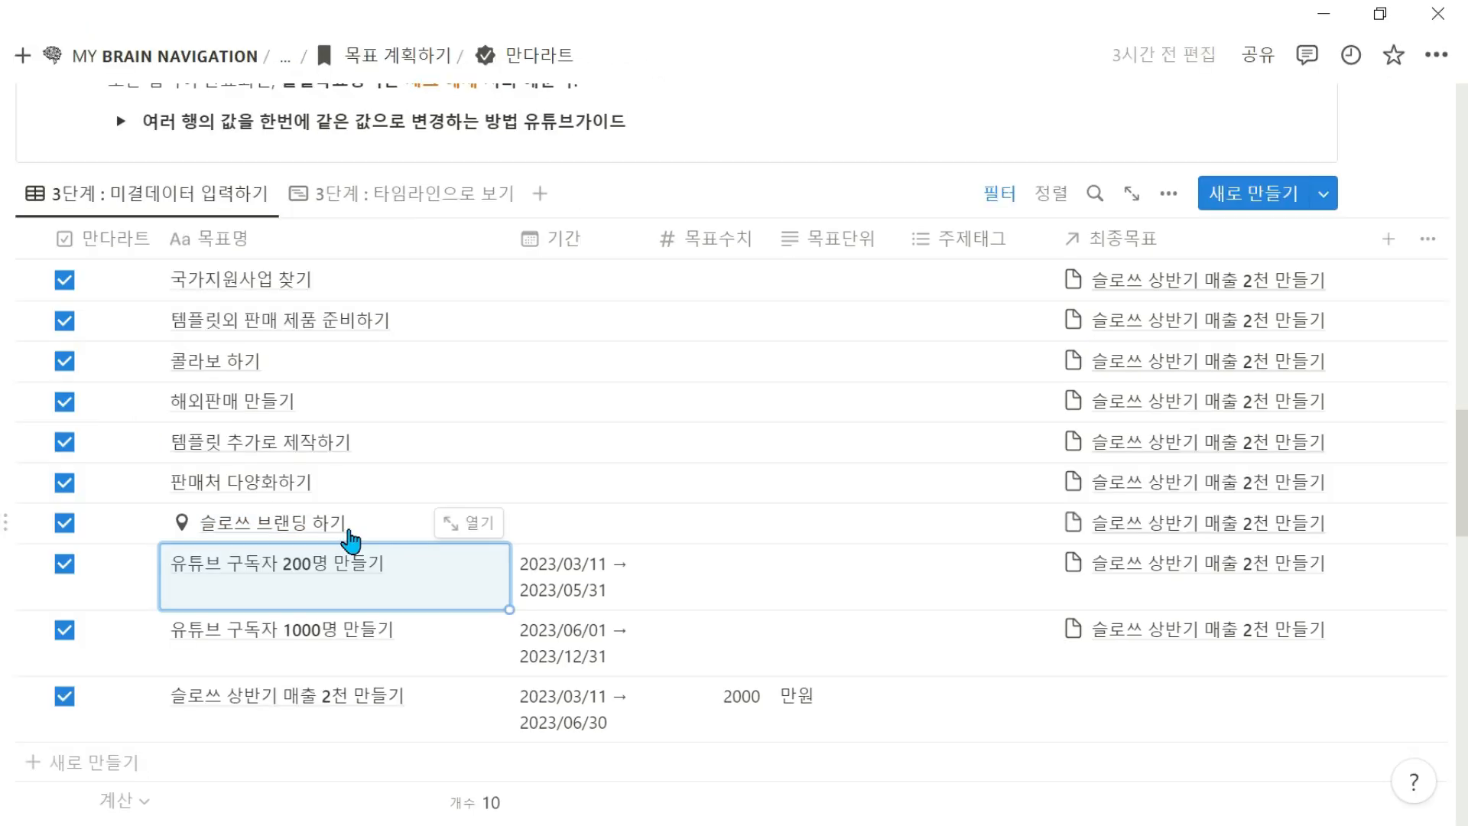
Change the name of the 슬로쓰 브랜딩 goal to 슬로쓰 브랜딩 5단계 진행하기
left_click(360, 520)
key("BackSpace")
key("BackSpace")
type("해")
key("BackSpace")
type("5")
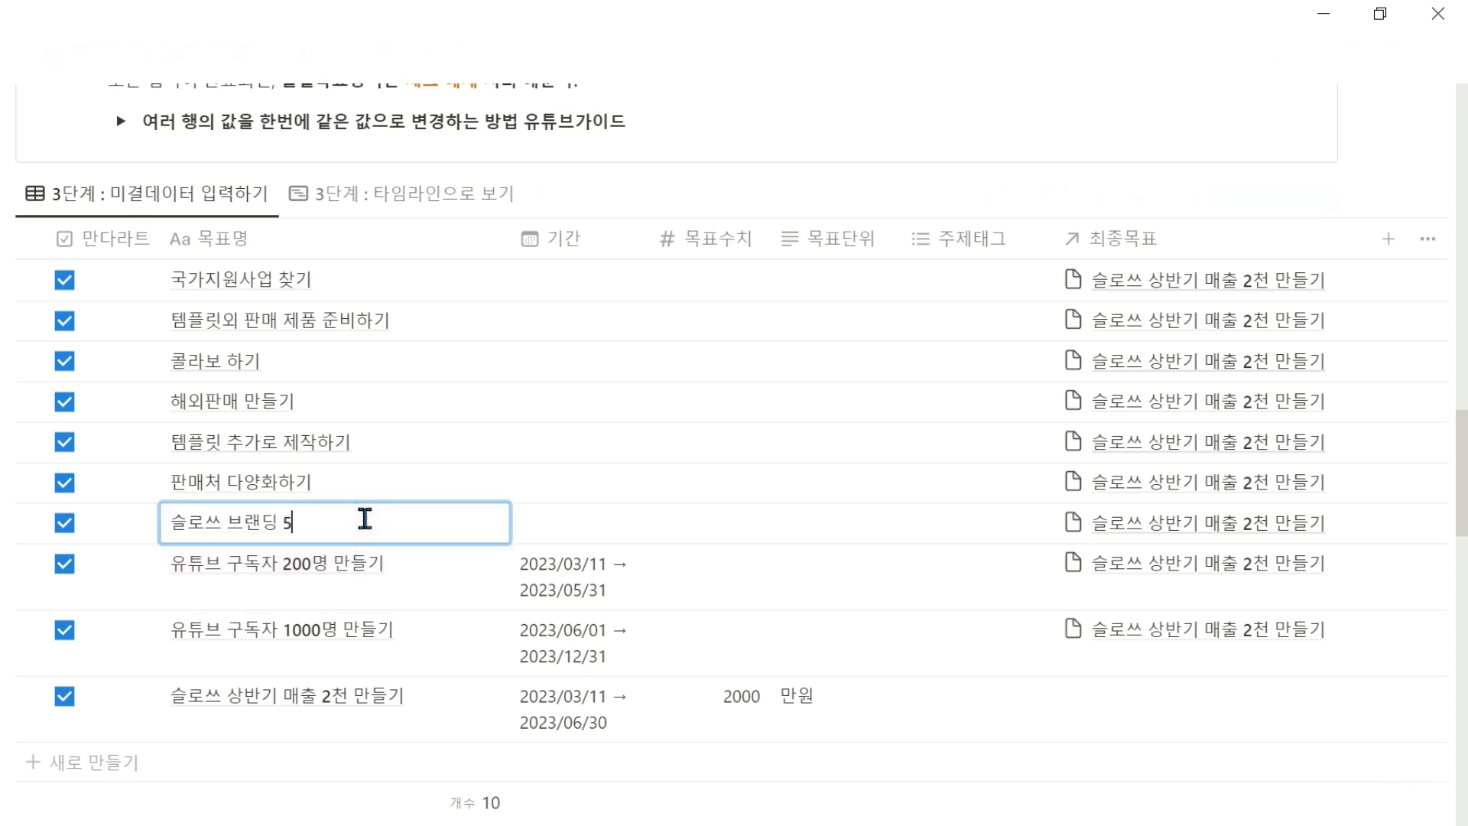
type("단계 진행하기")
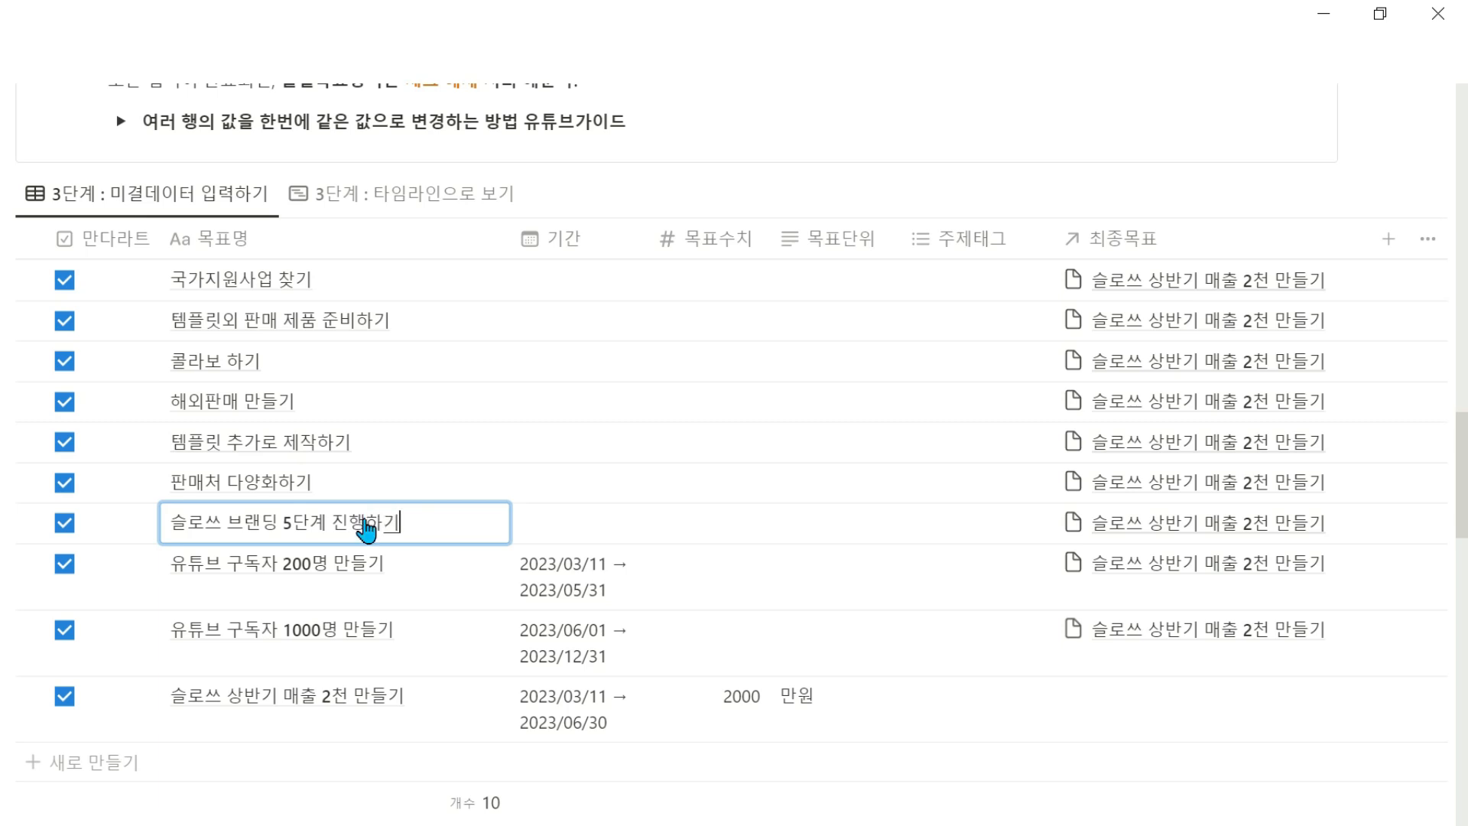
Set the 목표수치 of the goal 슬로쓰 브랜딩 5단계 진행하기 to 5
key("Return")
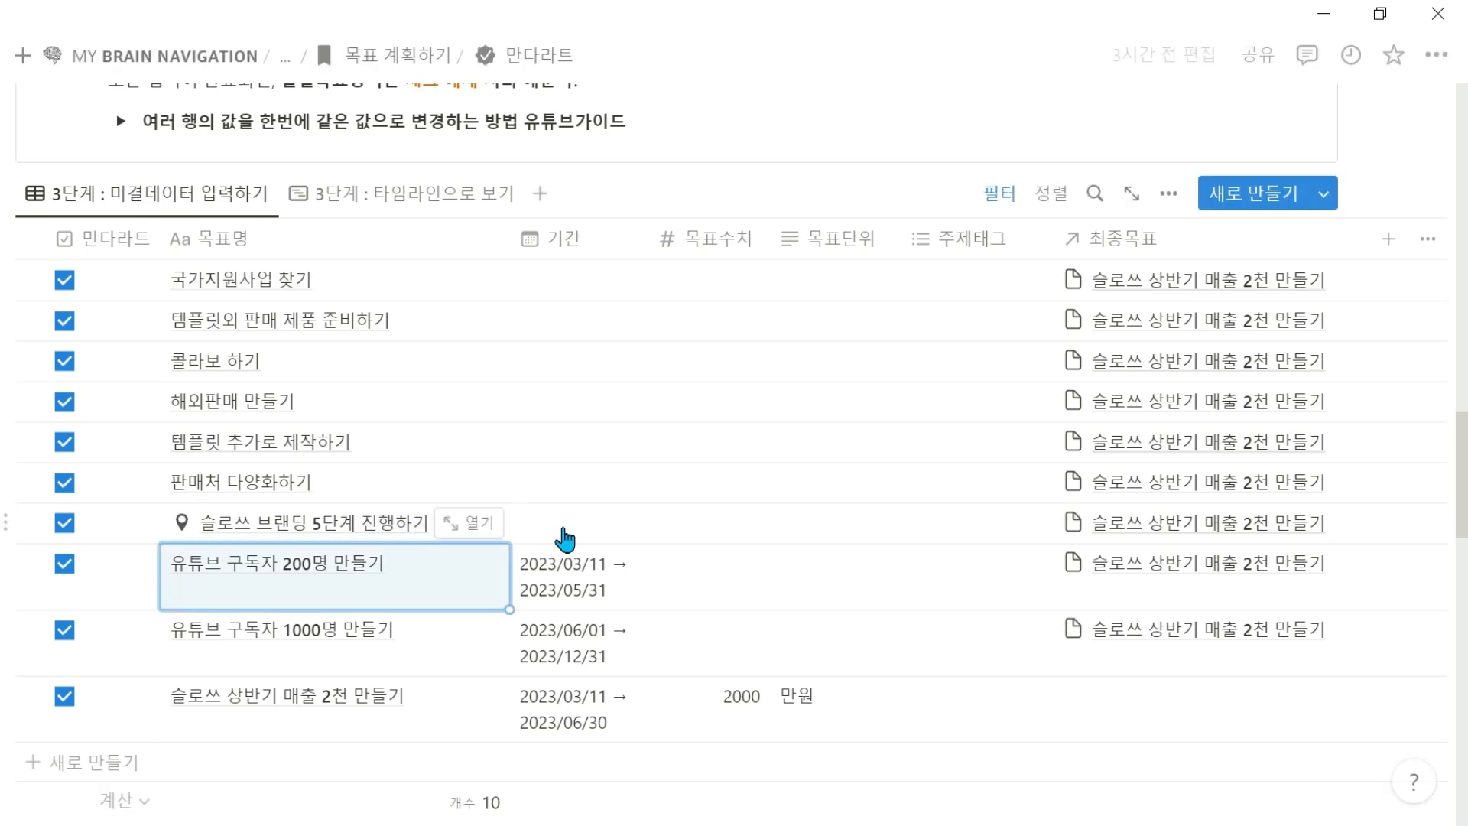
left_click(727, 528)
type("5")
key("Return")
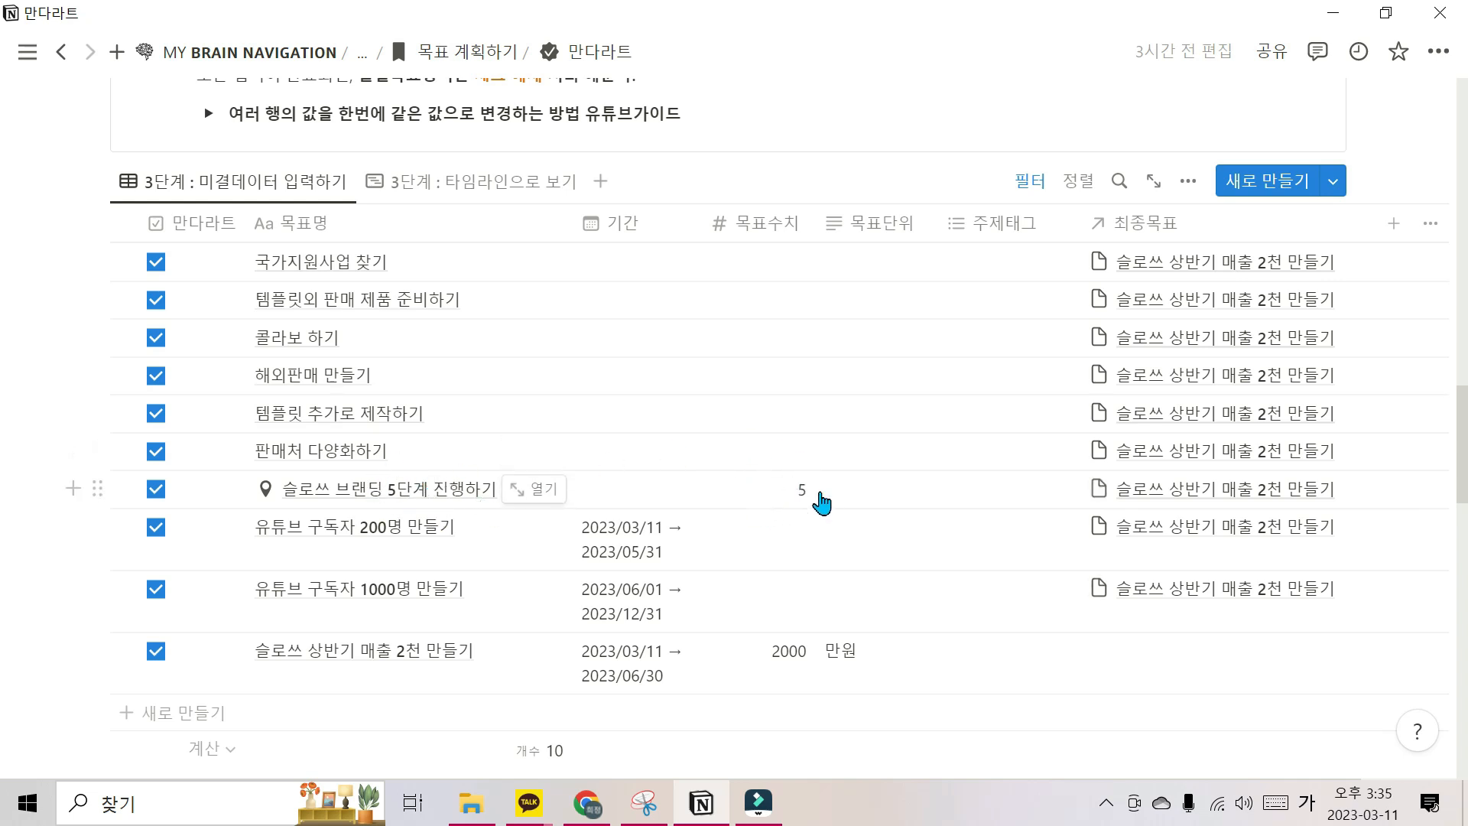
Rename the goal 판매처 다양화하기 as 와디즈 외 수익화된 판매처 5곳 만들기
left_click(409, 457)
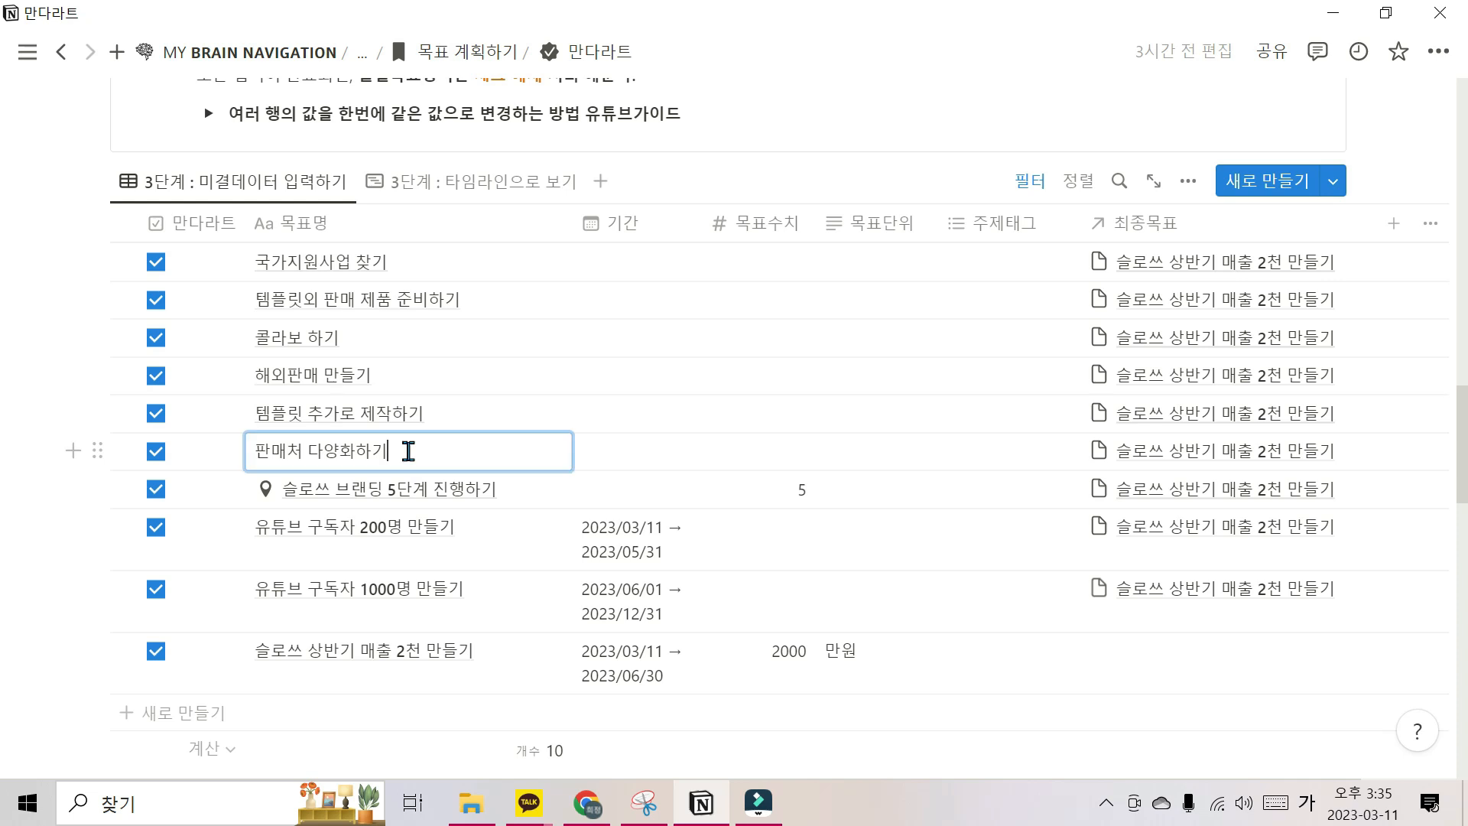
key("BackSpace")
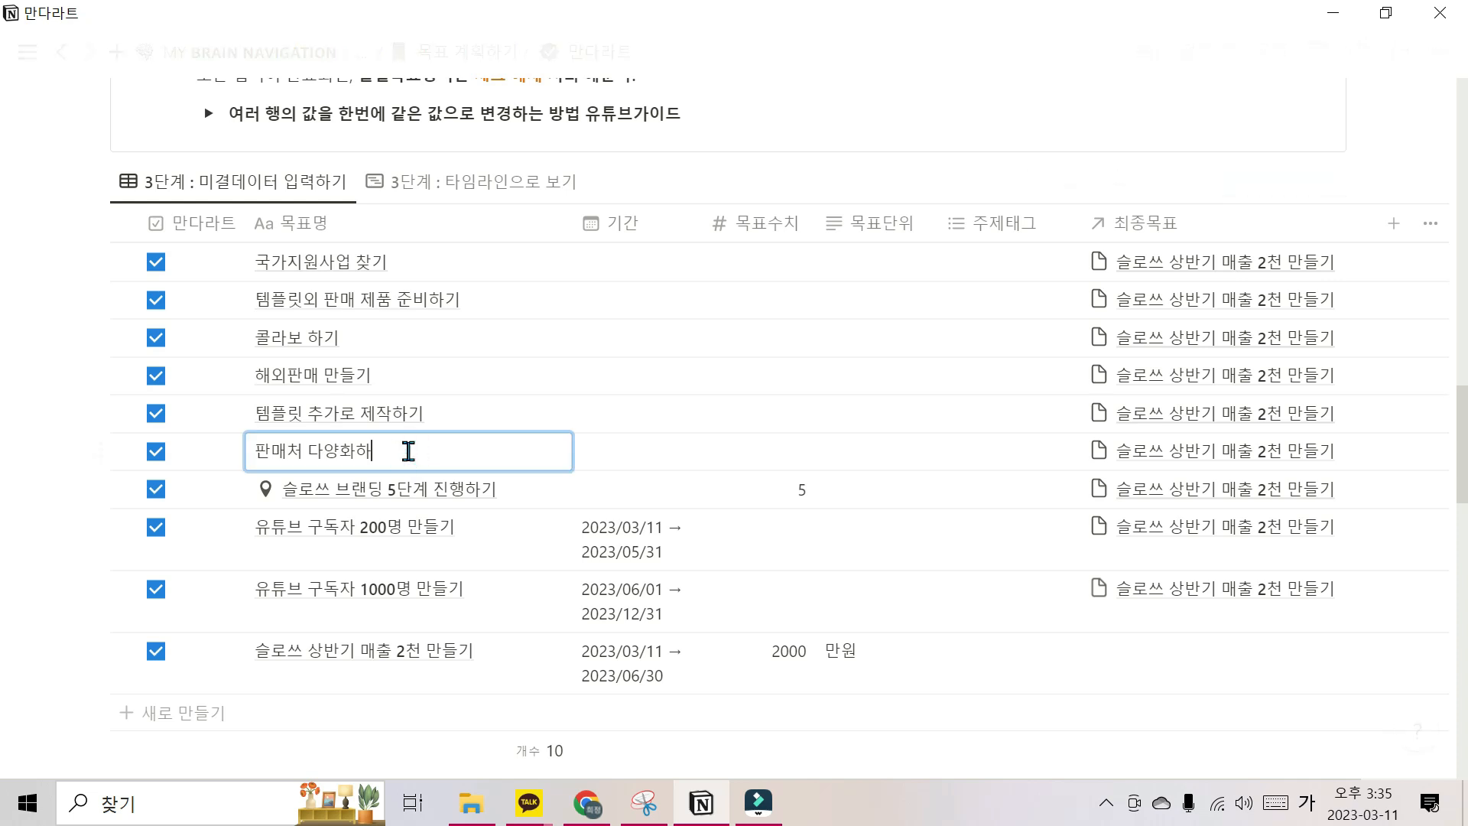
key("BackSpace")
key("BackSpace")
key("BackSpace")
key("BackSpace")
type("수익ㅎ")
key("BackSpace")
key("BackSpace")
key("BackSpace")
key("BackSpace")
key("BackSpace")
key("BackSpace")
key("BackSpace")
type("와디즈 외 수이ㄱ화된 판매처 5곳 만들기")
Set the 목표수치 of the goal 와디즈 외 수익화된 판매처 5곳 만들기 to 5
key("Tab")
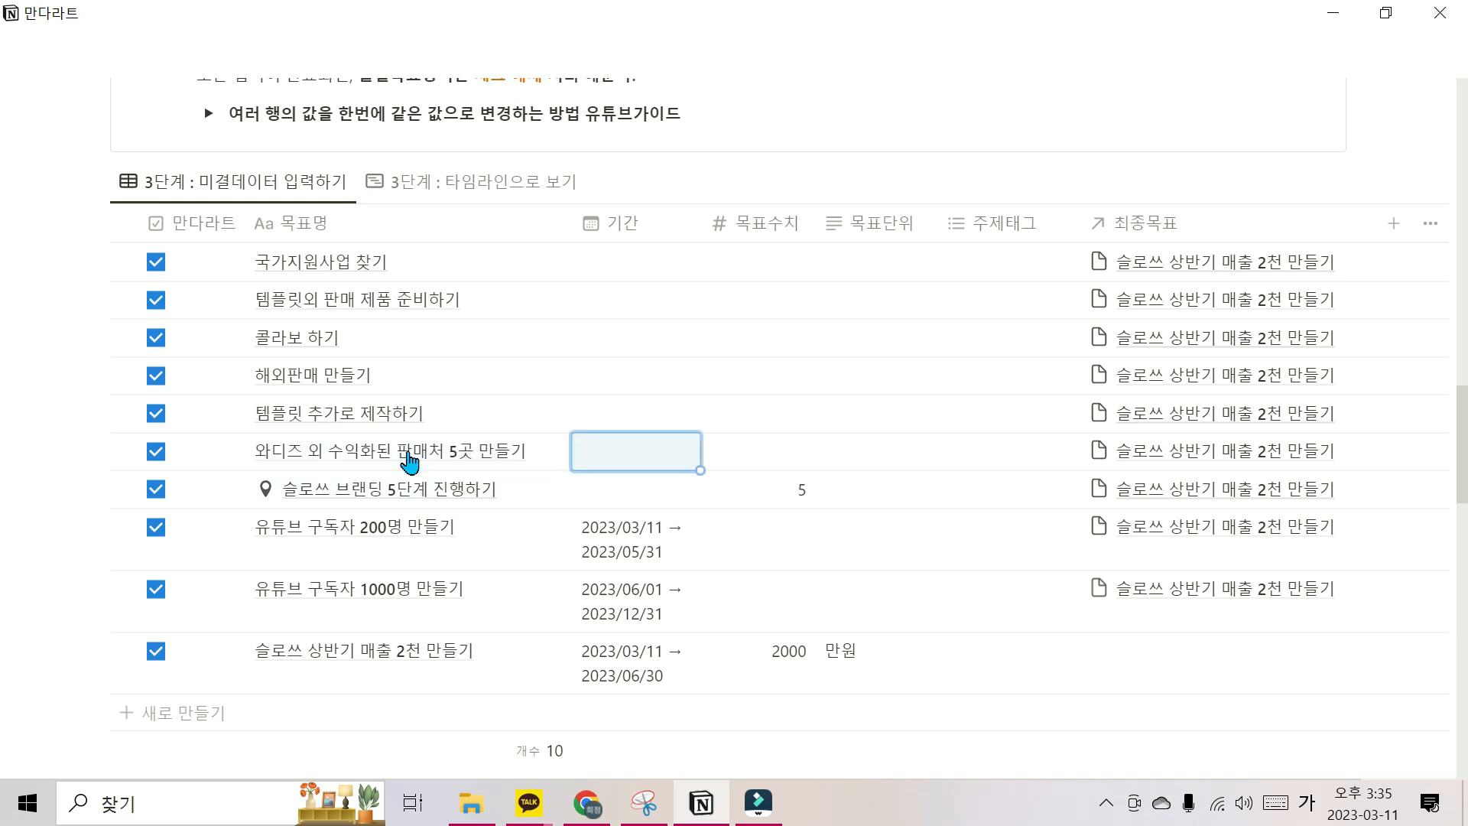
key("Tab")
type("5")
key("Return")
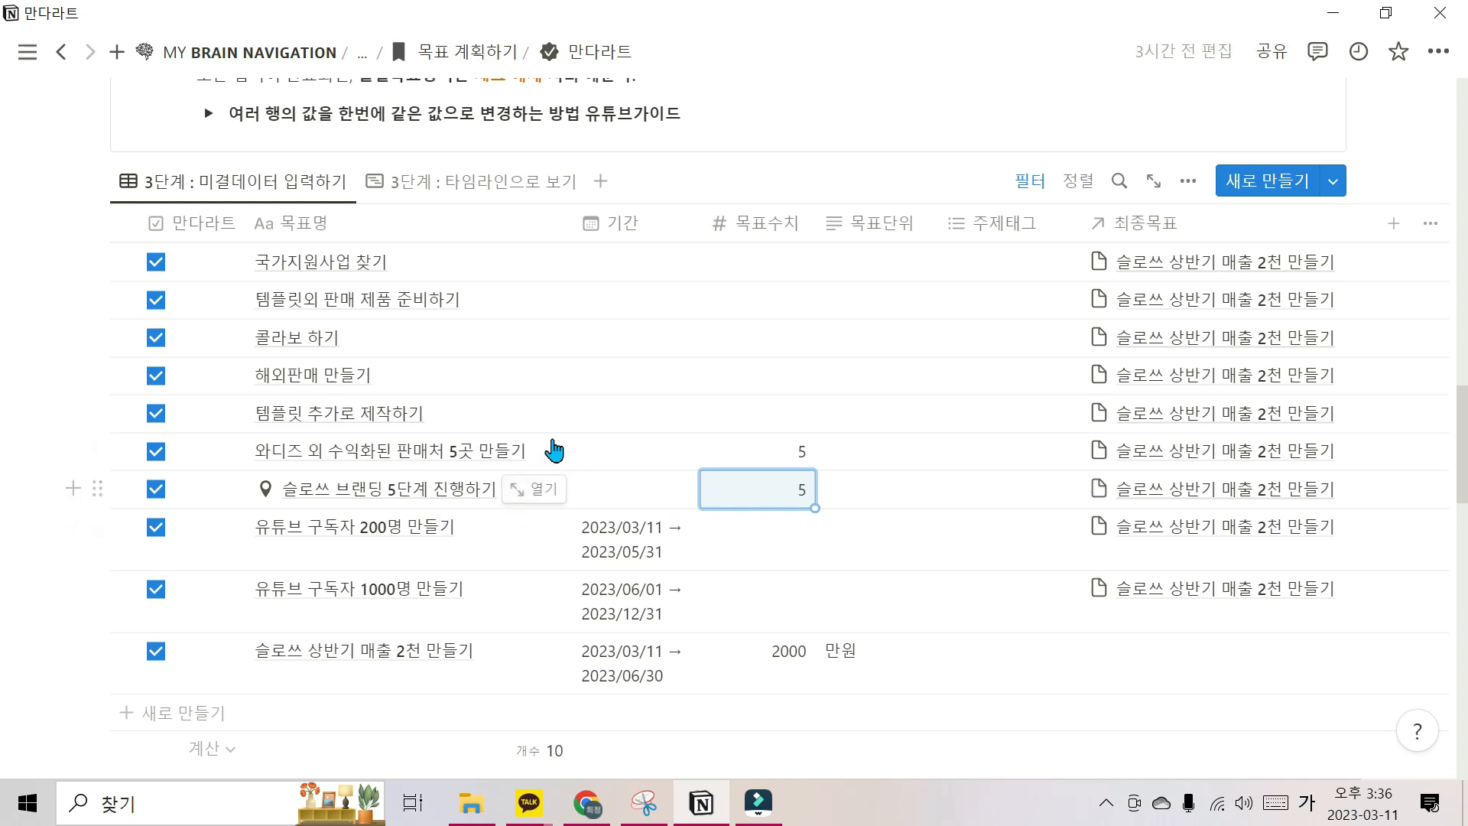
Set the 기간 of the goal 슬로쓰 브랜딩 5단계 진행하기 to 2023/03/11 through 2023/03/31
left_click(648, 502)
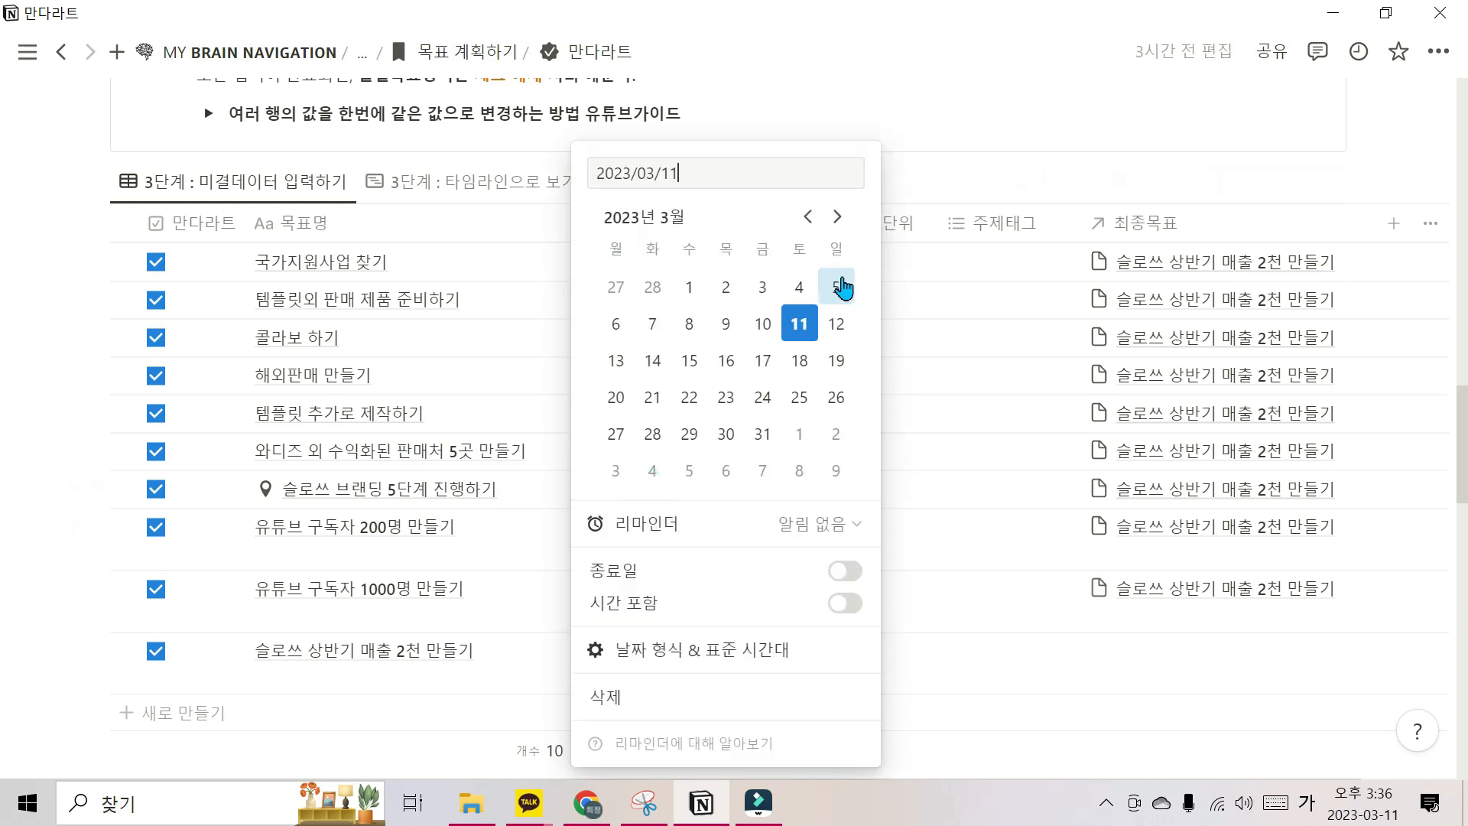
left_click(845, 571)
left_click(763, 433)
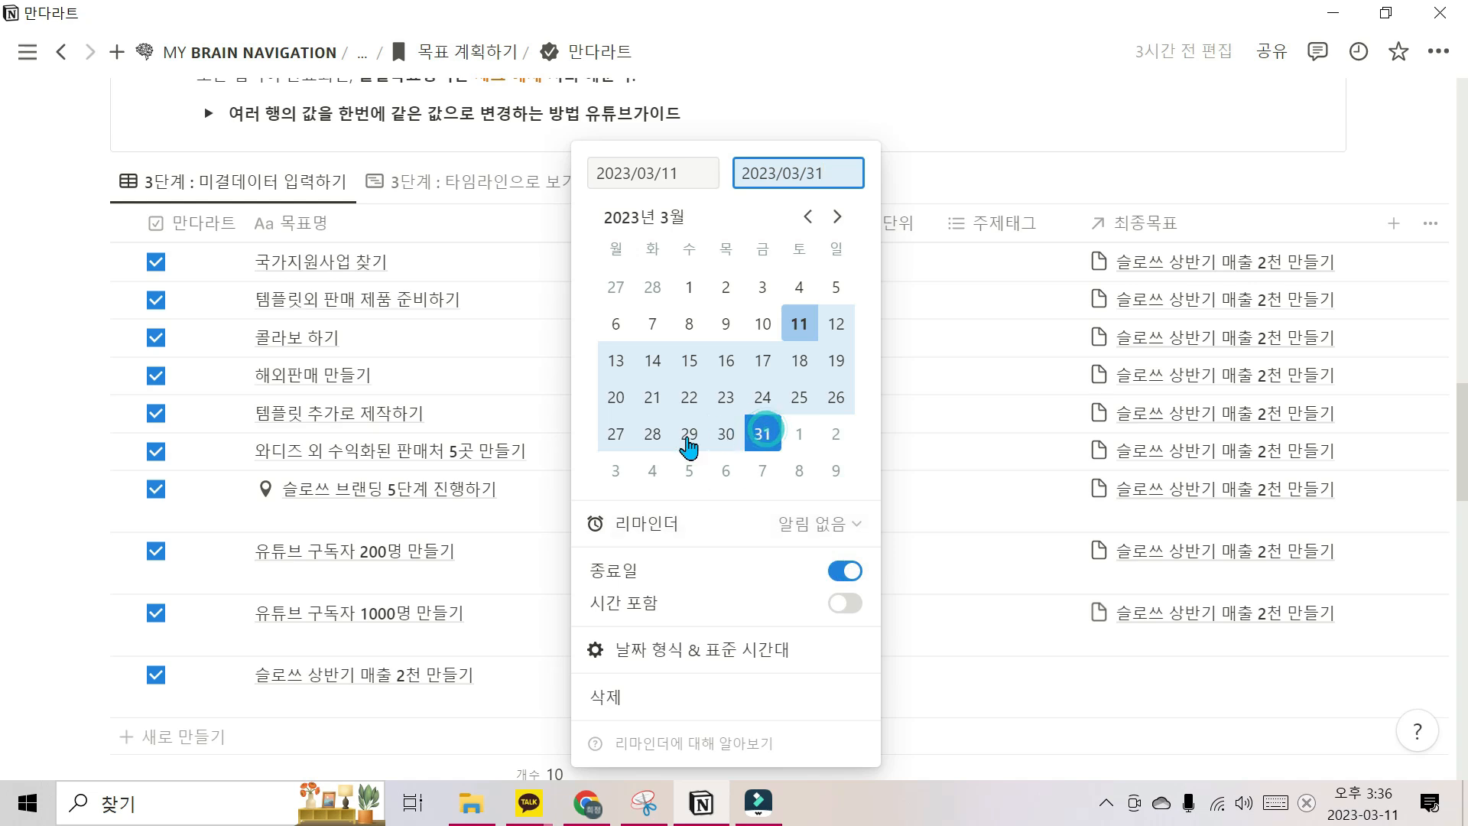
left_click(558, 562)
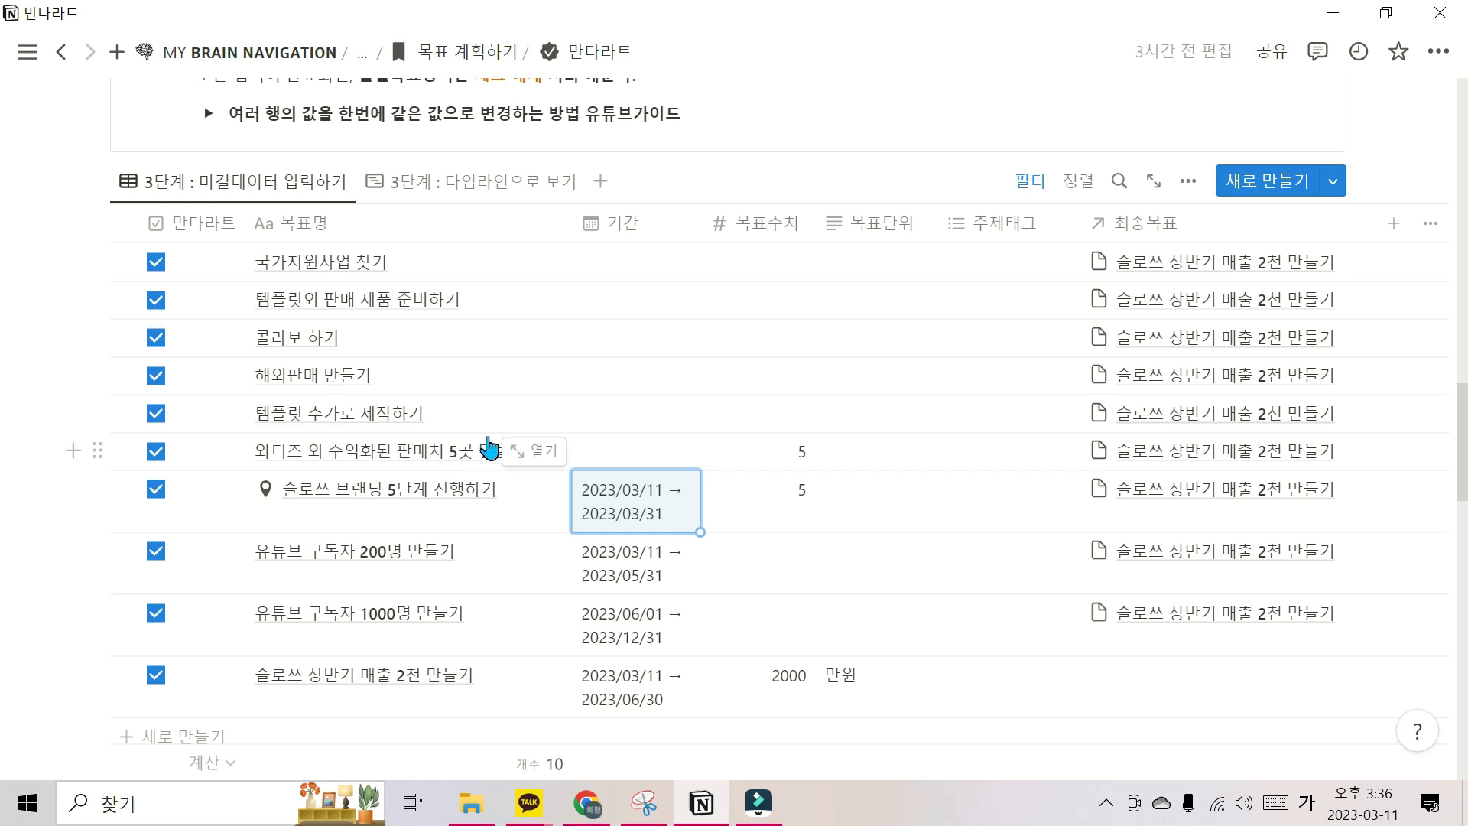
Set the 기간 of the goal 와디즈 외 수익화된 판매처 5곳 만들기 to 2023/03/11 through 2023/06/30
left_click(624, 478)
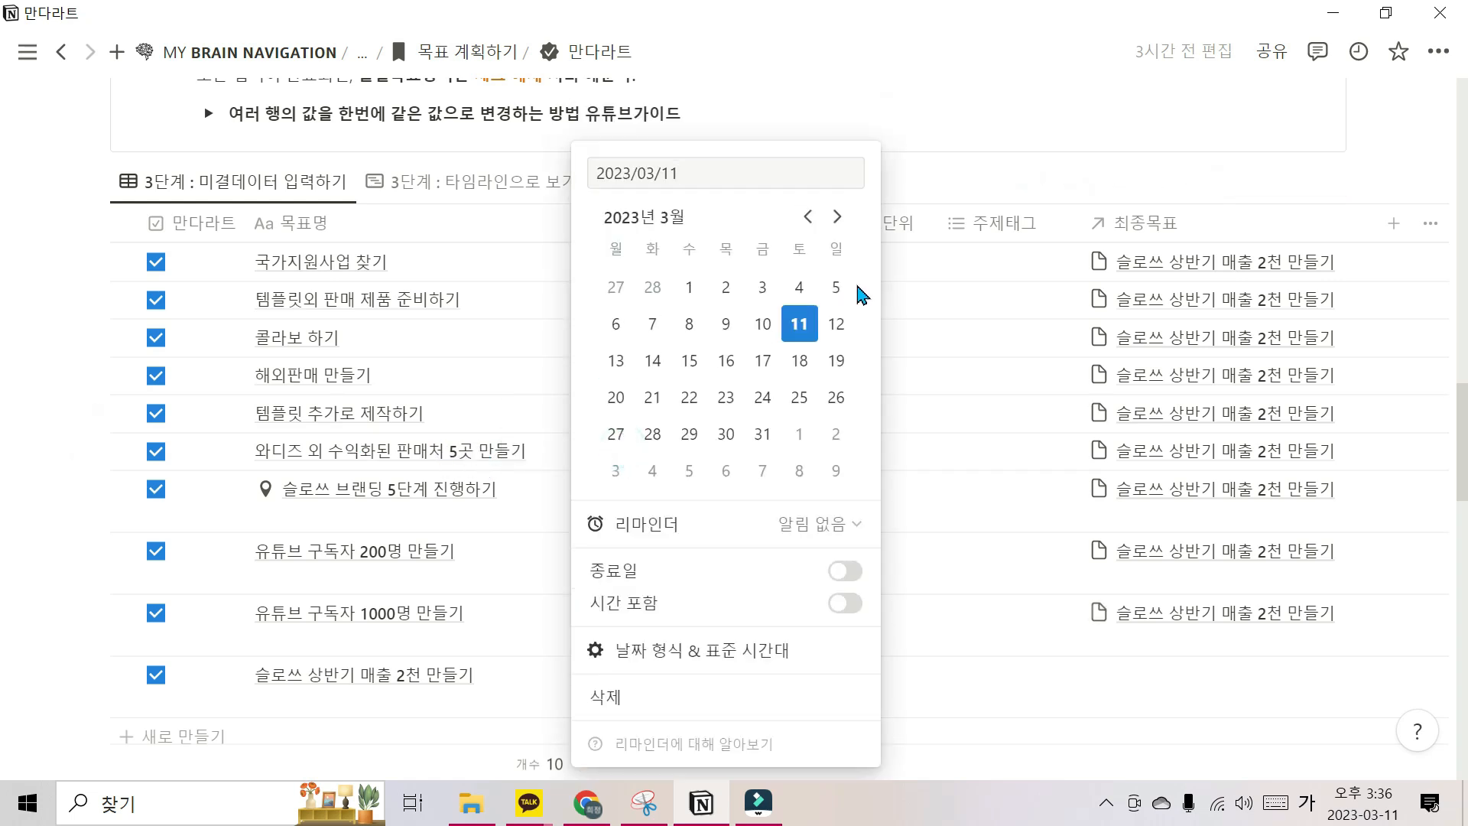
left_click(845, 571)
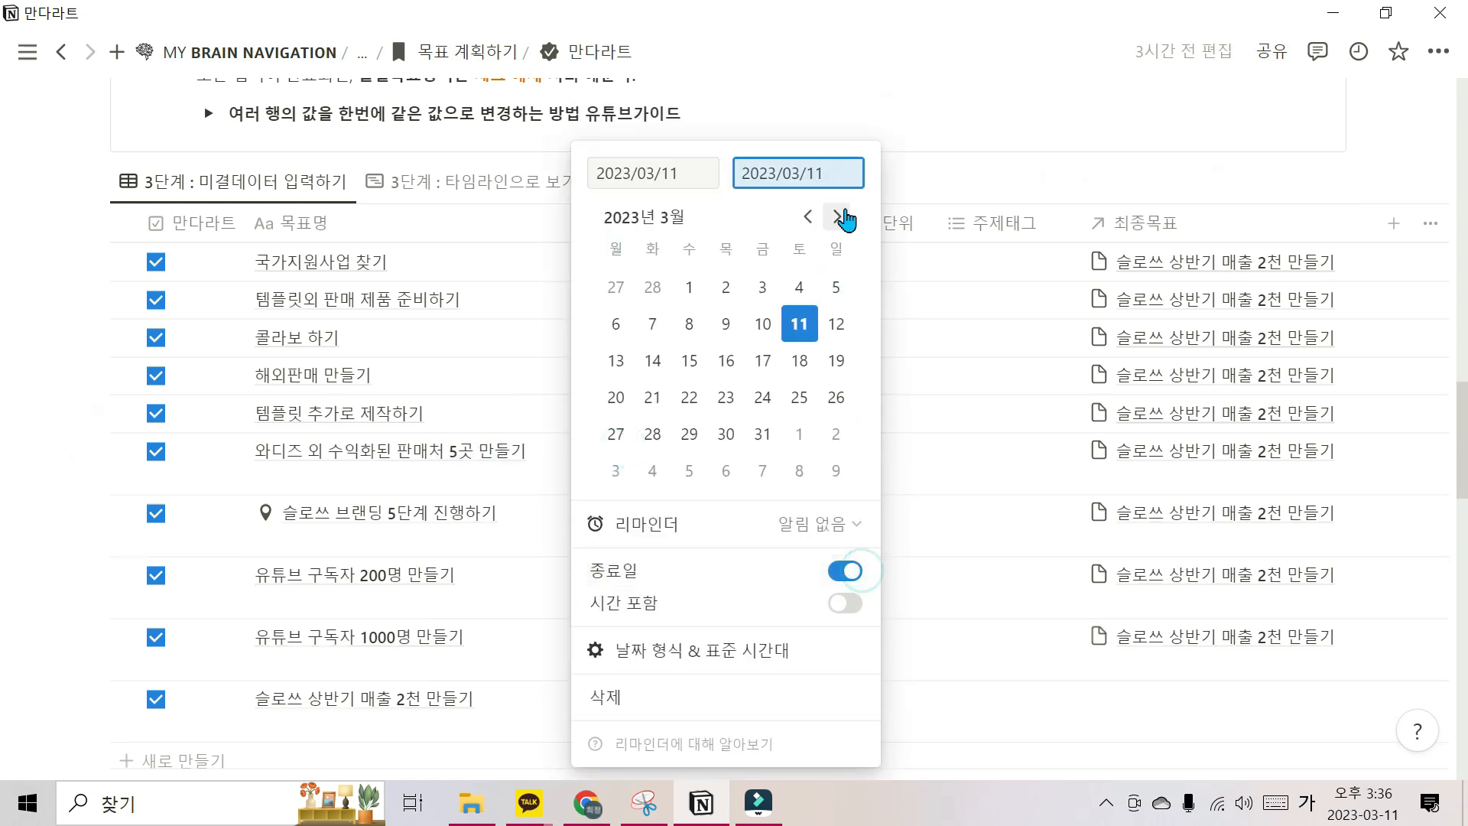
left_click(838, 217)
left_click(839, 218)
left_click(839, 217)
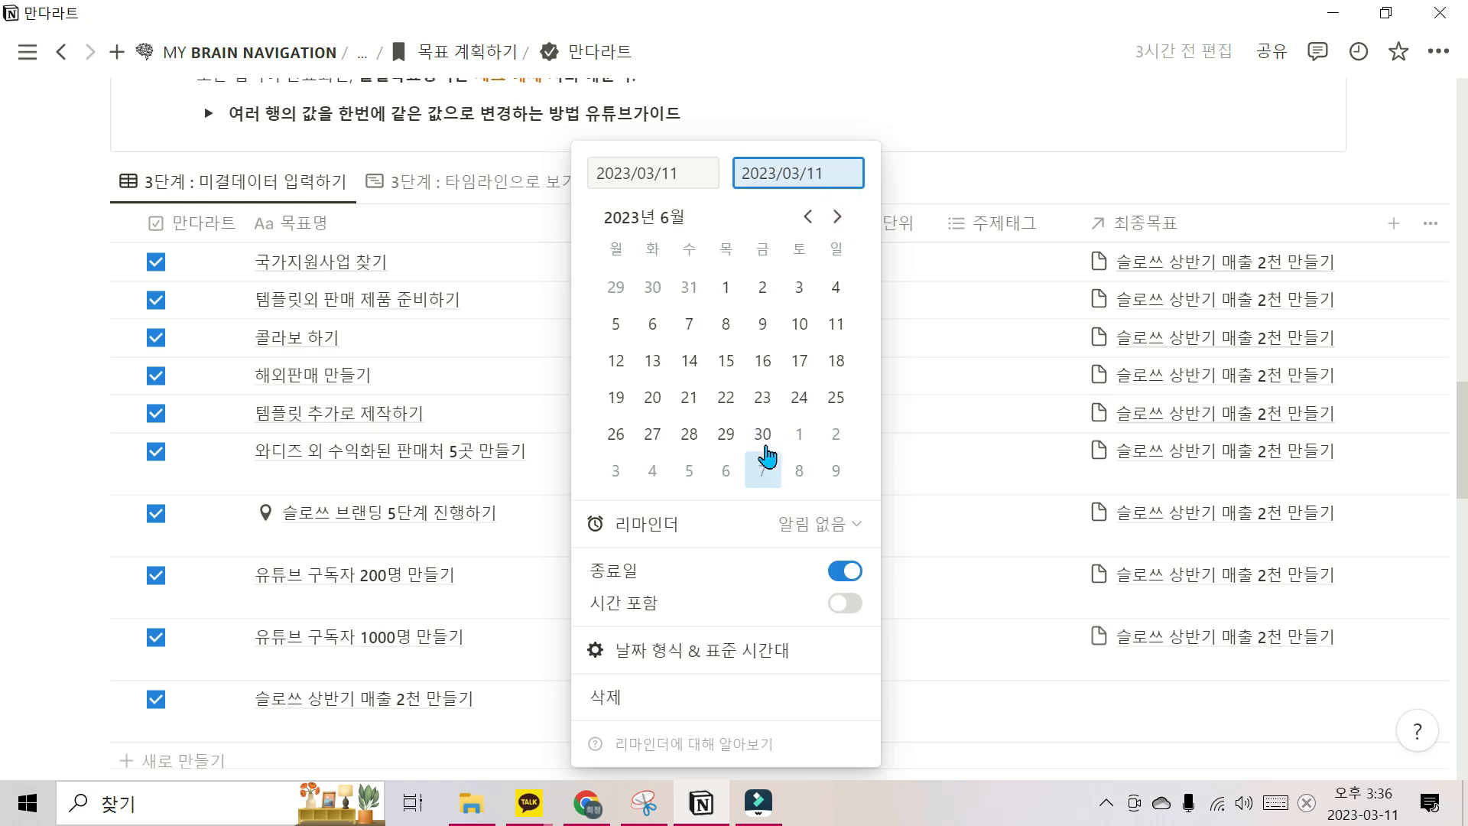
left_click(764, 432)
left_click(914, 525)
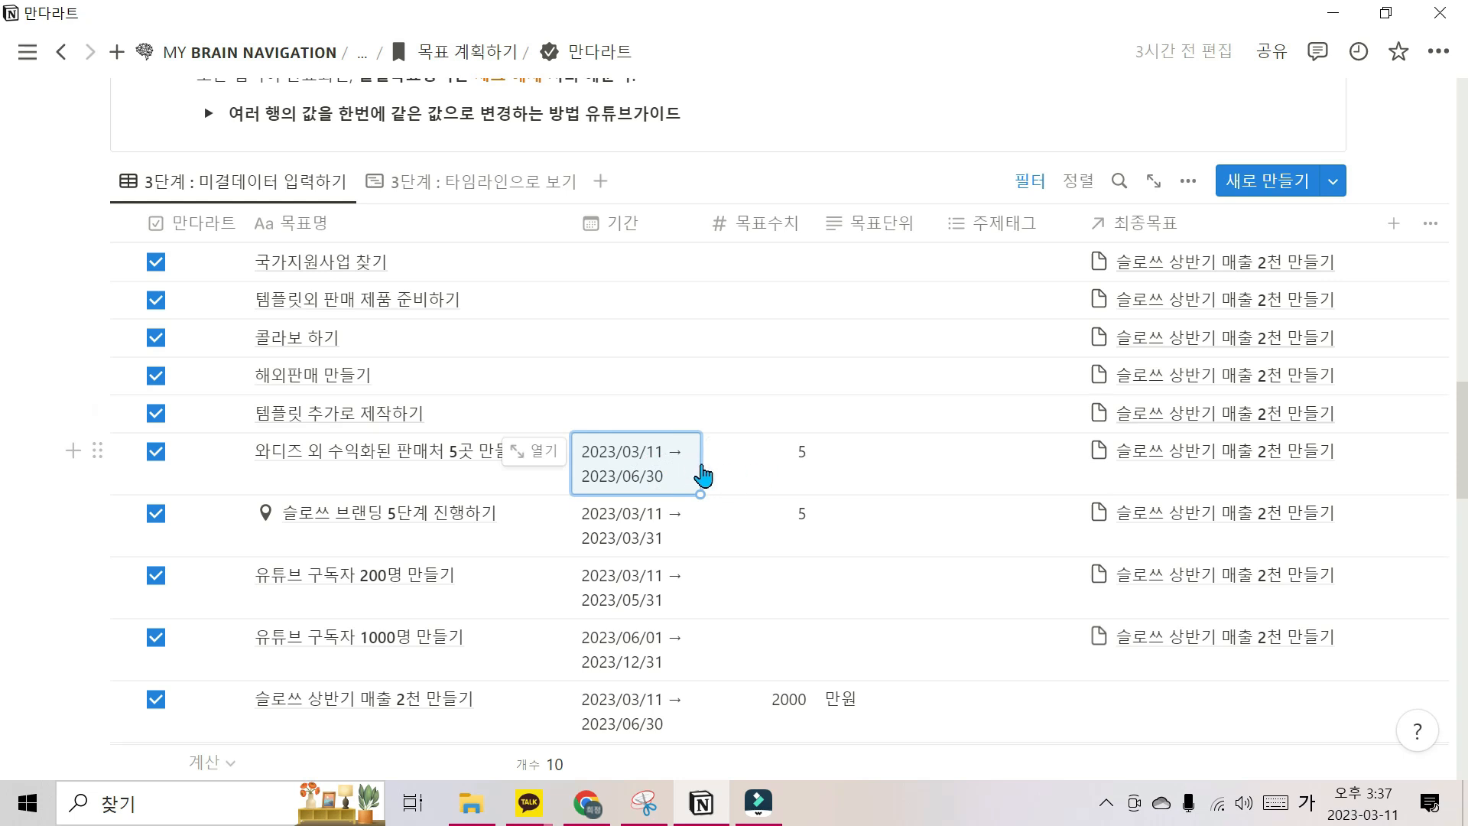
Set the 목표수치 of the two 유튜브 구독자 goals to 200 and 1000, matching their names
left_click(755, 585)
type("200")
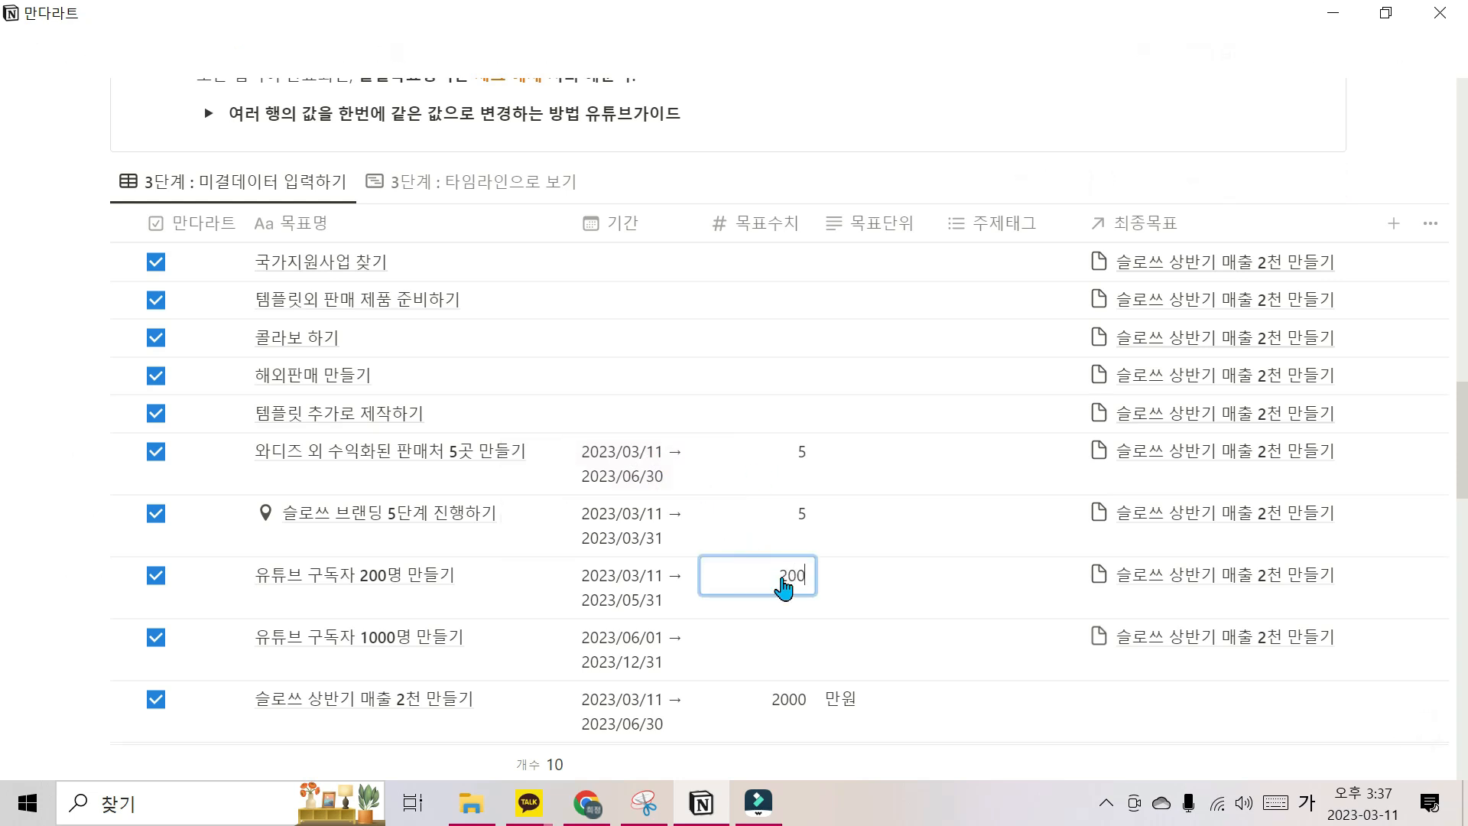
key("Return")
type("1000")
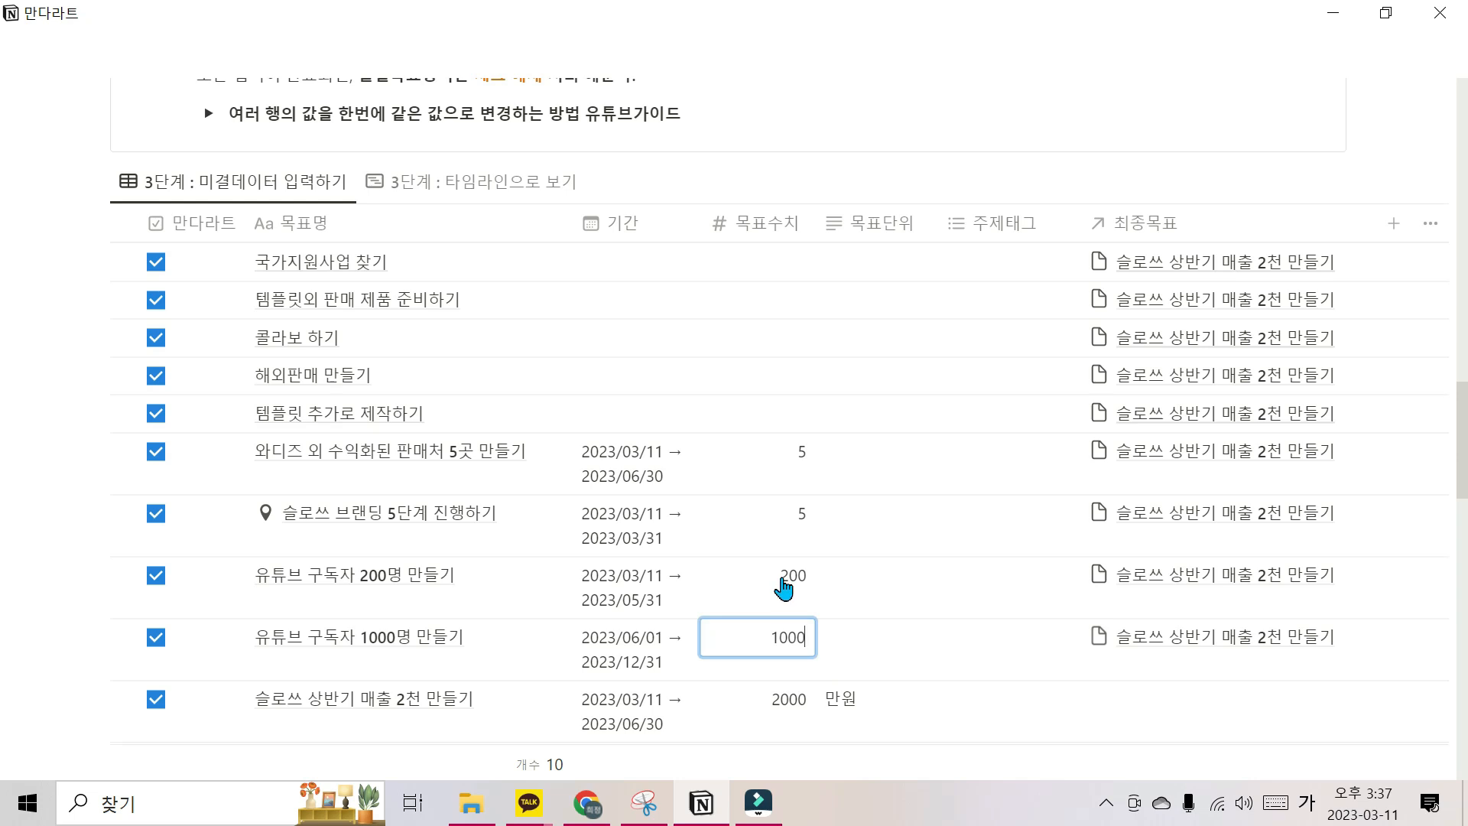
key("Return")
Enter 명 as the 목표단위 of both the 1000명 and the 200명 유튜브 구독자 goals
key("Up")
key("Right")
type("며")
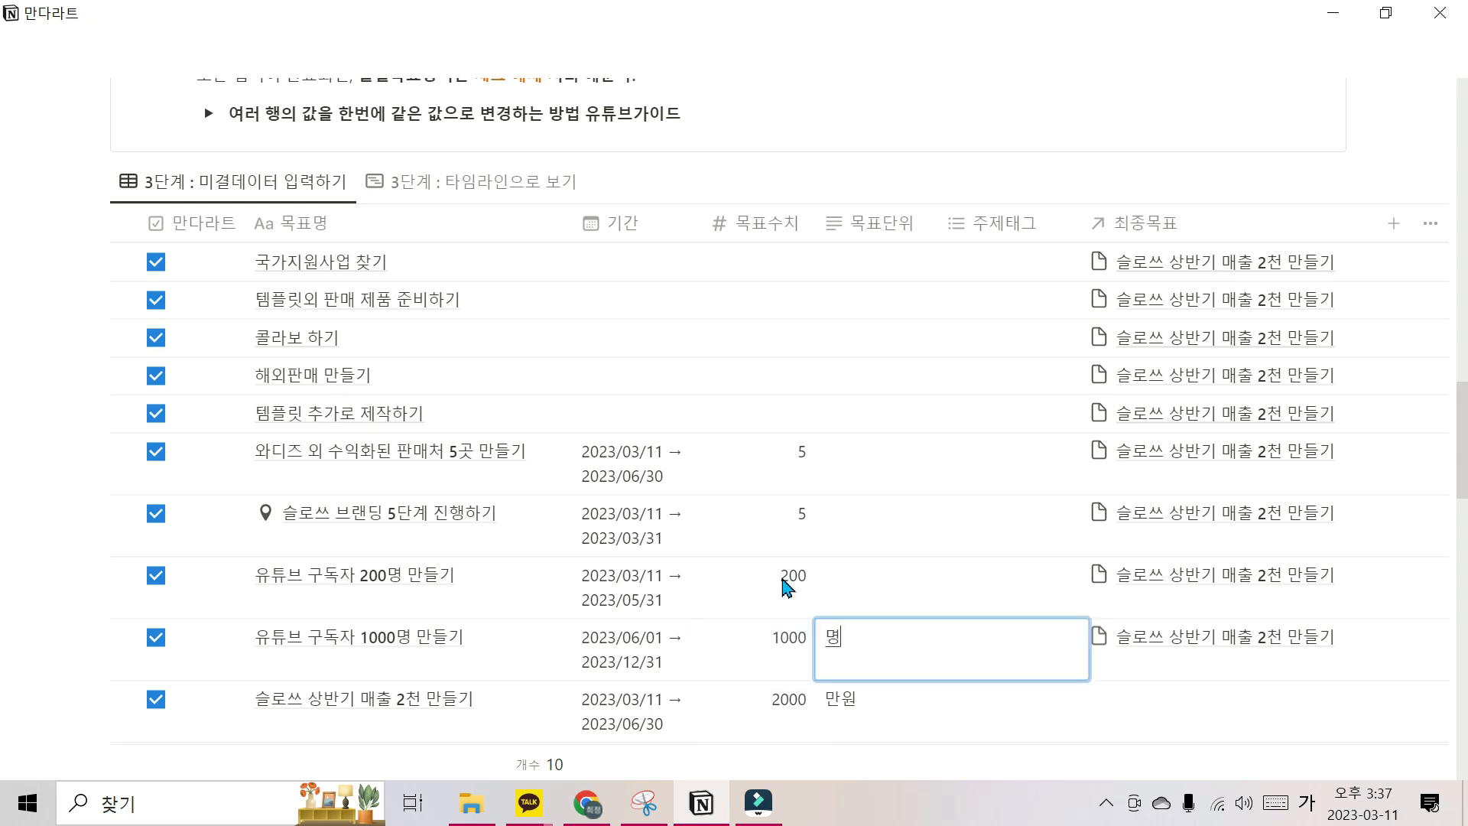
key("Escape")
key("Up")
type("명")
key("Return")
Enter the 목표단위 단계 for the 슬로쓰 브랜딩 goal and 곳 for the 와디즈 외 판매처 goal
key("Up")
key("Up")
type("던")
key("Return")
key("Up")
key("Return")
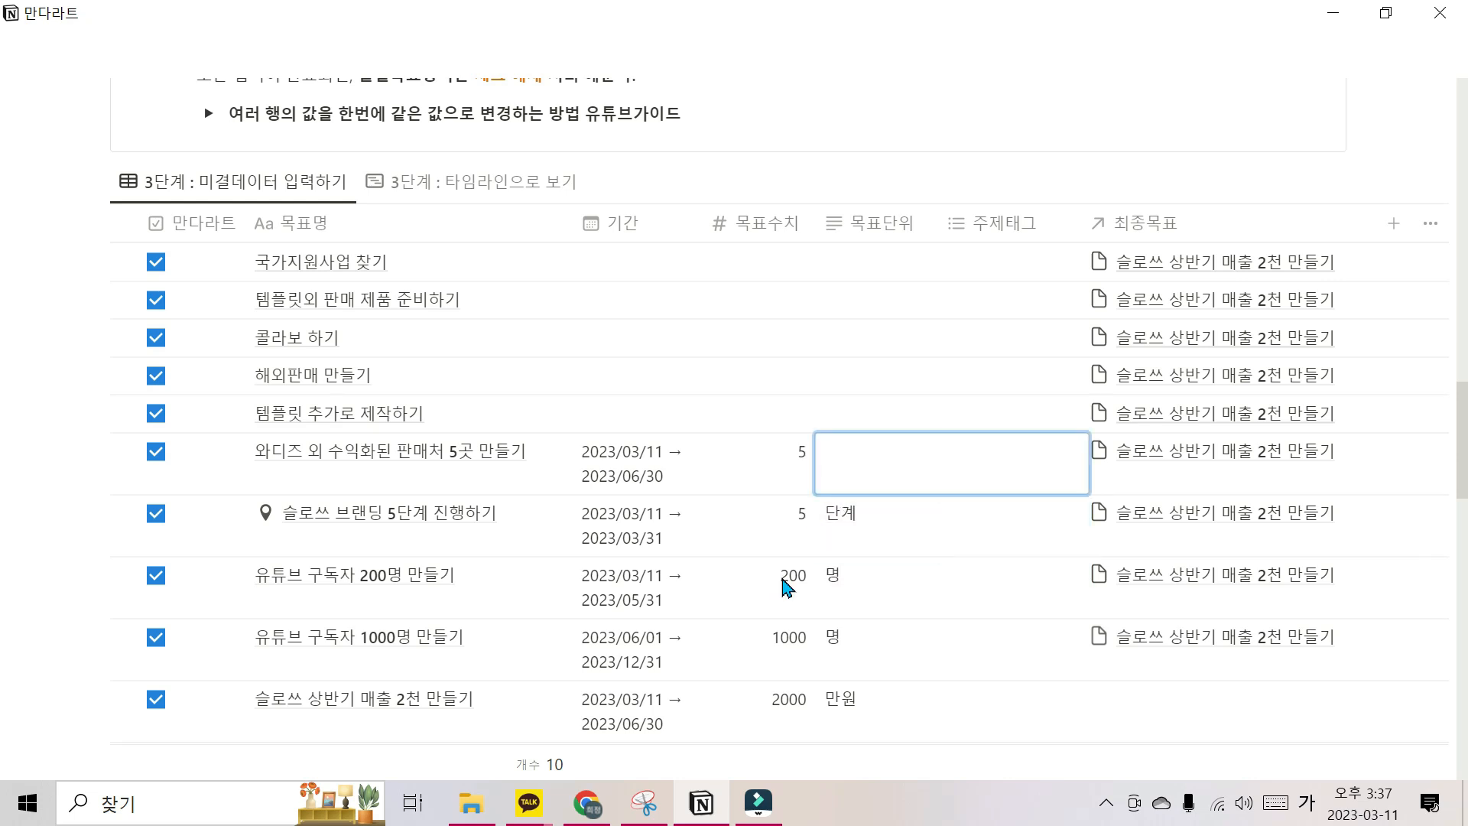
type("곳")
key("Return")
key("Down")
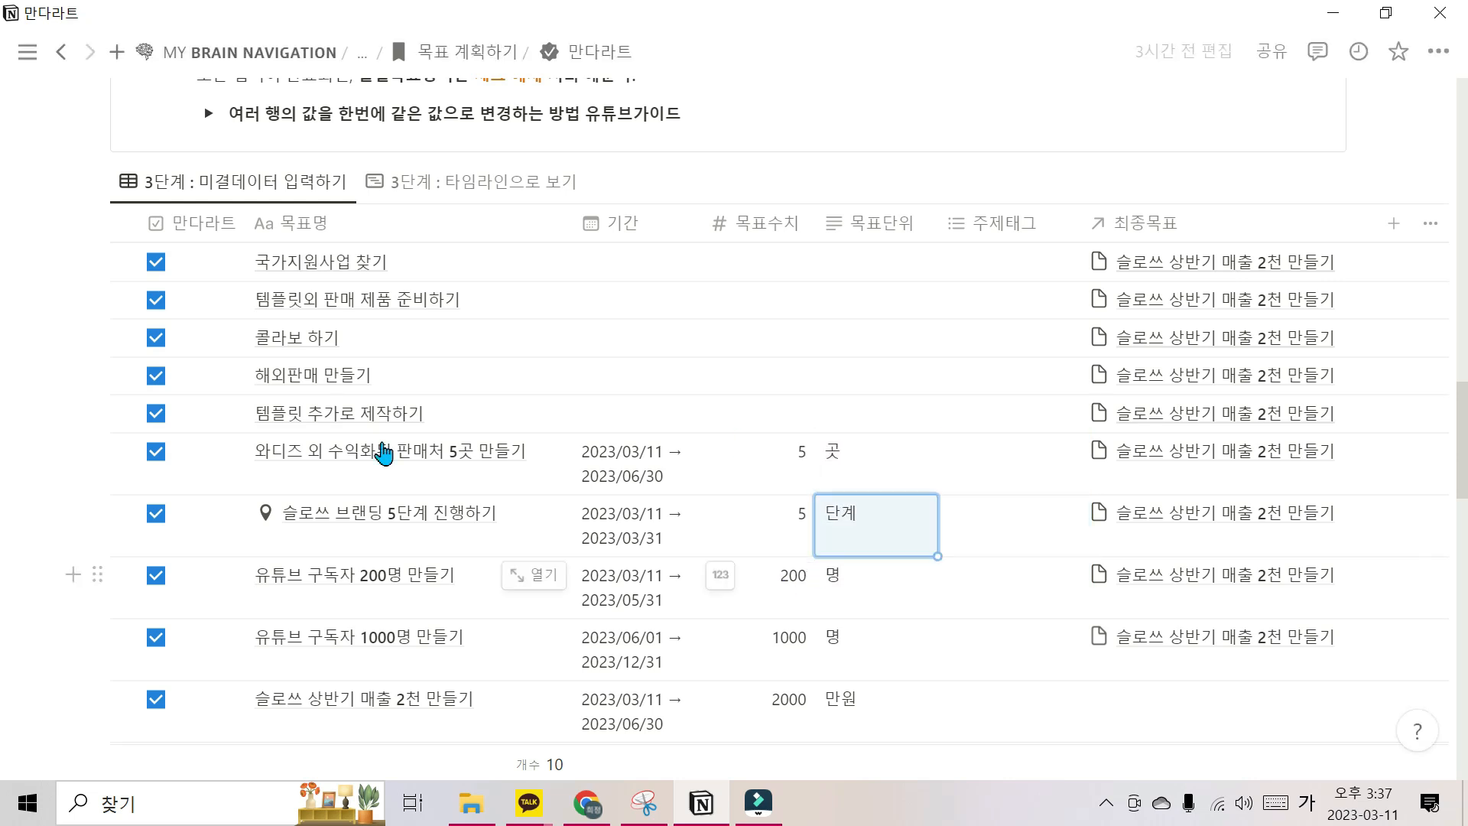
Create the 주제태그 수익화 and assign it to the goal 와디즈 외 수익화된 판매처 5곳 만들기
left_click(1001, 466)
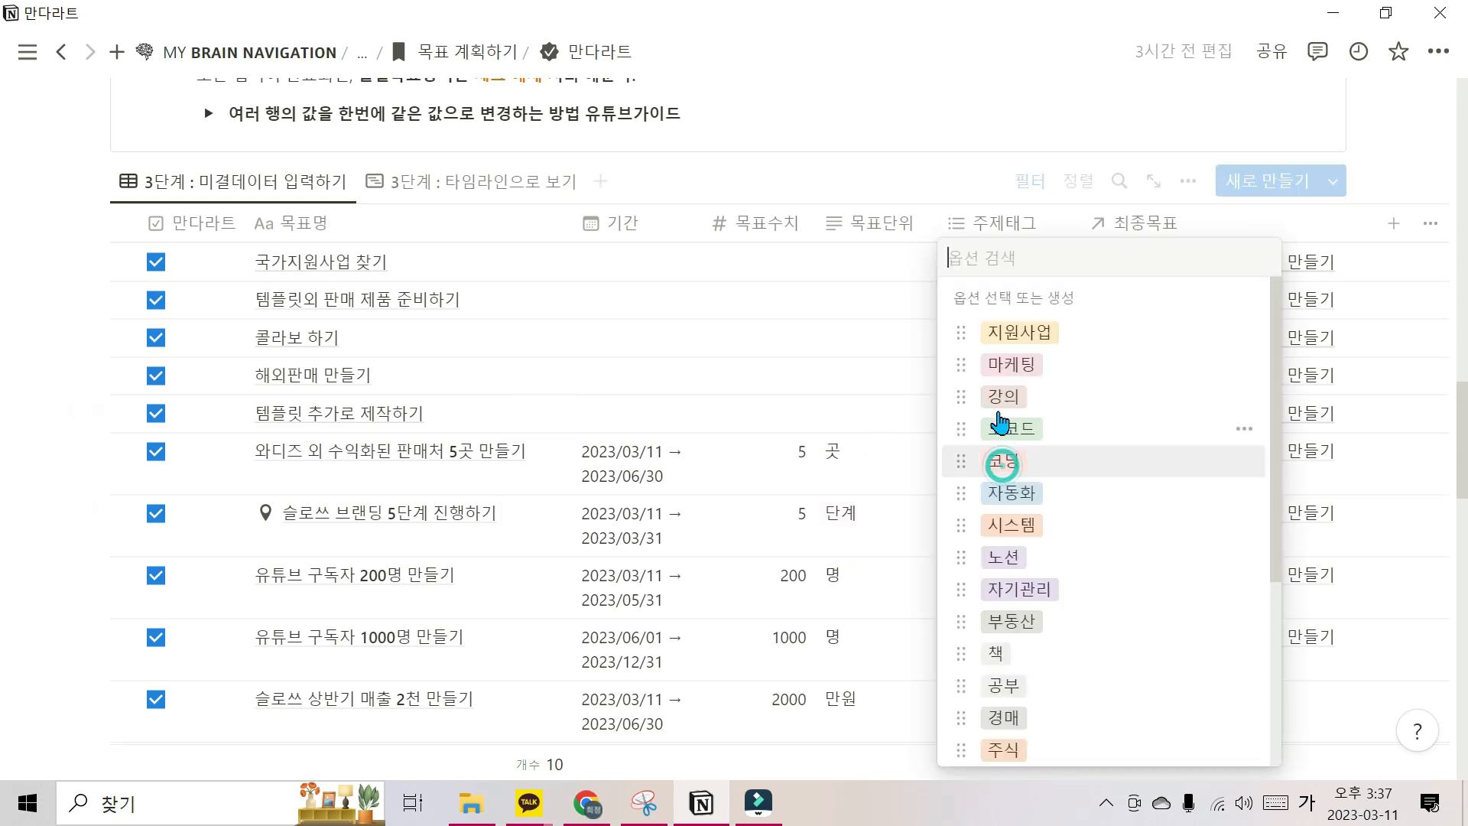
type("수익화")
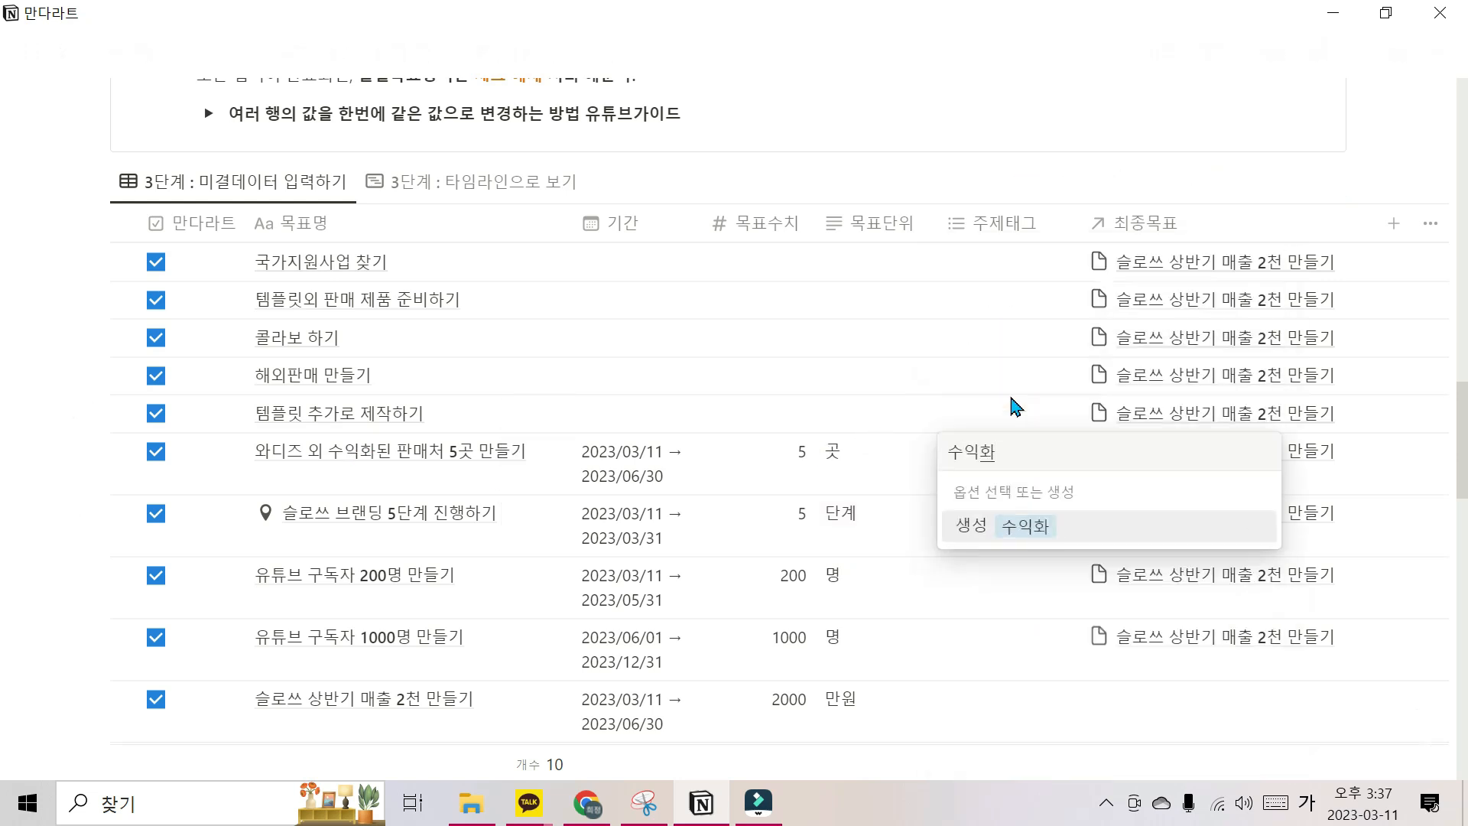
key("Return")
left_click(896, 475)
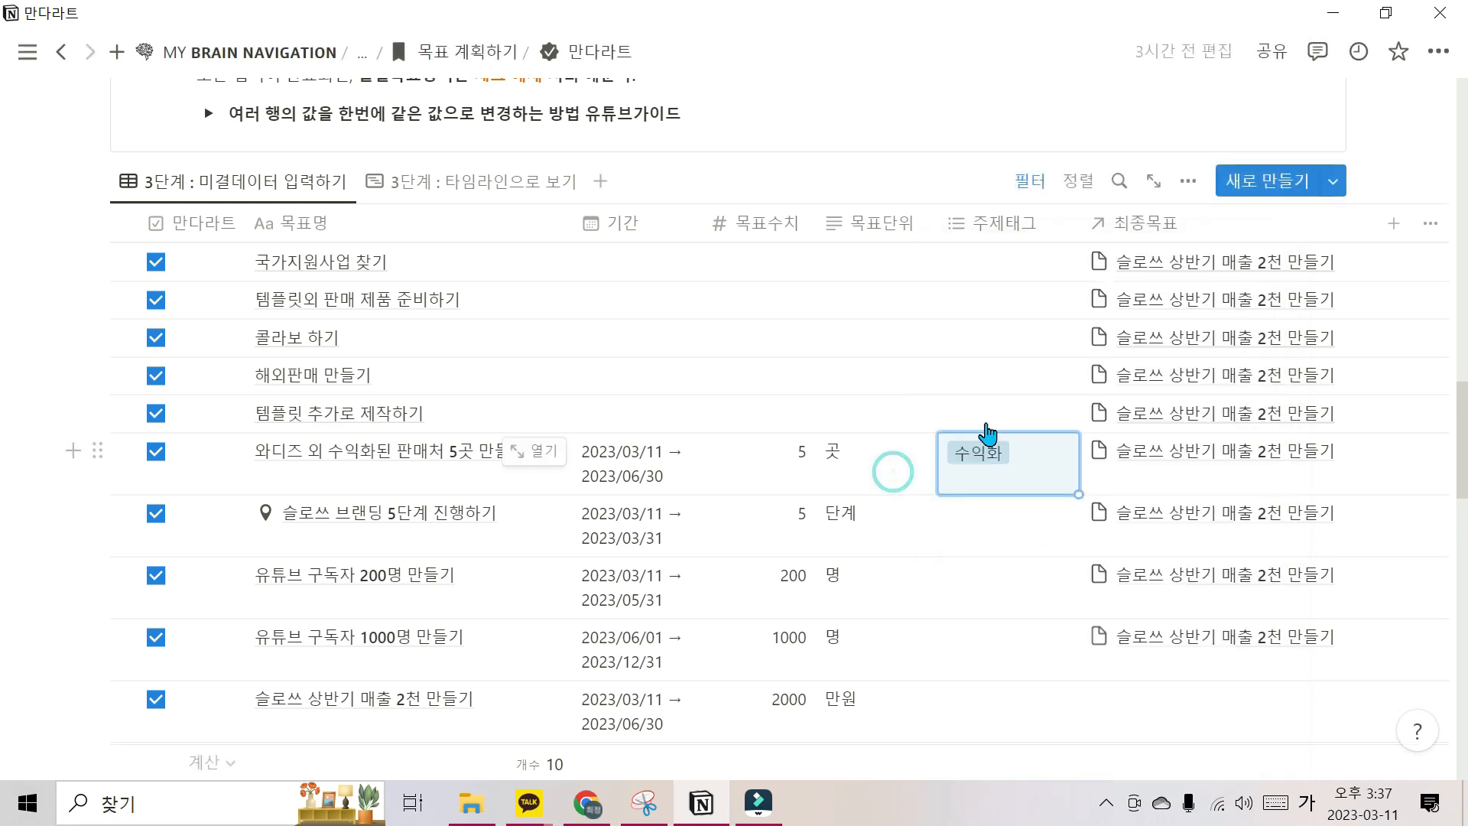
Add the 주제태그 유튜브 and SNS to the goal 유튜브 구독자 200명 만들기
left_click(1009, 608)
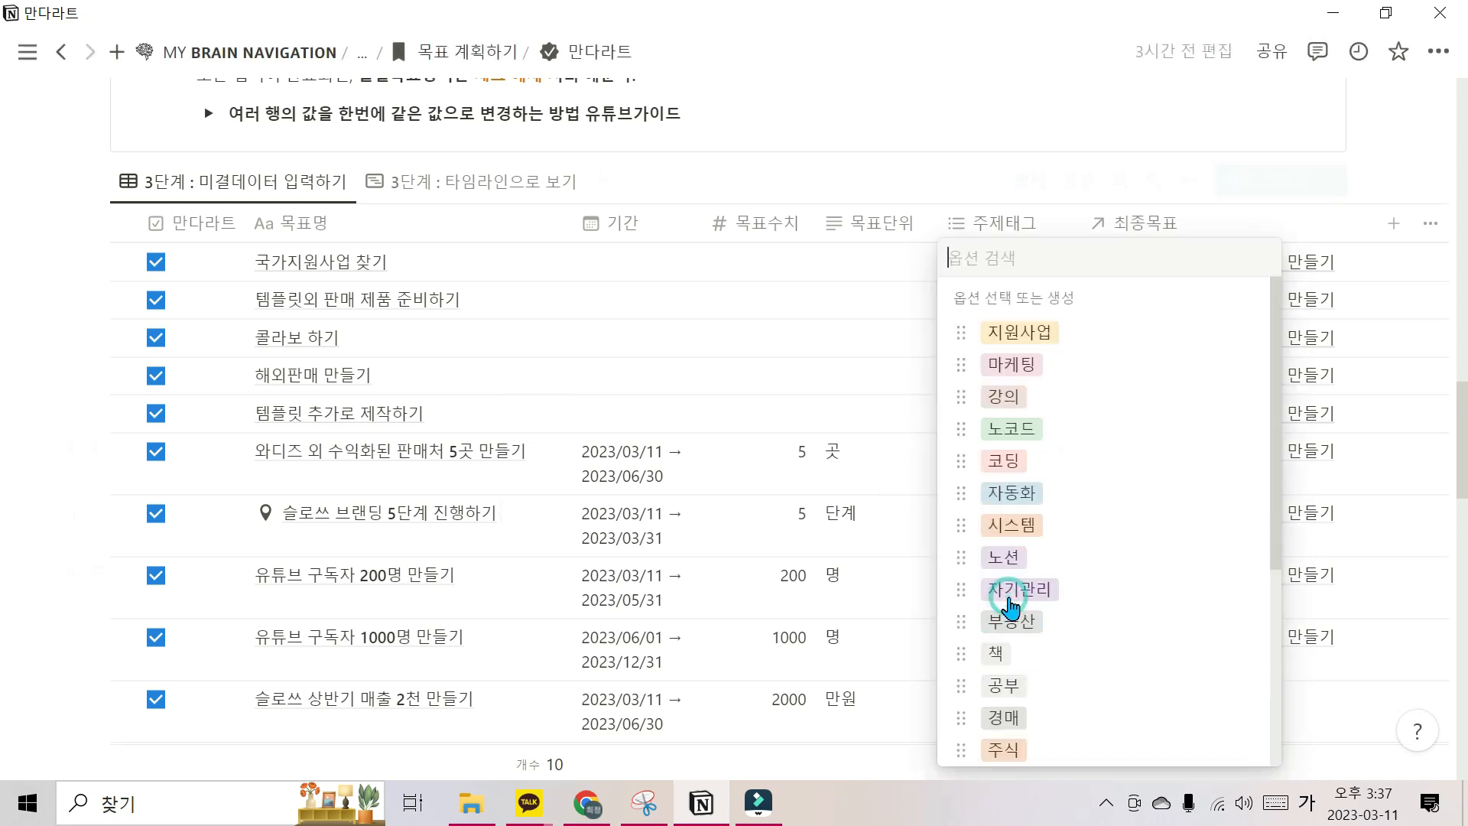
type("유튜브")
key("Return")
key("Hangul")
type("SNS")
key("Return")
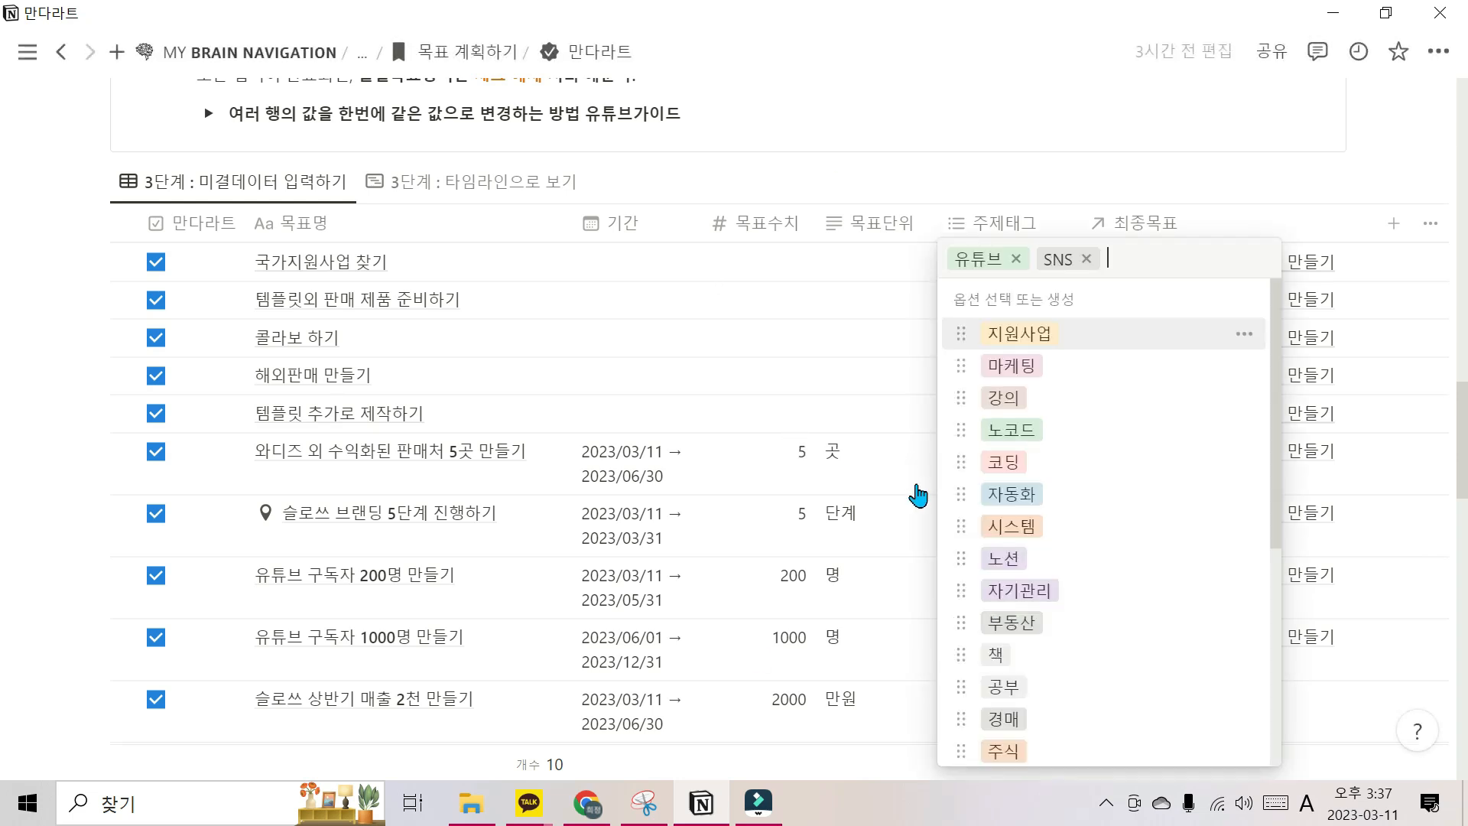
key("Escape")
Review the goal table on the 만다라트 page and the How to use instructions for completing the entries
scroll(808, 535, "down", 2)
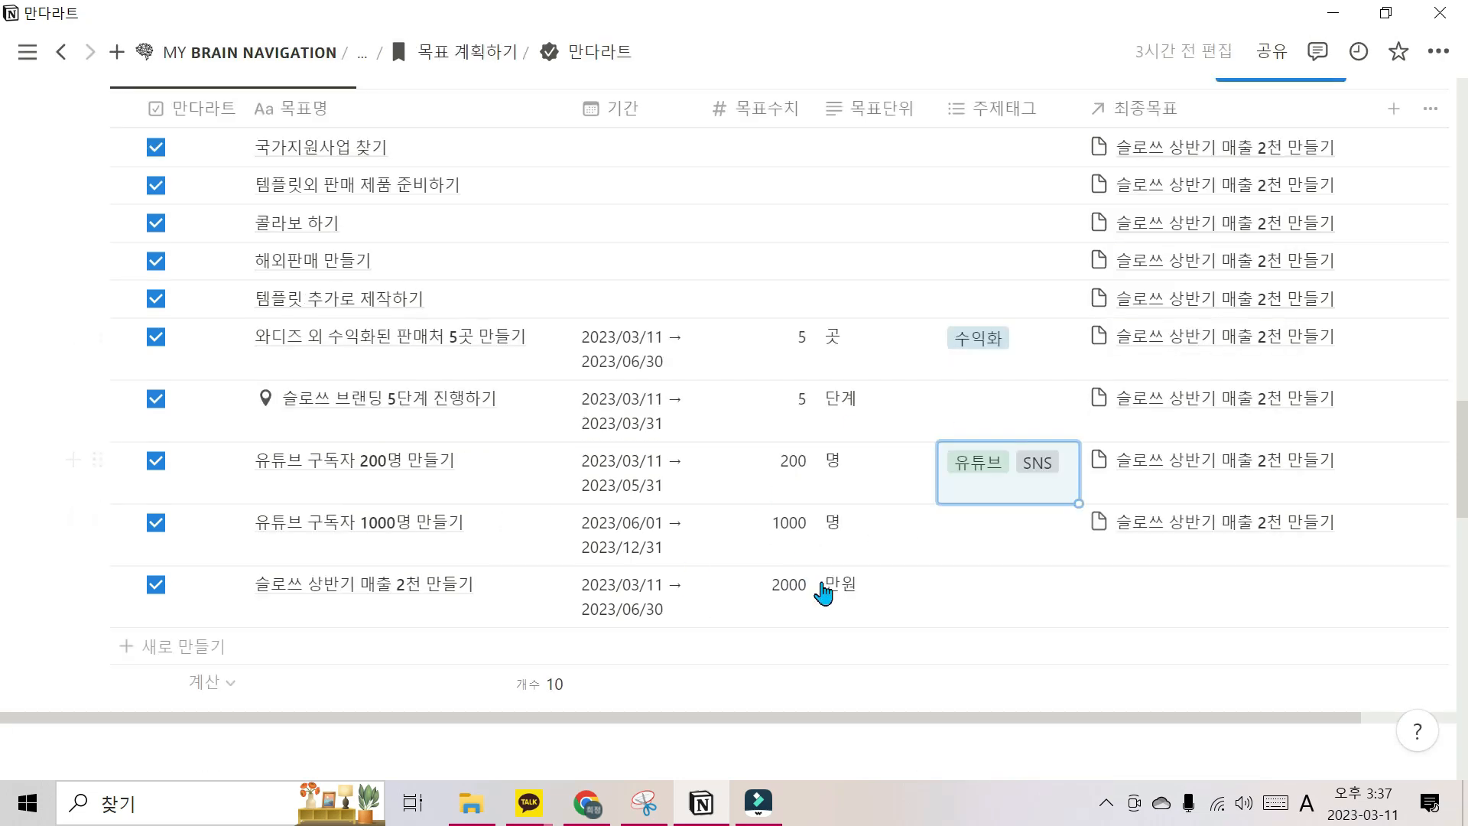
left_click(1105, 804)
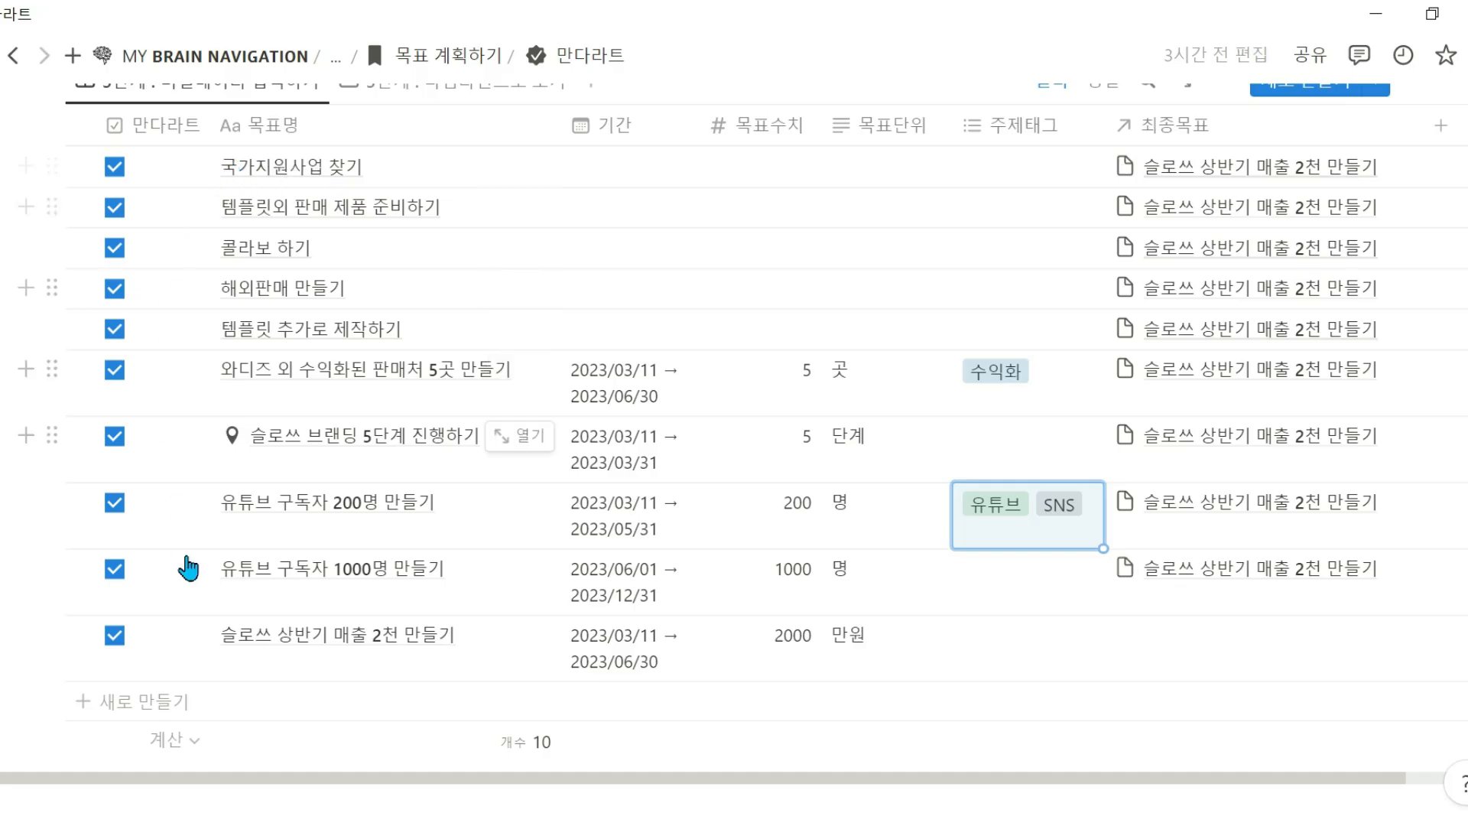
scroll(277, 417, "up", 1)
scroll(282, 405, "down", 1)
scroll(481, 462, "up", 2)
scroll(619, 374, "up", 10)
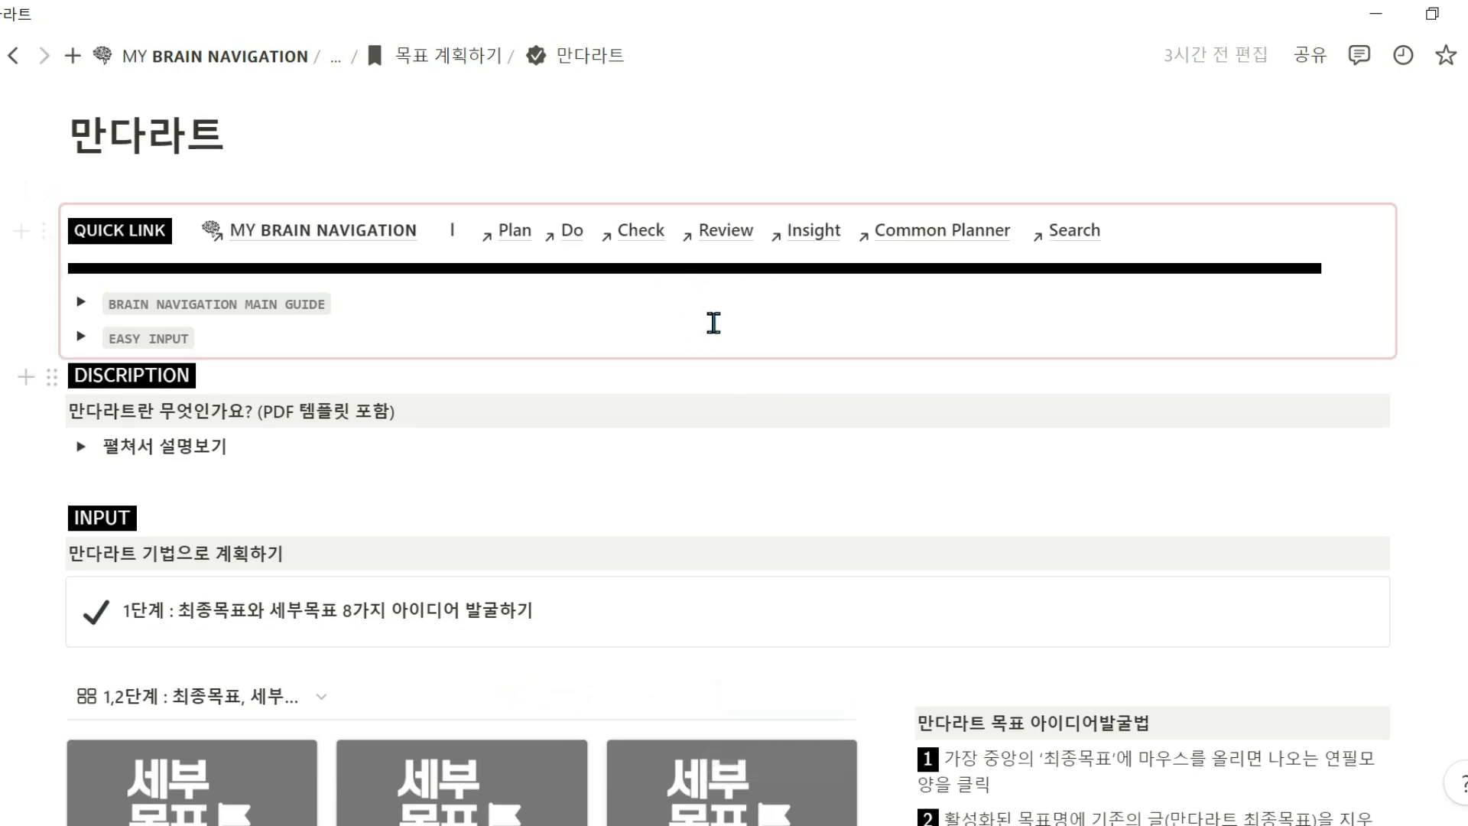
scroll(692, 294, "down", 15)
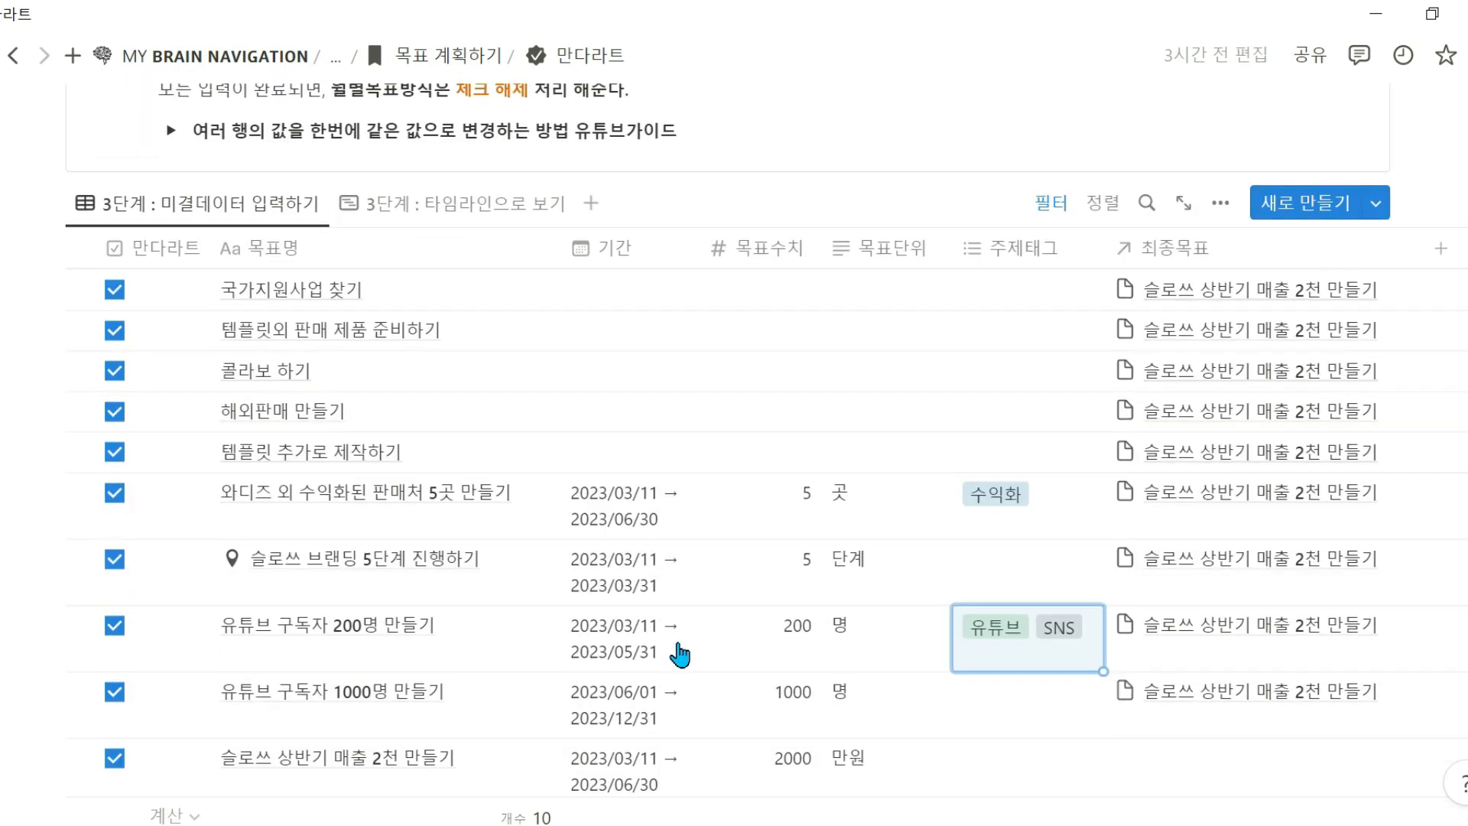
scroll(678, 646, "down", 2)
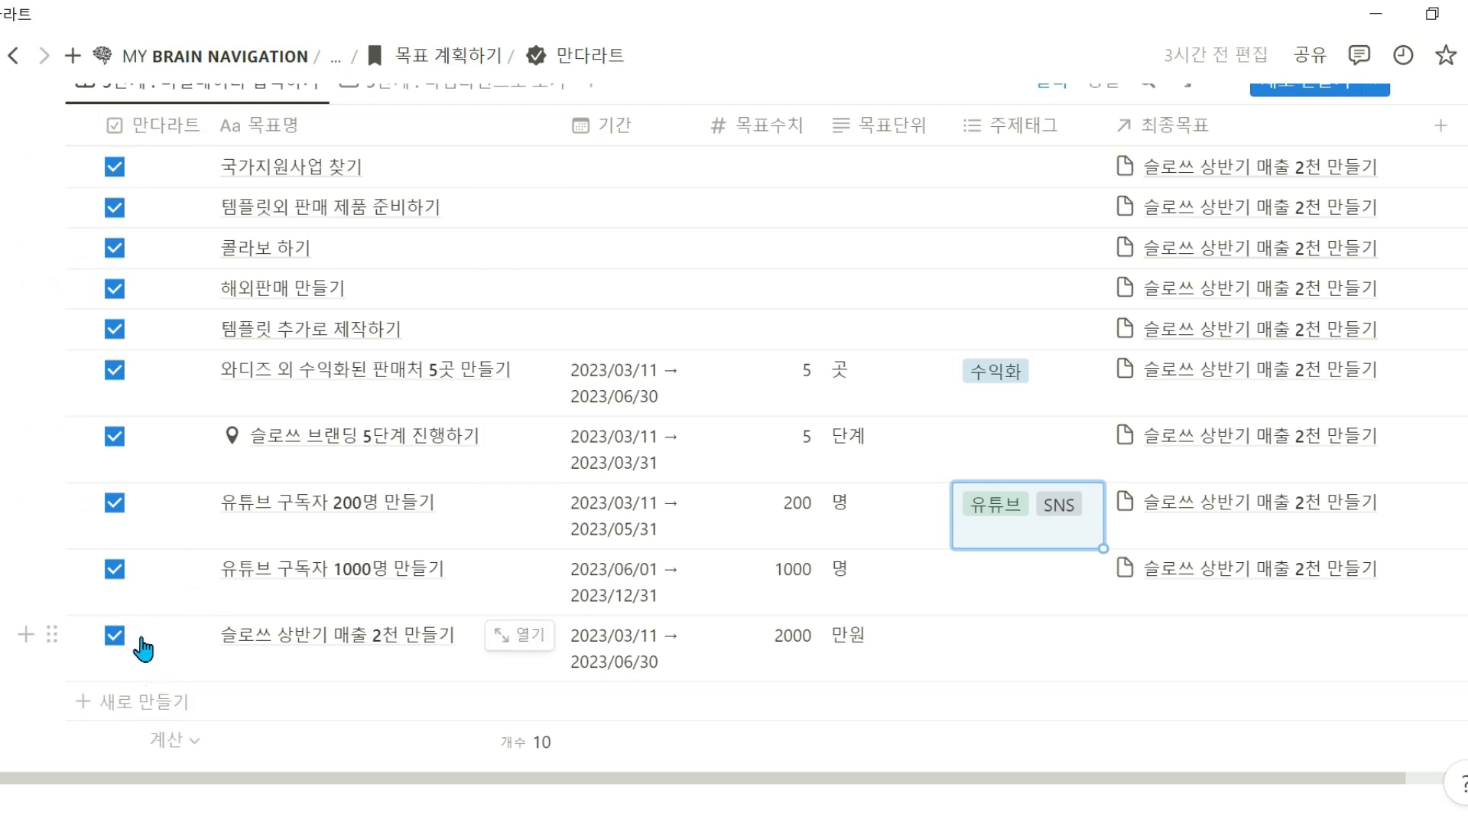
scroll(304, 298, "up", 2)
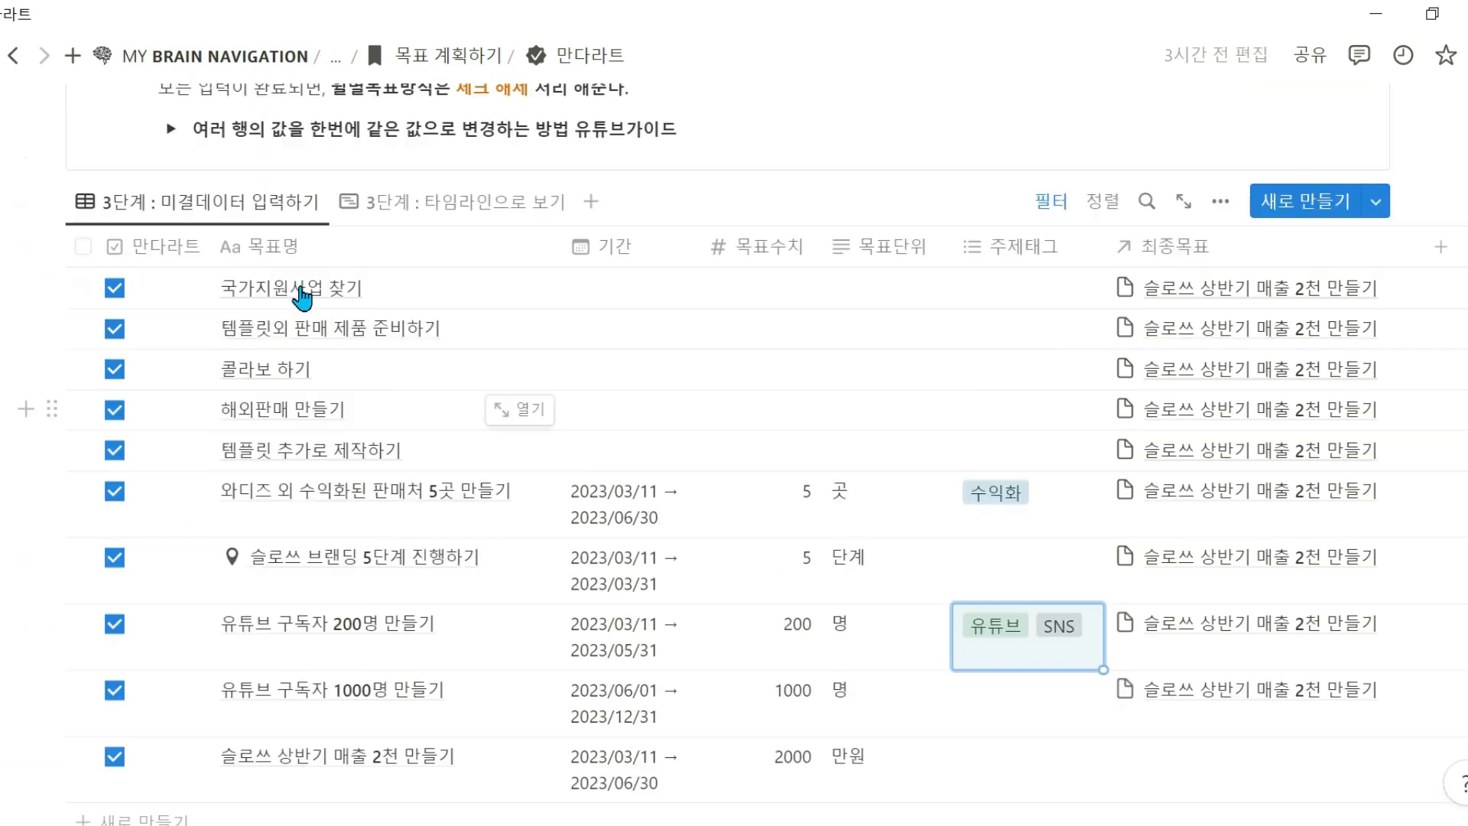
scroll(188, 206, "up", 2)
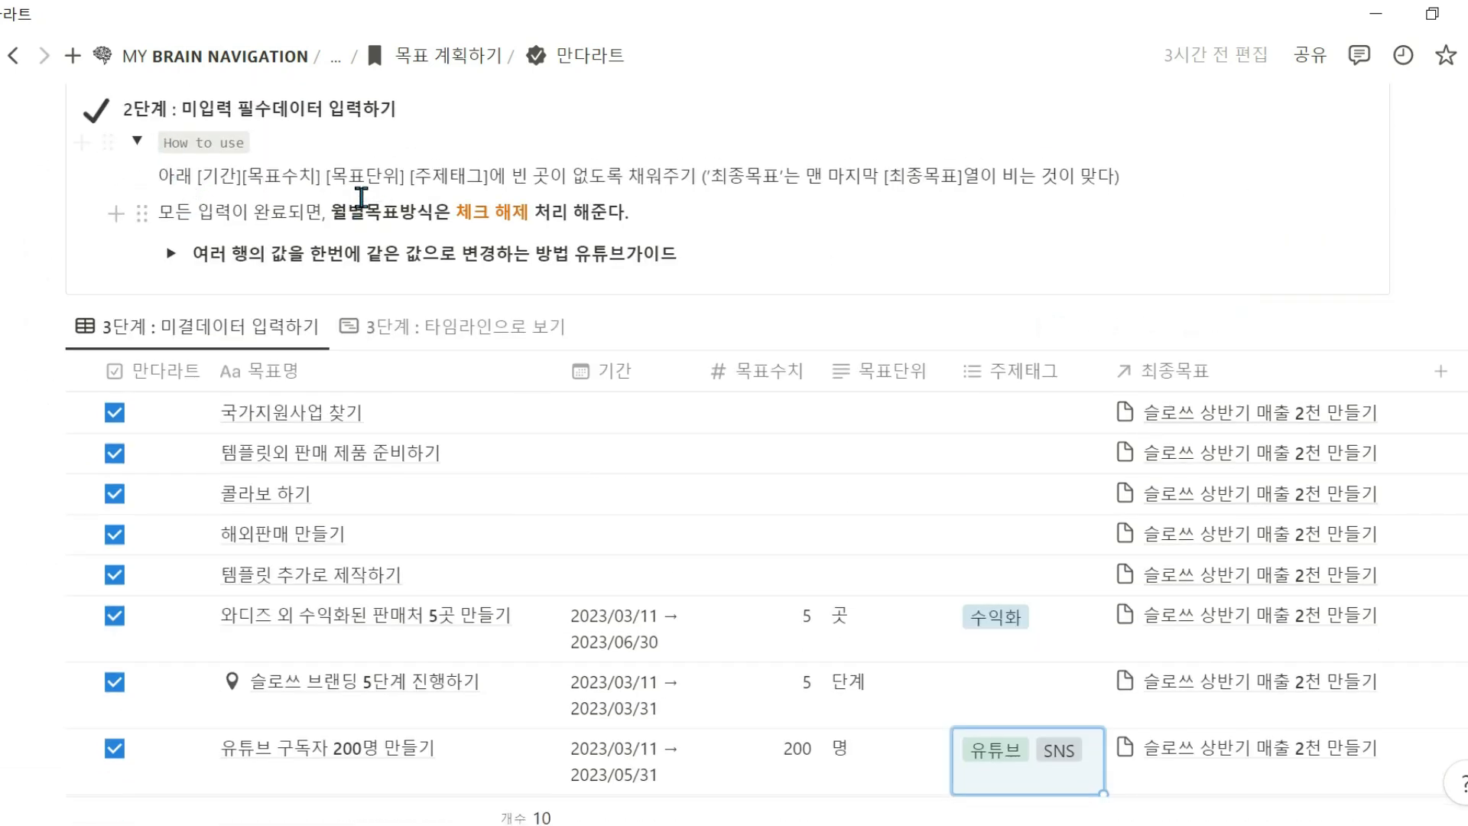
Select all goals in the 미결데이터 입력하기 table and uncheck their 만다라트 property in one go
scroll(459, 244, "down", 2)
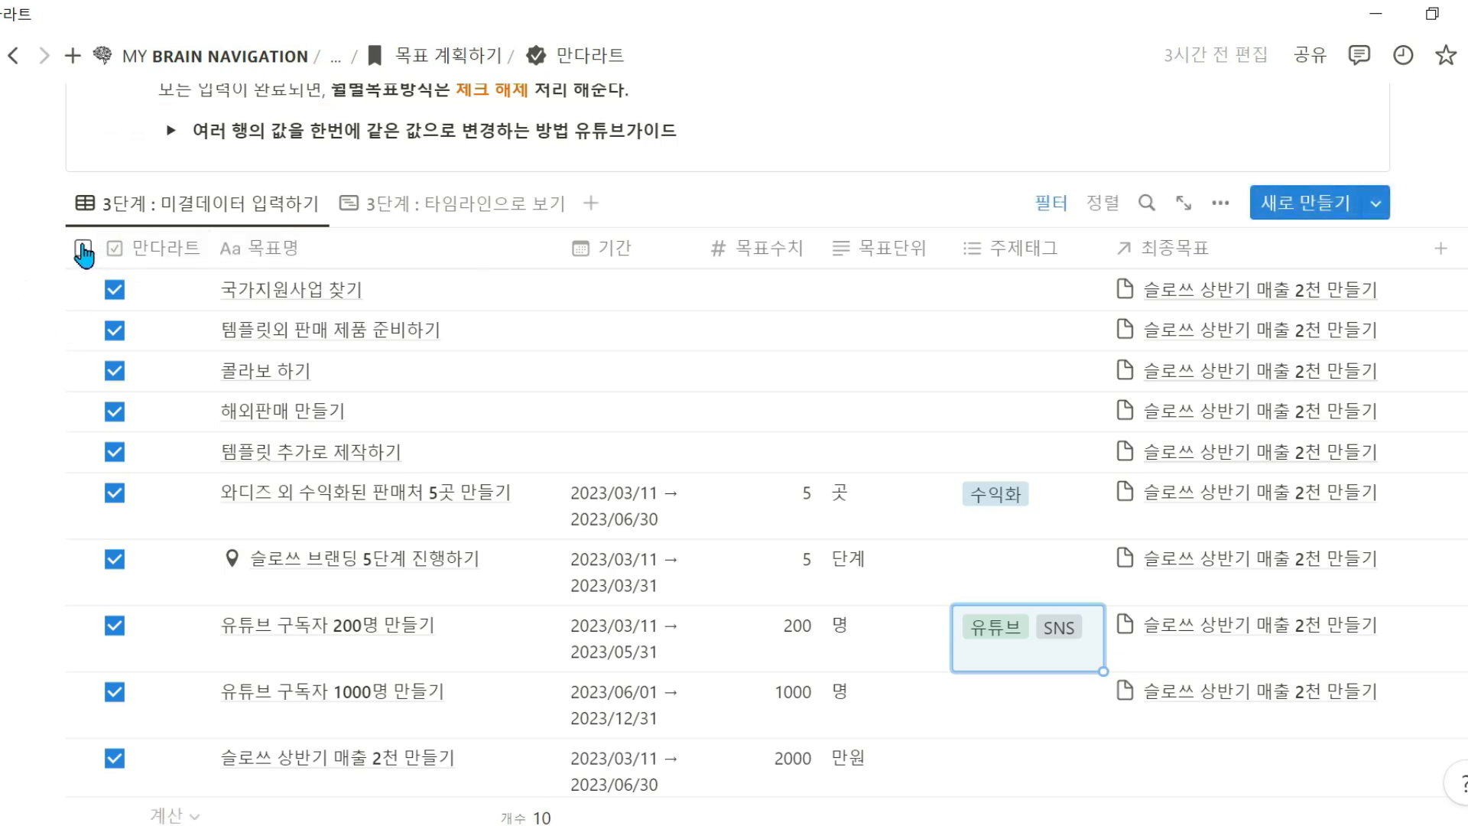
left_click(82, 249)
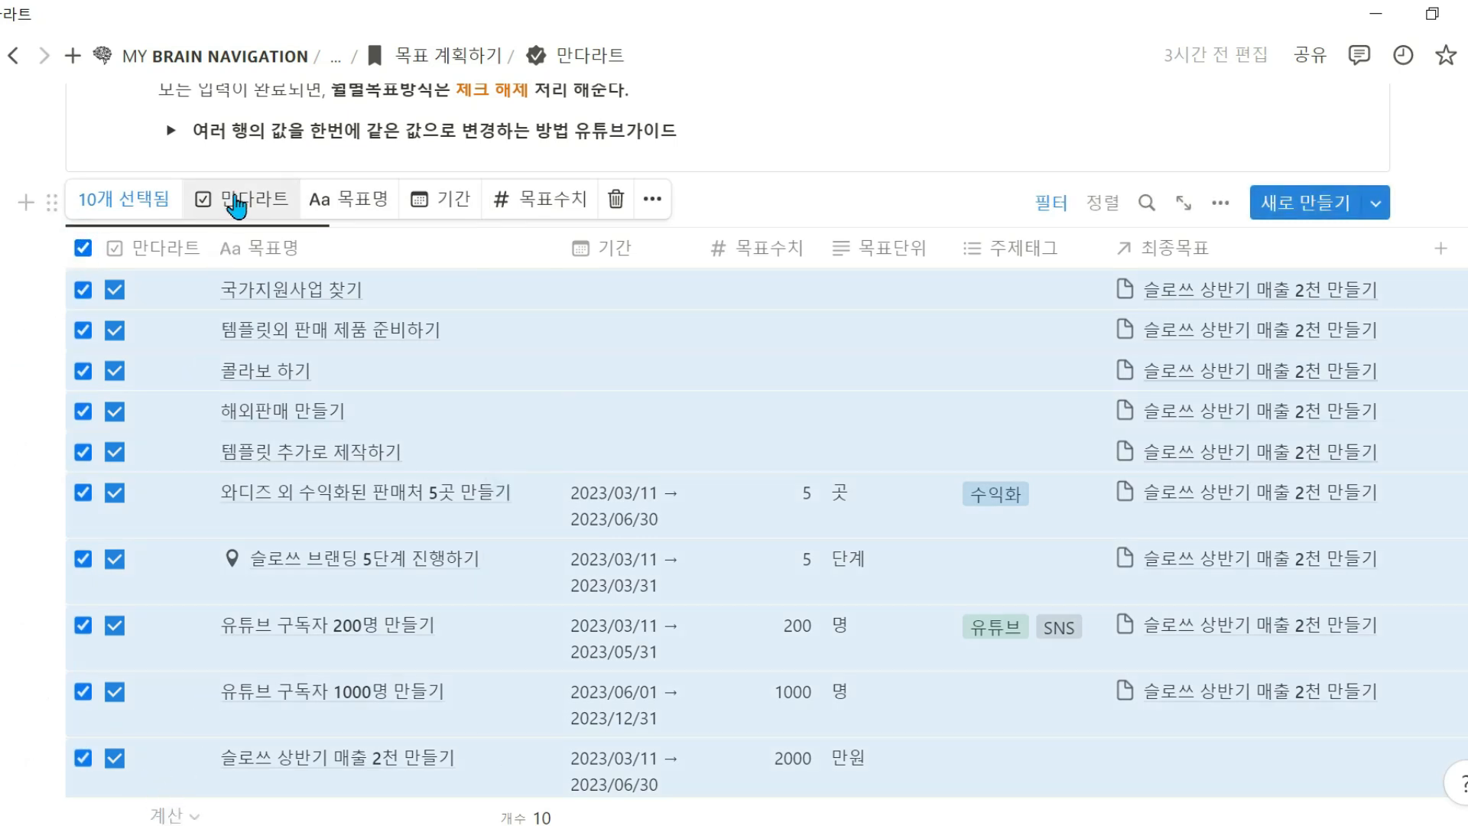
left_click(233, 204)
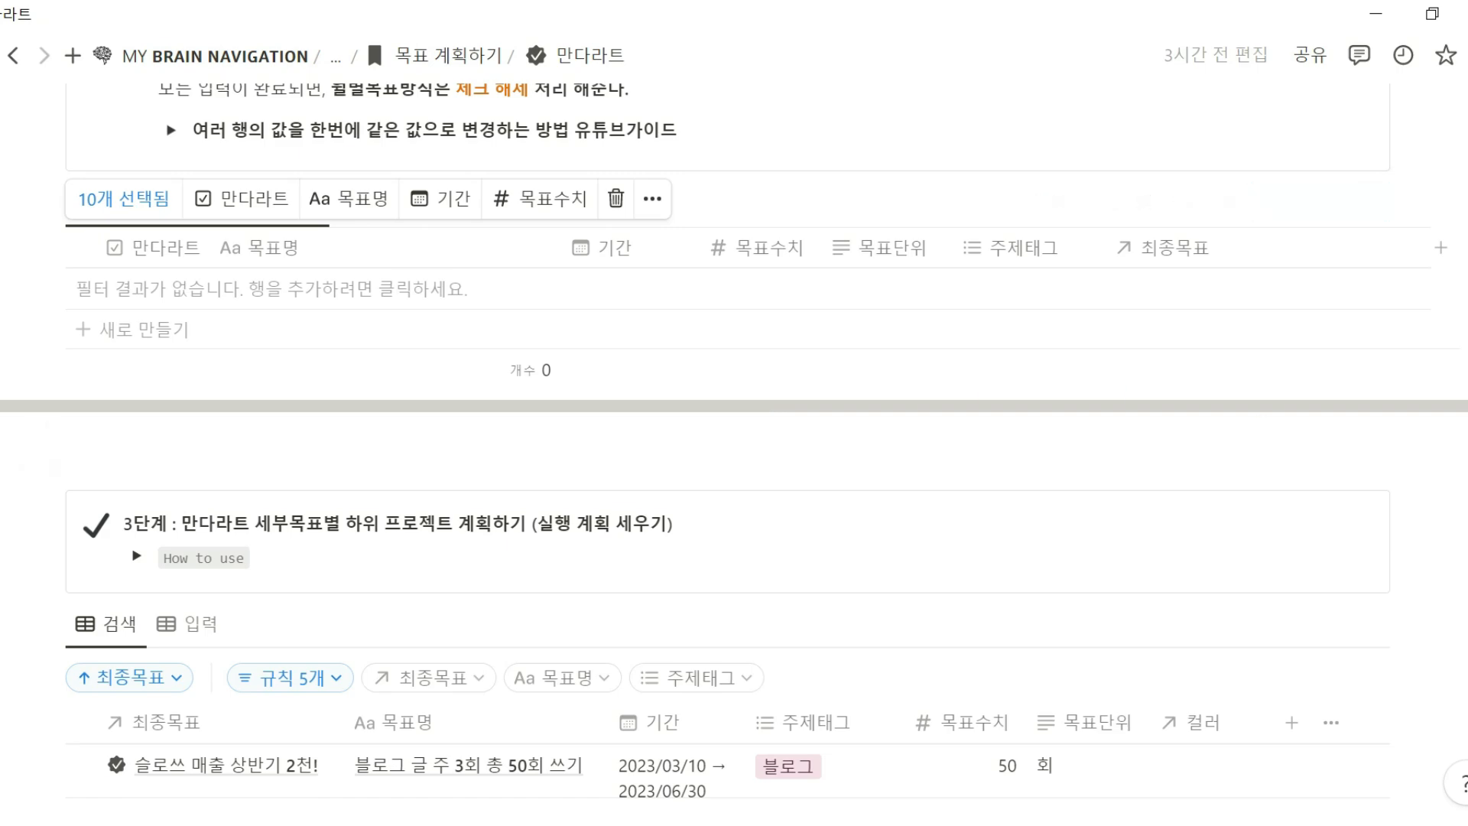
Open the MY BRAIN NAVIGATION main page and go to its 2023 최종목표 section
scroll(367, 306, "up", 20)
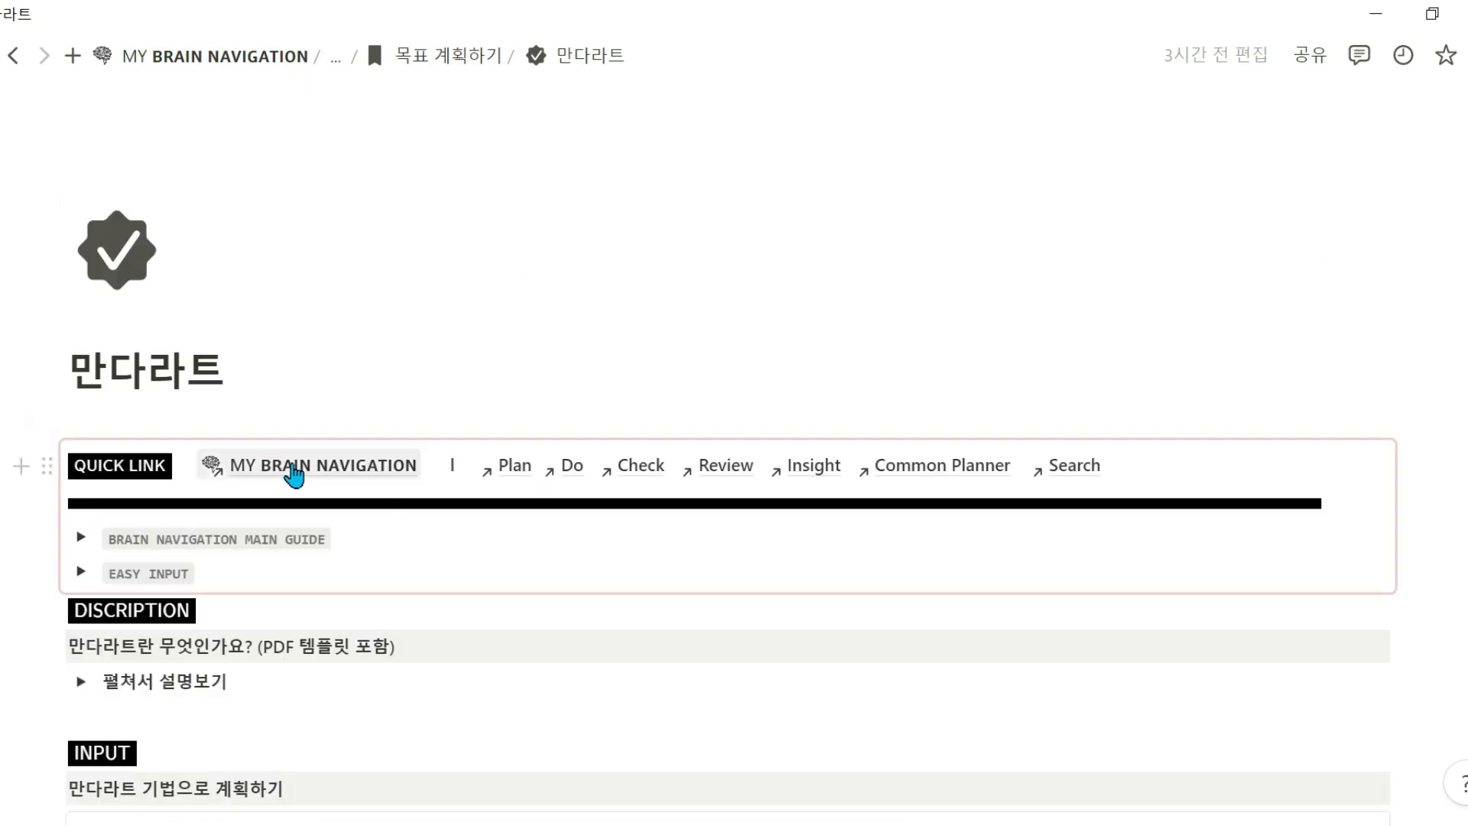
left_click(293, 468)
scroll(938, 534, "down", 8)
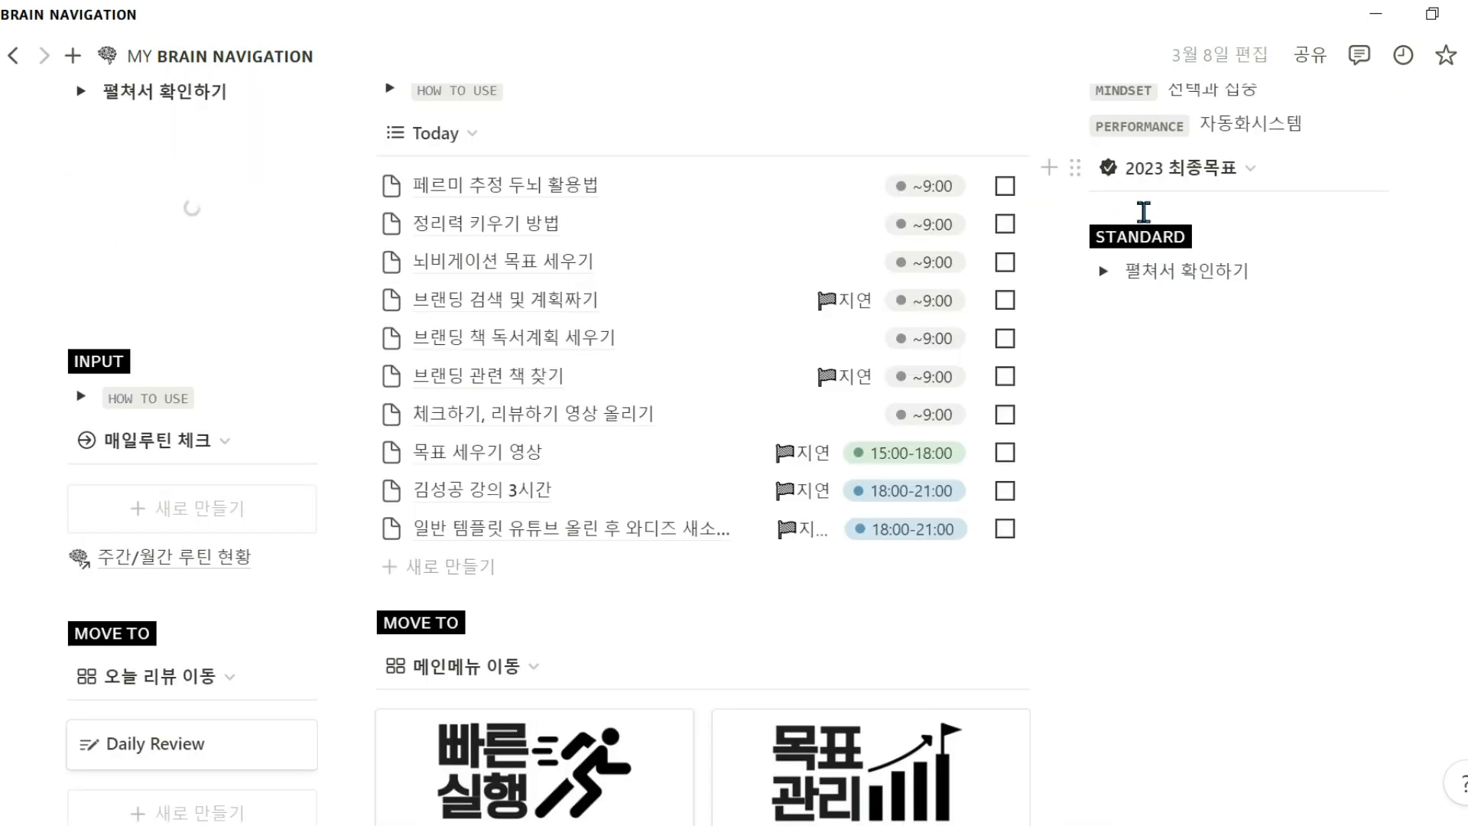
Look through the 2023 최종목표 cards on the main page for the newly added goals
scroll(1065, 446, "down", 5)
scroll(1083, 452, "down", 8)
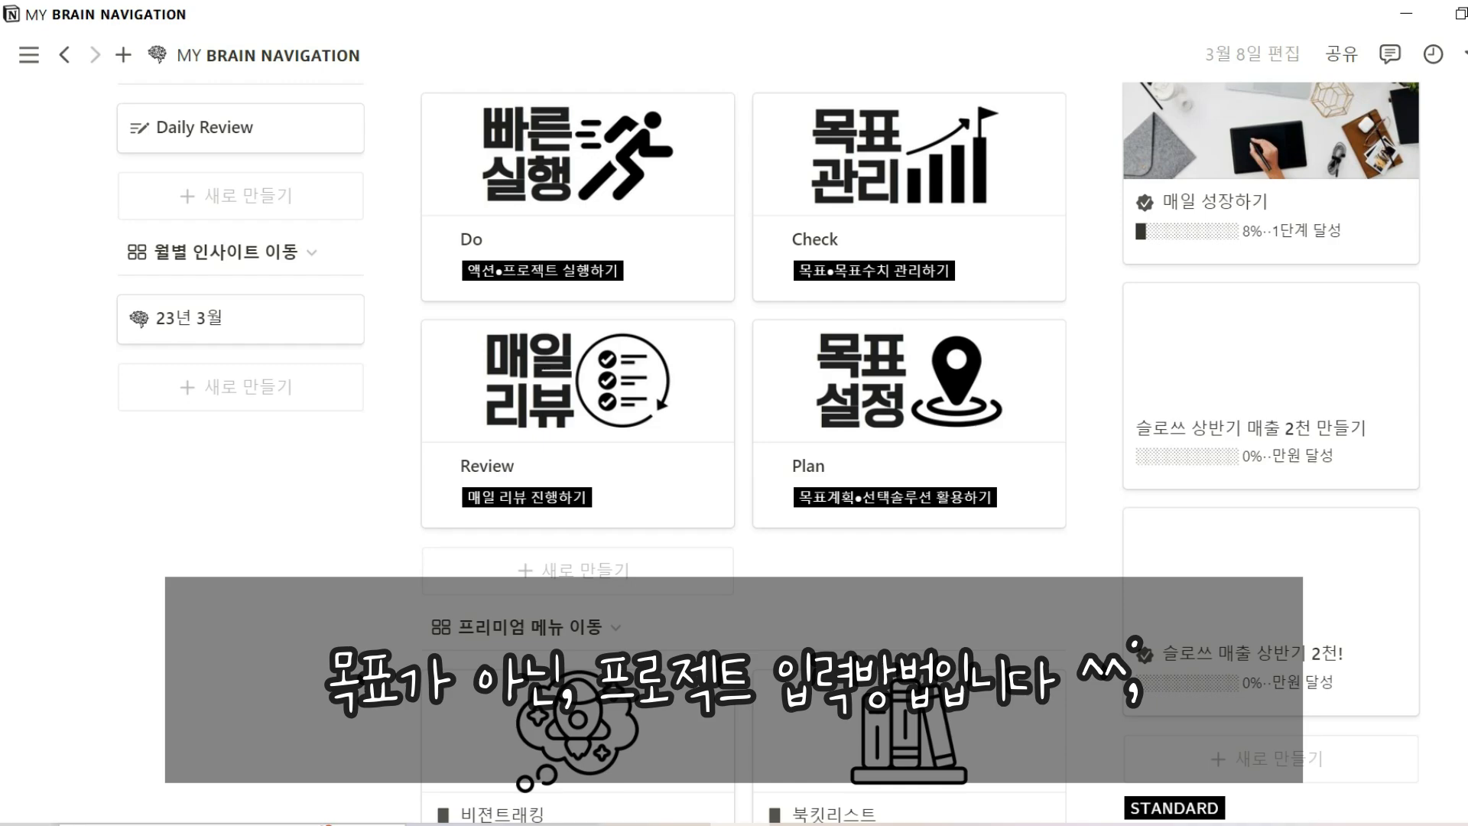
scroll(225, 601, "up", 10)
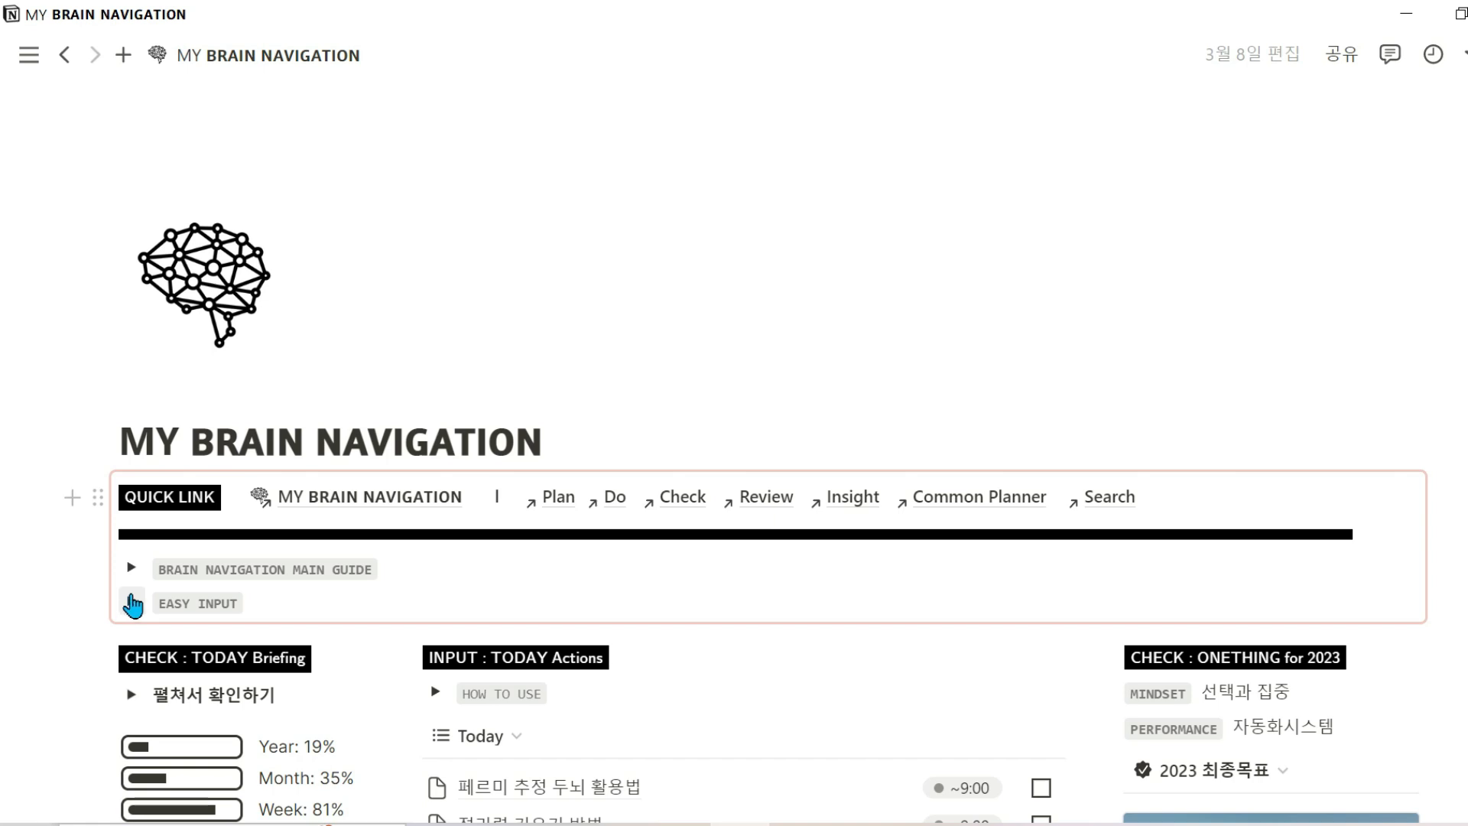
Open 프로젝트 계획하기 from the Plan page and review the sub-goals grouped under each final goal
scroll(557, 390, "down", 2)
left_click(557, 379)
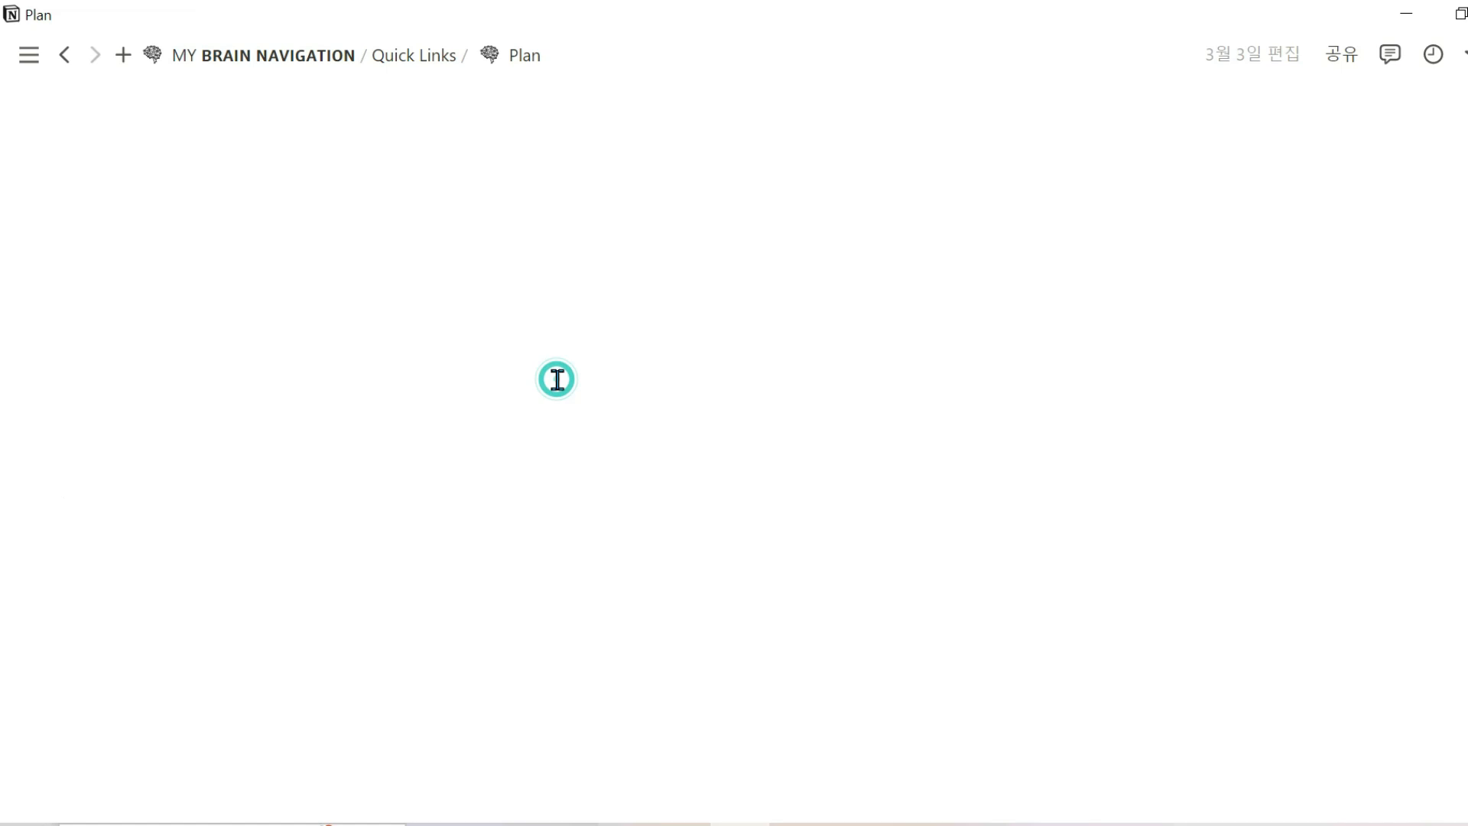
scroll(567, 413, "down", 6)
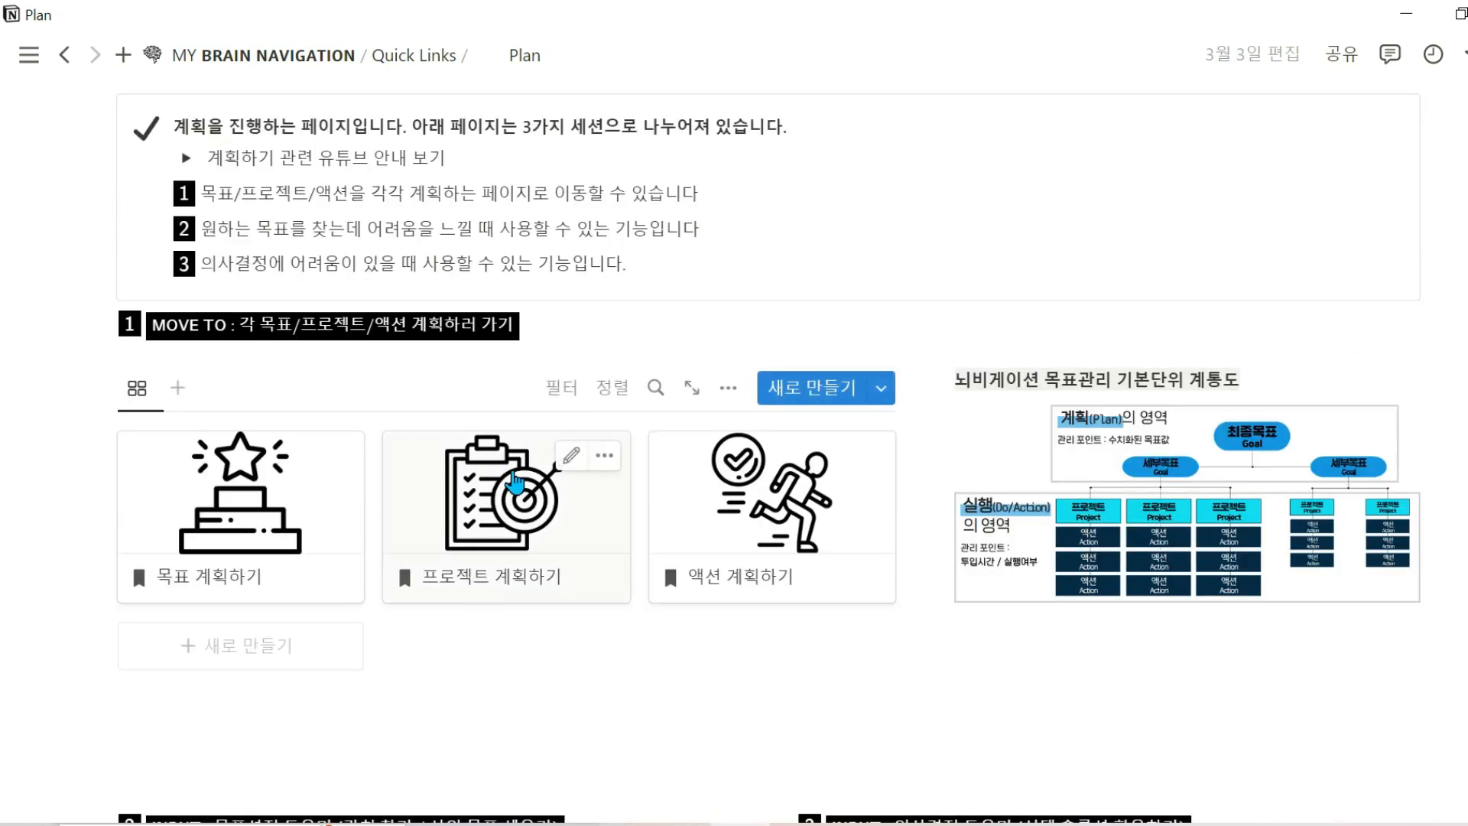
left_click(513, 482)
scroll(515, 468, "down", 7)
scroll(516, 470, "down", 8)
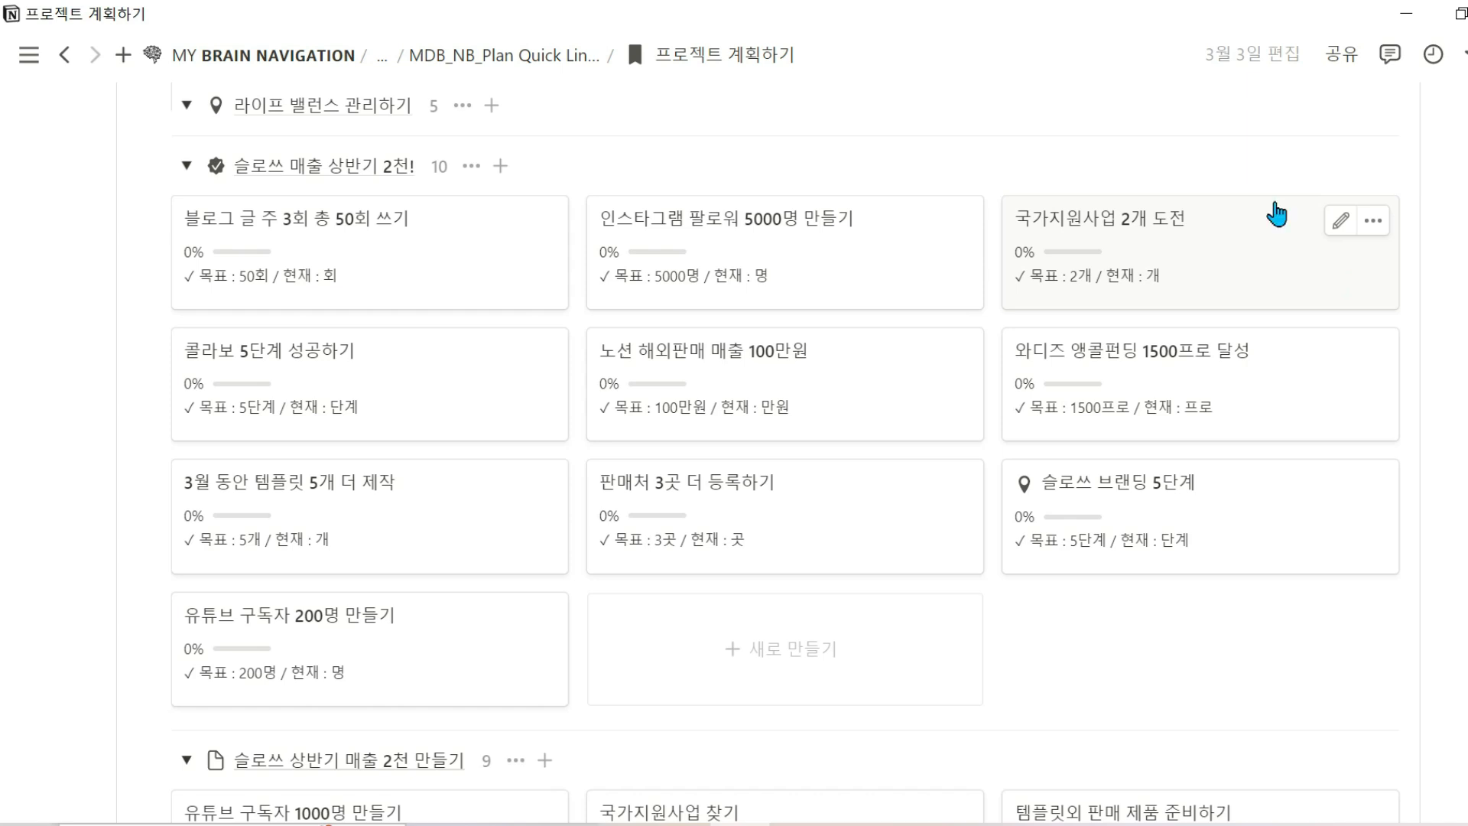
From the main page, open the goal 슬로쓰 상반기 매출 2천 만들기 and apply the 하위 세부목표 계획 template
left_click(214, 50)
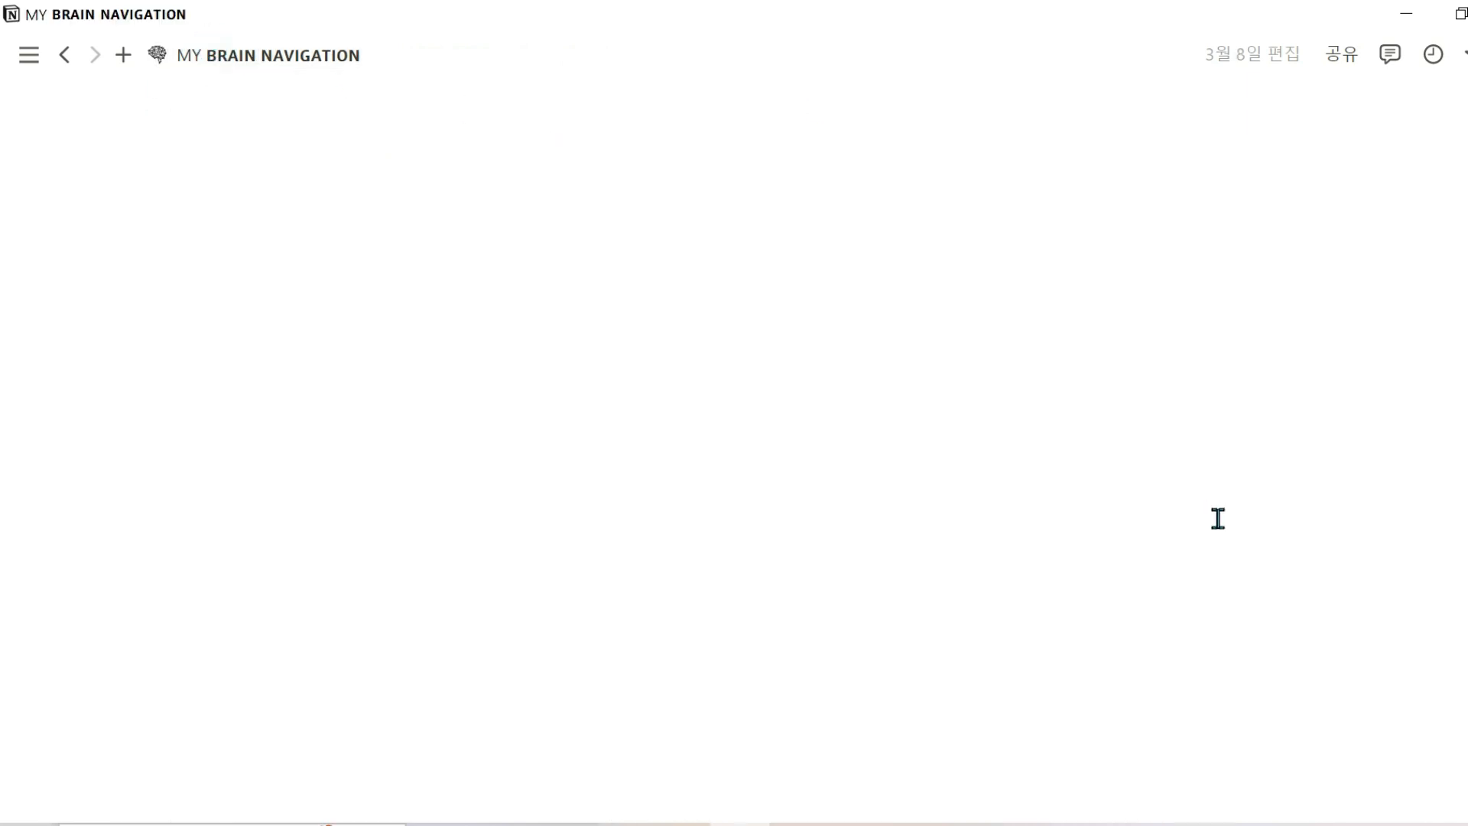
scroll(1301, 554, "down", 5)
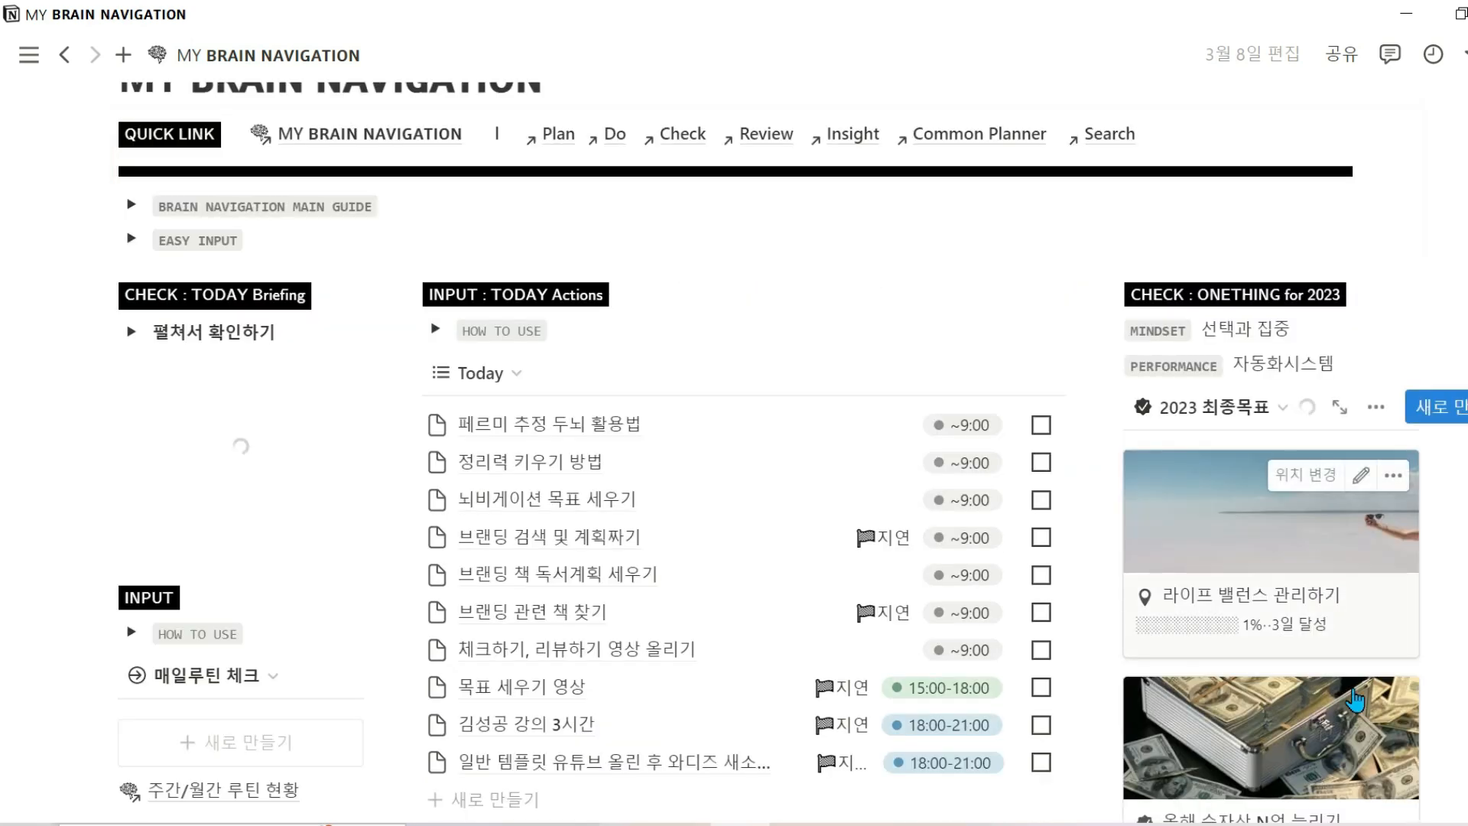
scroll(1292, 634, "down", 6)
scroll(1299, 612, "down", 5)
scroll(1281, 485, "up", 1)
left_click(1281, 482)
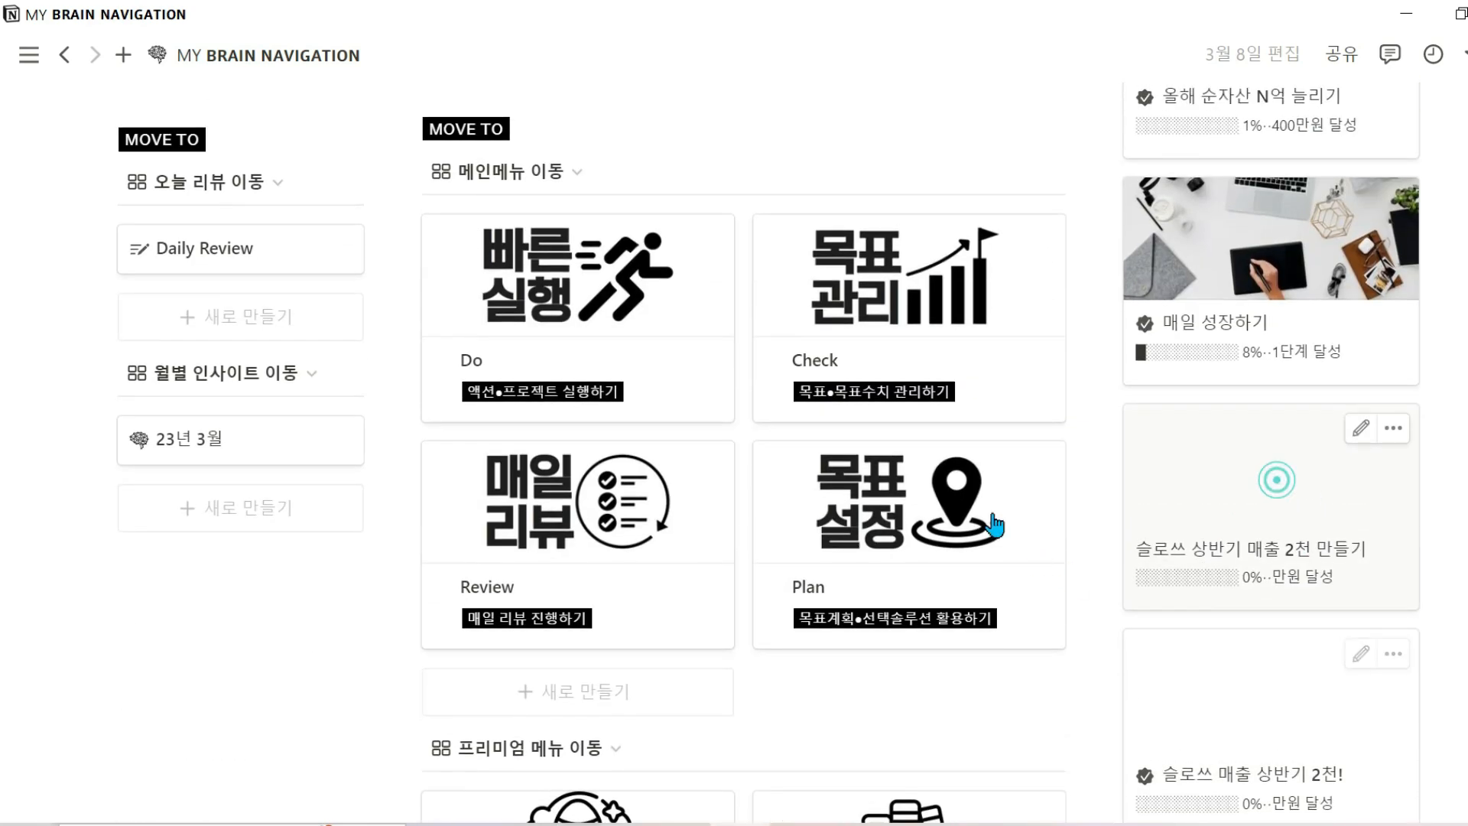
scroll(658, 511, "down", 10)
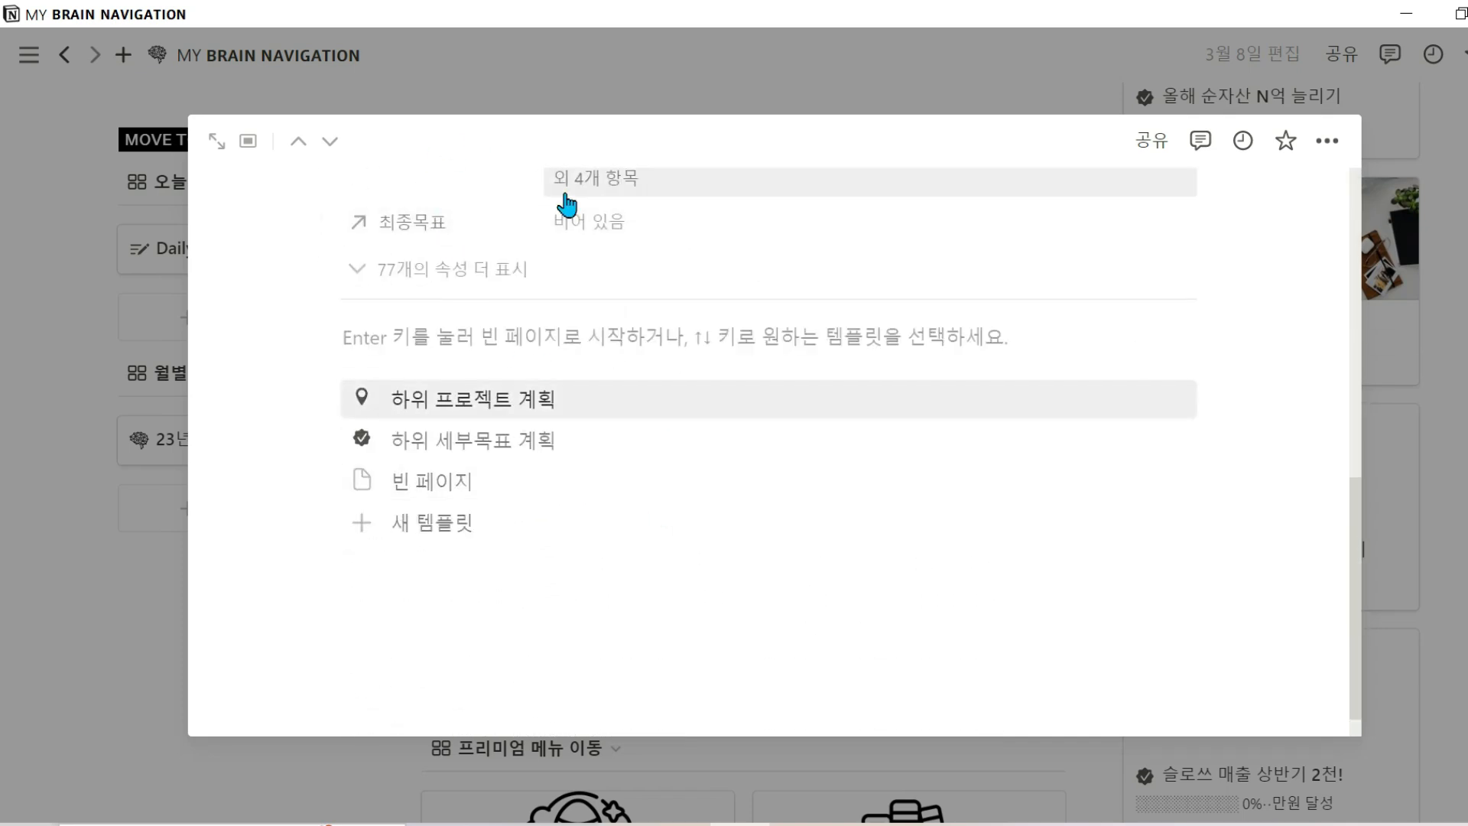
left_click(508, 439)
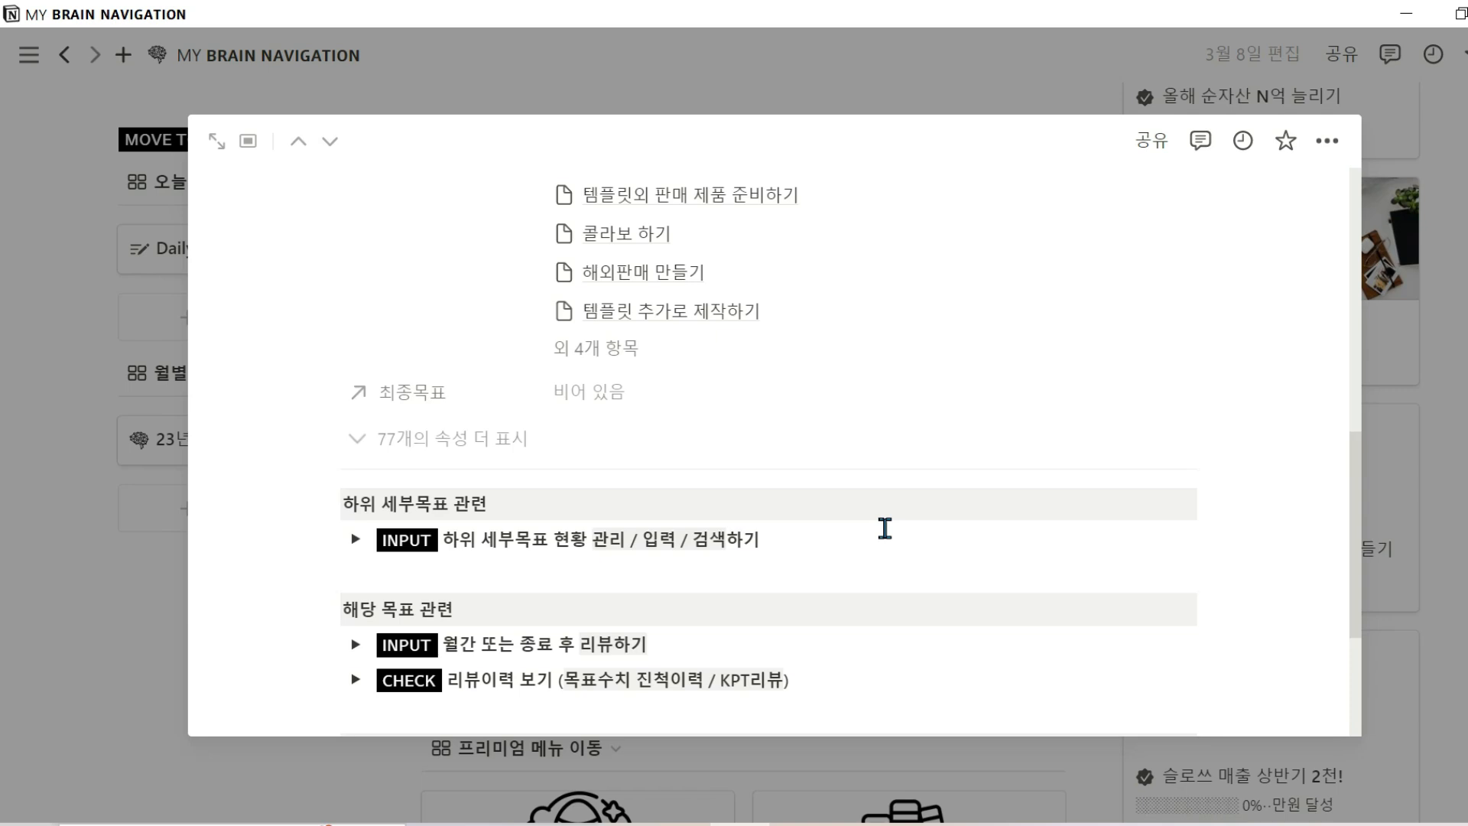
Expand the 하위 세부목표 현황 section, switch it to the 하위세부목표 전체 view and look through the sub-goal cards
scroll(885, 529, "down", 3)
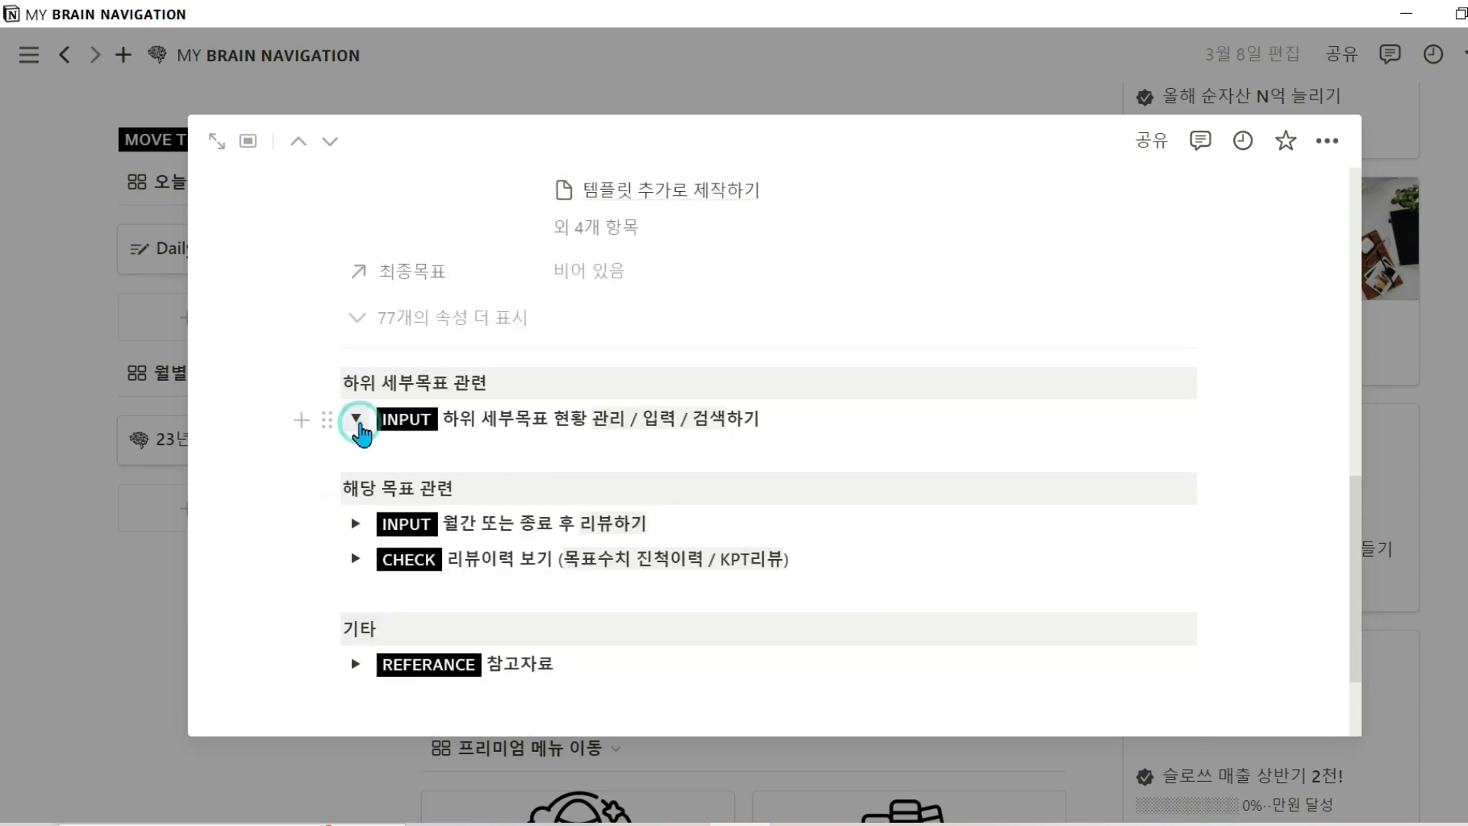
left_click(356, 419)
scroll(558, 306, "down", 3)
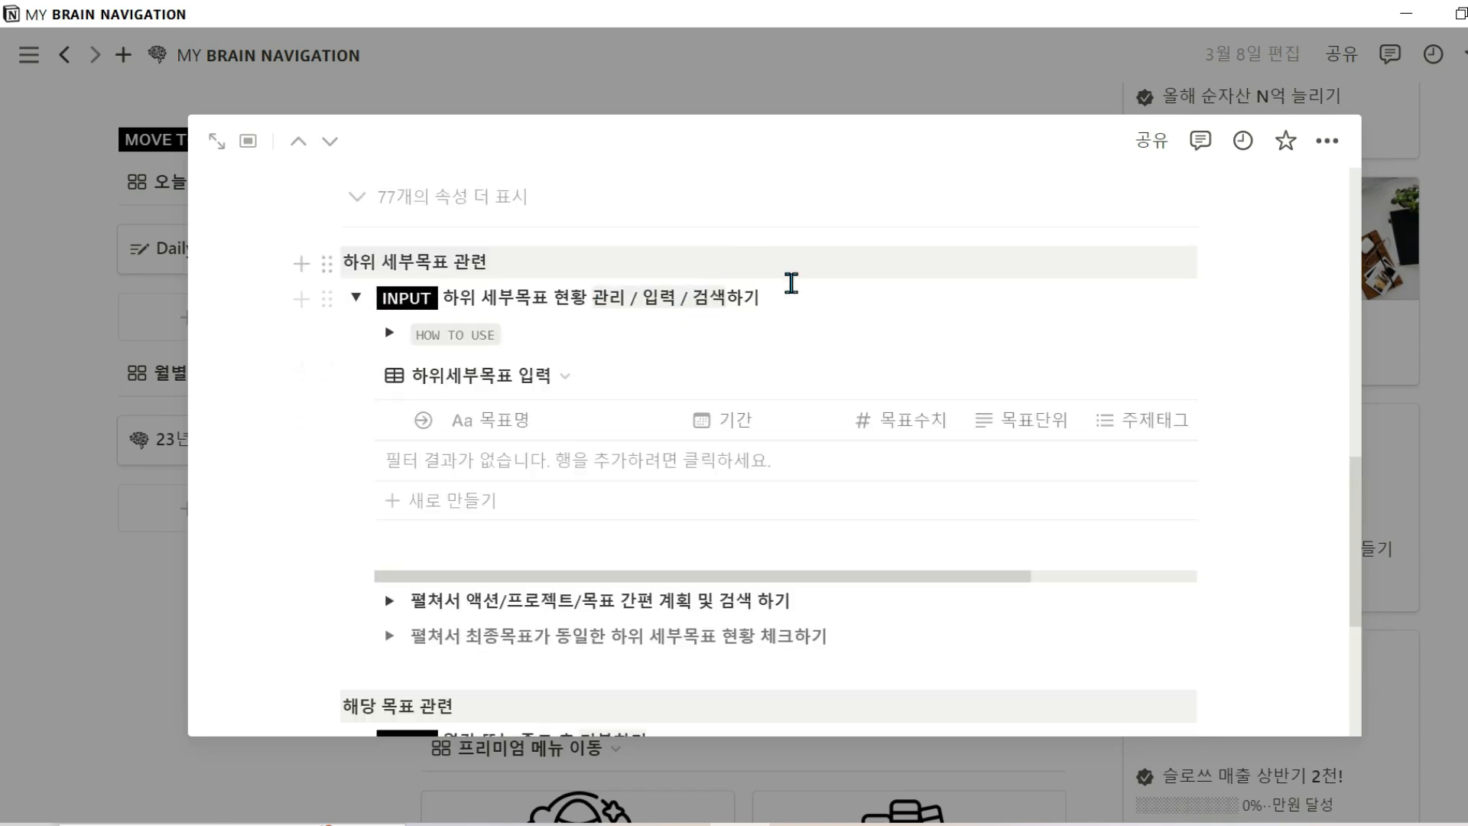
left_click(520, 374)
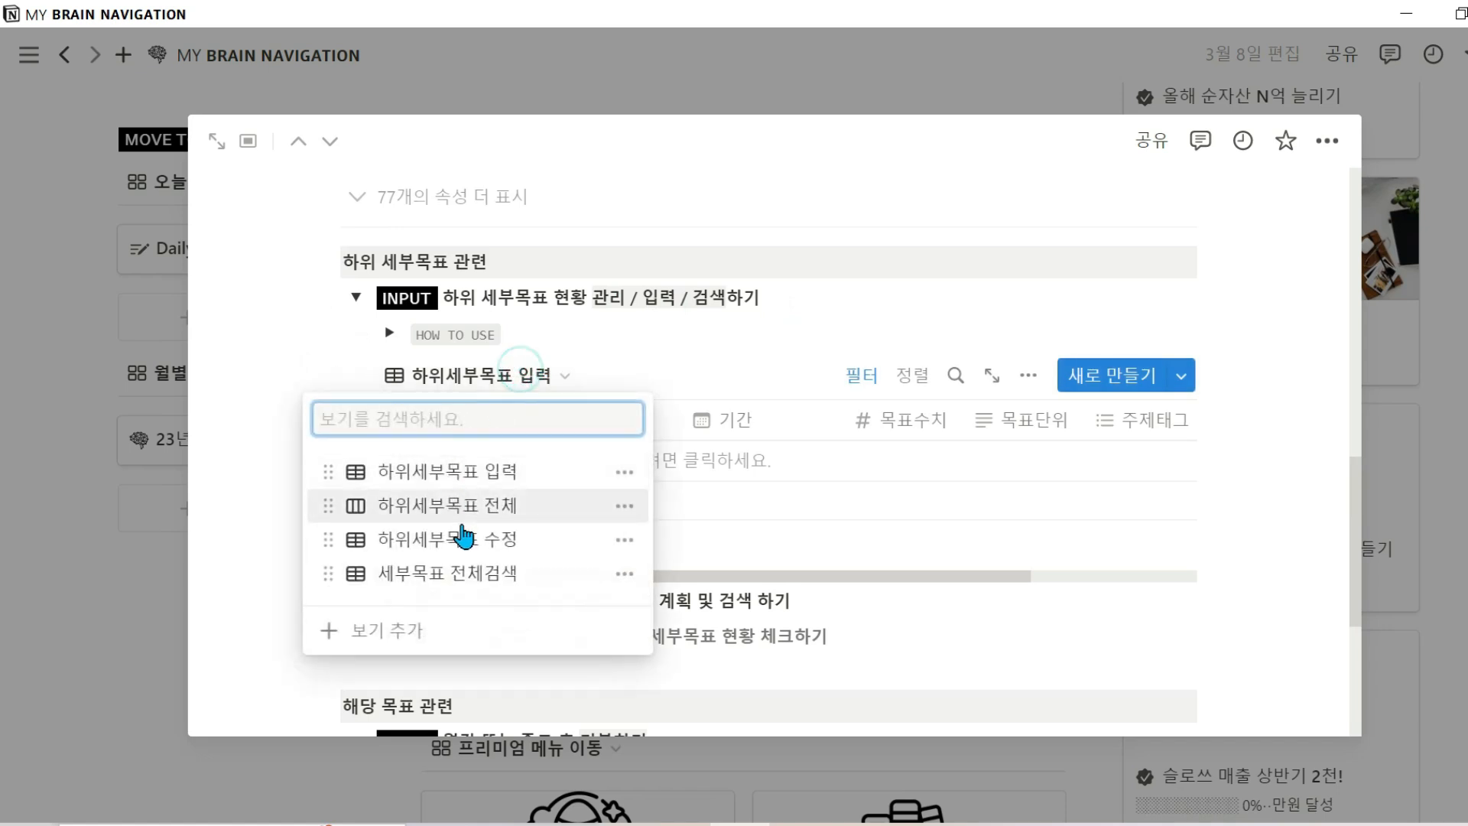
left_click(485, 505)
scroll(535, 466, "down", 3)
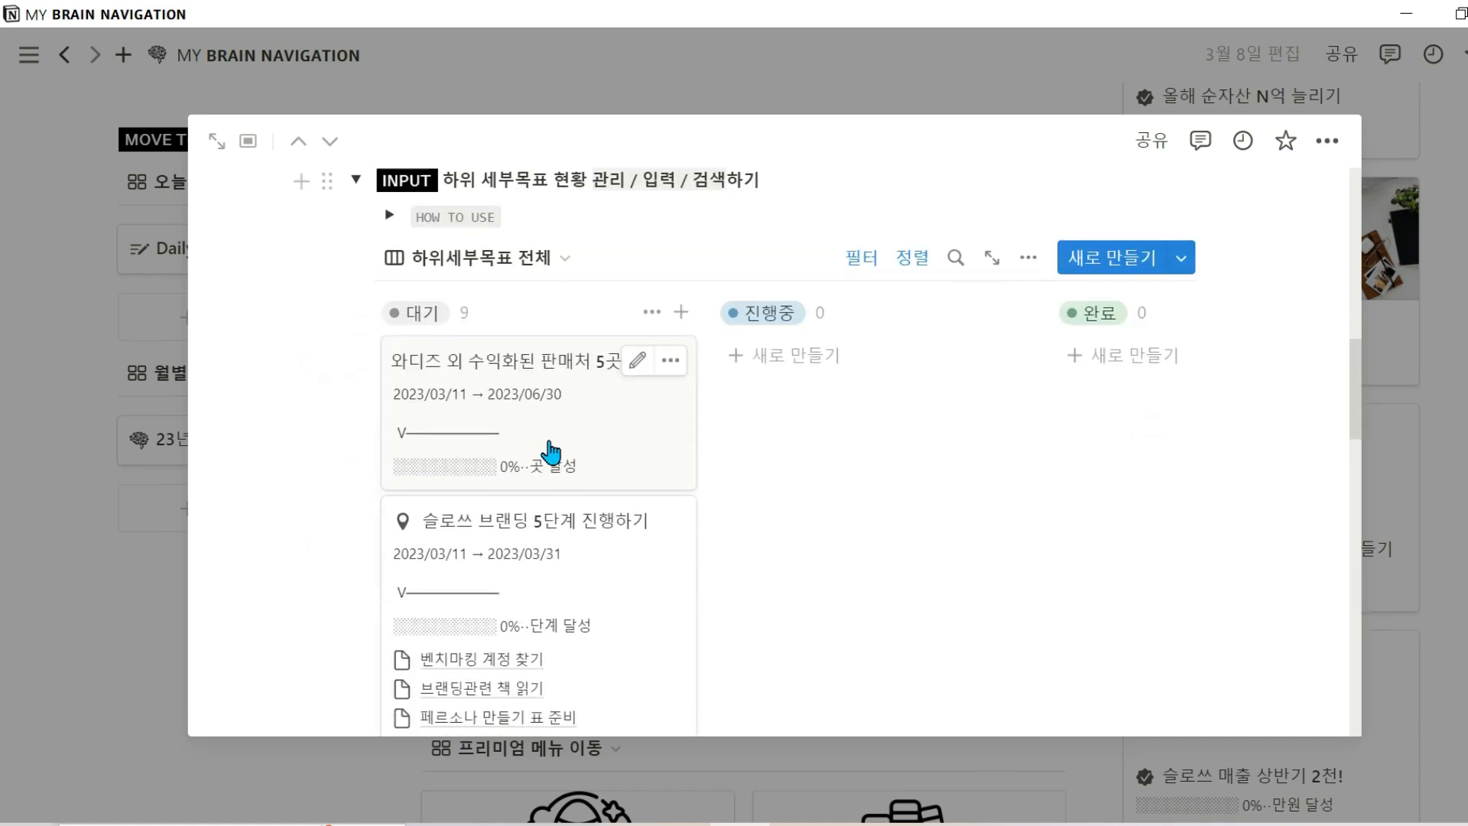
scroll(549, 451, "down", 3)
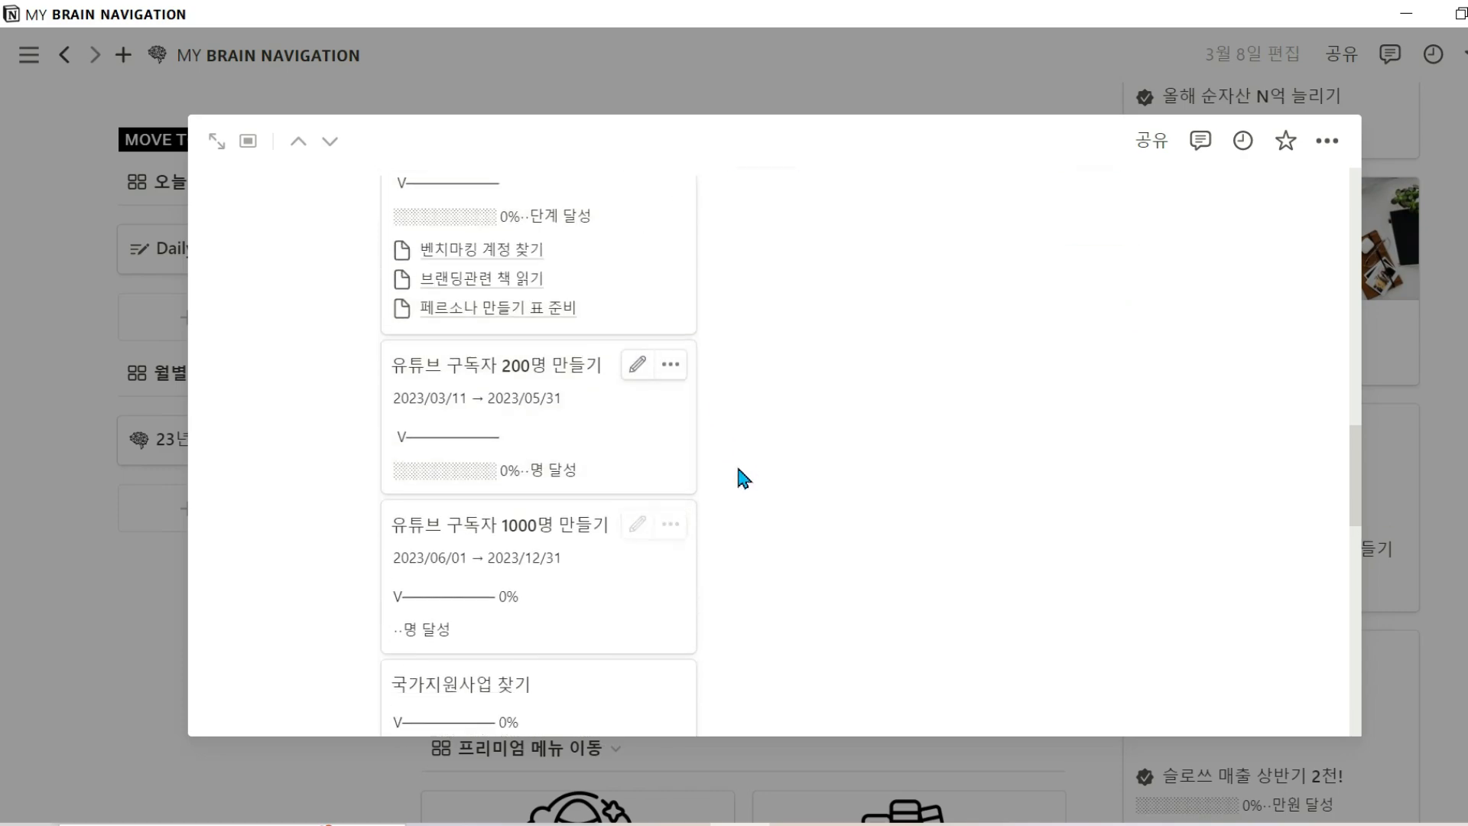
scroll(738, 479, "down", 3)
scroll(691, 635, "up", 2)
scroll(691, 512, "up", 6)
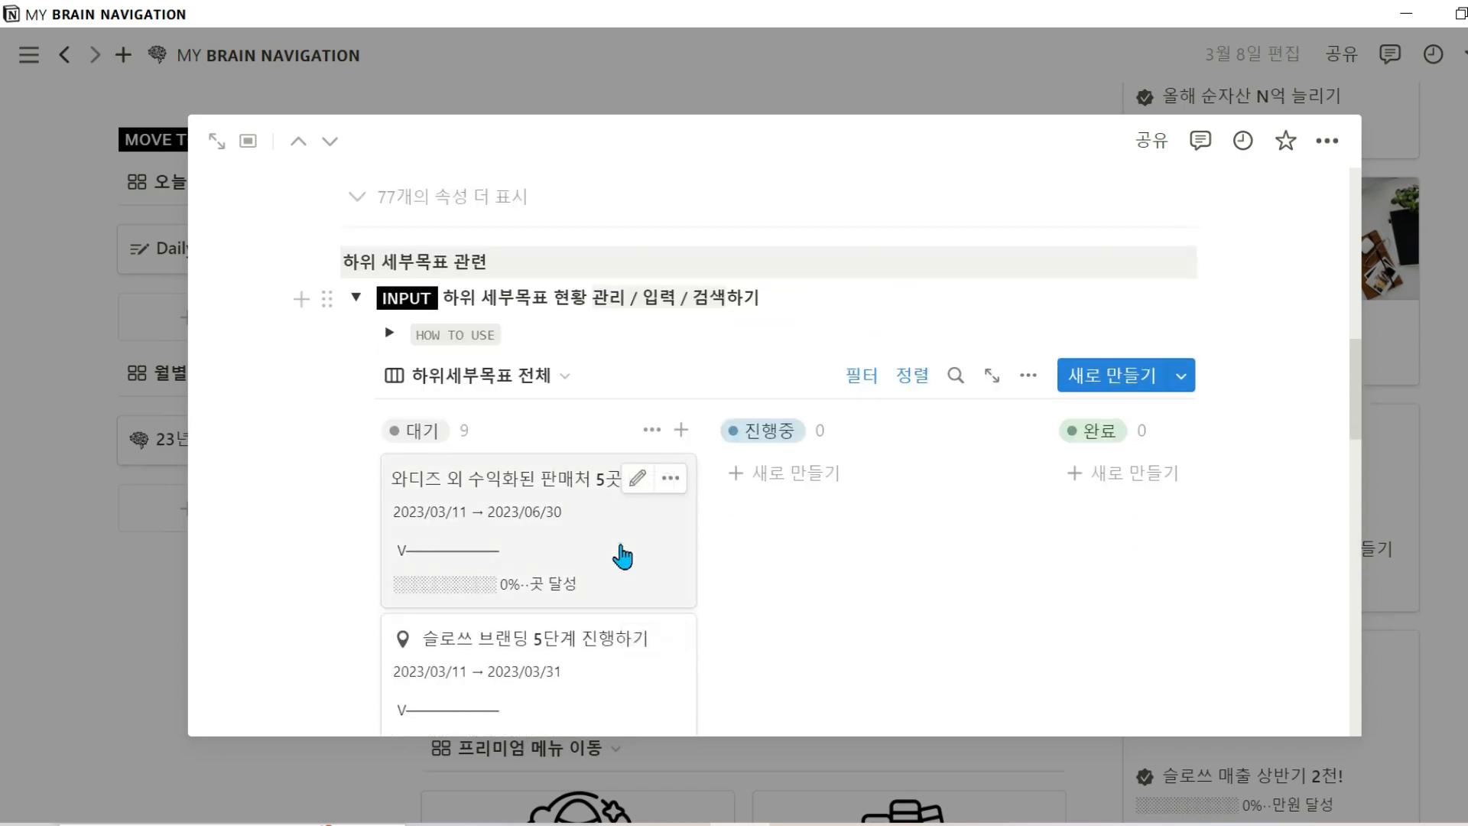
Open the sub-goal 와디즈 외 수익화된 판매처 5곳 만들기 and apply the 하위 프로젝트 계획 template
left_click(623, 556)
scroll(622, 550, "down", 5)
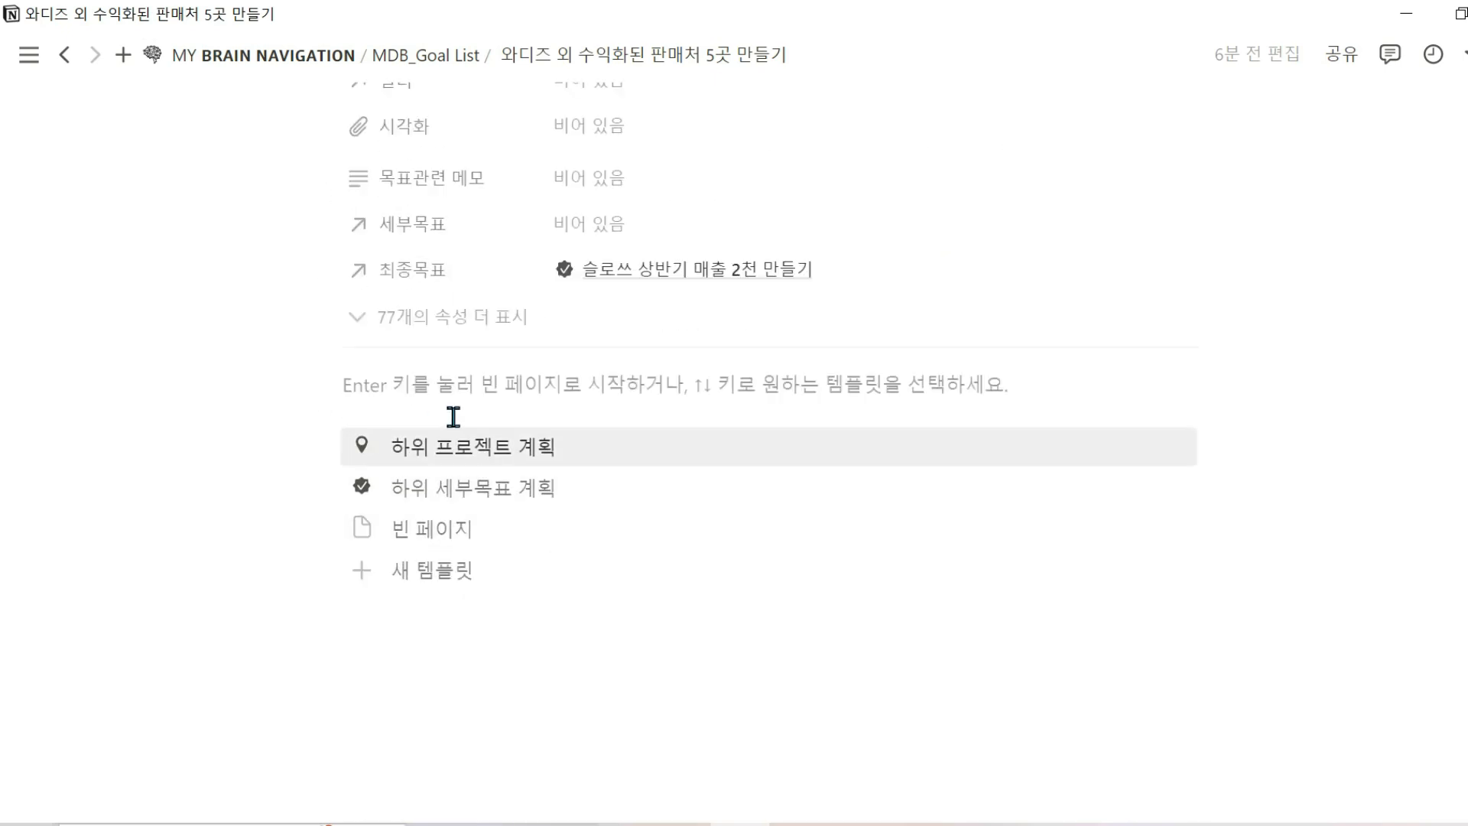
left_click(471, 446)
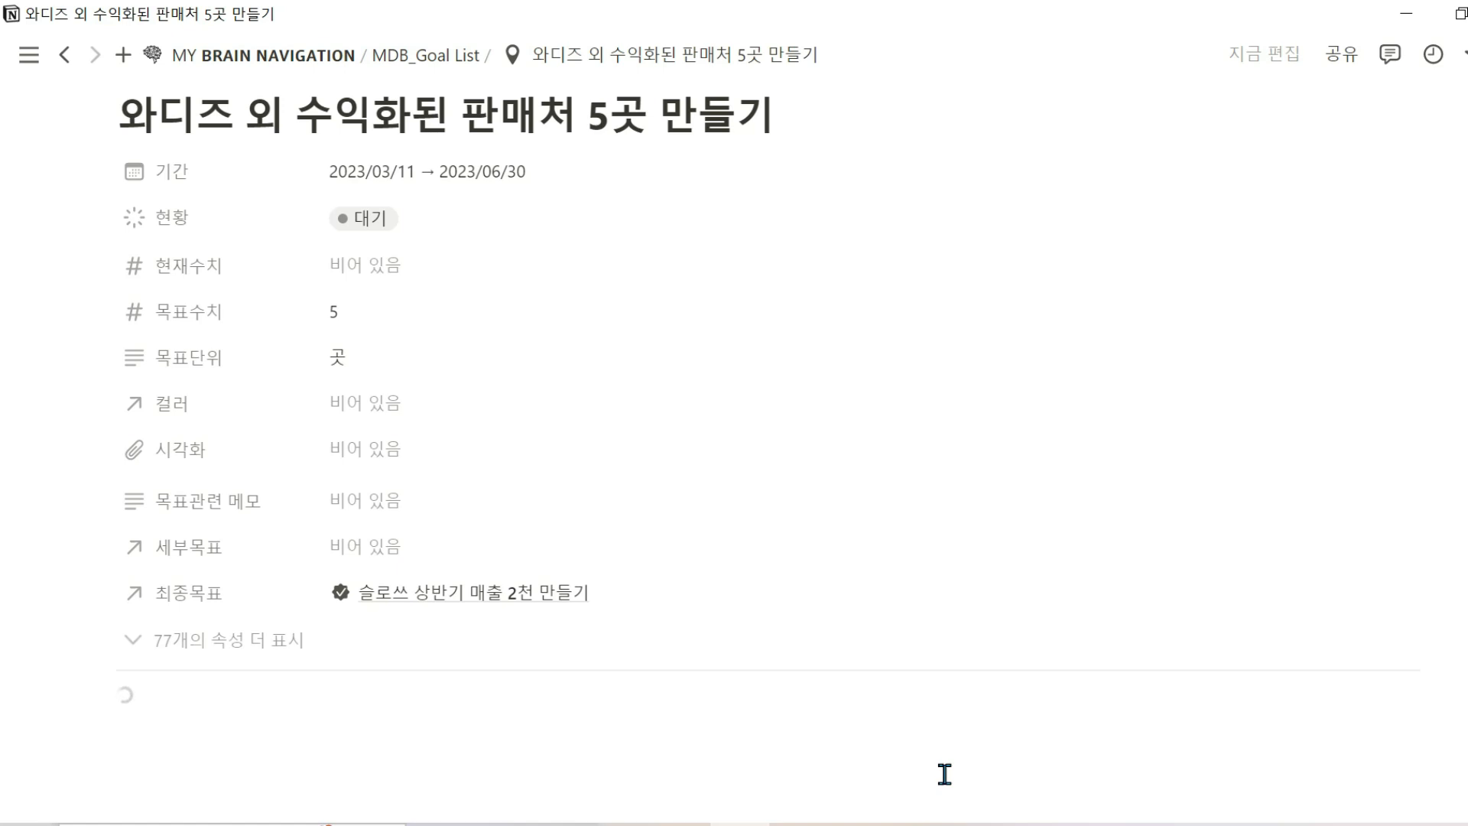
scroll(945, 774, "down", 3)
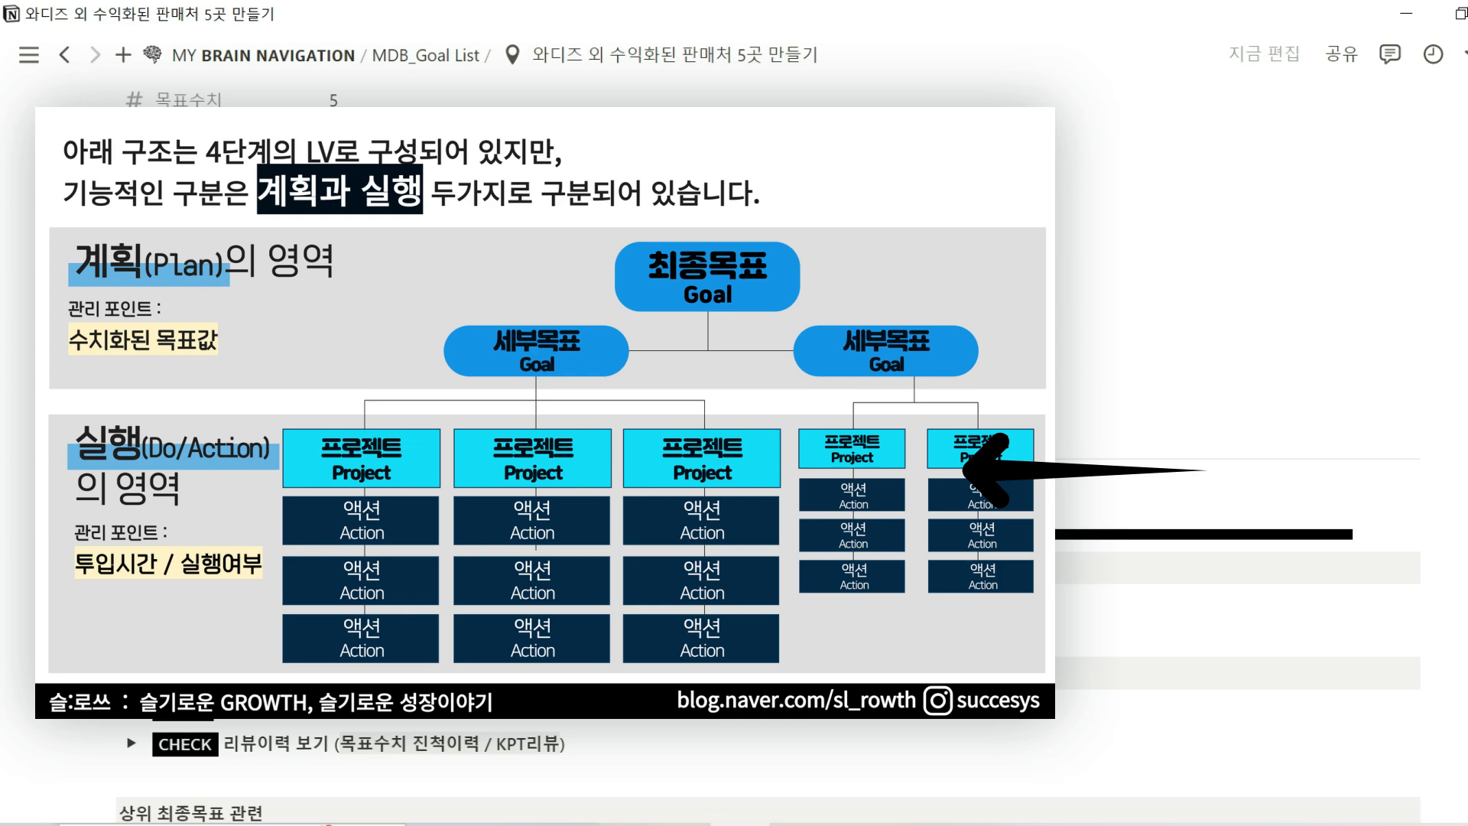
Go through the main page to the Insight page and review the 최종목표 상세 인사이트 cards
left_click(263, 55)
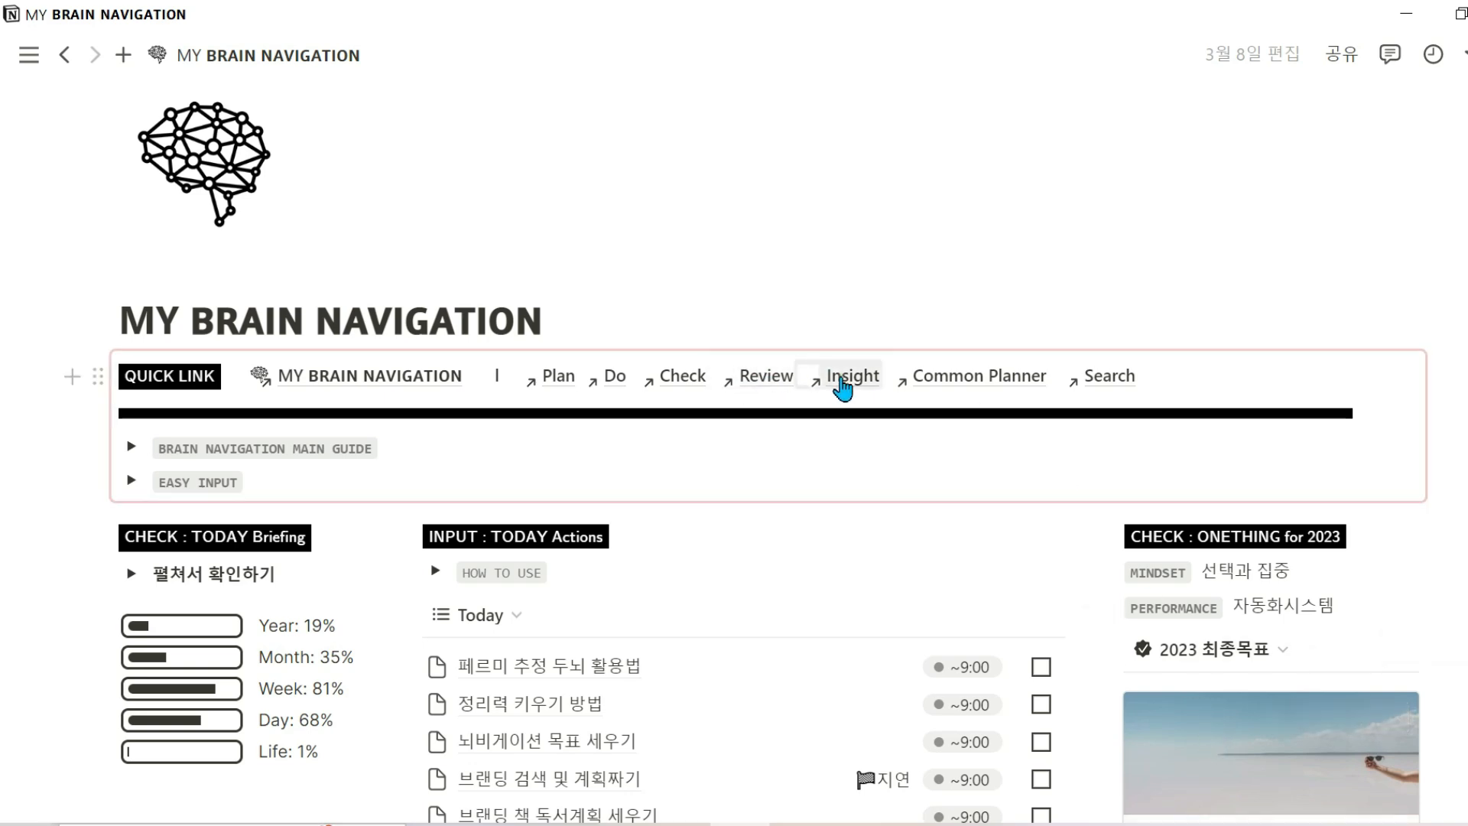
left_click(848, 379)
scroll(1393, 467, "down", 10)
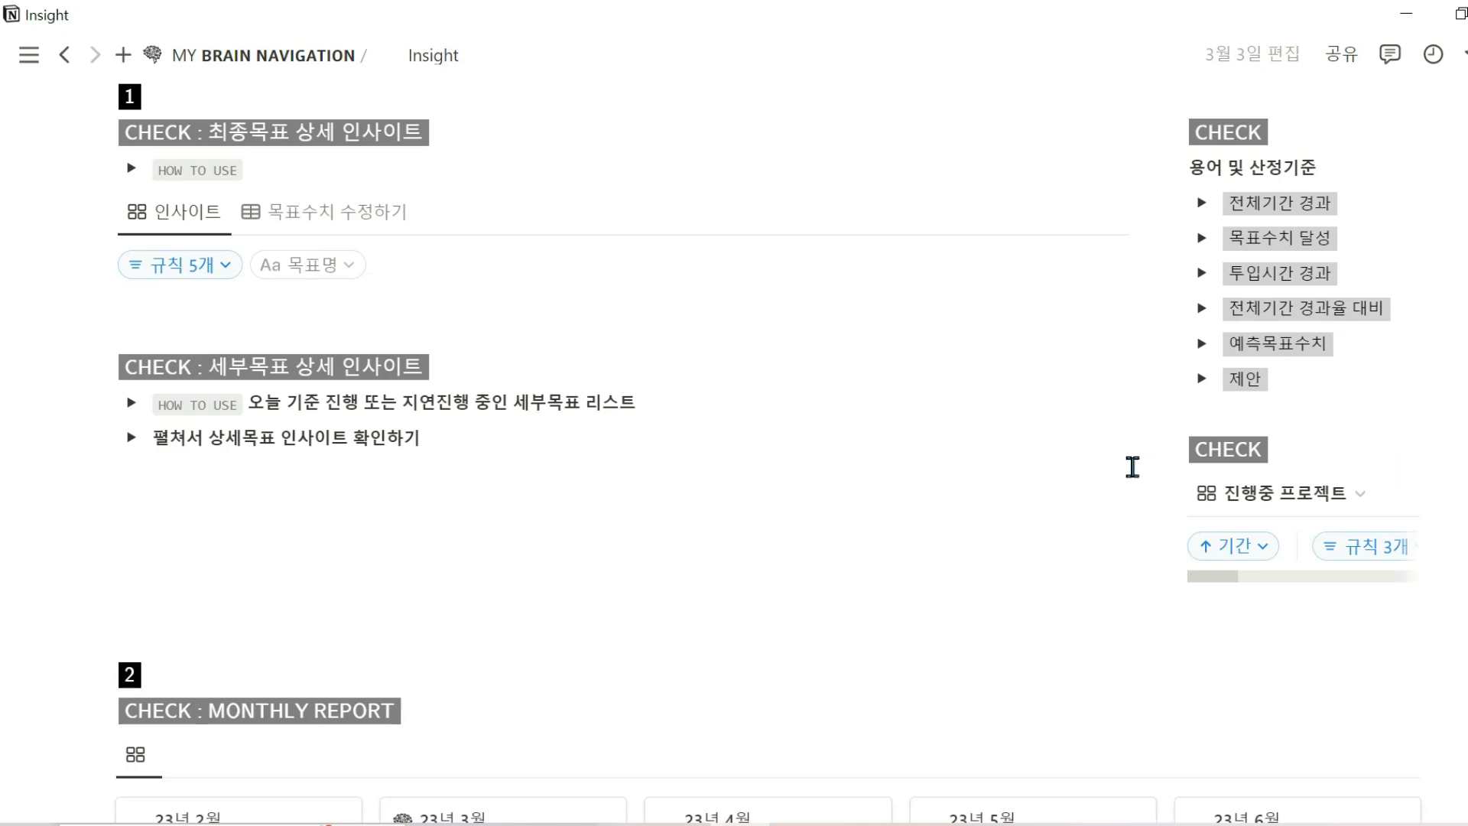
scroll(1133, 467, "up", 4)
scroll(809, 475, "down", 5)
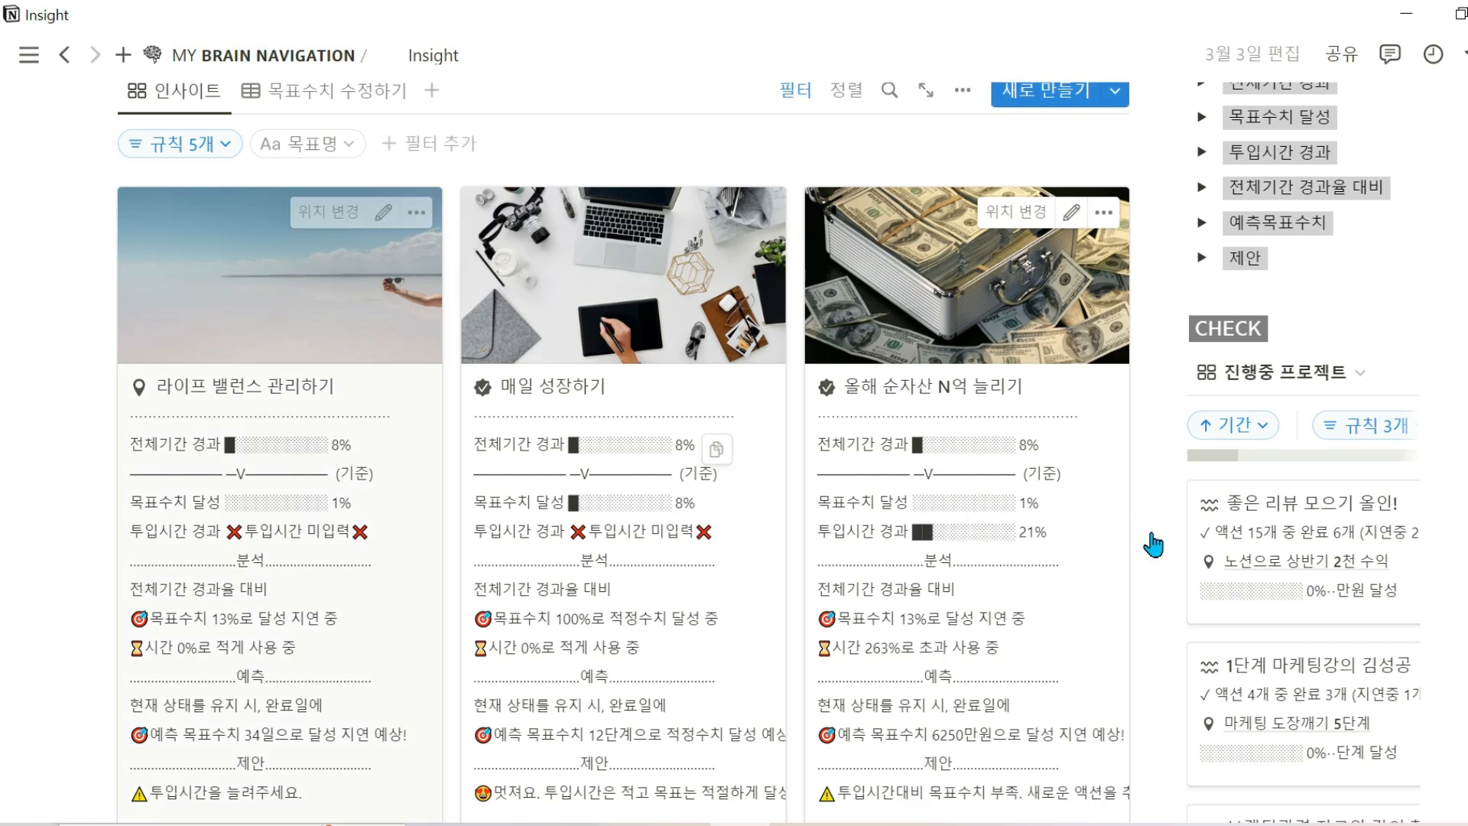
scroll(1154, 452, "down", 8)
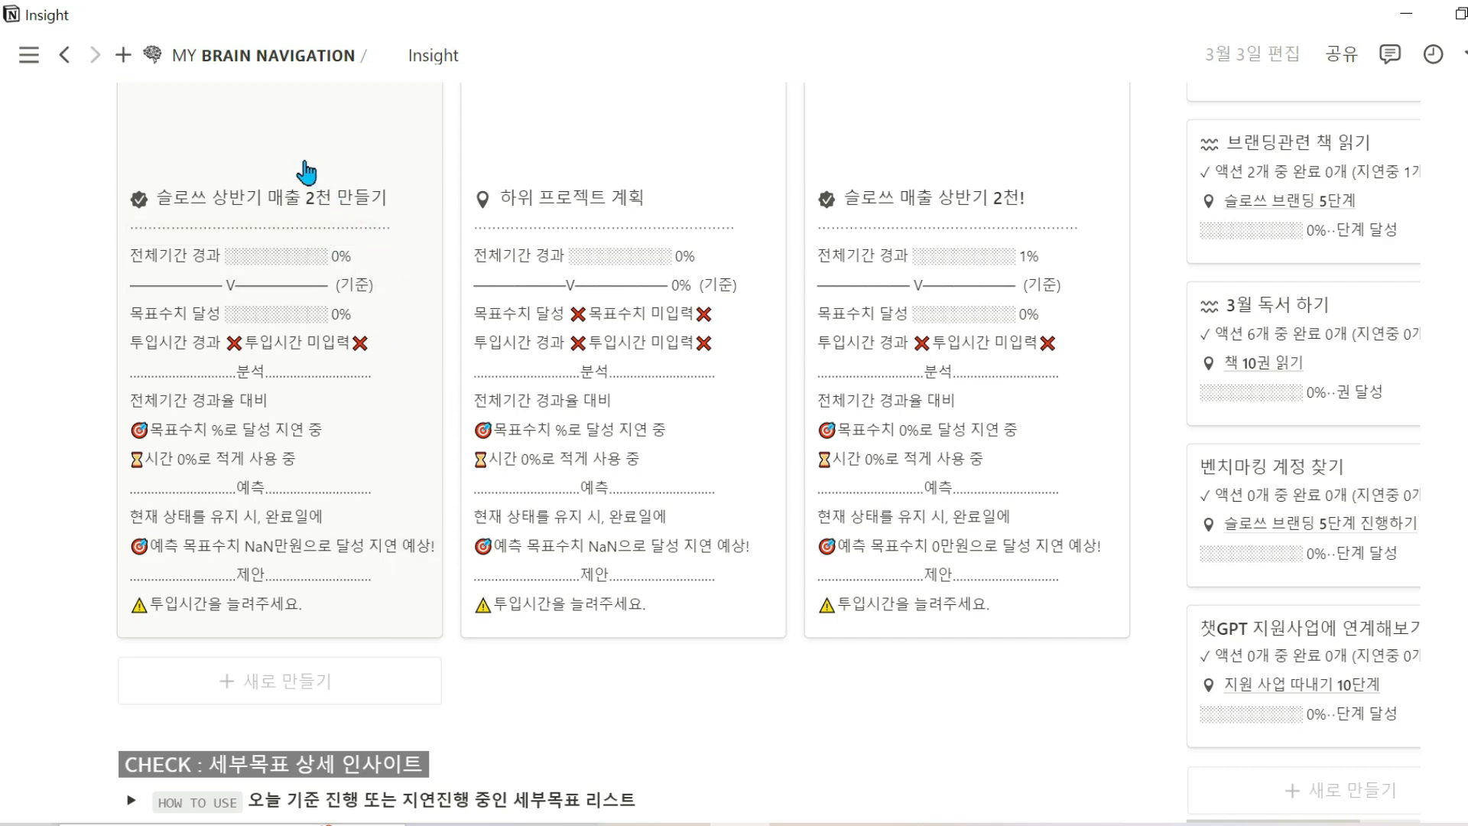
scroll(307, 172, "down", 1)
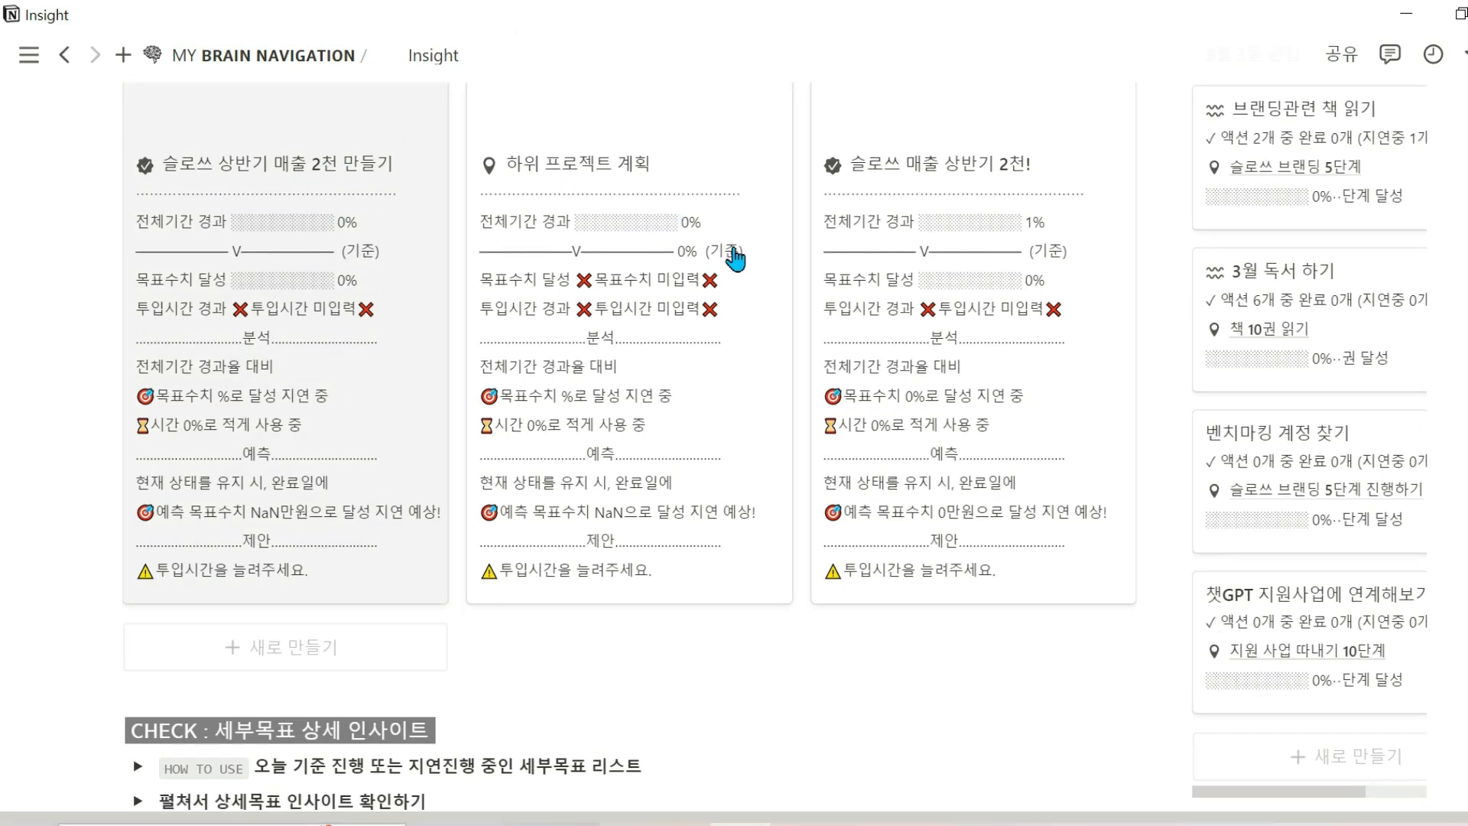
Open 슬로쓰 상반기 매출 2천 만들기 from its insight card and go to its sub-goal 와디즈 외 수익화된 판매처 5곳 만들기
scroll(878, 327, "down", 6)
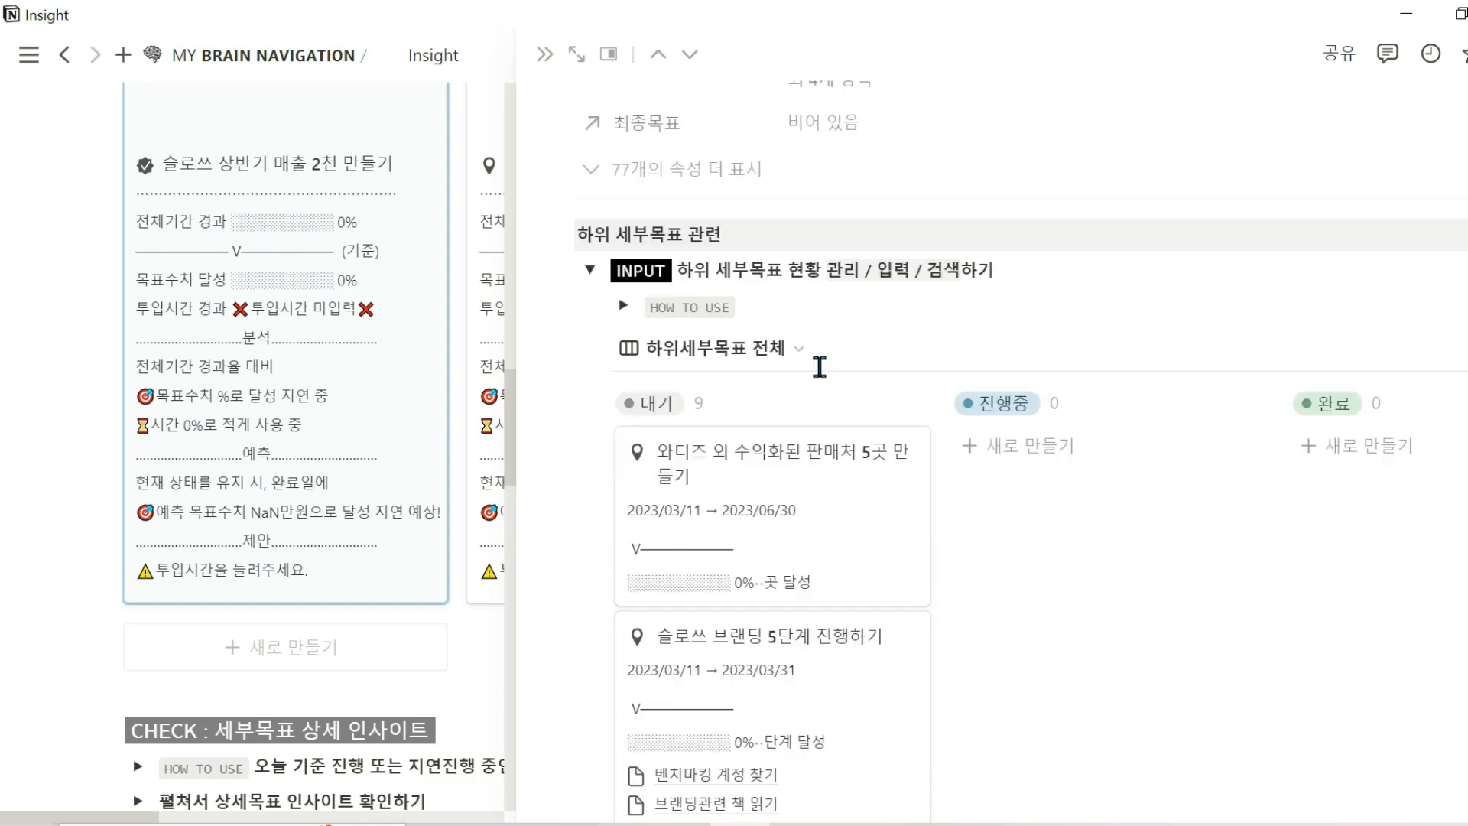
scroll(869, 373, "down", 5)
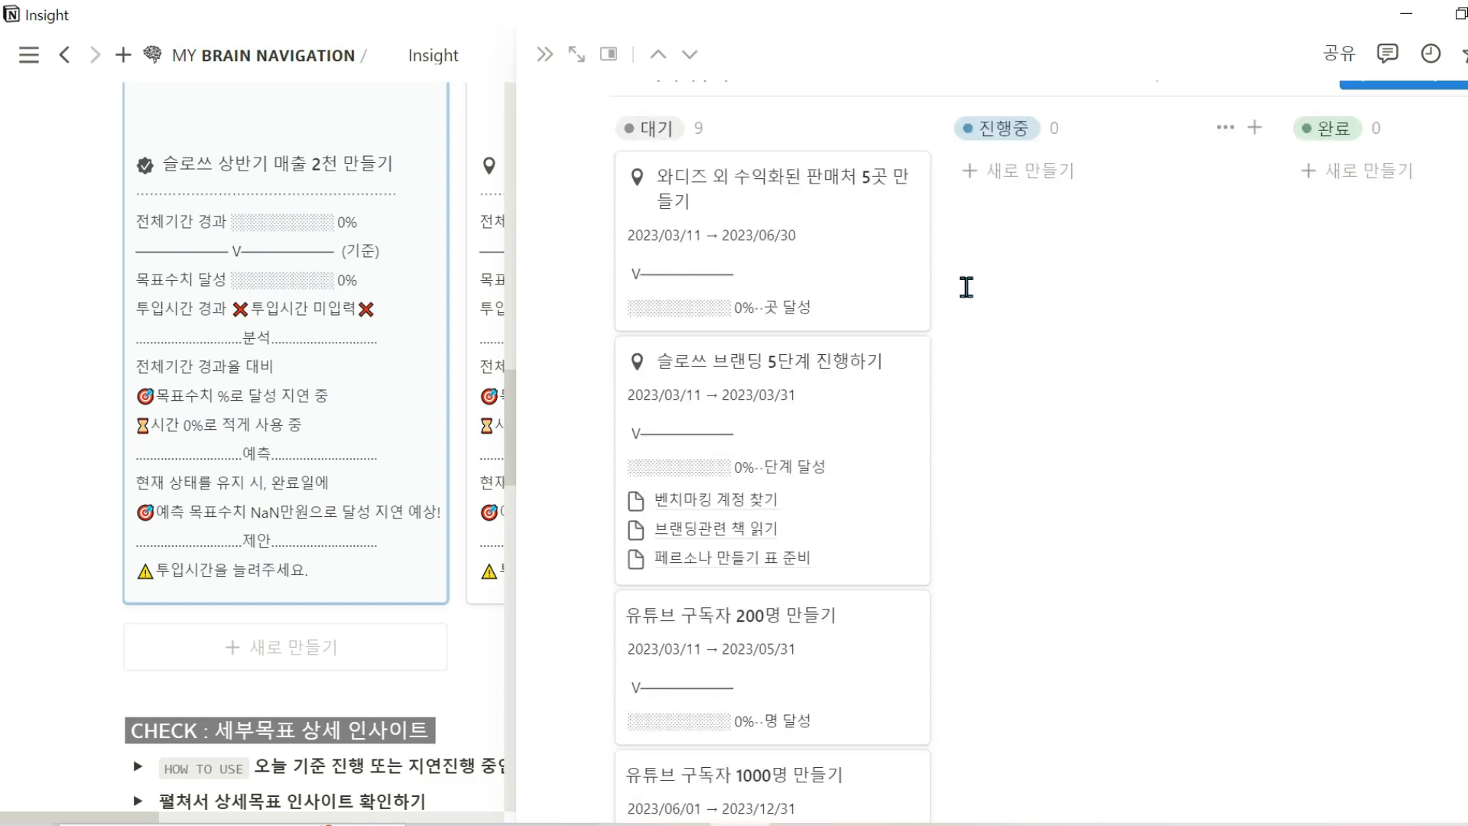
left_click(892, 301)
Expand the sub-goal's 하위 프로젝트 현황 section and show the 하위 프로젝트 전체 view
scroll(824, 477, "down", 4)
scroll(824, 477, "down", 5)
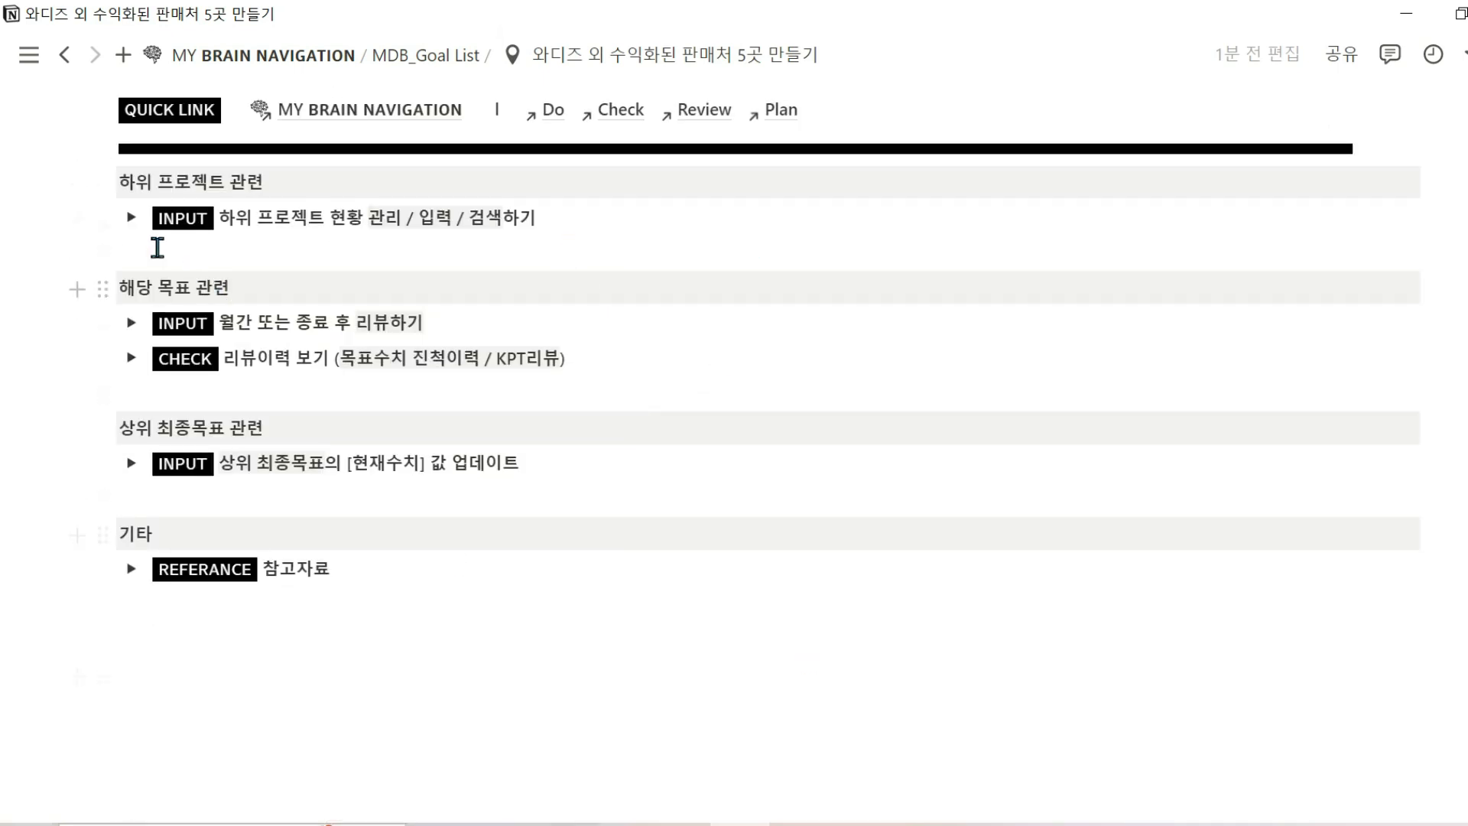
left_click(131, 217)
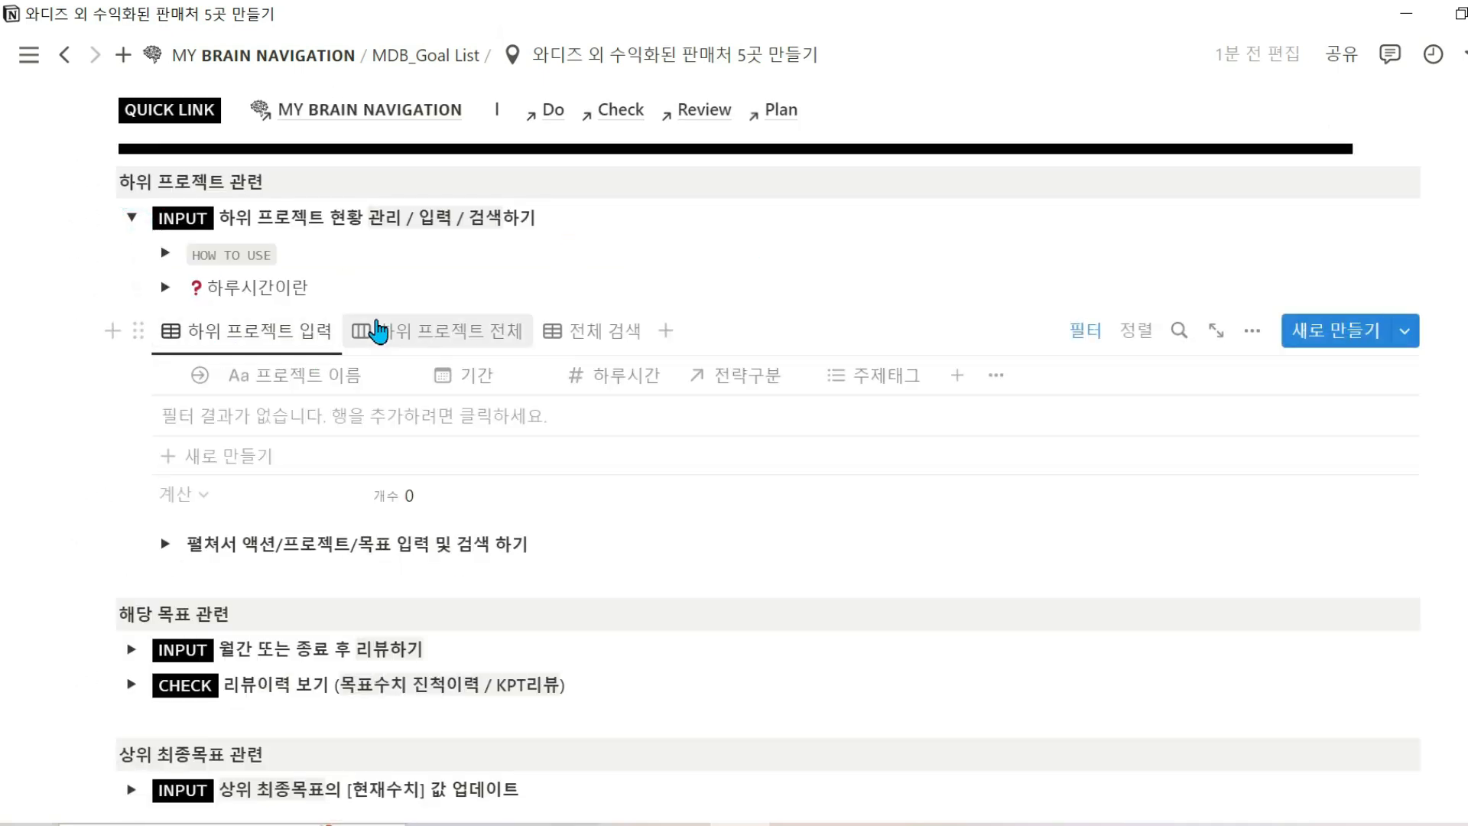
left_click(376, 331)
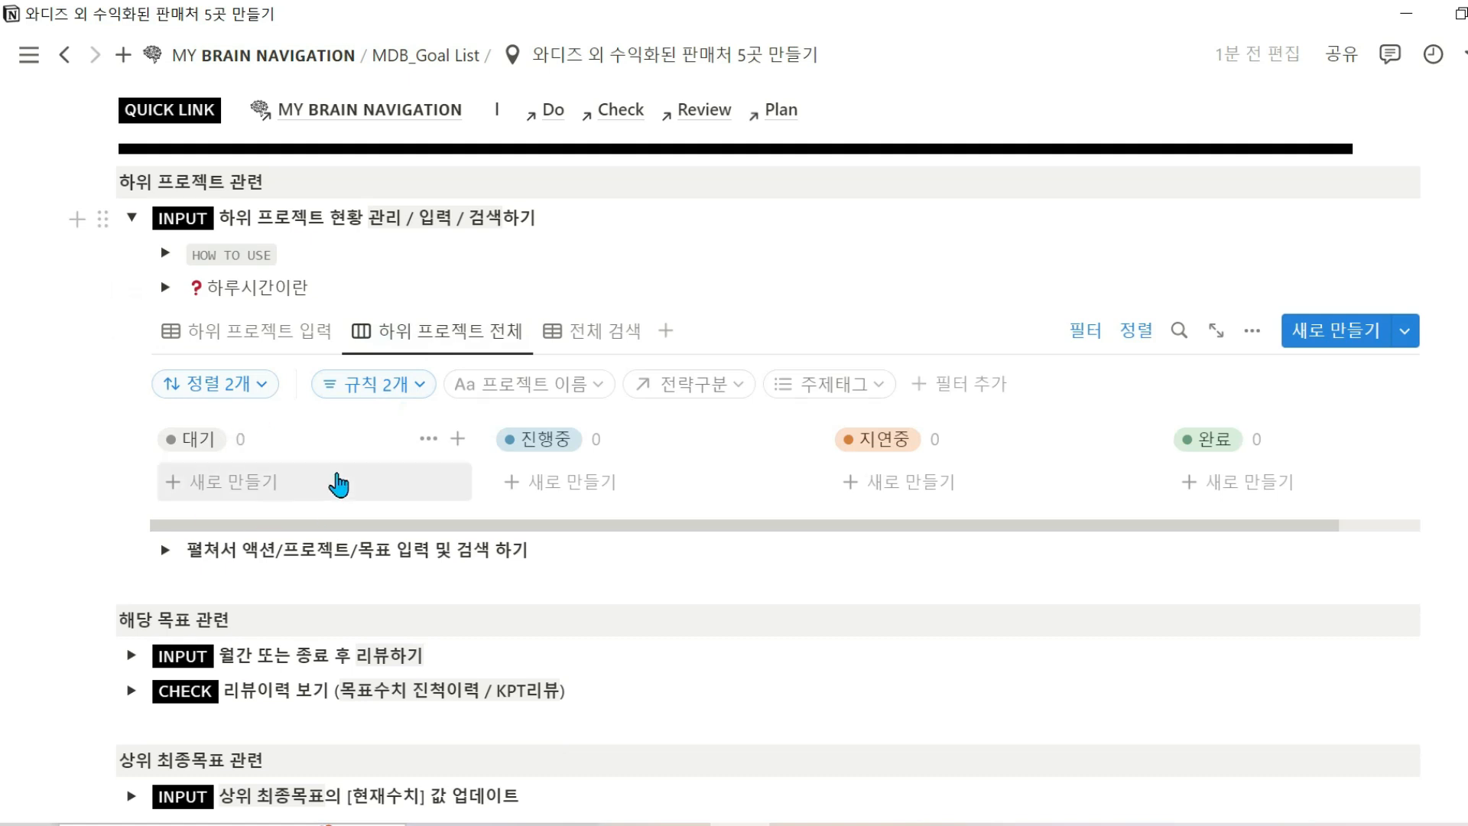
Follow the sub-goal's quick link to the Plan page and open 프로젝트 계획하기
scroll(535, 466, "up", 5)
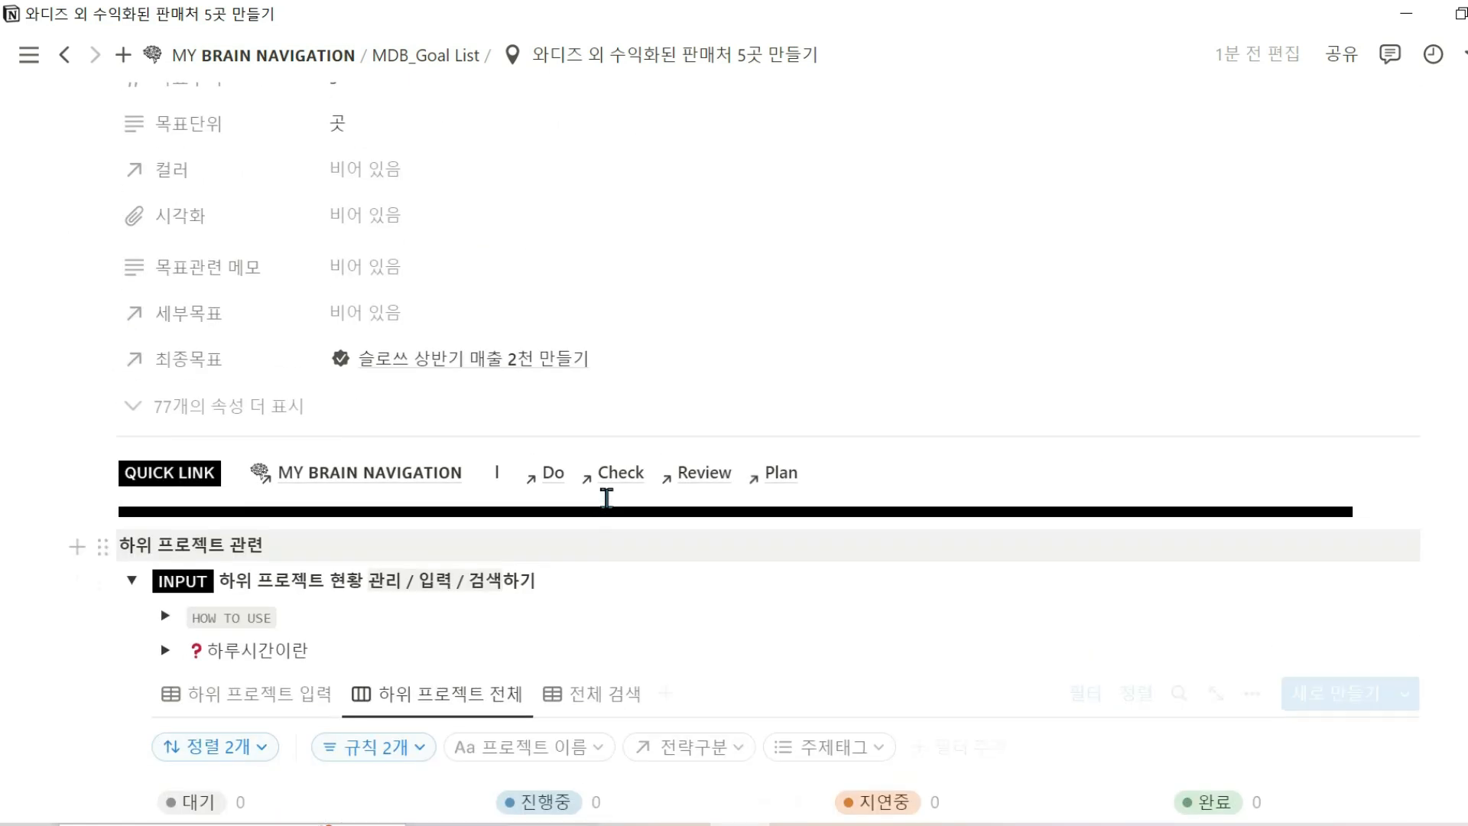
left_click(780, 474)
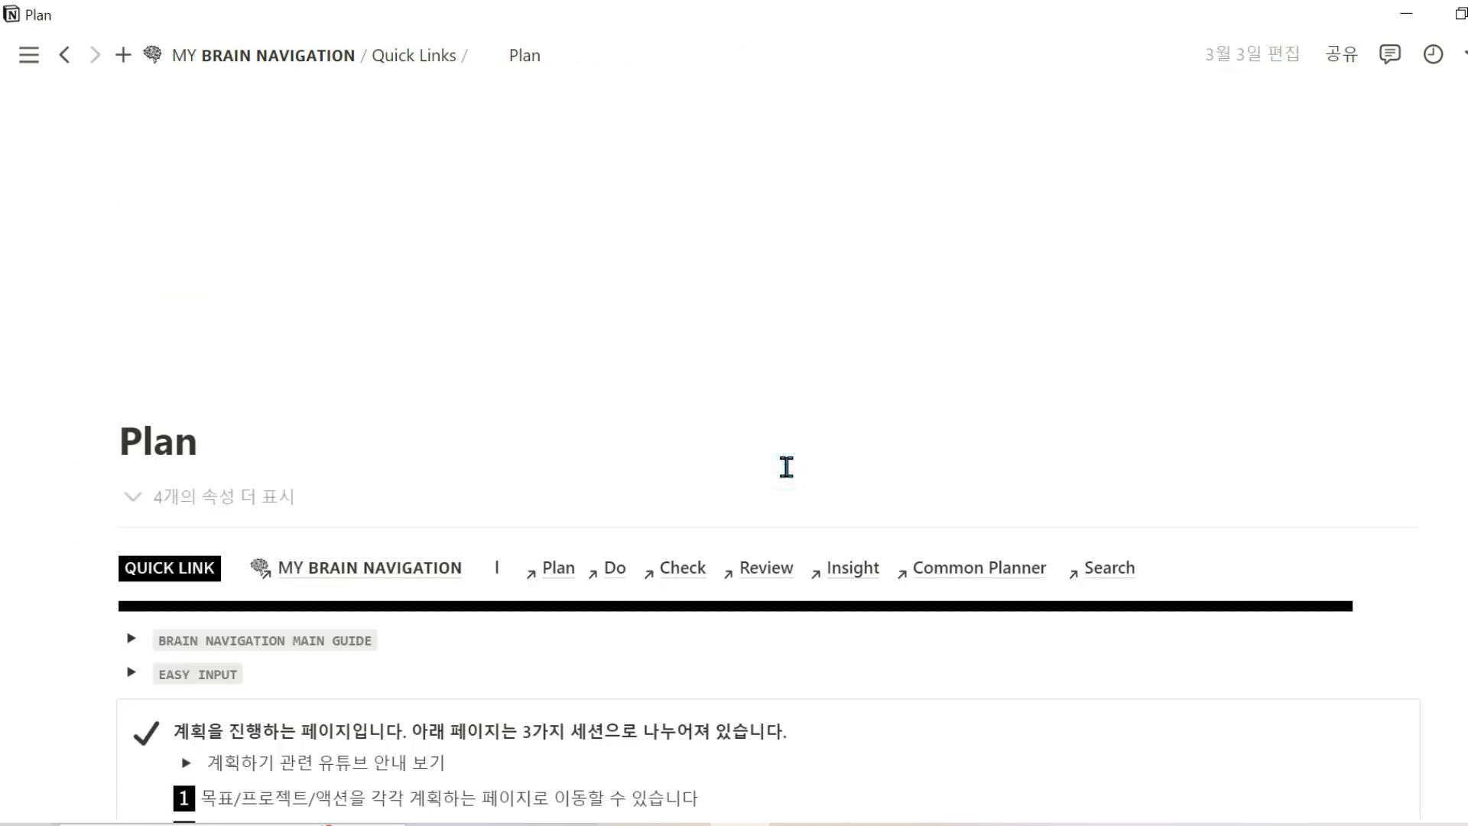
scroll(786, 466, "down", 3)
left_click(482, 473)
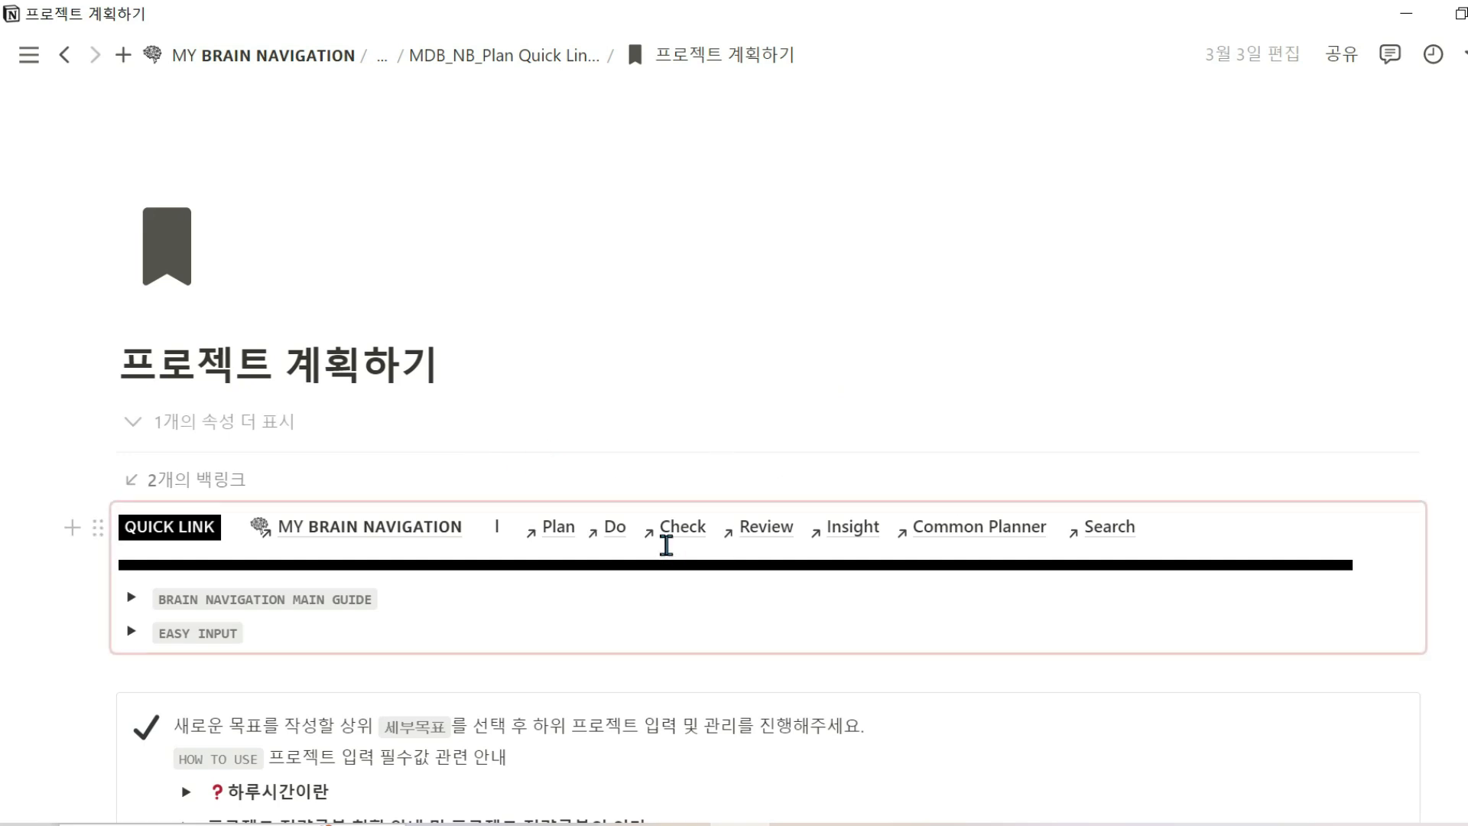
Open the Check page and review the final goals in the 목표 현황 및 목표수치 관리 table
left_click(676, 530)
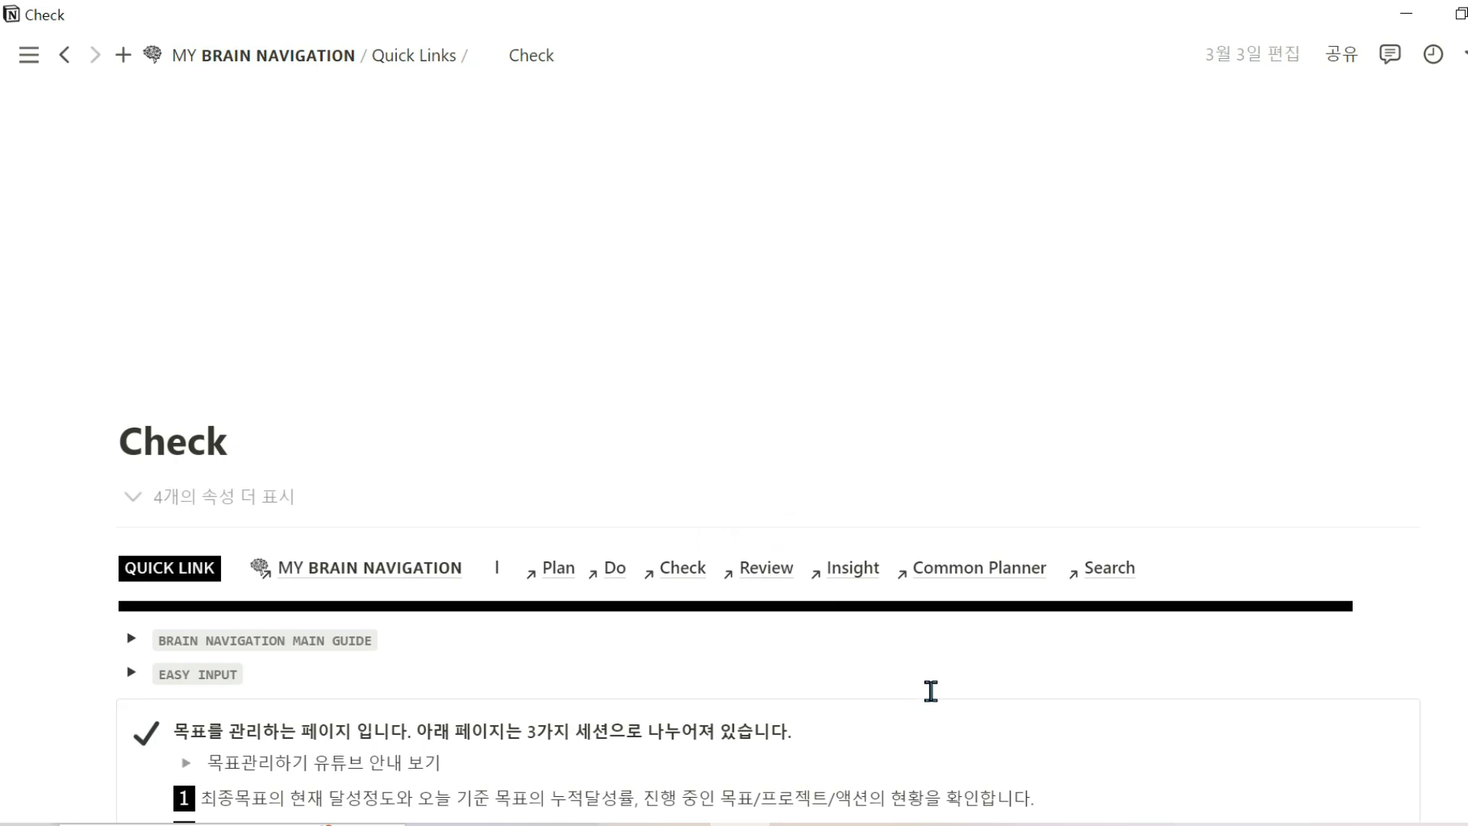
scroll(931, 691, "down", 15)
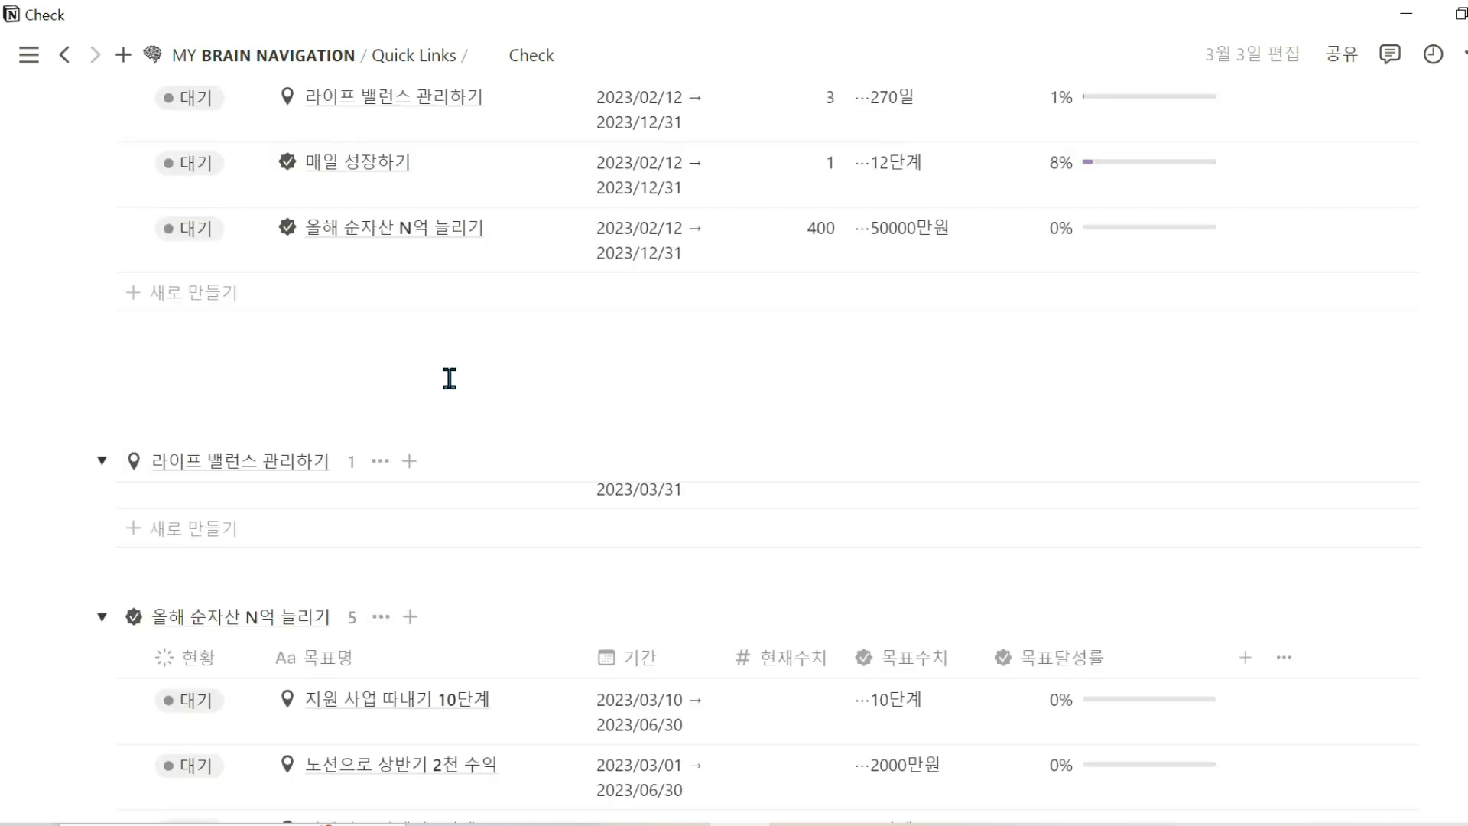
scroll(453, 383, "up", 5)
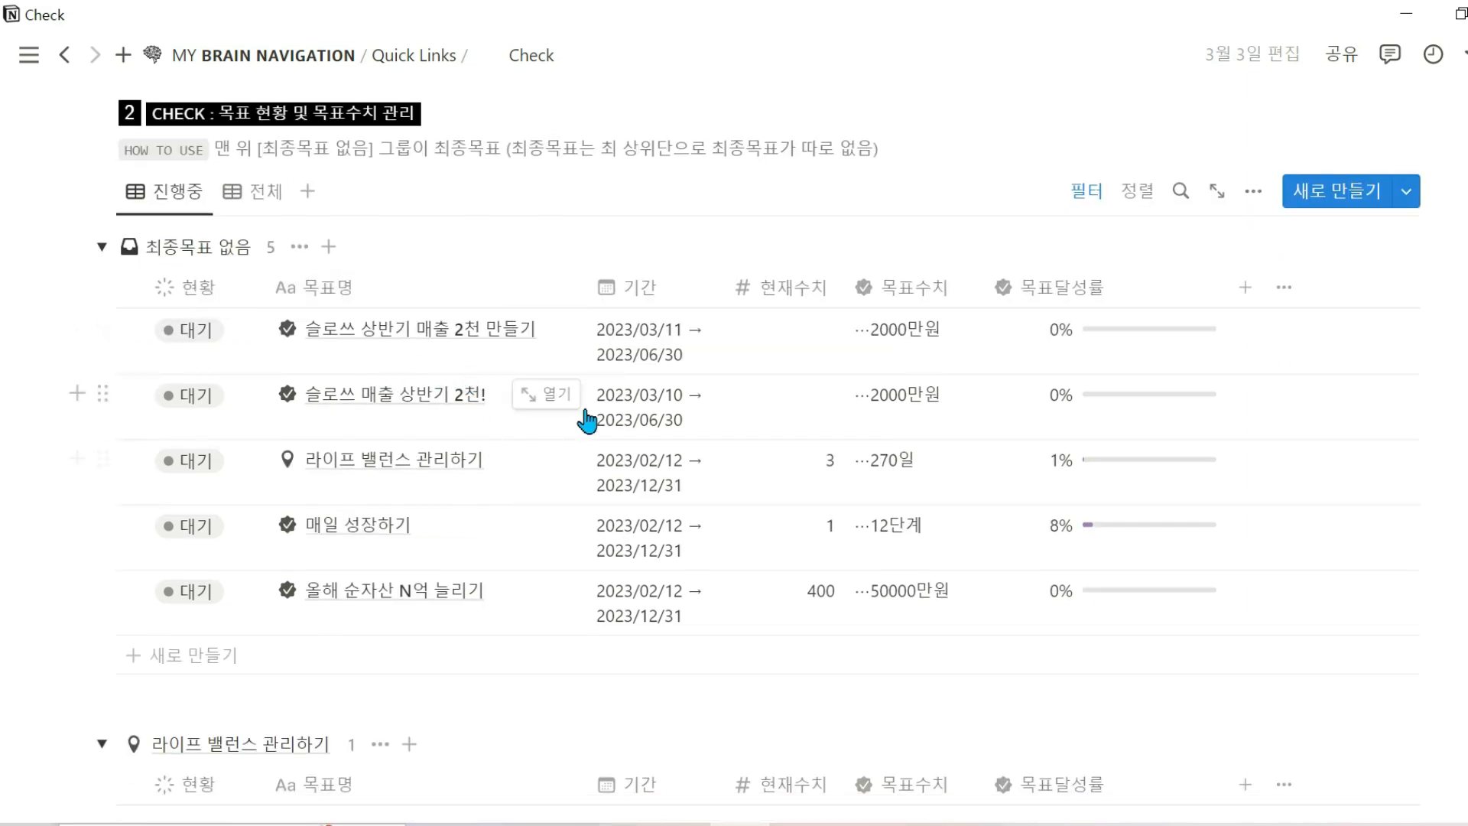
Open the final goal 슬로쓰 매출 상반기 2천! and show its sub-goals in the 하위세부목표 전체 view
left_click(542, 398)
scroll(920, 498, "down", 10)
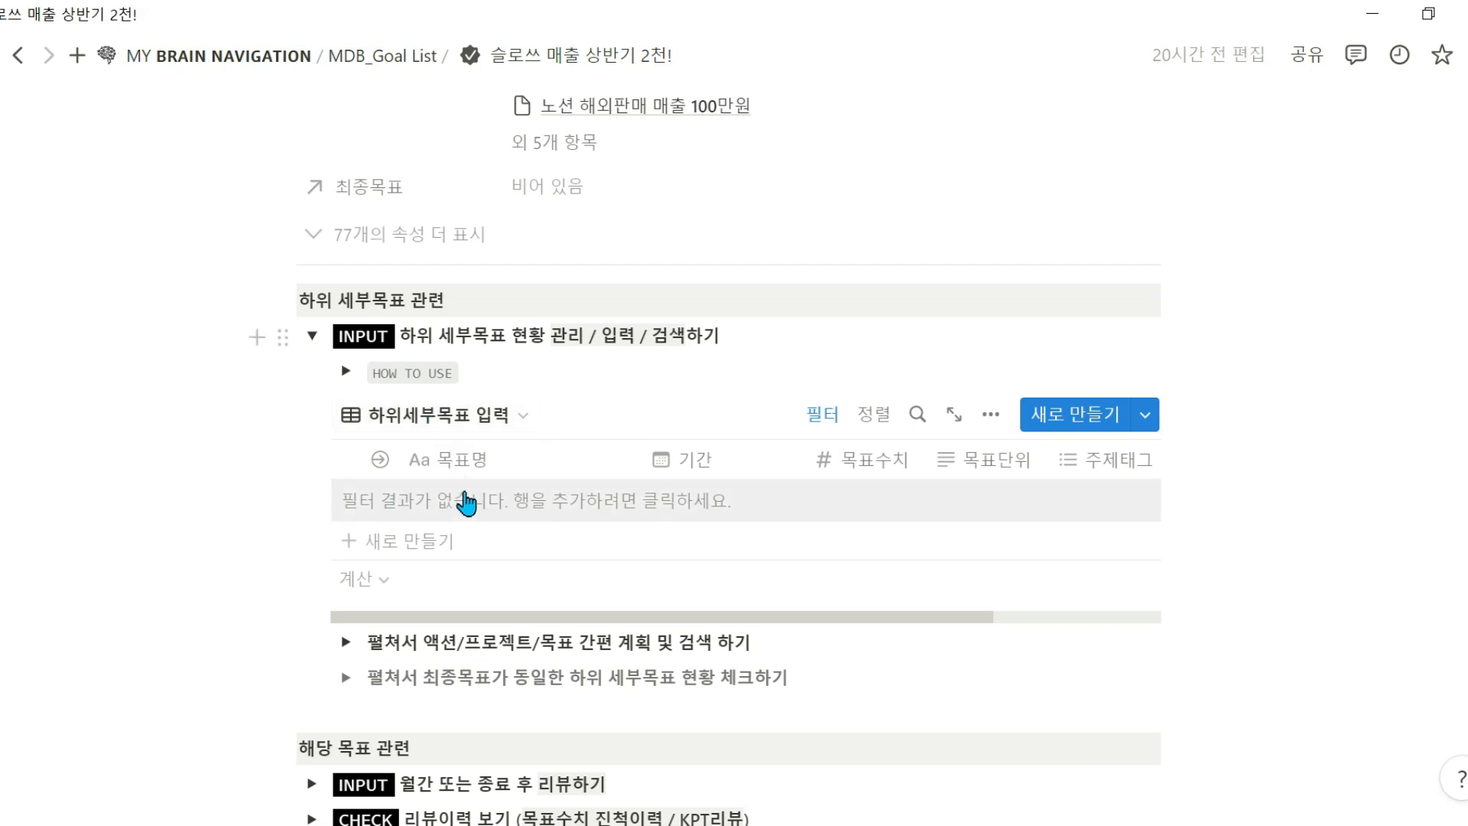
left_click(489, 413)
left_click(476, 548)
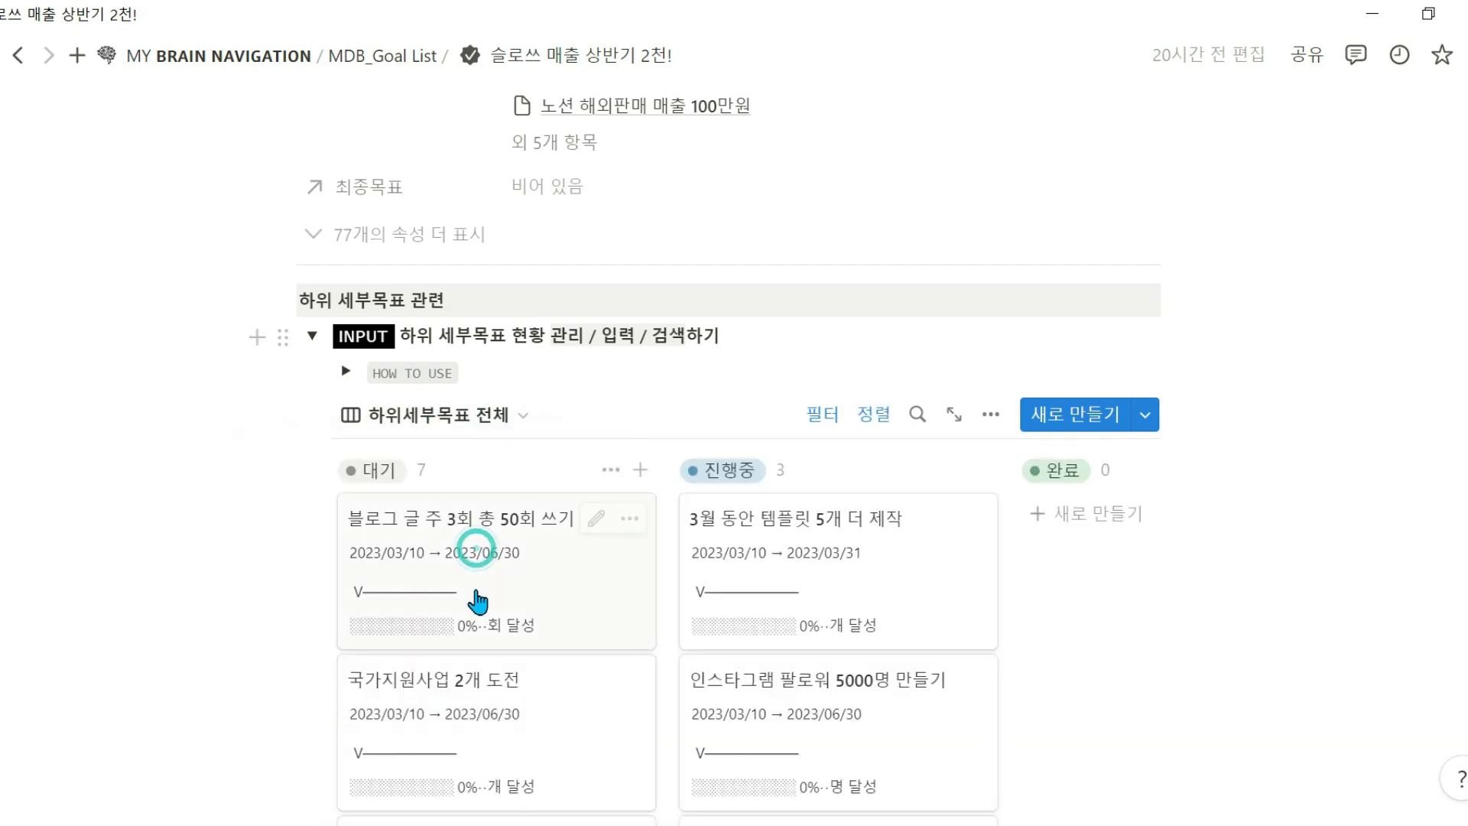
Open the sub-goal 블로그 글 주 3회 총 50회 쓰기 and apply the 하위 프로젝트 계획 template to it
left_click(592, 610)
scroll(632, 567, "down", 5)
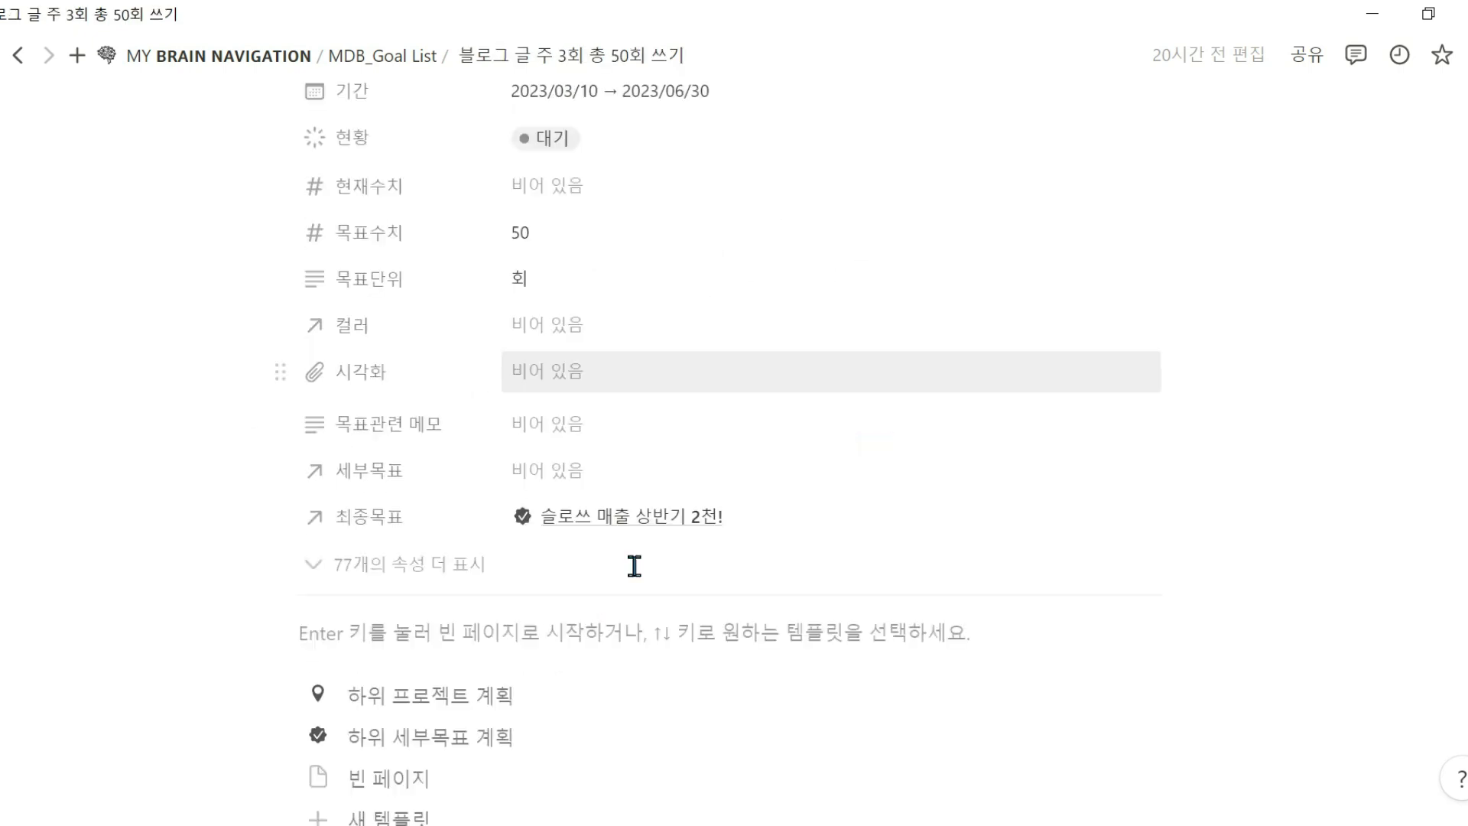
left_click(505, 452)
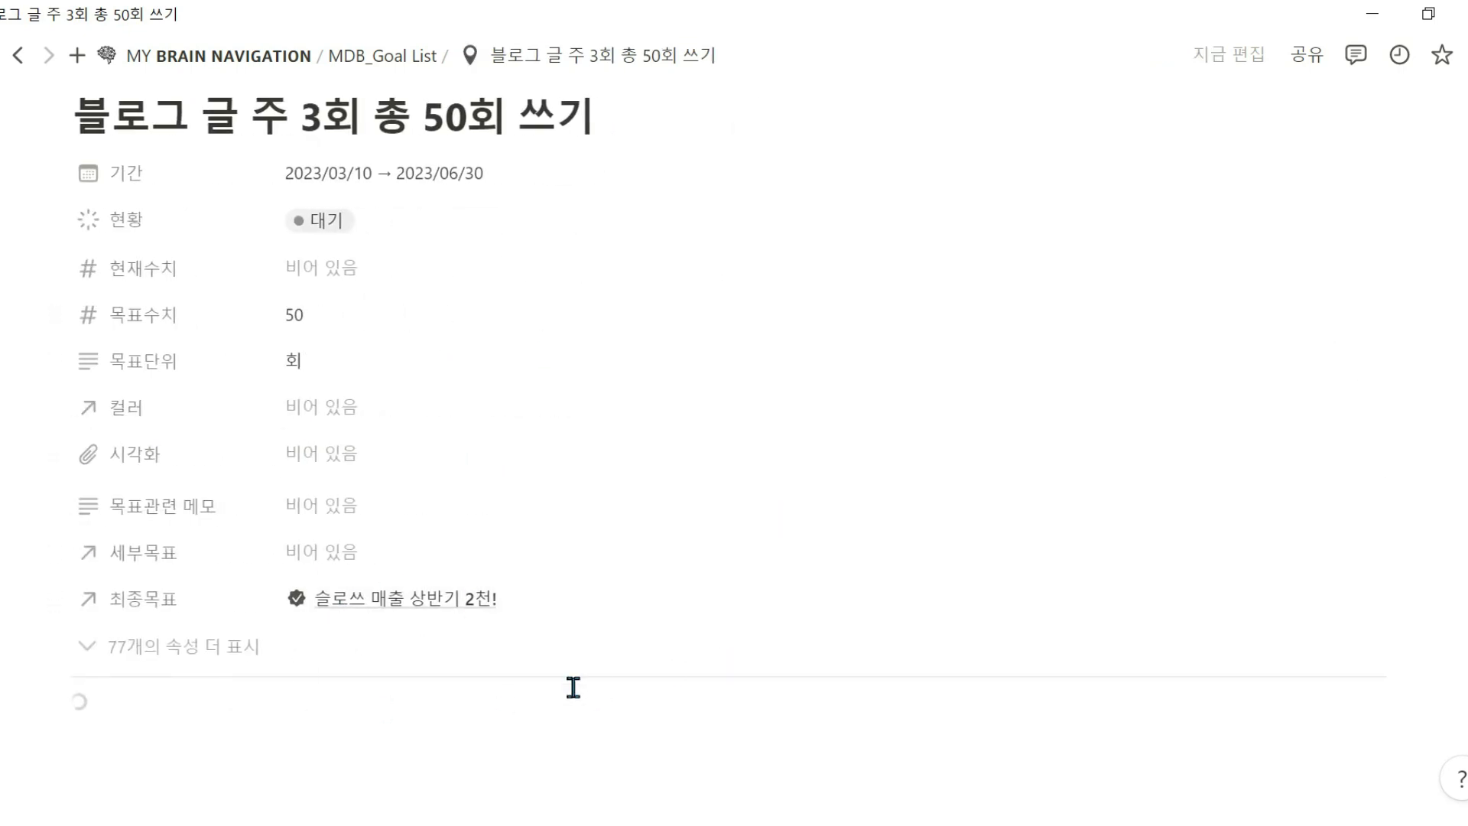
scroll(564, 666, "down", 5)
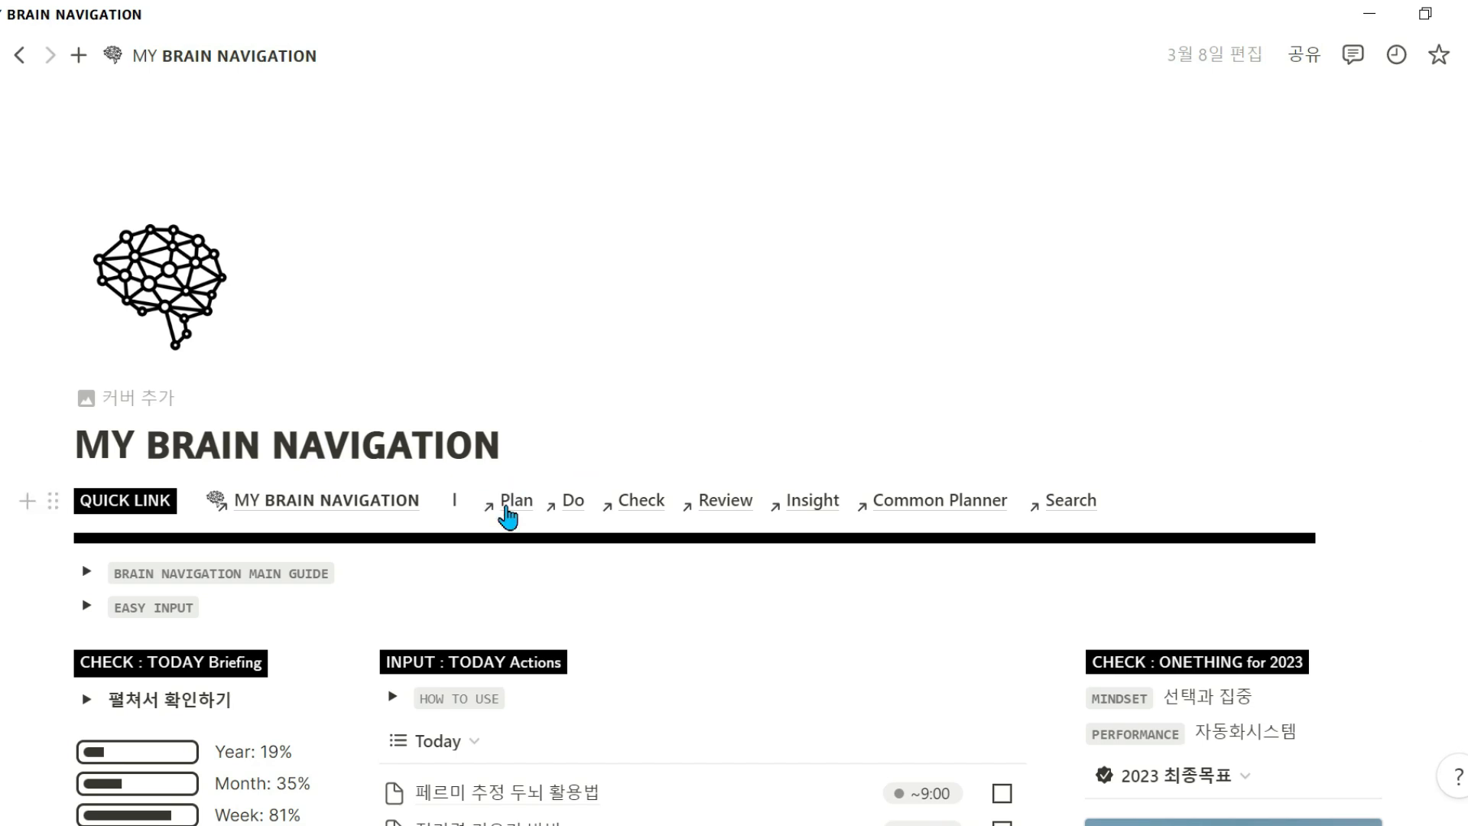
Go from the MY BRAIN NAVIGATION main page to the Plan page and open 프로젝트 계획하기
left_click(513, 504)
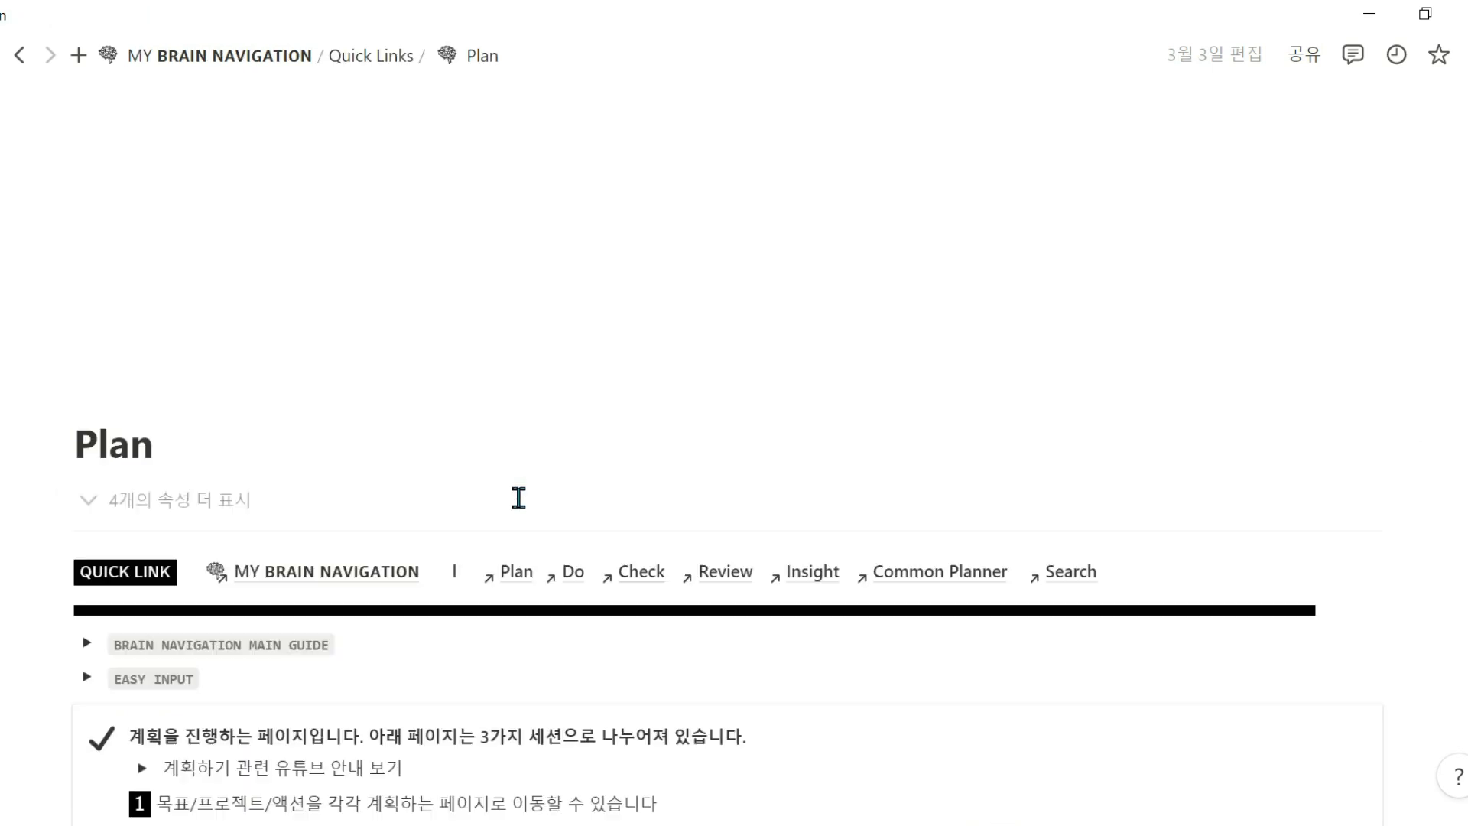
scroll(479, 692, "down", 6)
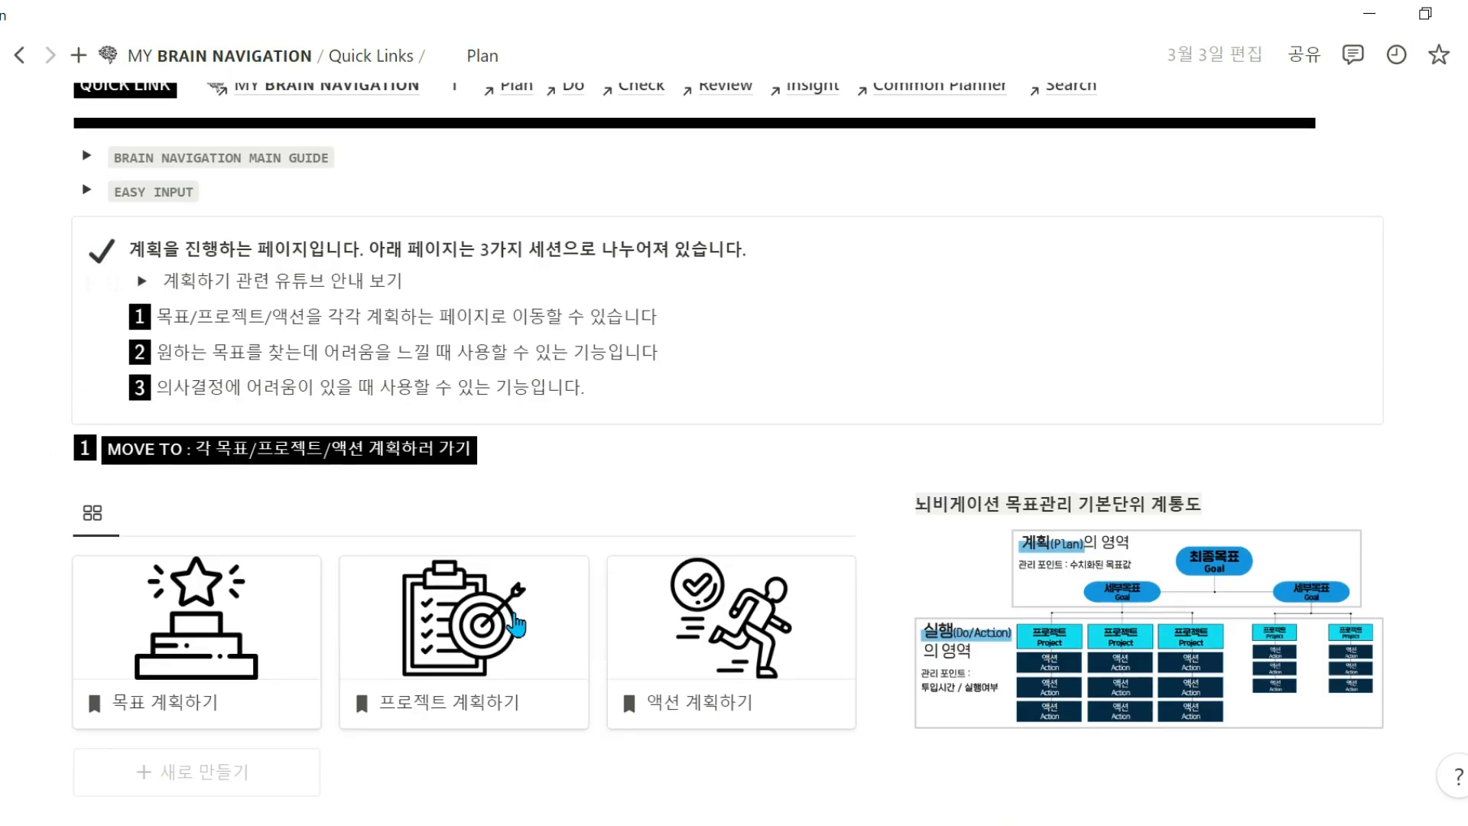
left_click(446, 635)
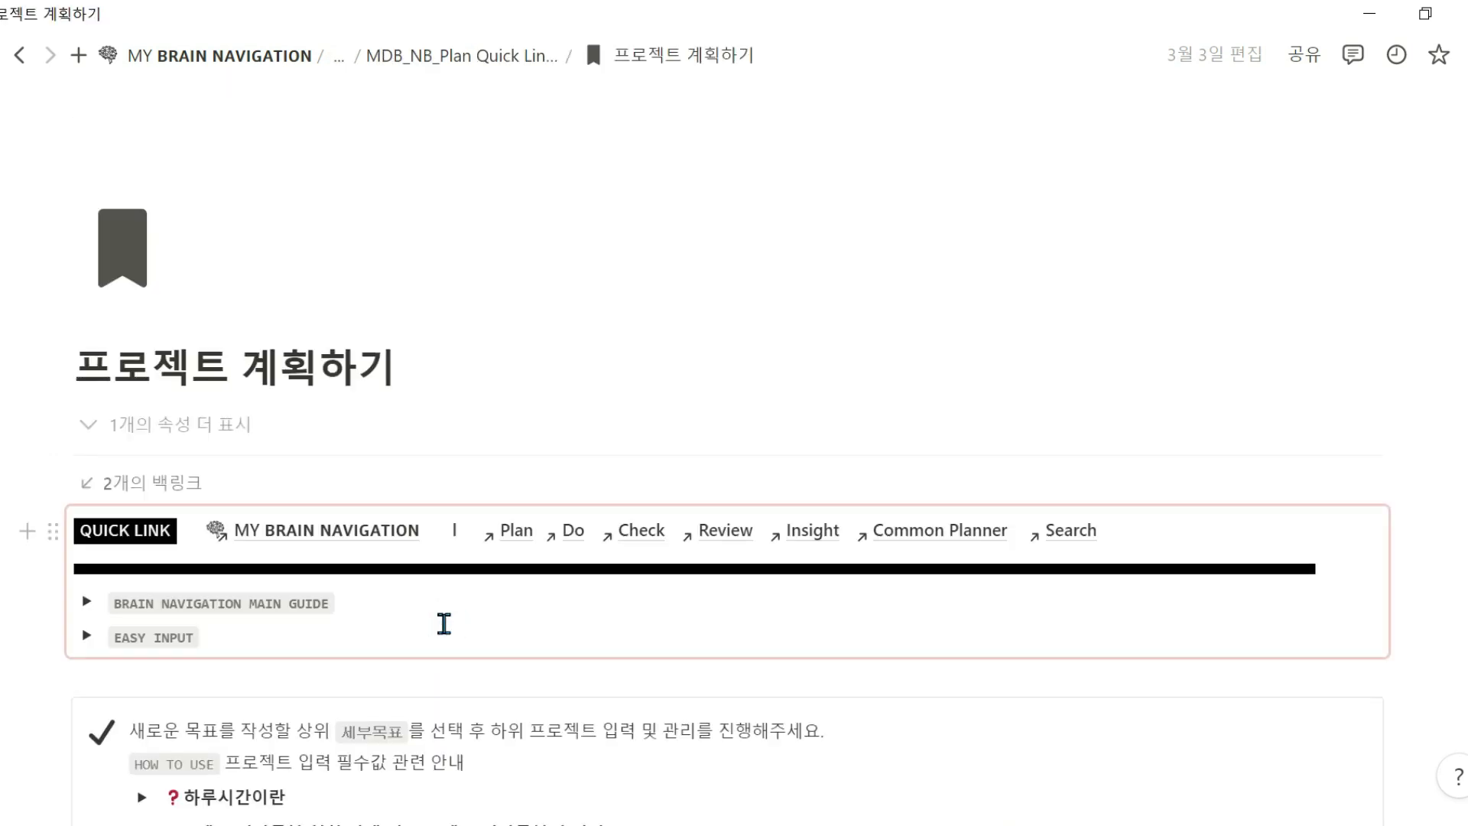
Review the sub-goals grouped by final goal and examine the sub-projects of 슬로쓰 브랜딩 5단계 진행하기 in its side preview
scroll(489, 540, "down", 6)
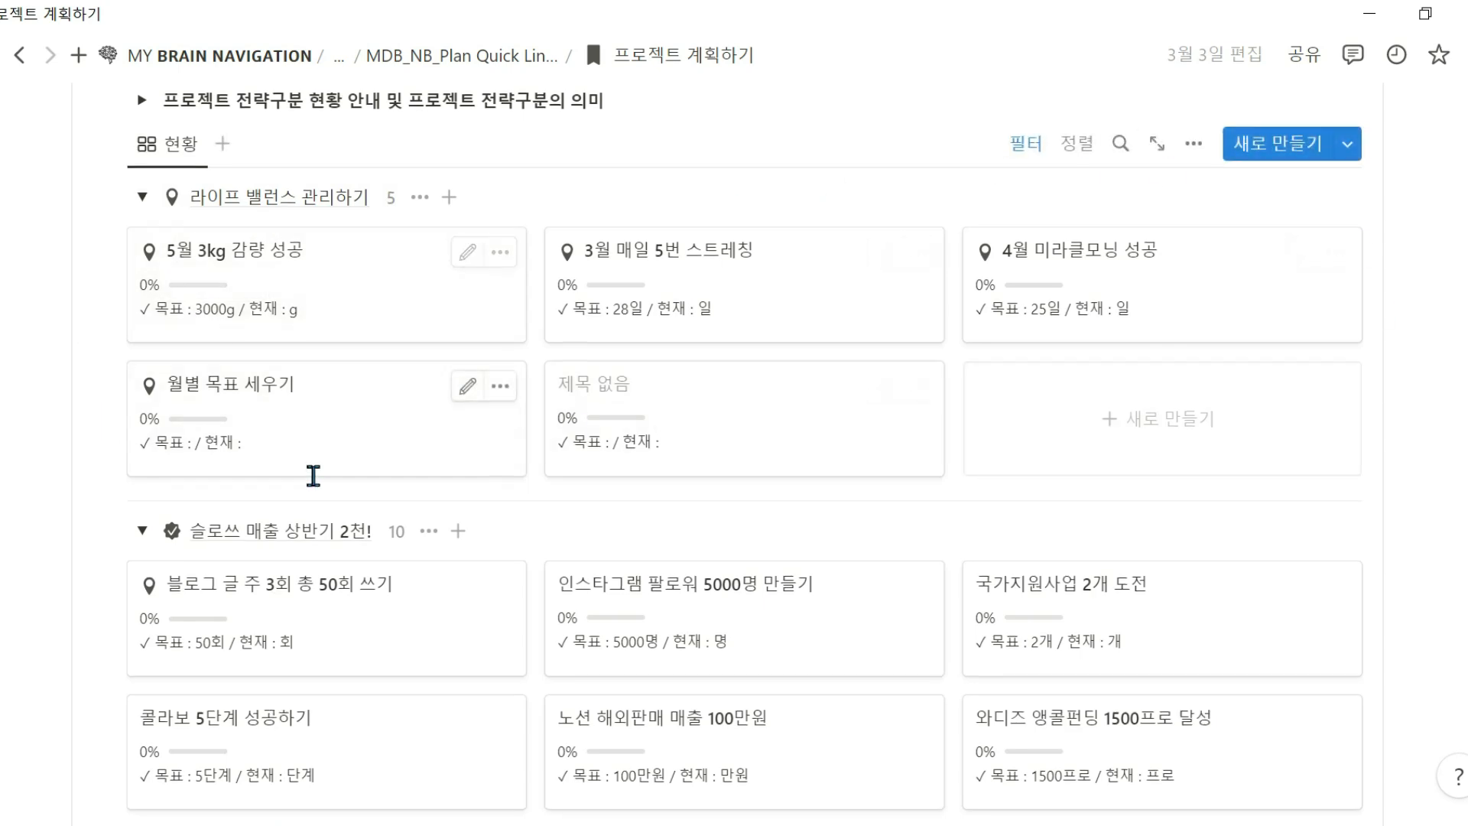
scroll(953, 518, "down", 5)
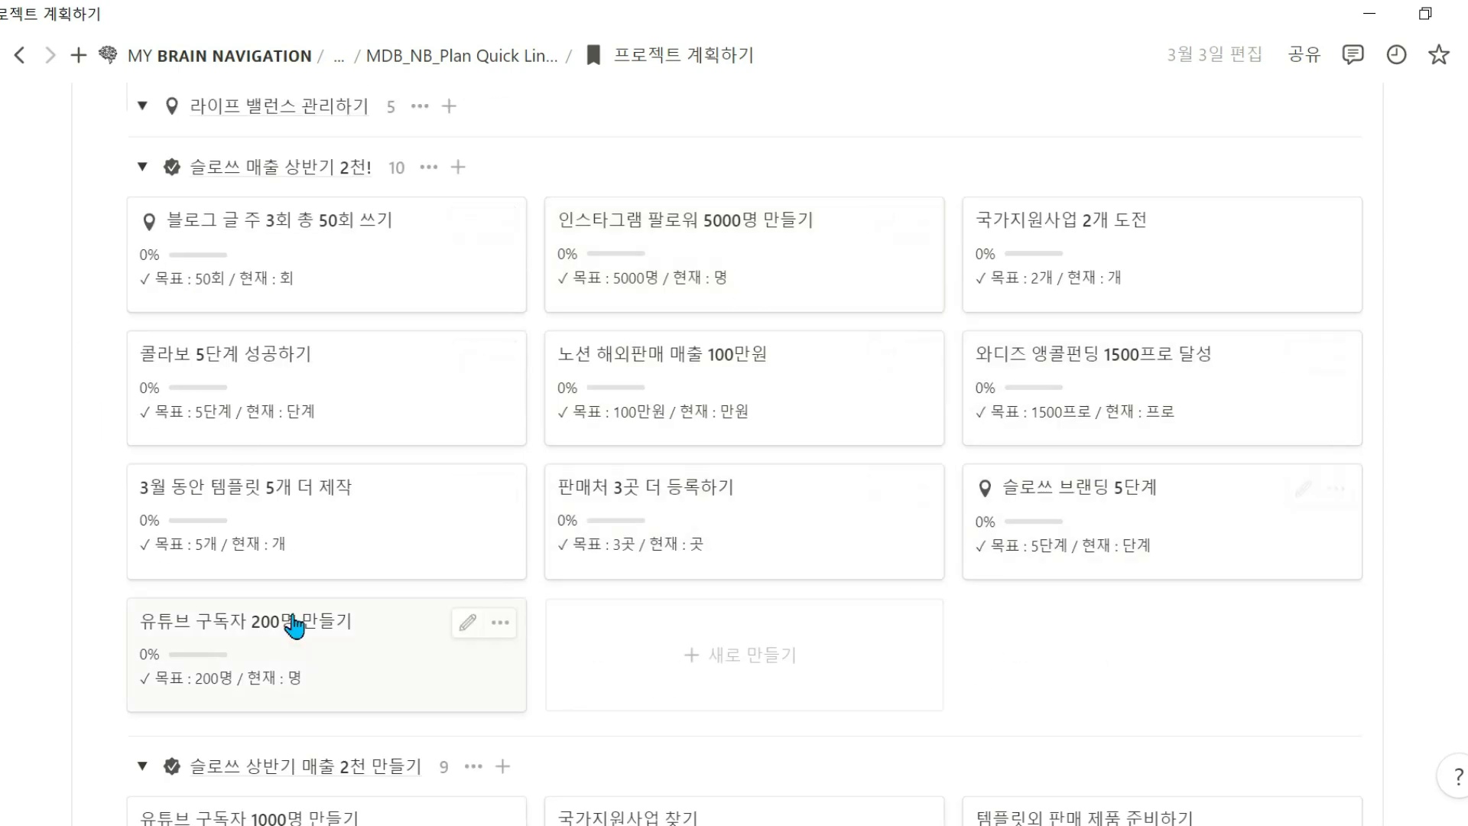
scroll(295, 623, "down", 2)
scroll(318, 548, "down", 1)
scroll(314, 534, "up", 3)
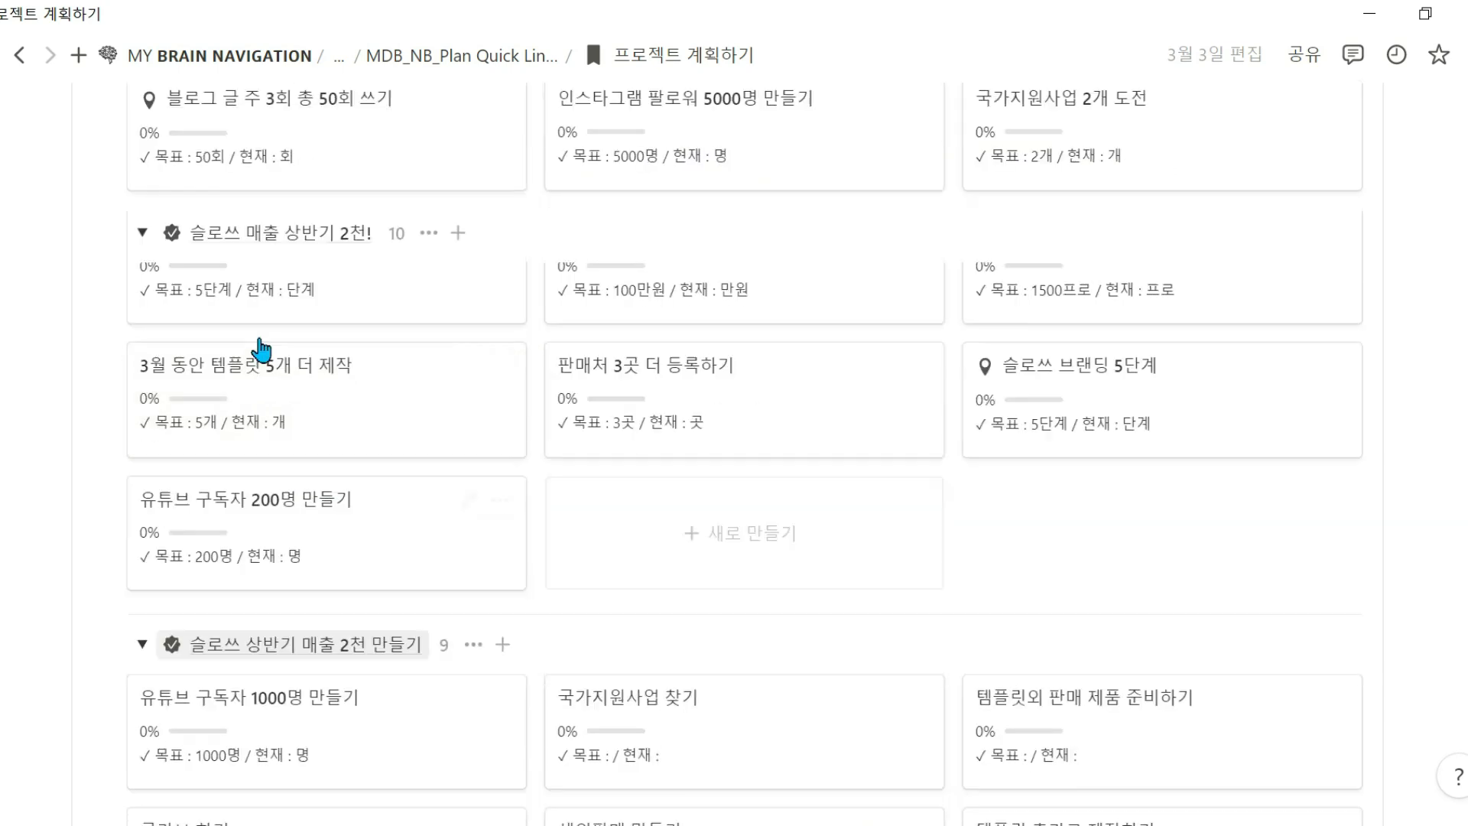
scroll(171, 787, "down", 8)
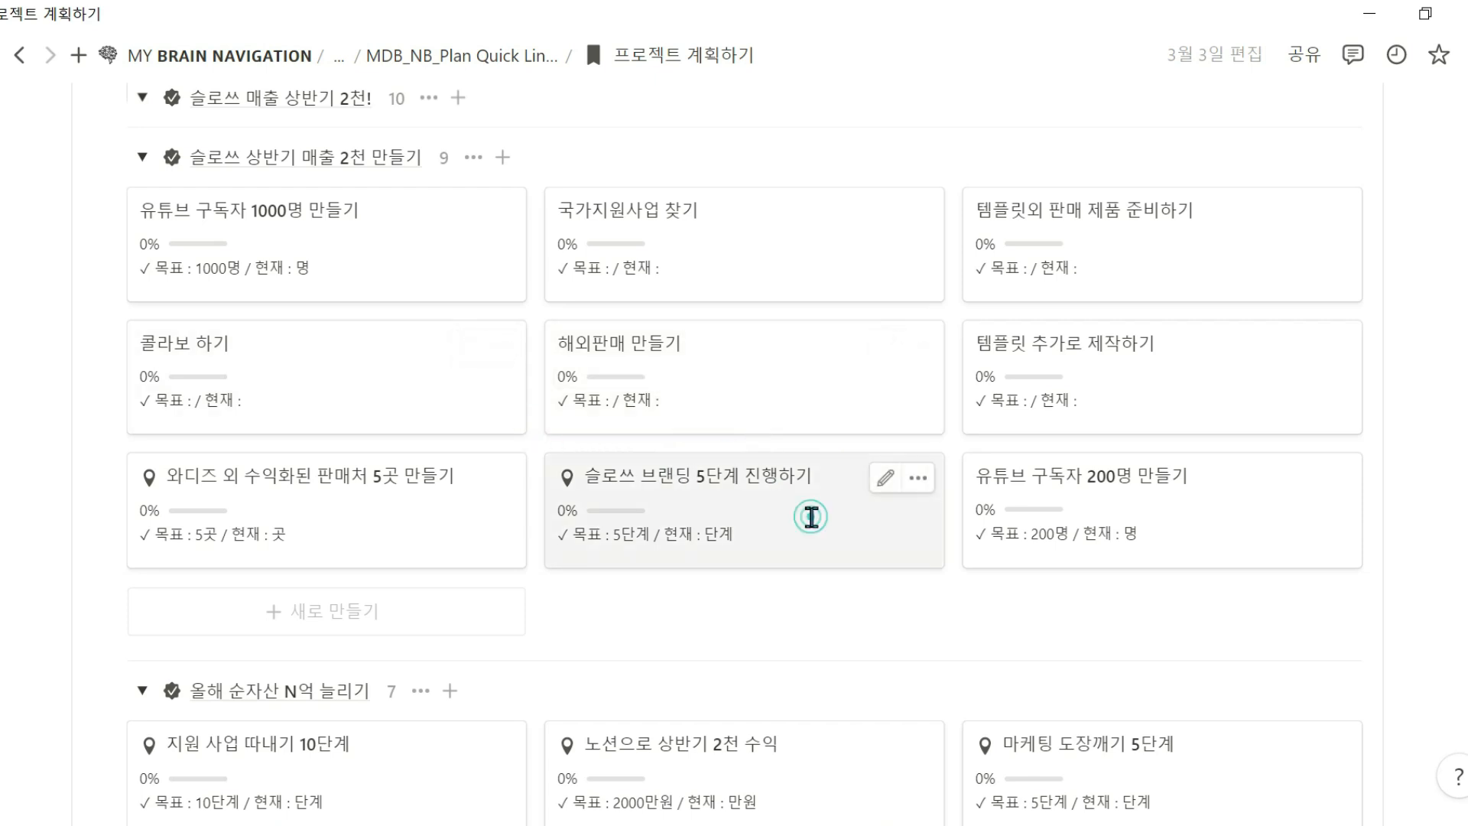
left_click(809, 514)
scroll(815, 474, "down", 2)
scroll(817, 510, "down", 5)
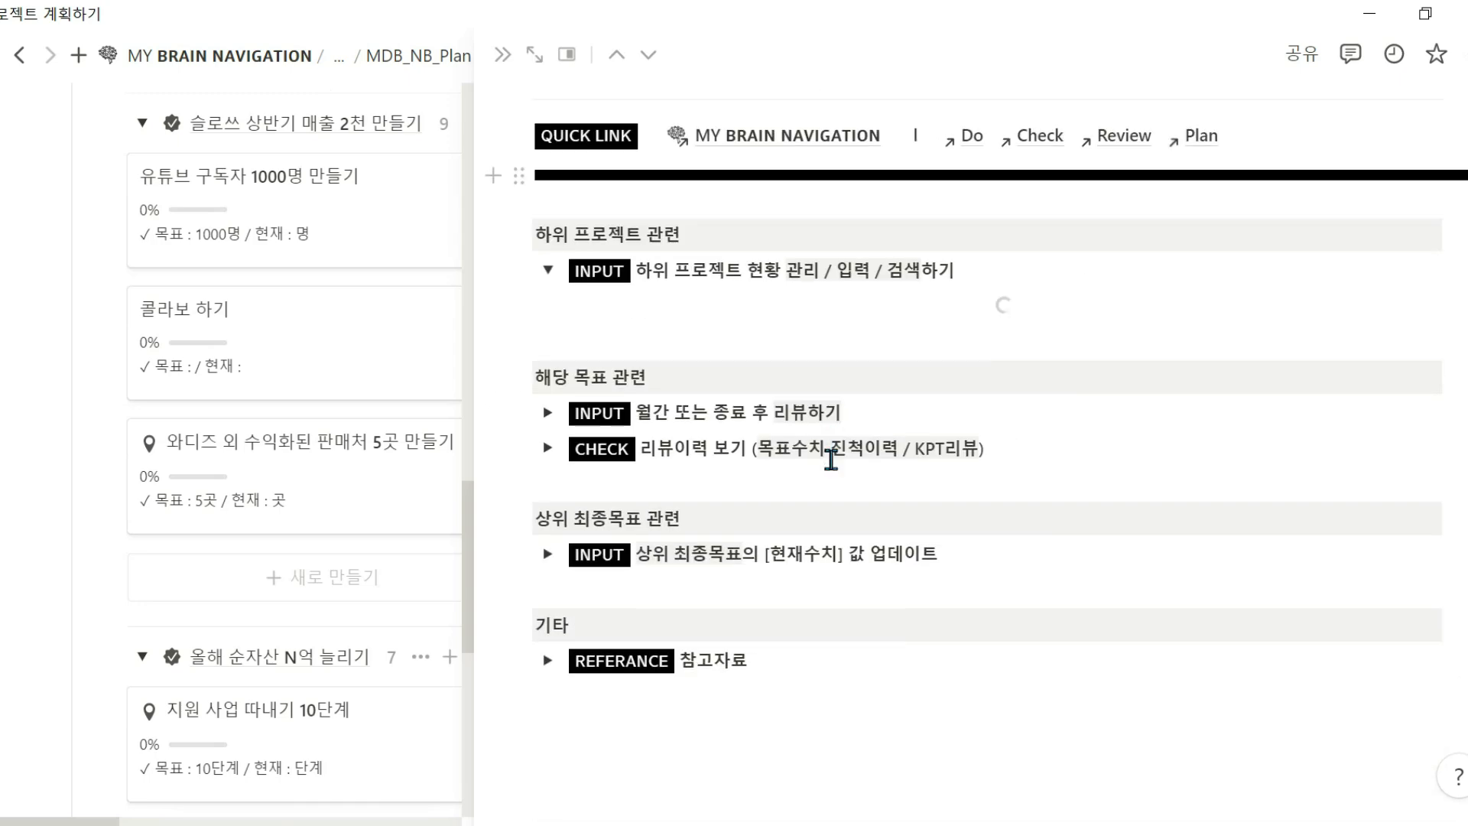
scroll(773, 367, "down", 3)
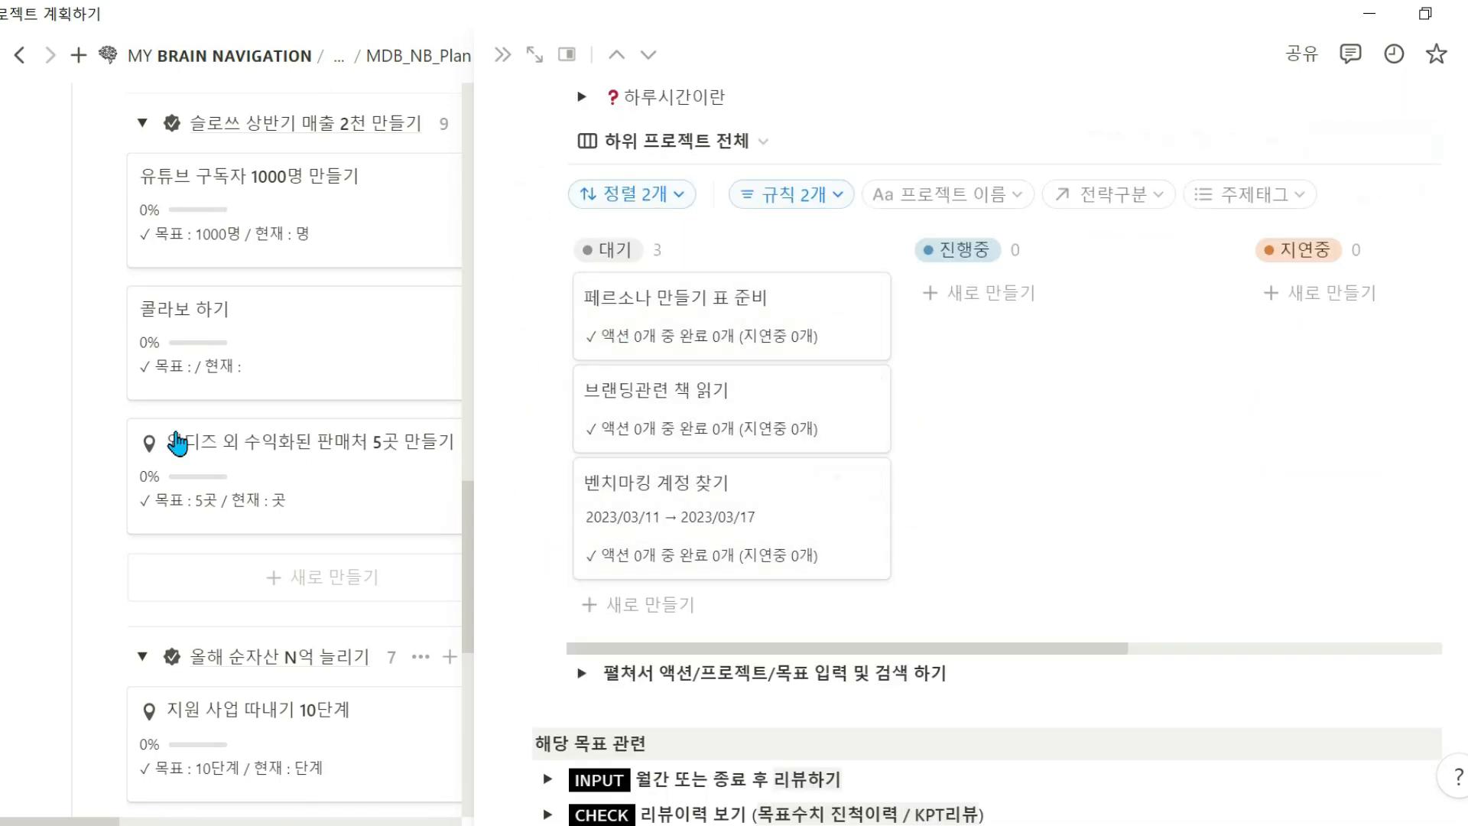
left_click(58, 426)
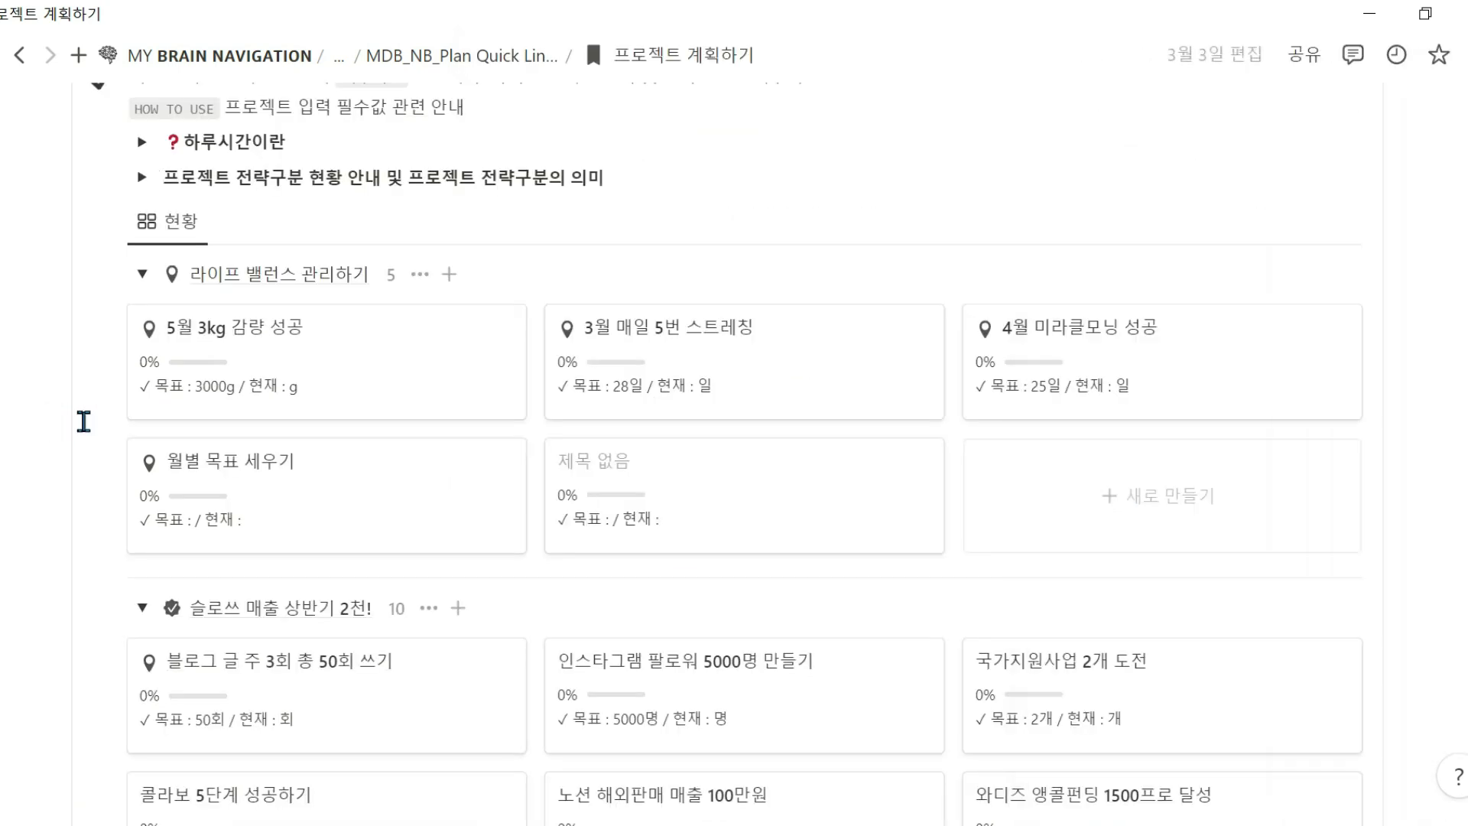
Open the sub-goal 유튜브 구독자 200명 만들기 under 슬로쓰 상반기 매출 2천 만들기 and apply the 하위 프로젝트 계획 template
scroll(725, 498, "down", 6)
scroll(854, 502, "down", 2)
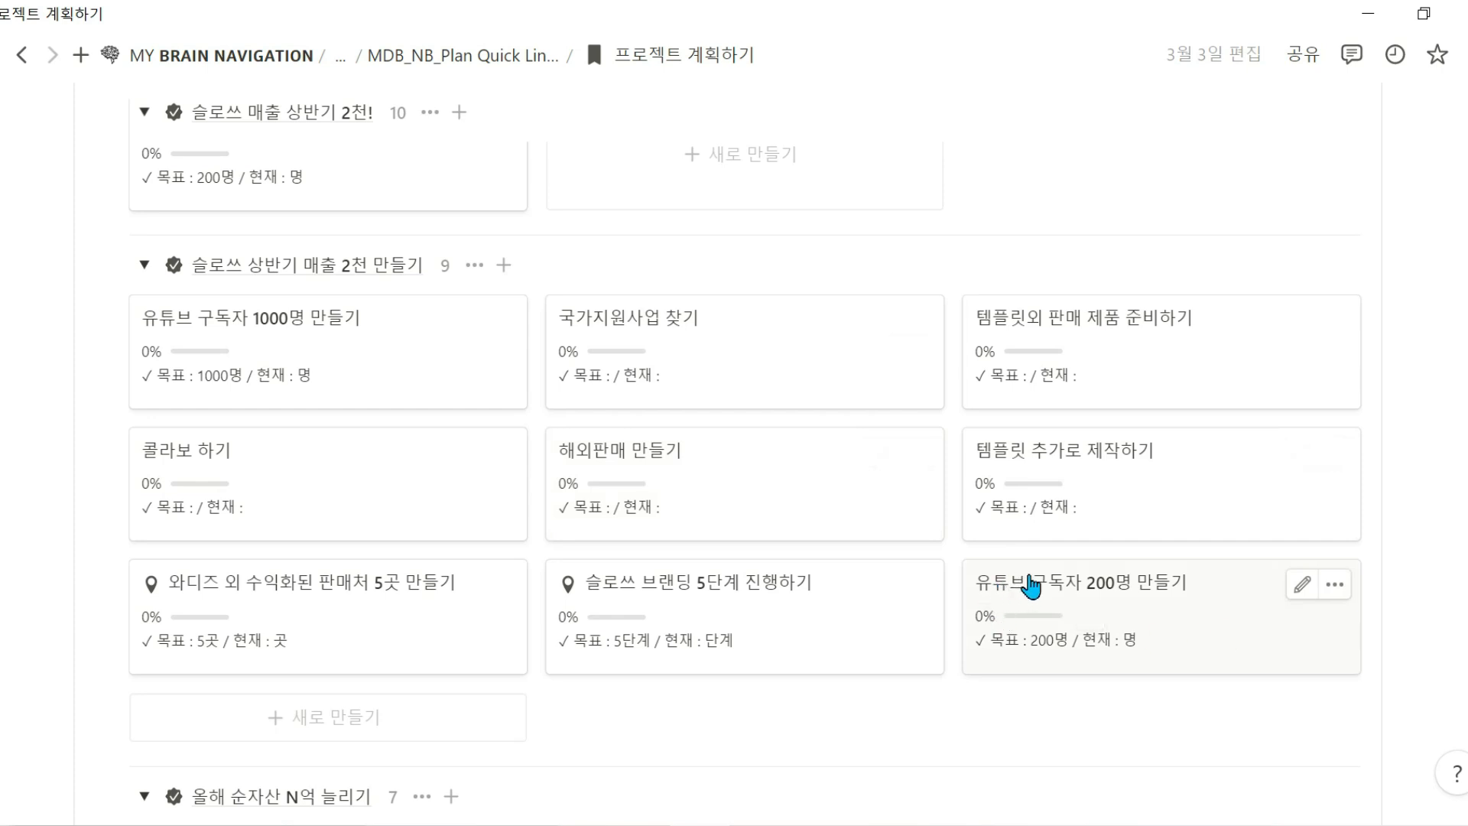
left_click(1185, 621)
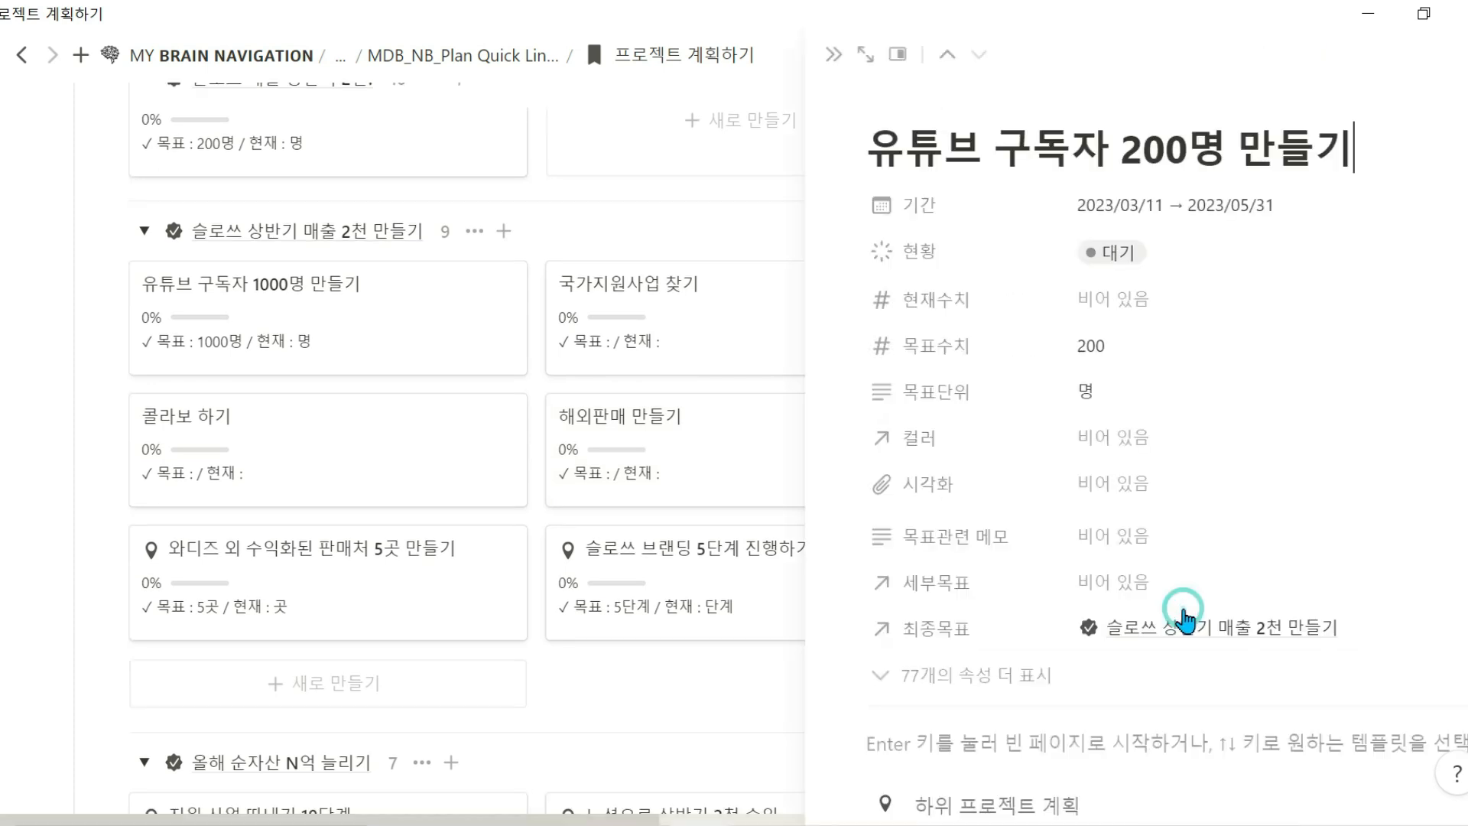
scroll(841, 581, "down", 2)
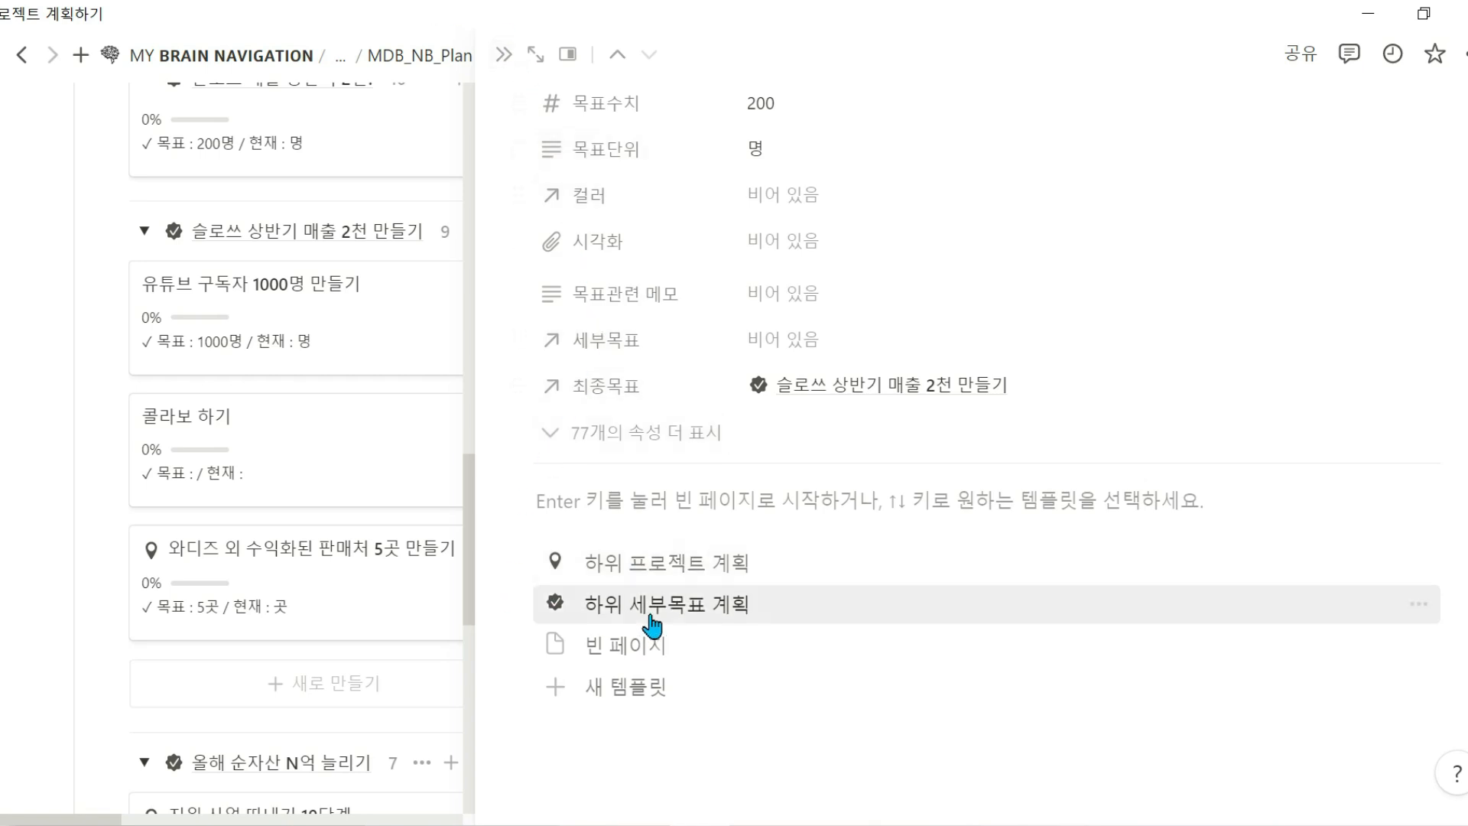
left_click(661, 574)
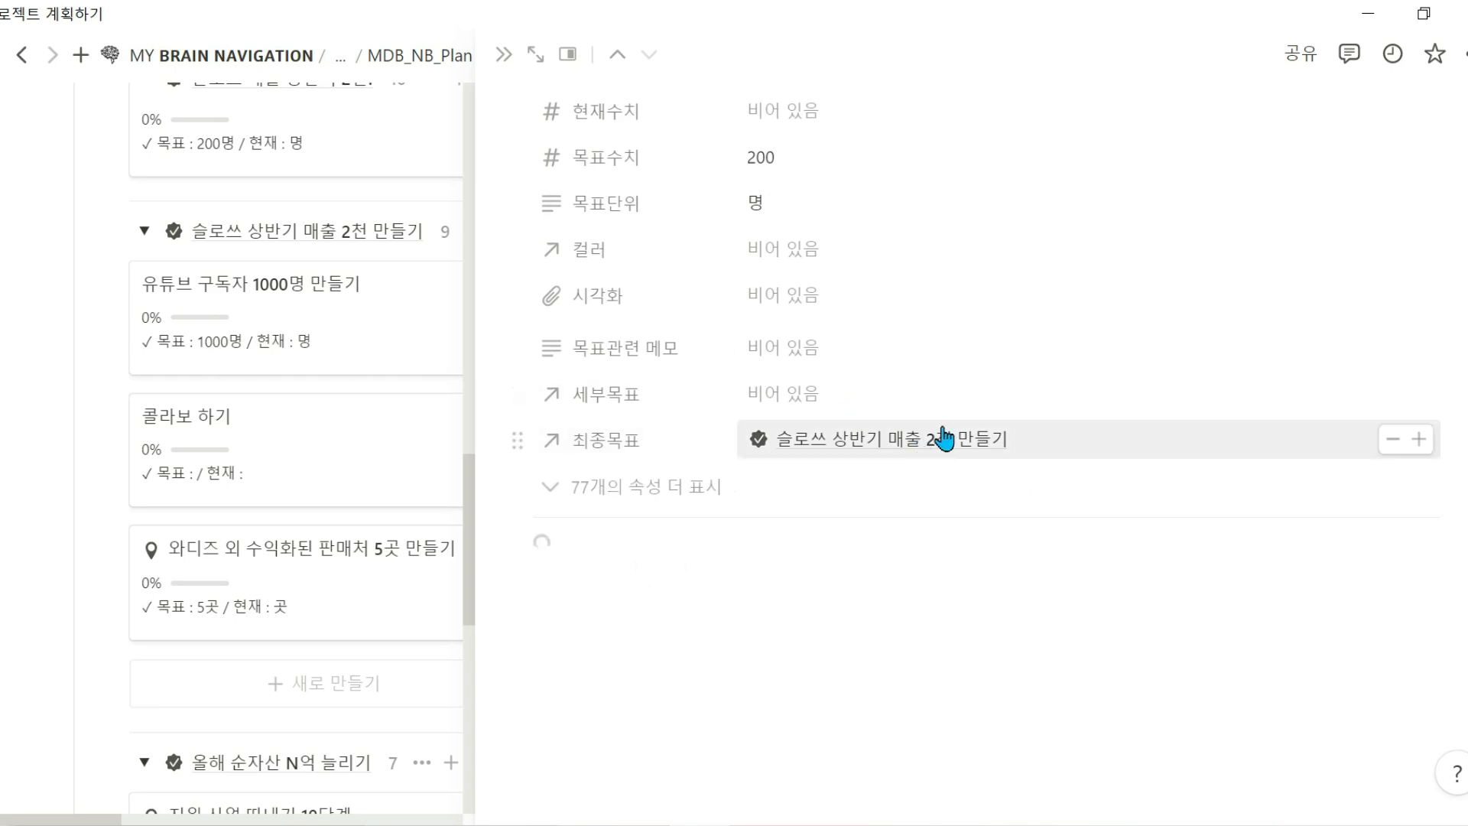
Expand the sub-goal's 하위 프로젝트 현황 section and add a sub-project named 유튜브관련 책 읽기
scroll(1155, 447, "down", 5)
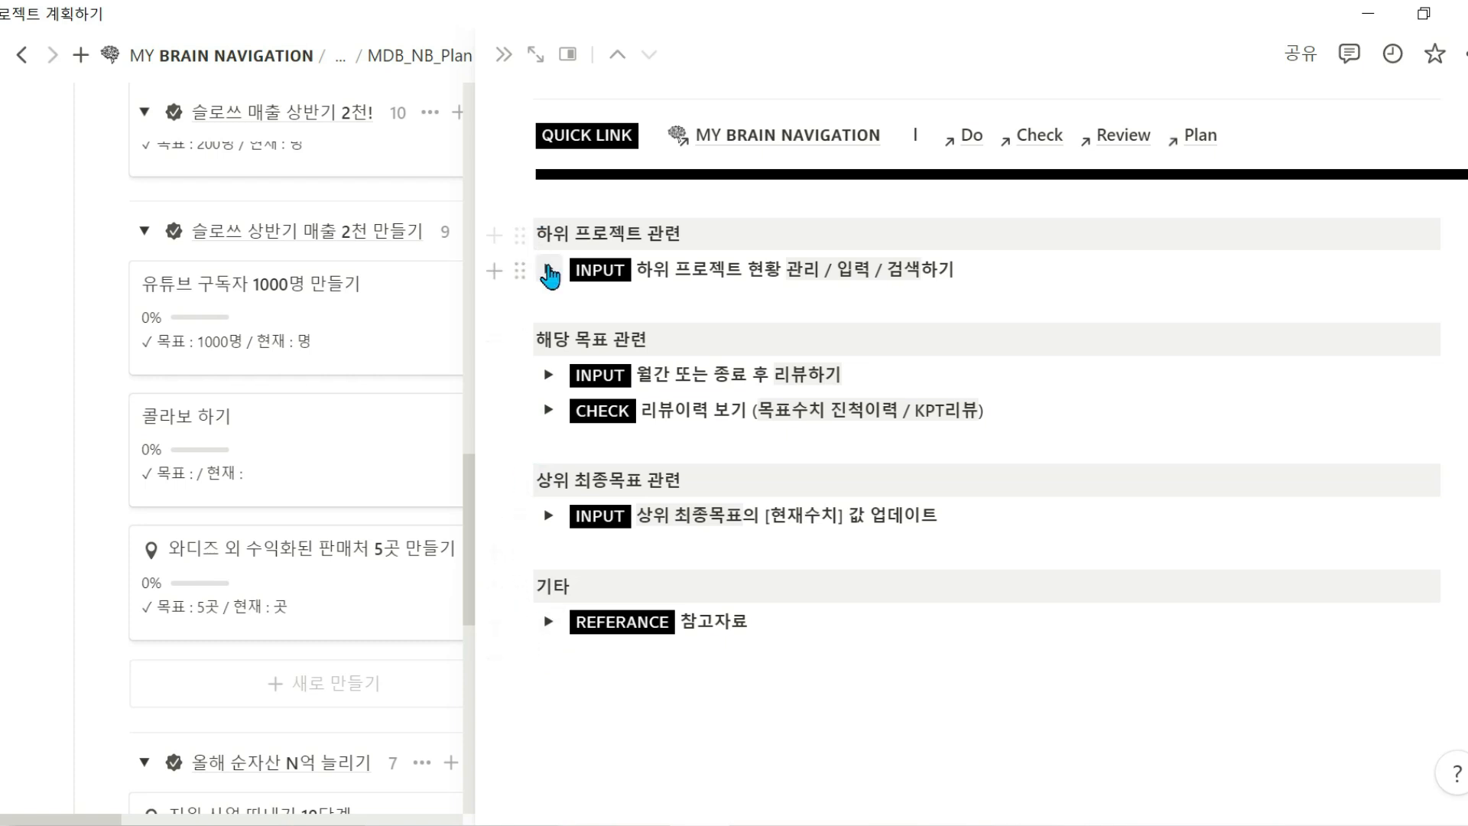
left_click(548, 270)
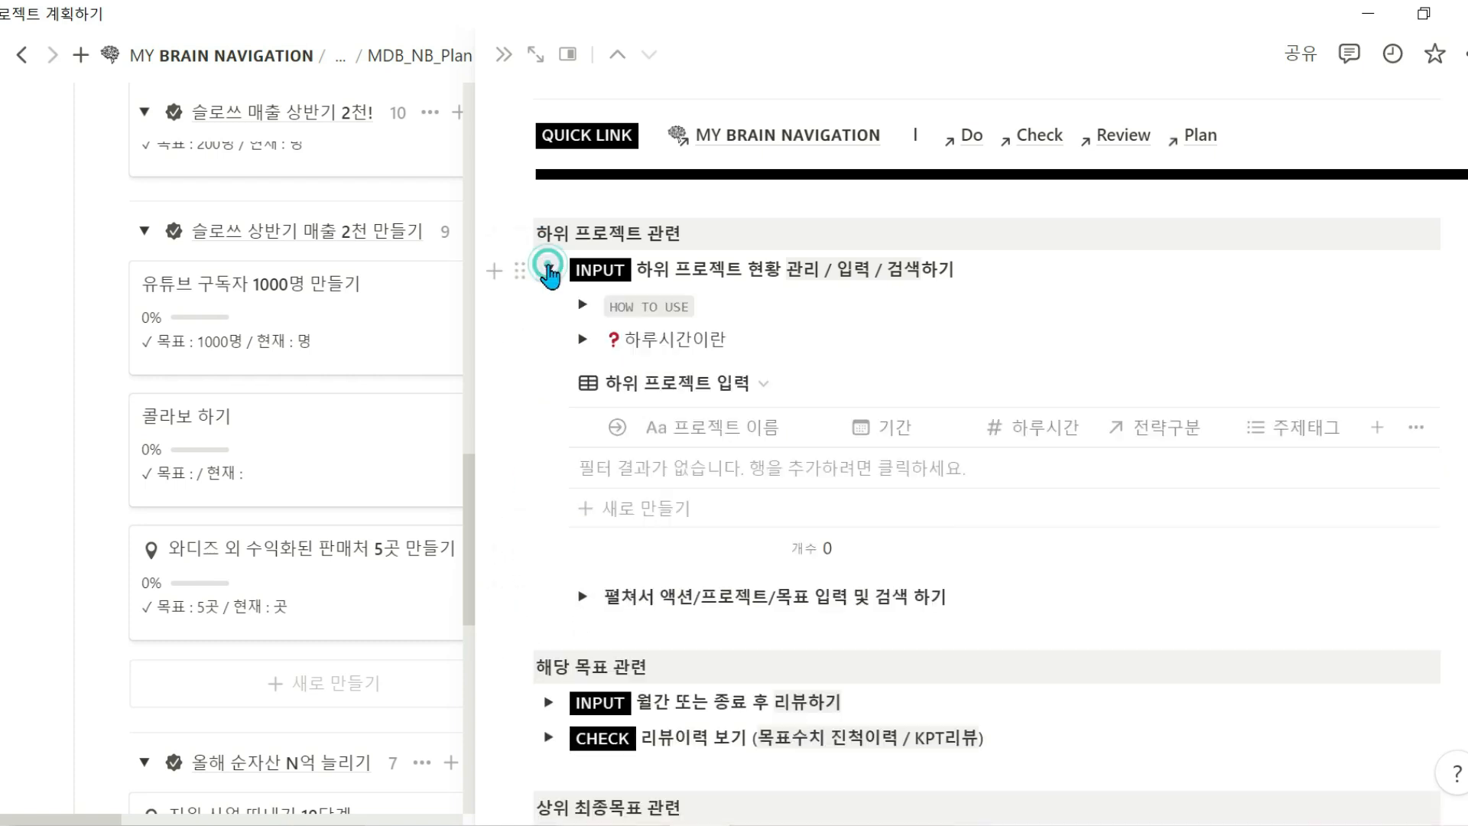
scroll(549, 270, "down", 2)
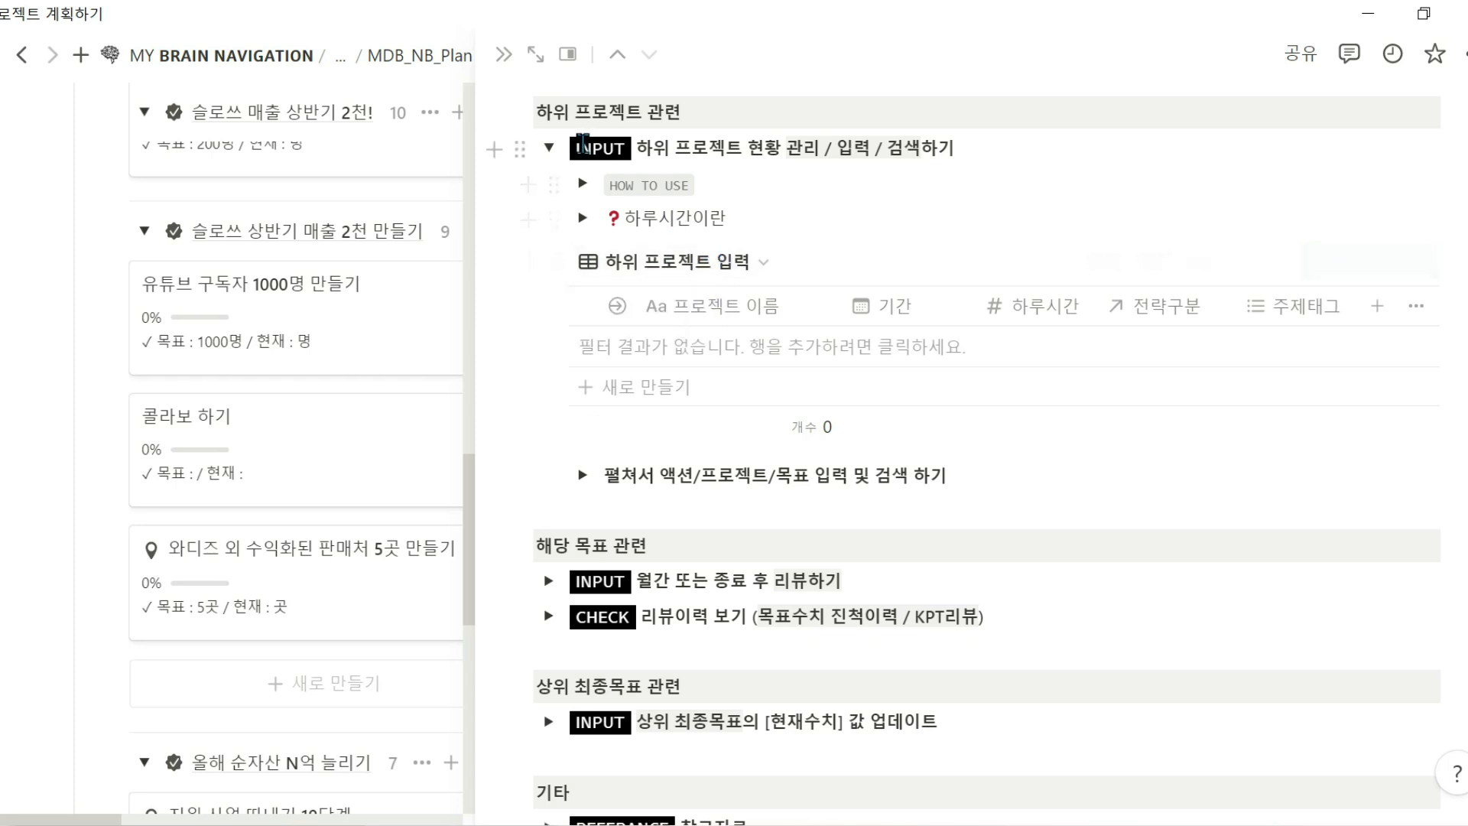
left_click(715, 353)
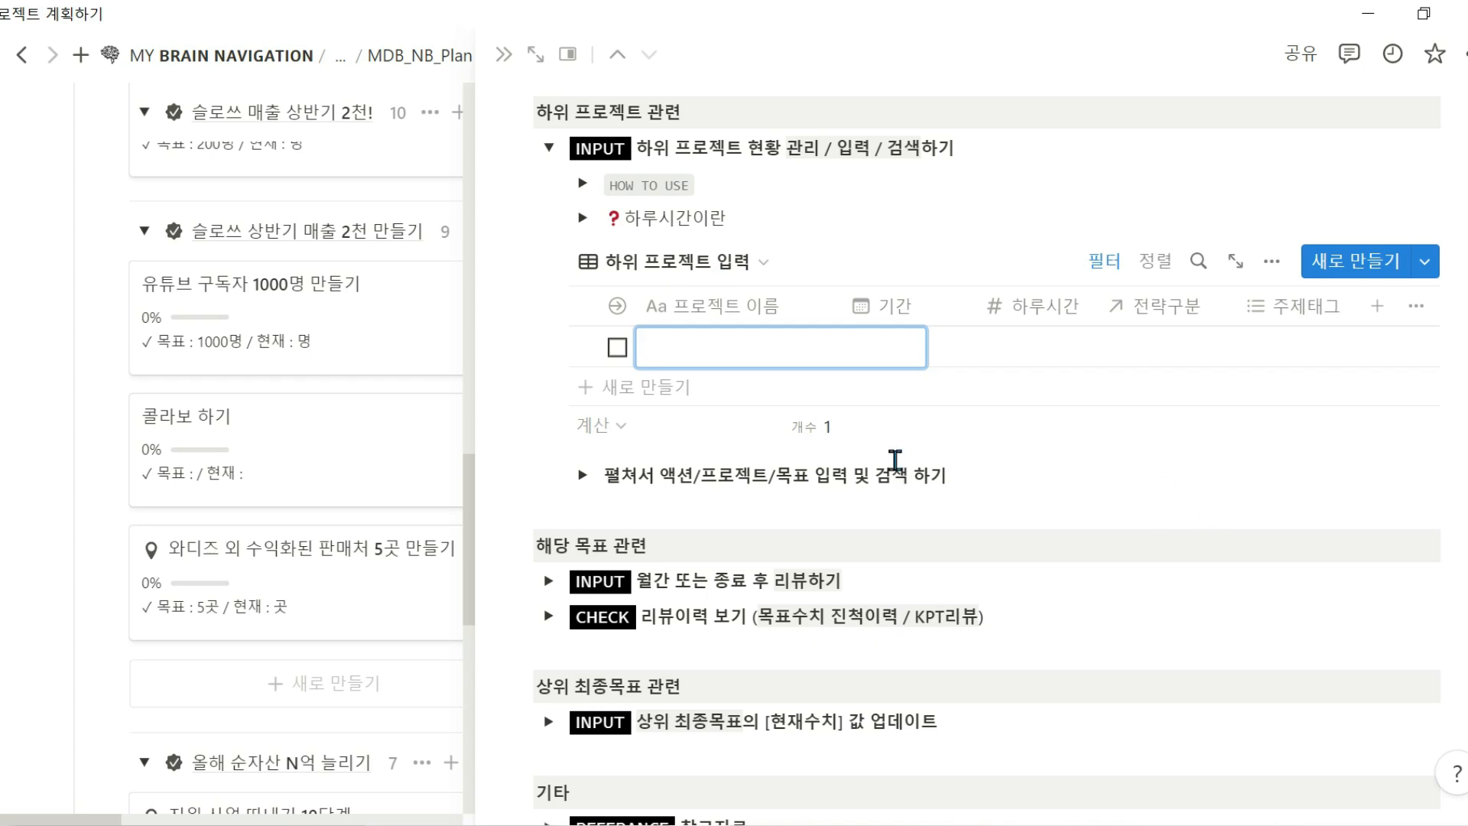
type("db")
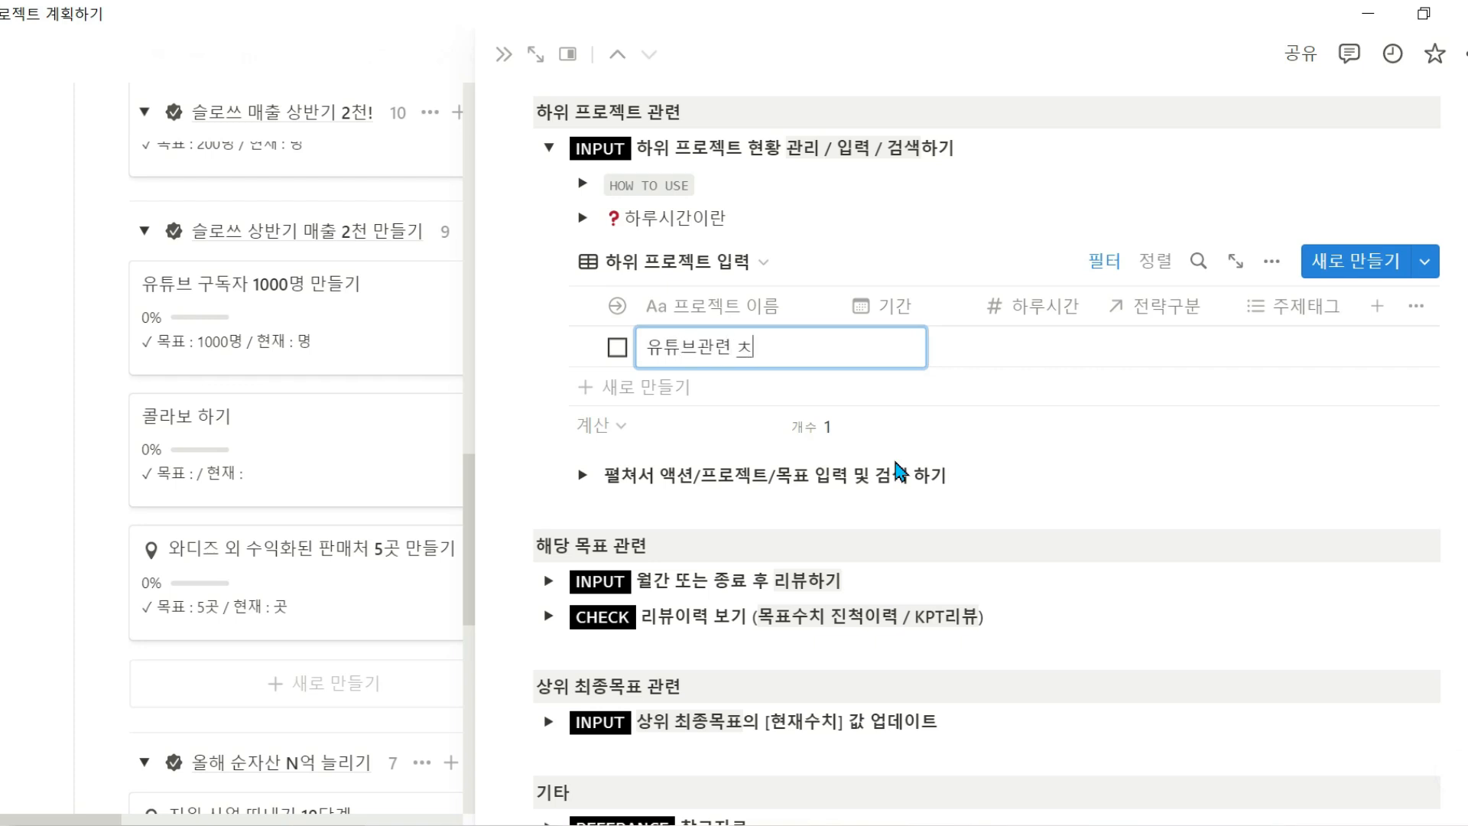
key("Return")
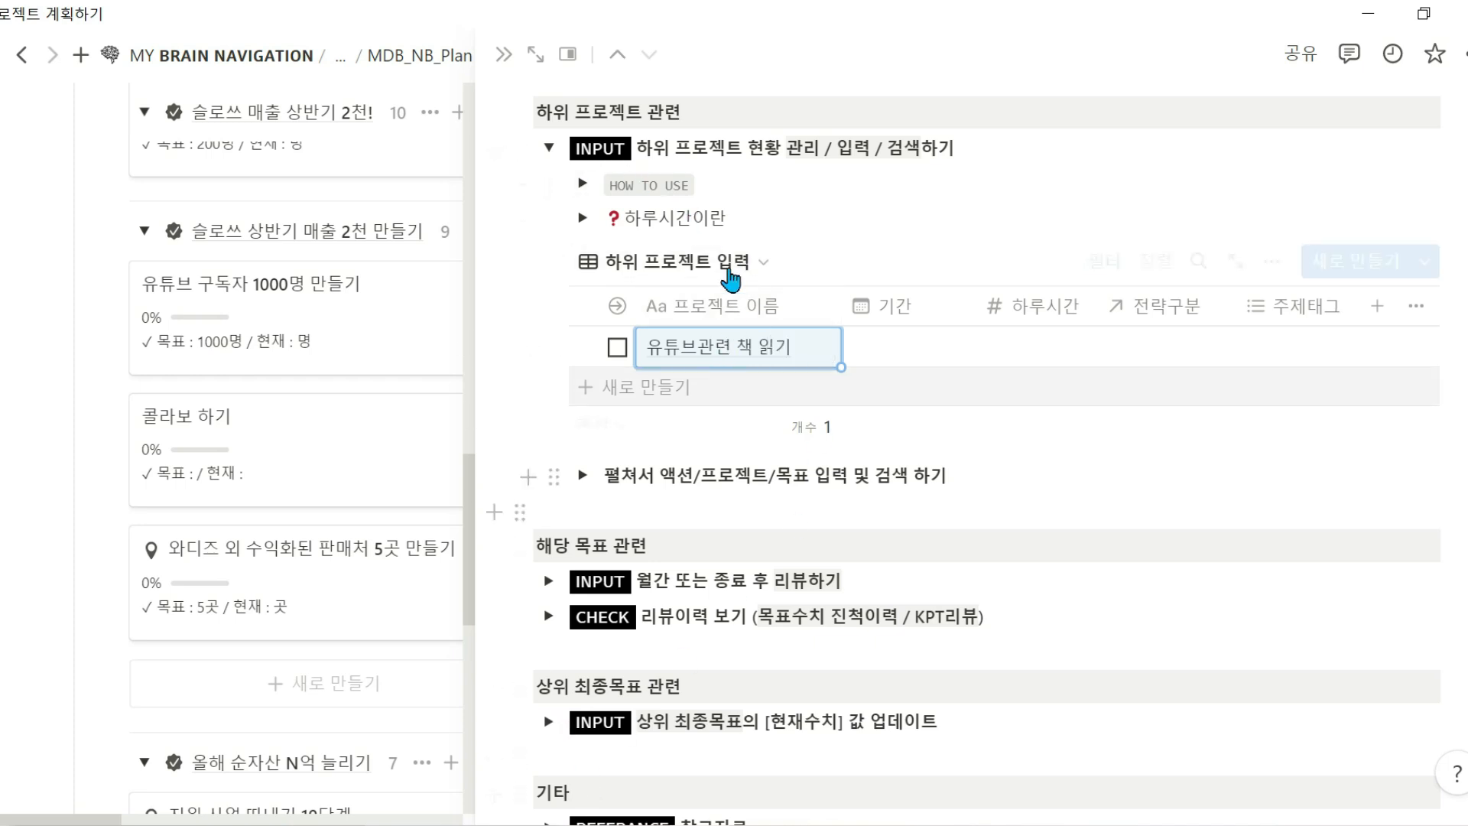
Open 유튜브 구독자 200명 만들기 as a full page and add a second sub-project named 벤치마킹 찾아 참고하기
left_click(537, 60)
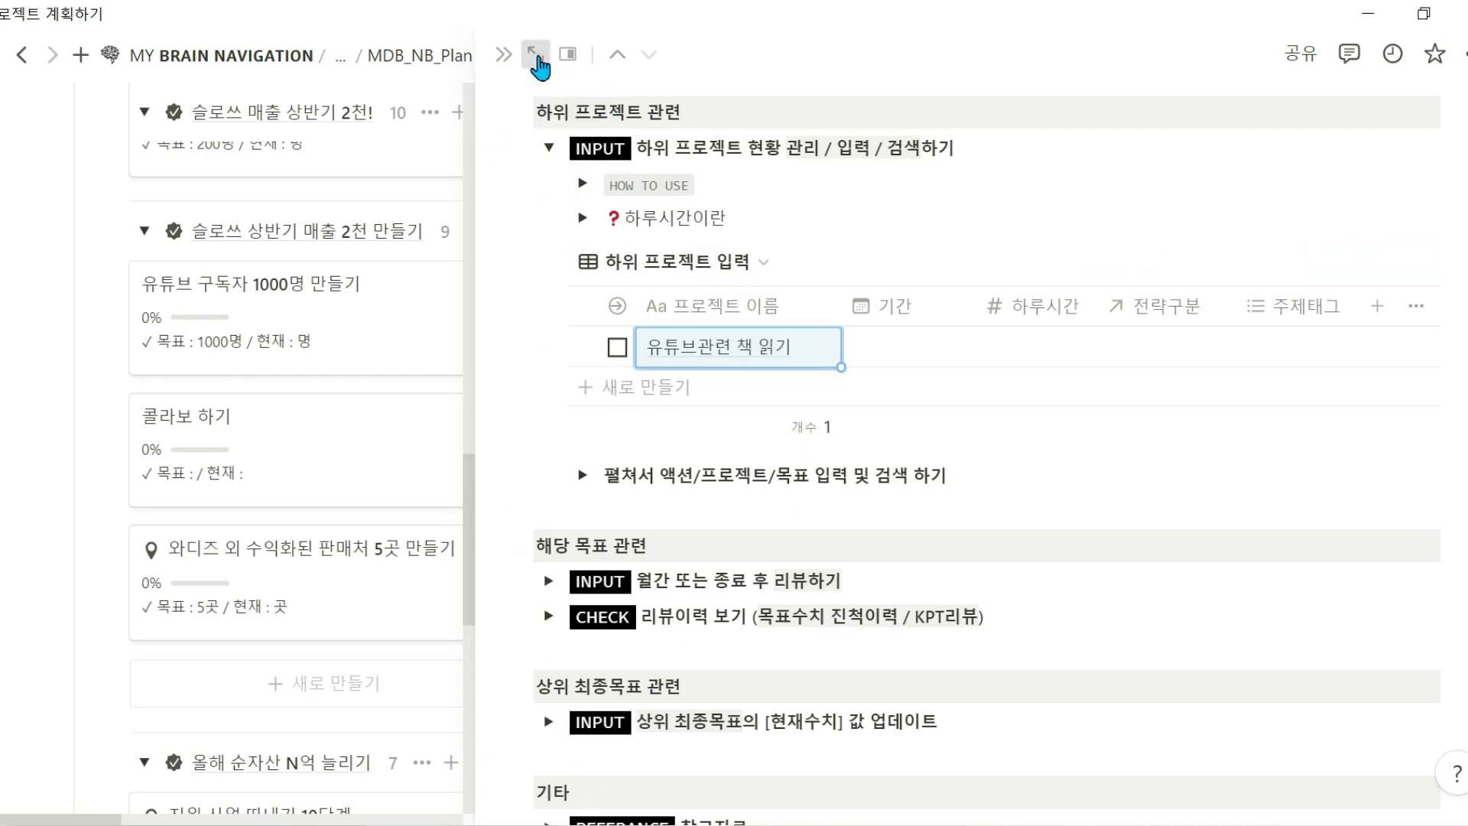
scroll(1029, 376, "down", 6)
scroll(1029, 377, "down", 5)
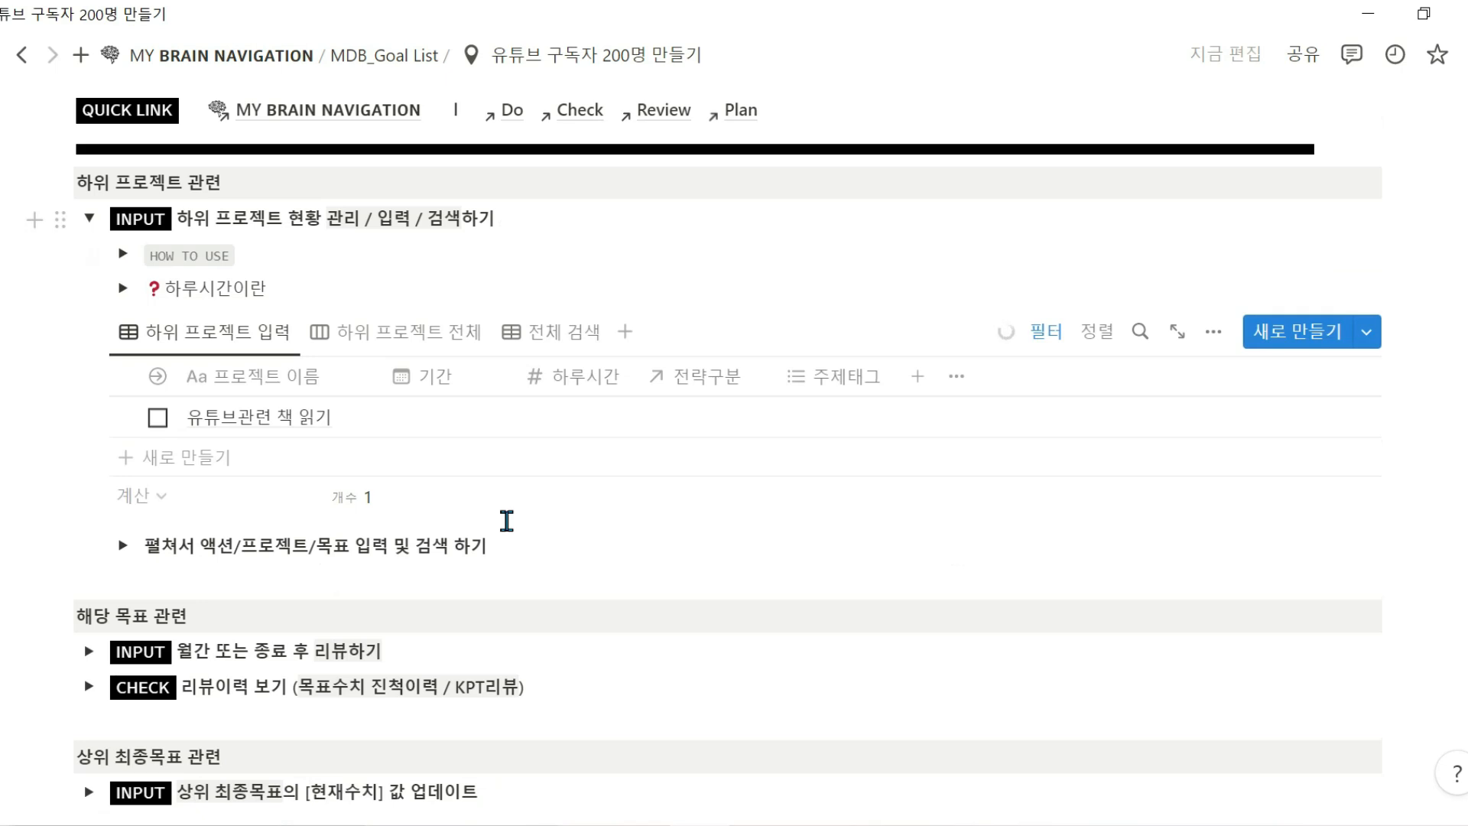
left_click(229, 458)
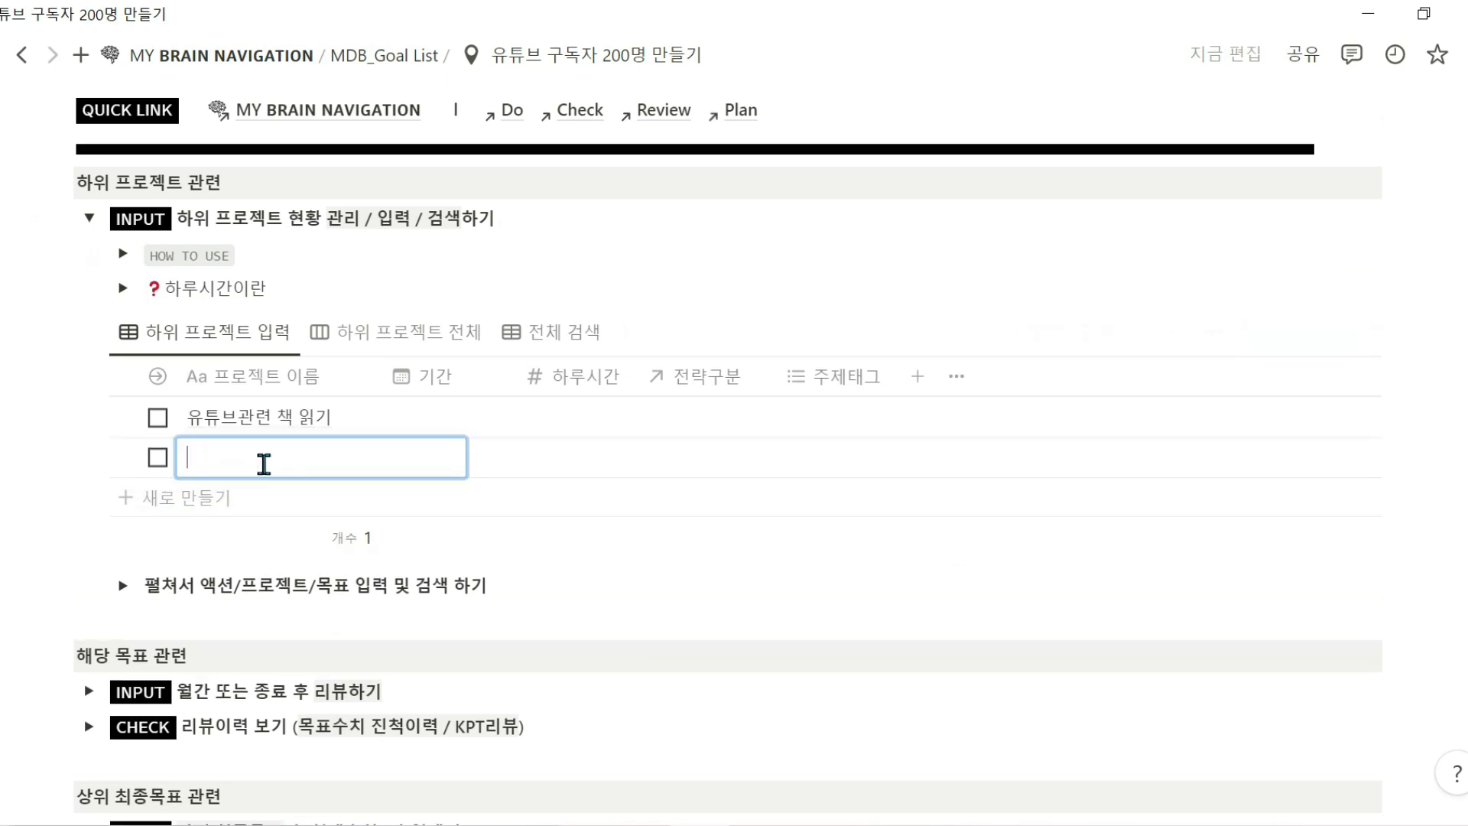
left_click(172, 570)
key("Return")
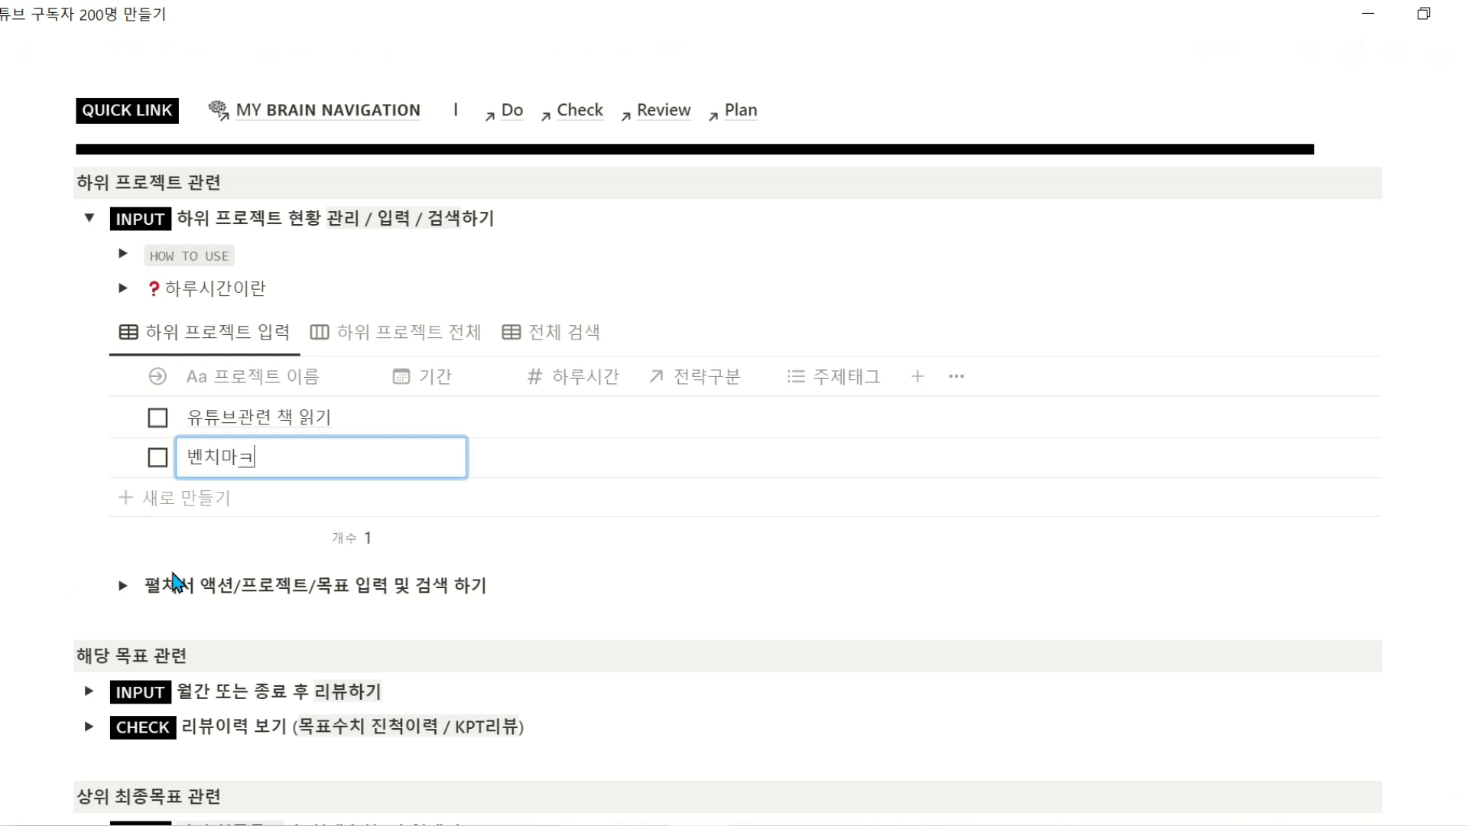
key("Return")
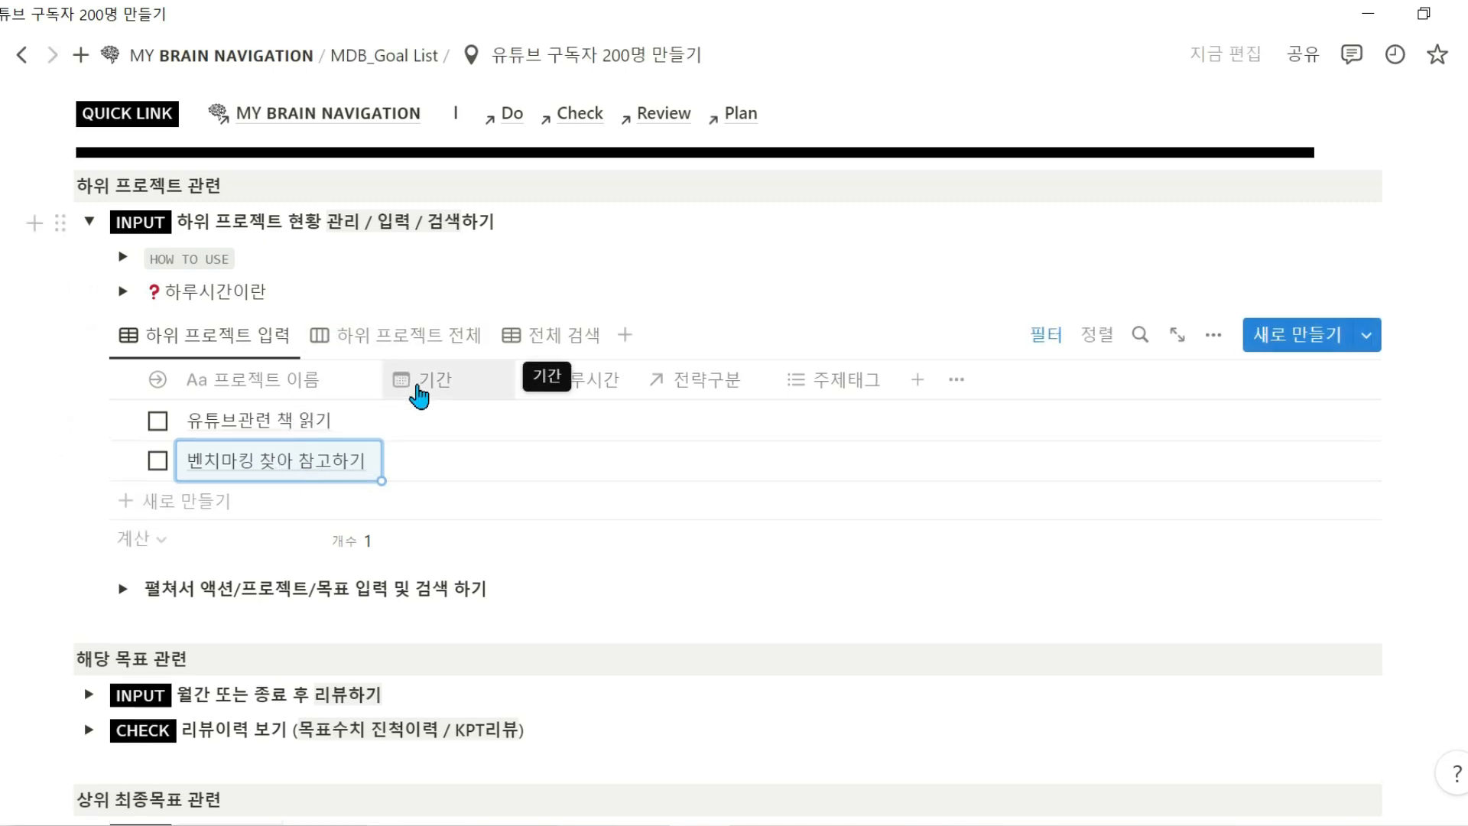
Set the 기간 of the sub-project 유튜브관련 책 읽기 to 2023/03/27 → 2023/04/16, within the parent goal's period
scroll(419, 390, "up", 15)
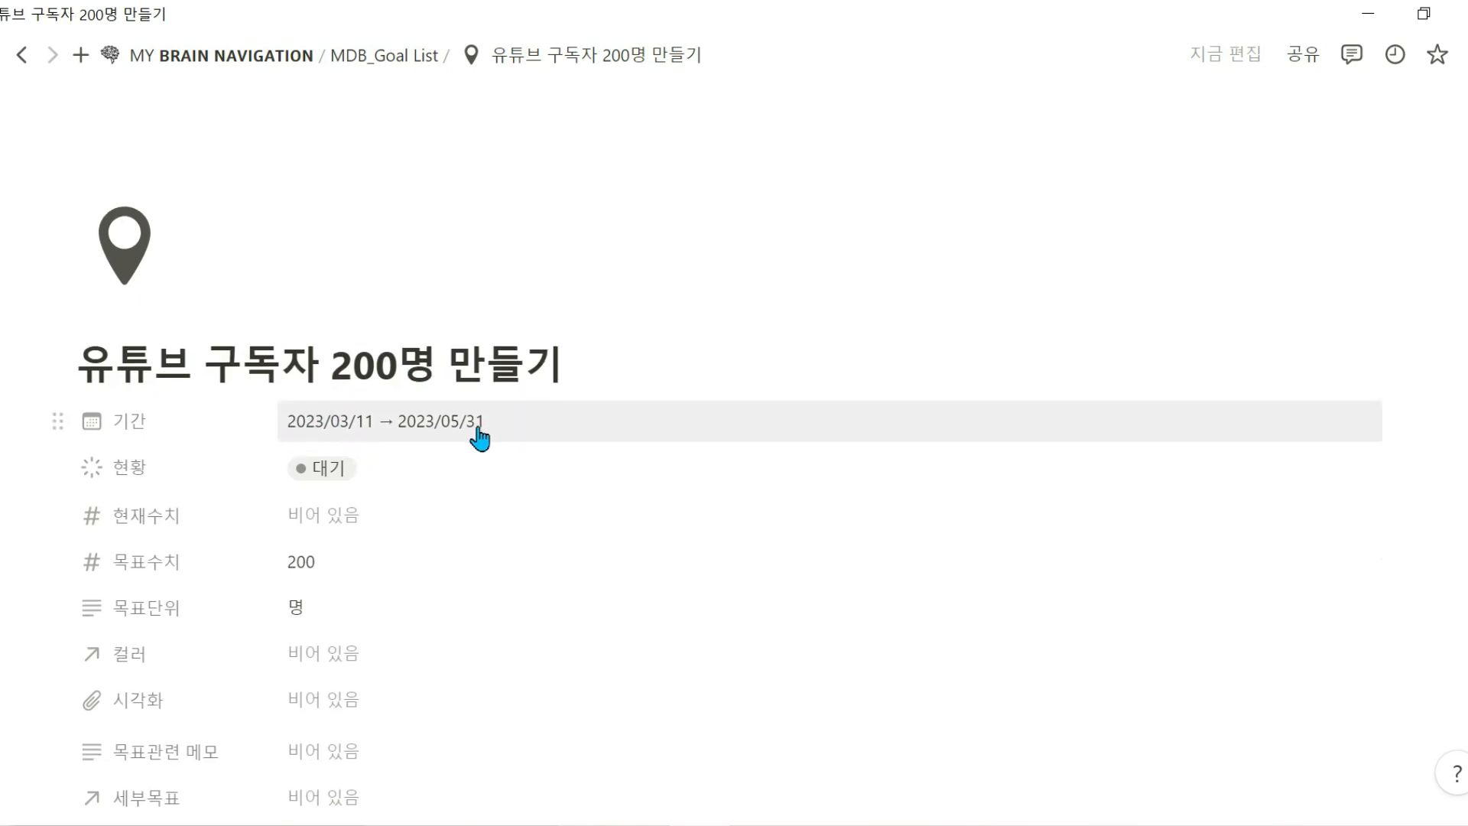
scroll(481, 397, "down", 2)
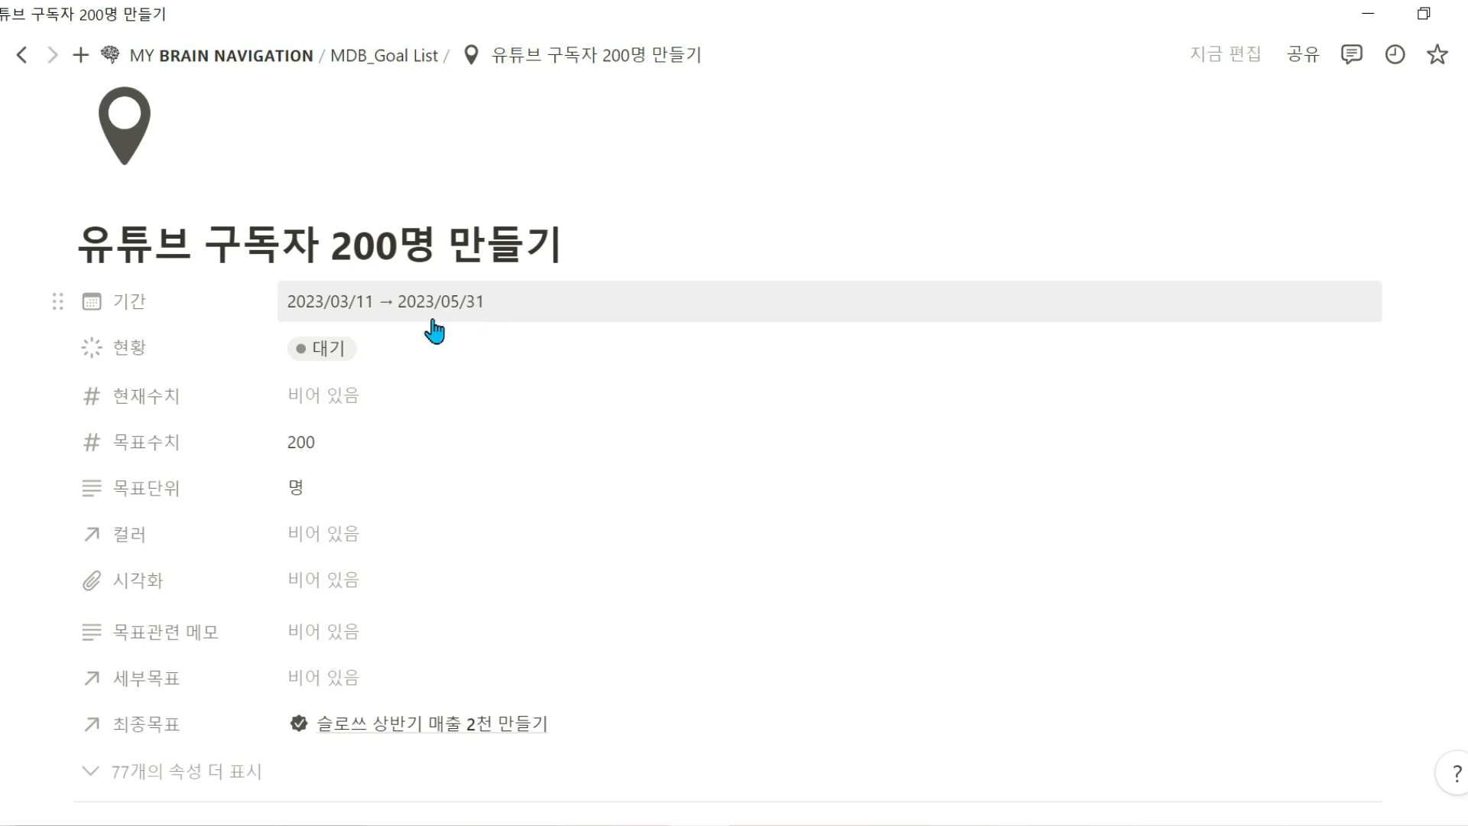
scroll(492, 541, "down", 6)
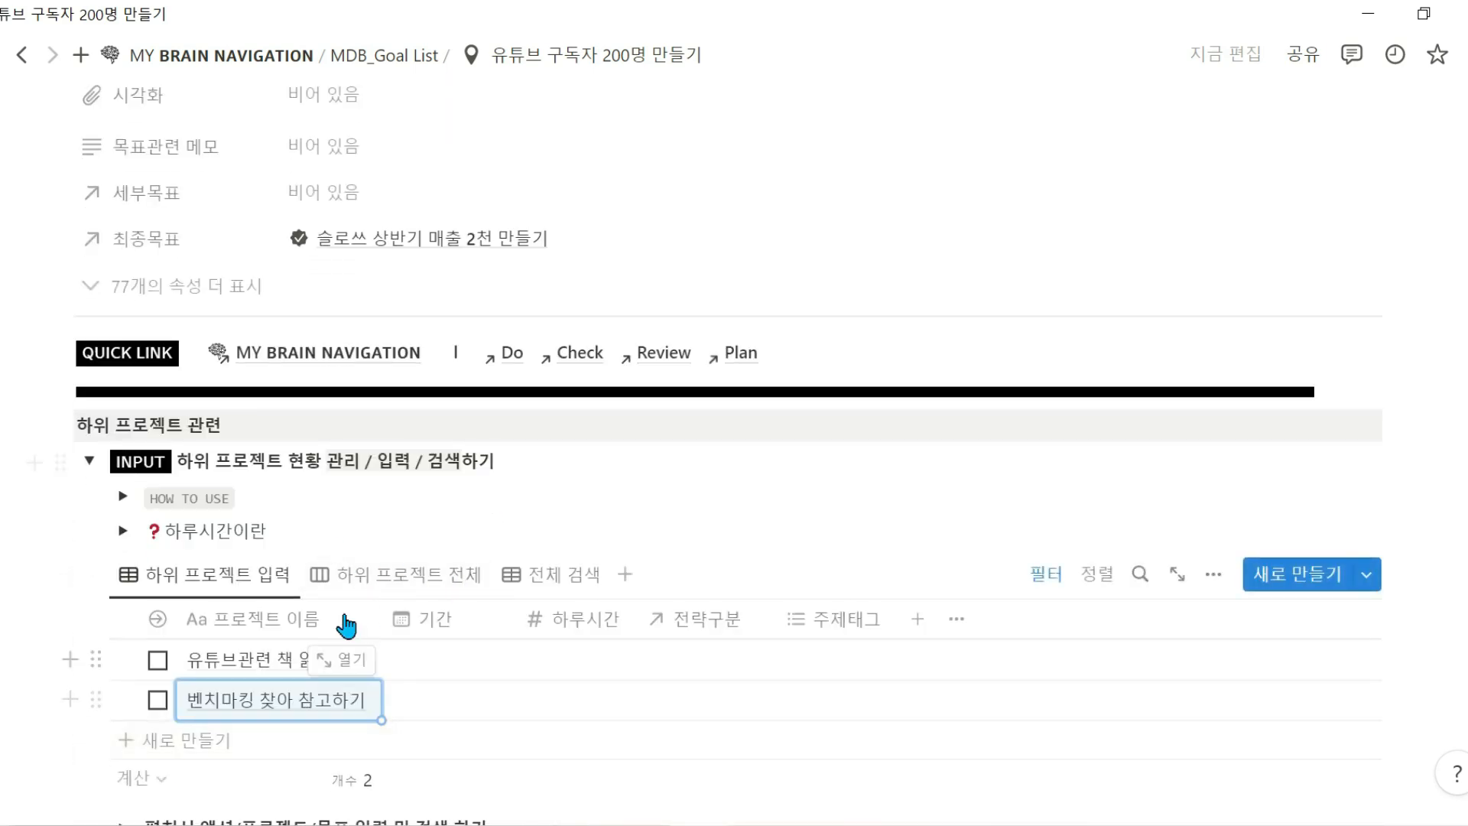
left_click(451, 672)
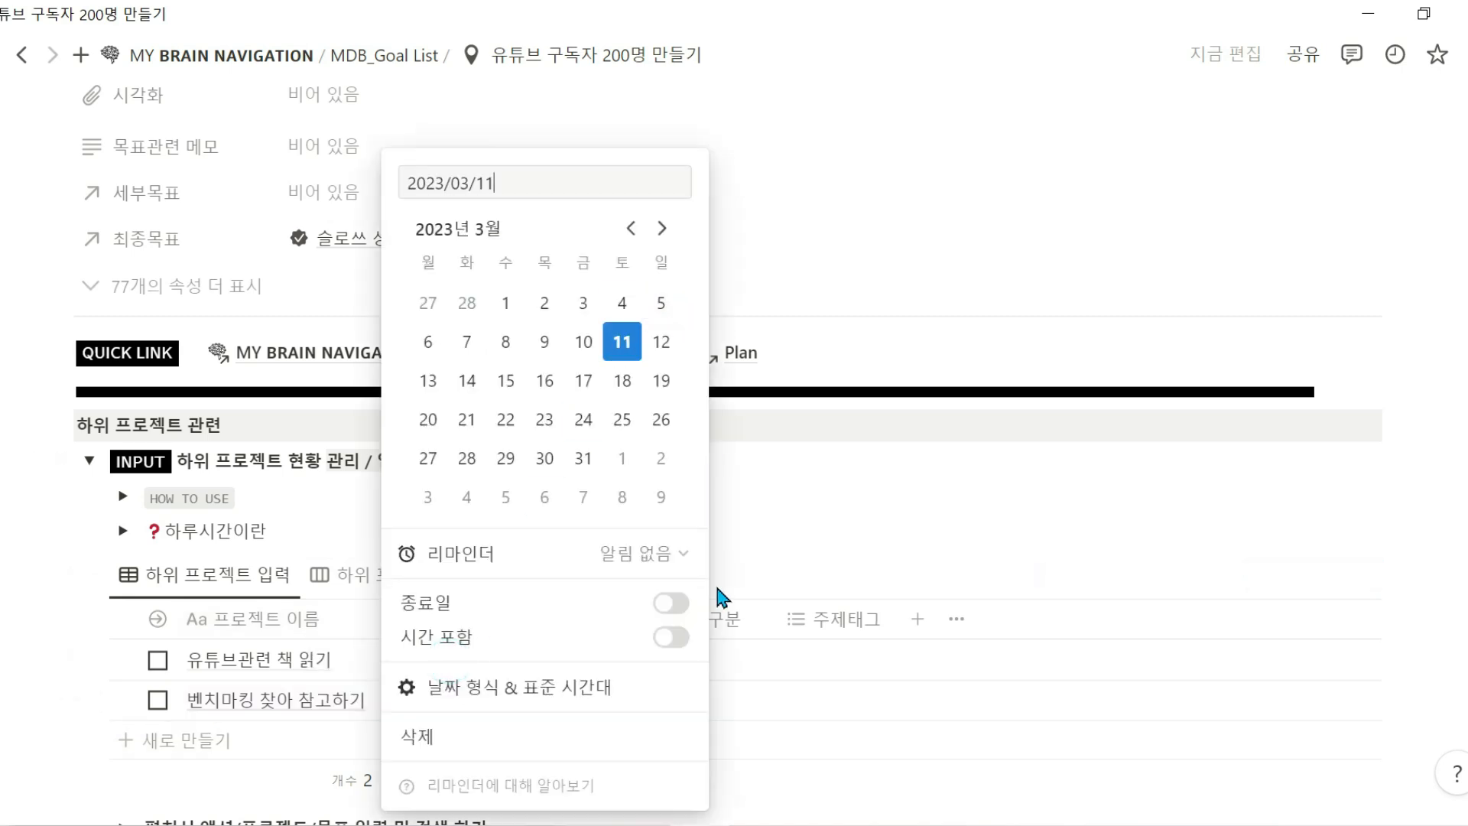
left_click(429, 458)
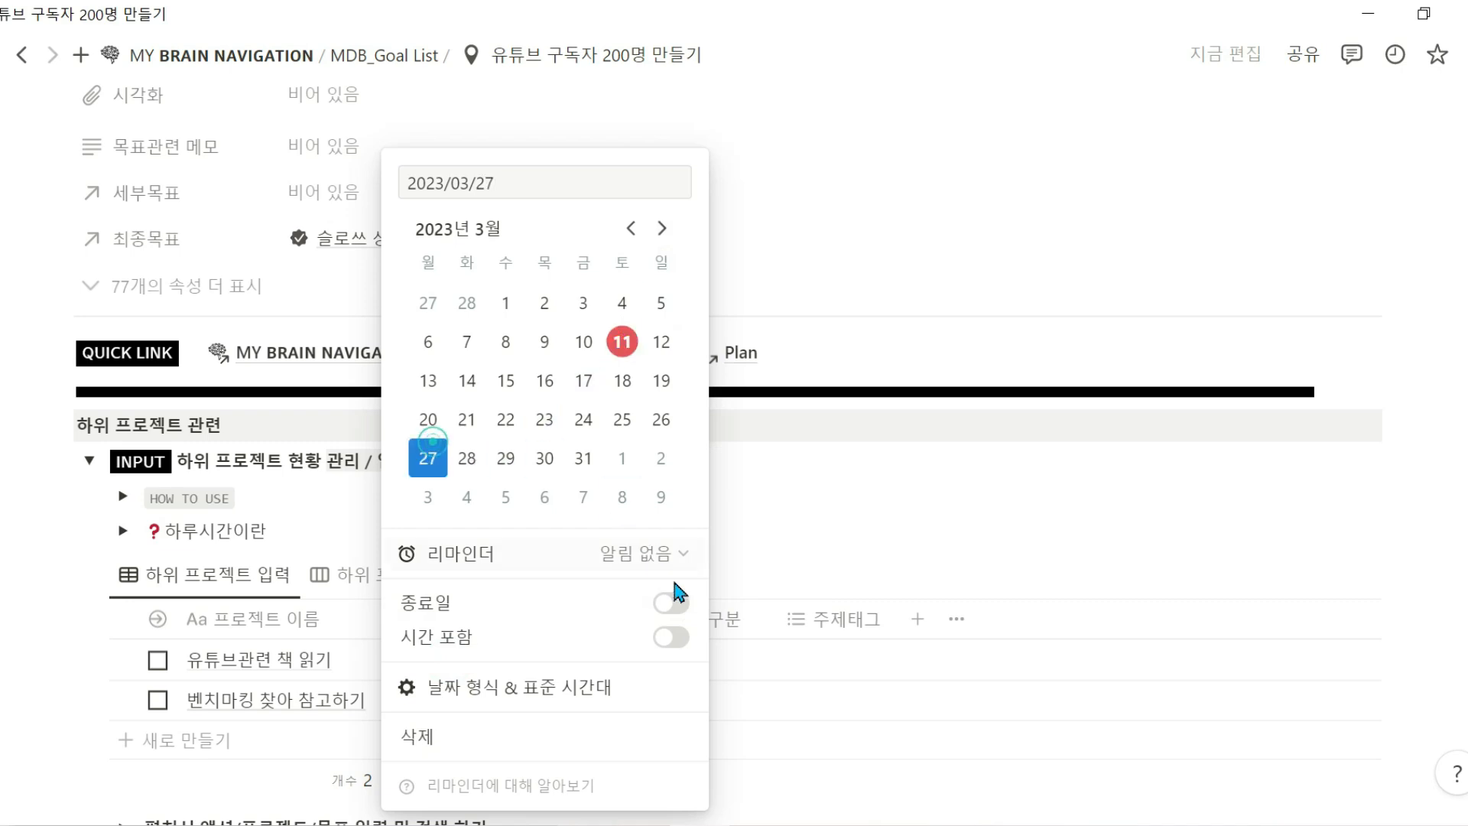
left_click(671, 603)
left_click(662, 228)
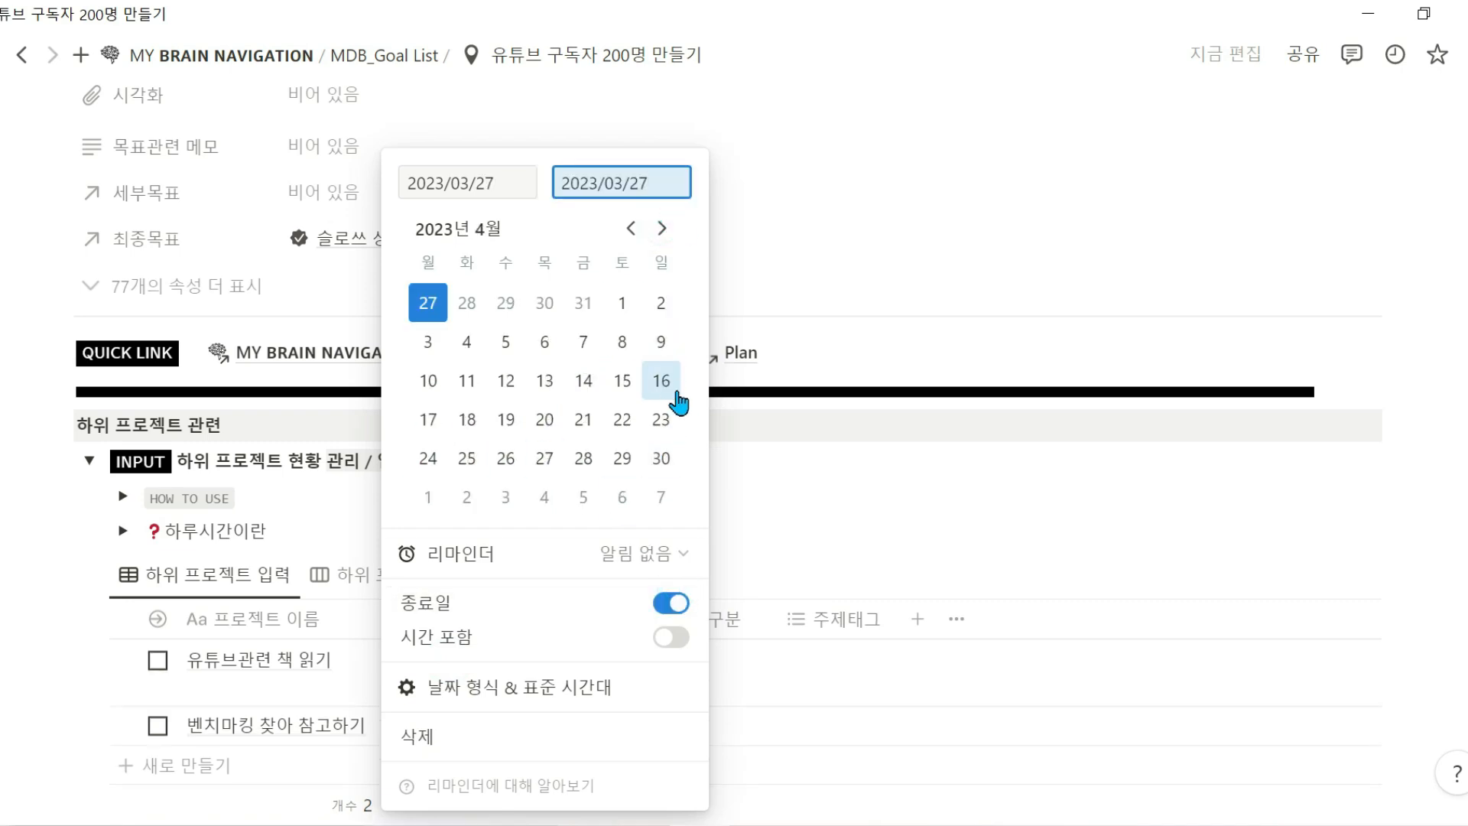
left_click(661, 380)
left_click(907, 426)
Set the 기간 of the sub-project 벤치마킹 찾아 참고하기 to 2023/04/01 → 2023/04/30
scroll(252, 611, "down", 2)
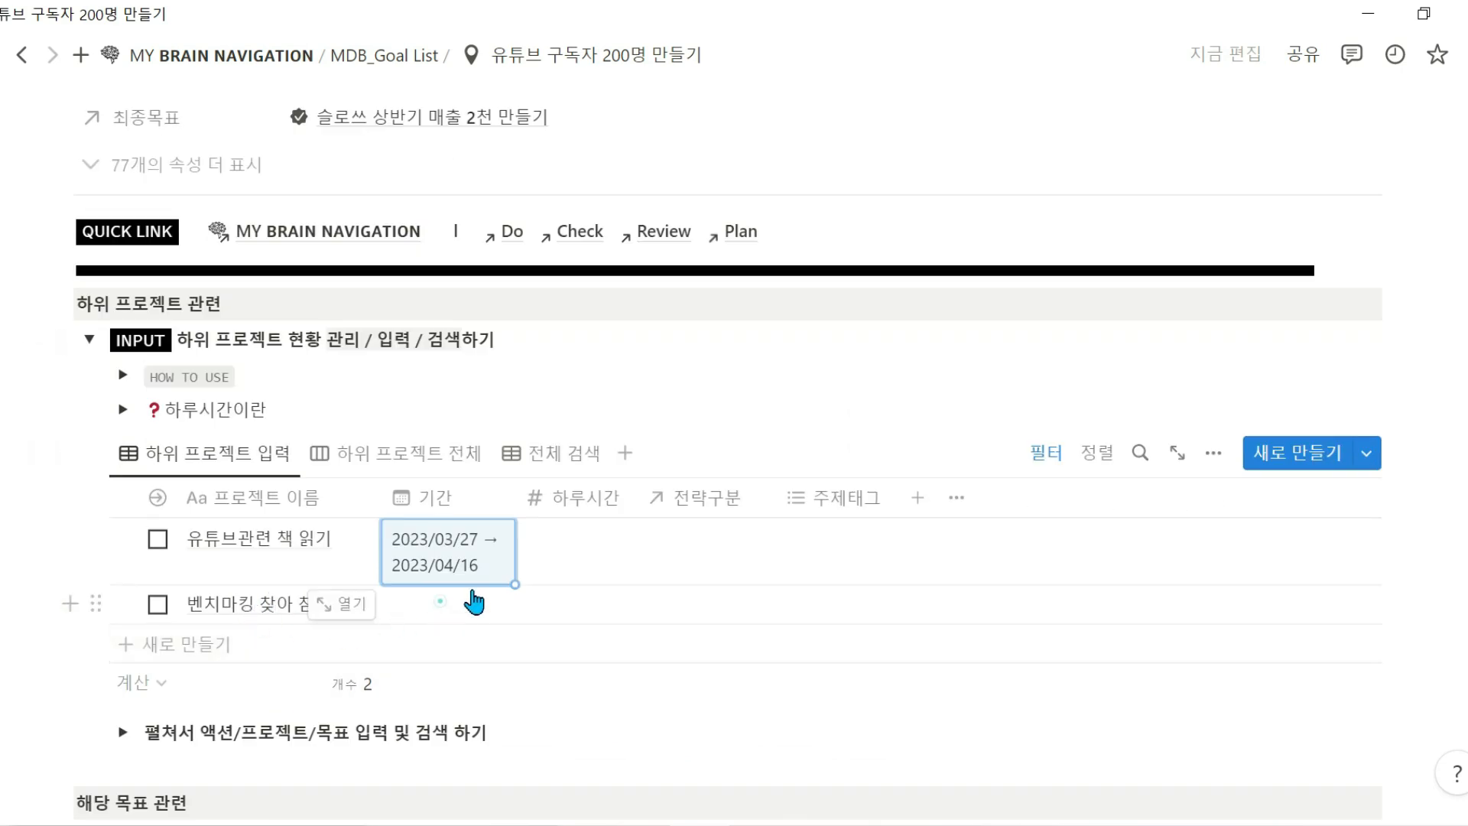
left_click(440, 602)
left_click(662, 228)
left_click(622, 303)
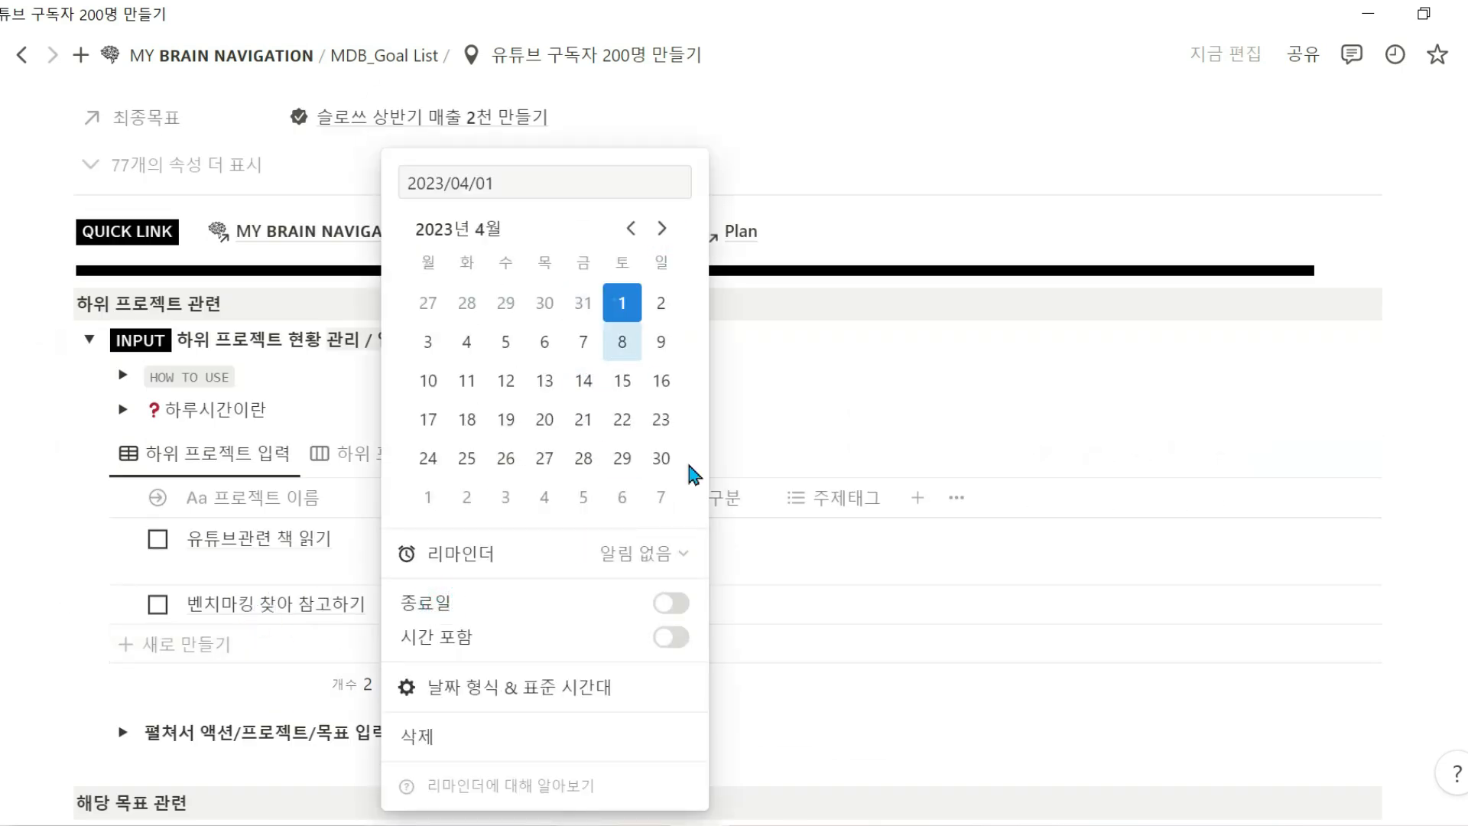
left_click(670, 604)
left_click(661, 458)
left_click(780, 623)
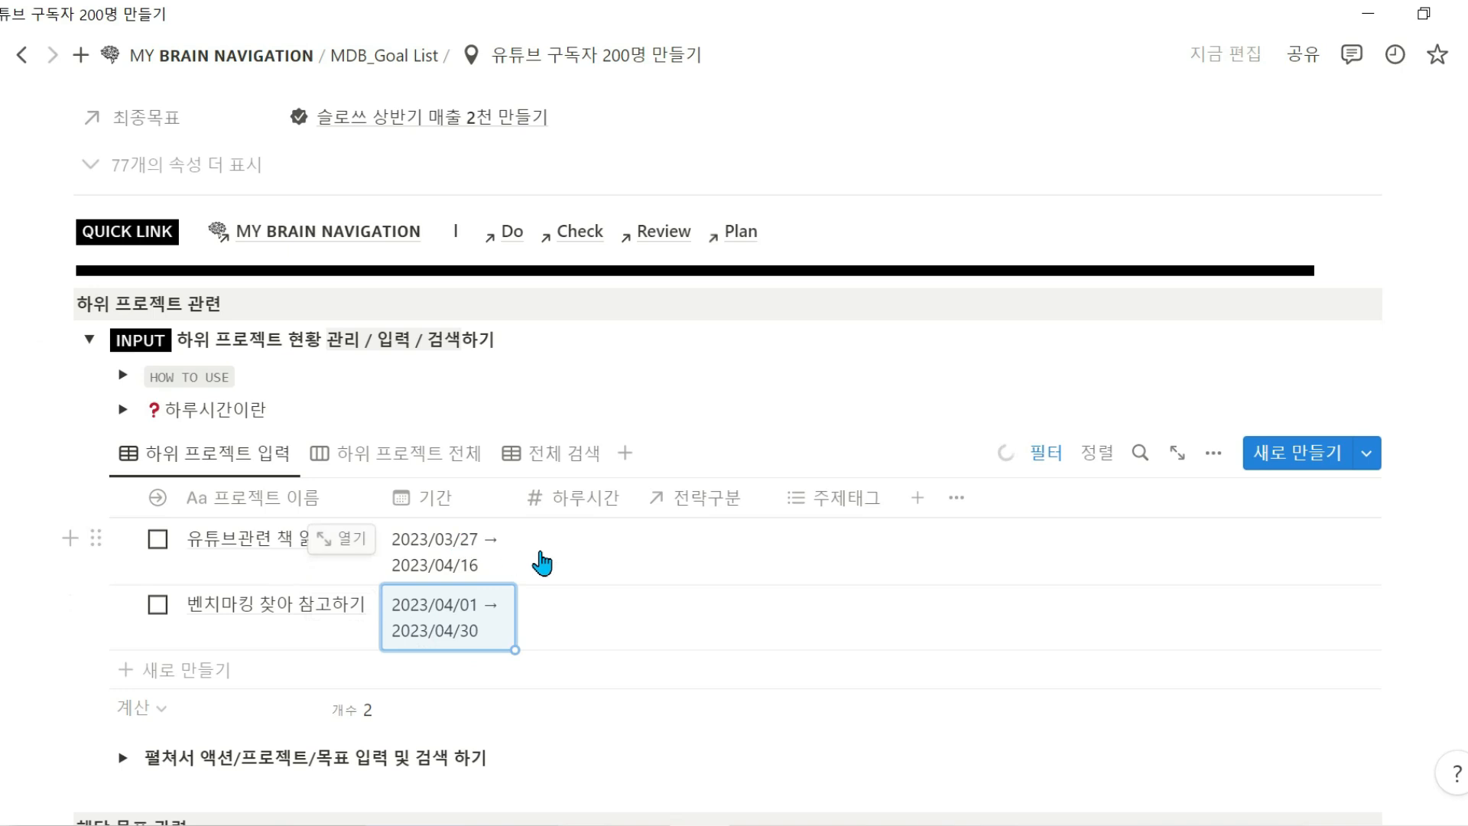
Set 하루시간 to 1 for both 유튜브관련 책 읽기 and 벤치마킹 찾아 참고하기
left_click(572, 545)
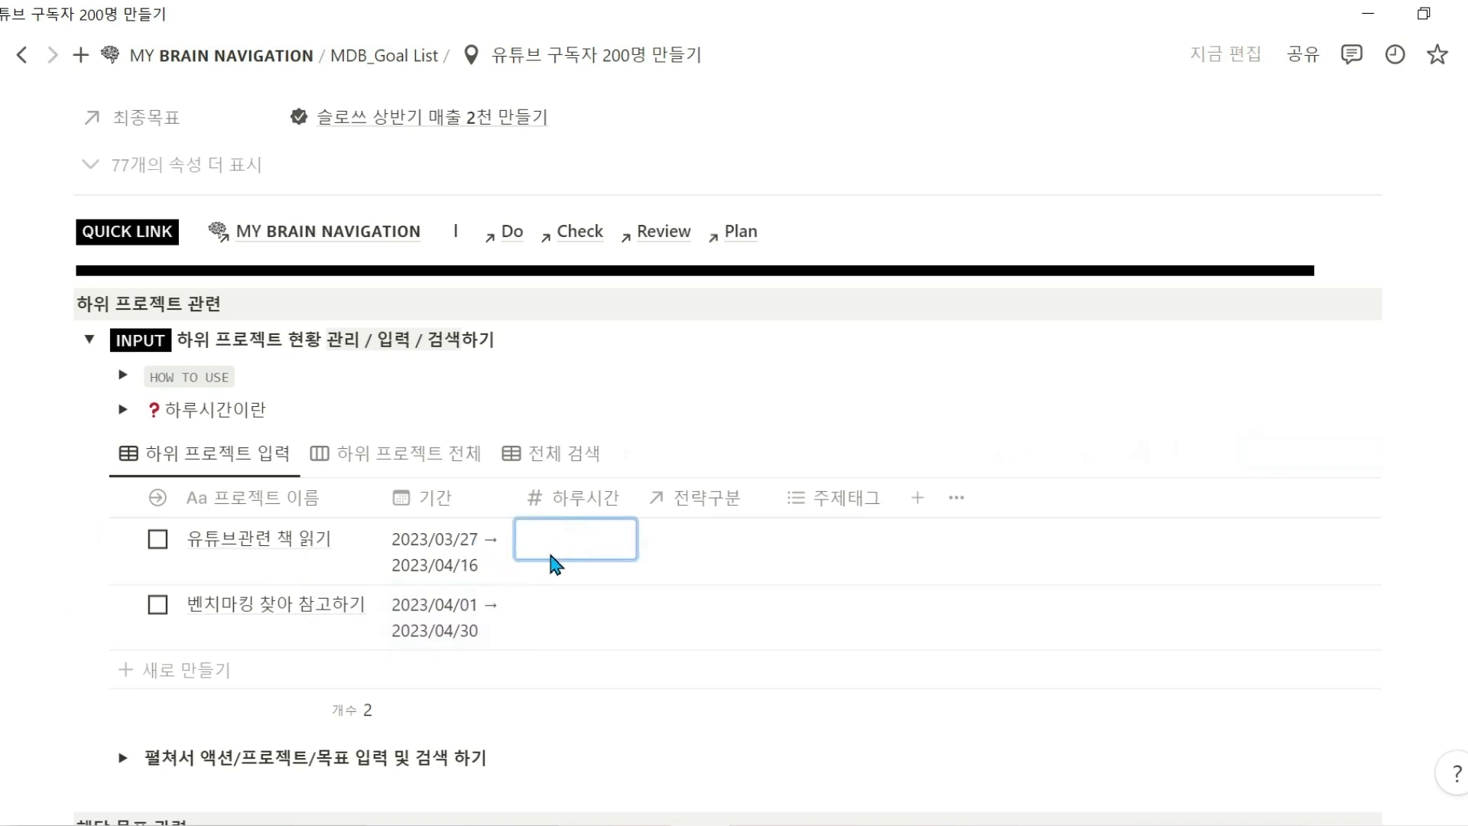
key("Return")
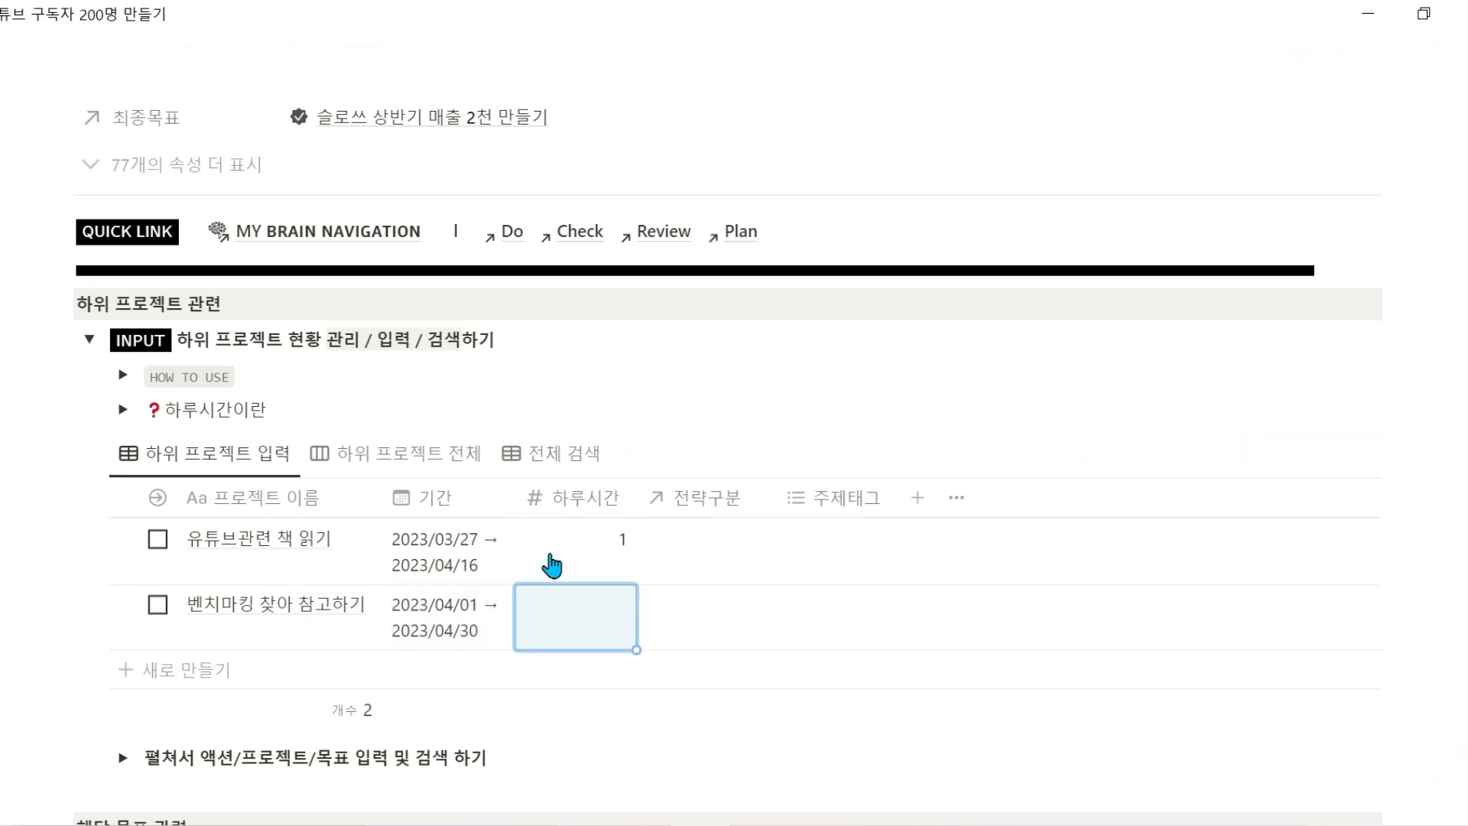
left_click(540, 615)
type("1")
key("Return")
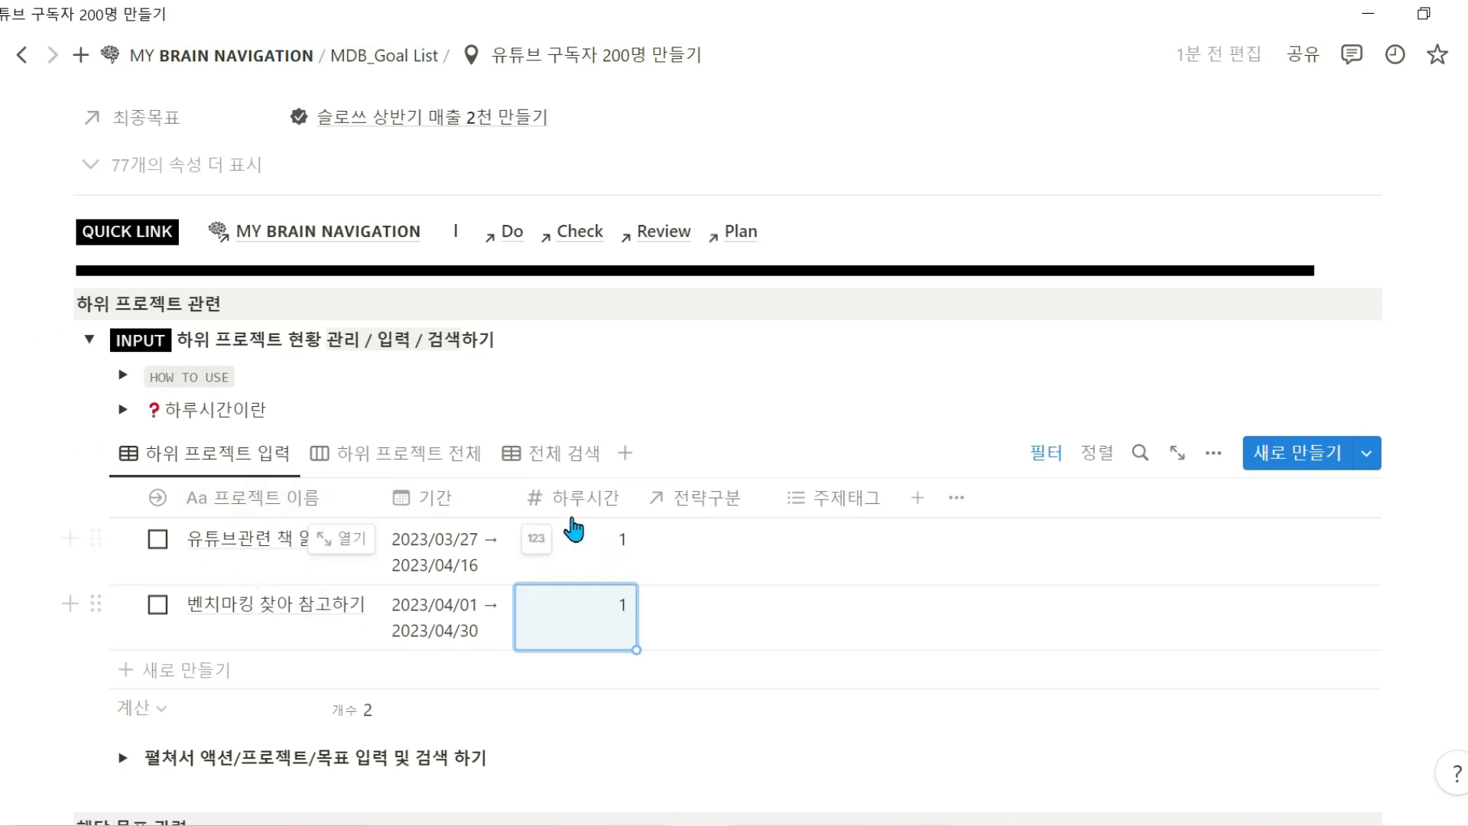
Link 전략구분 to 계발 for 유튜브관련 책 읽기 and to 개선 for 벤치마킹 찾아 참고하기
left_click(693, 552)
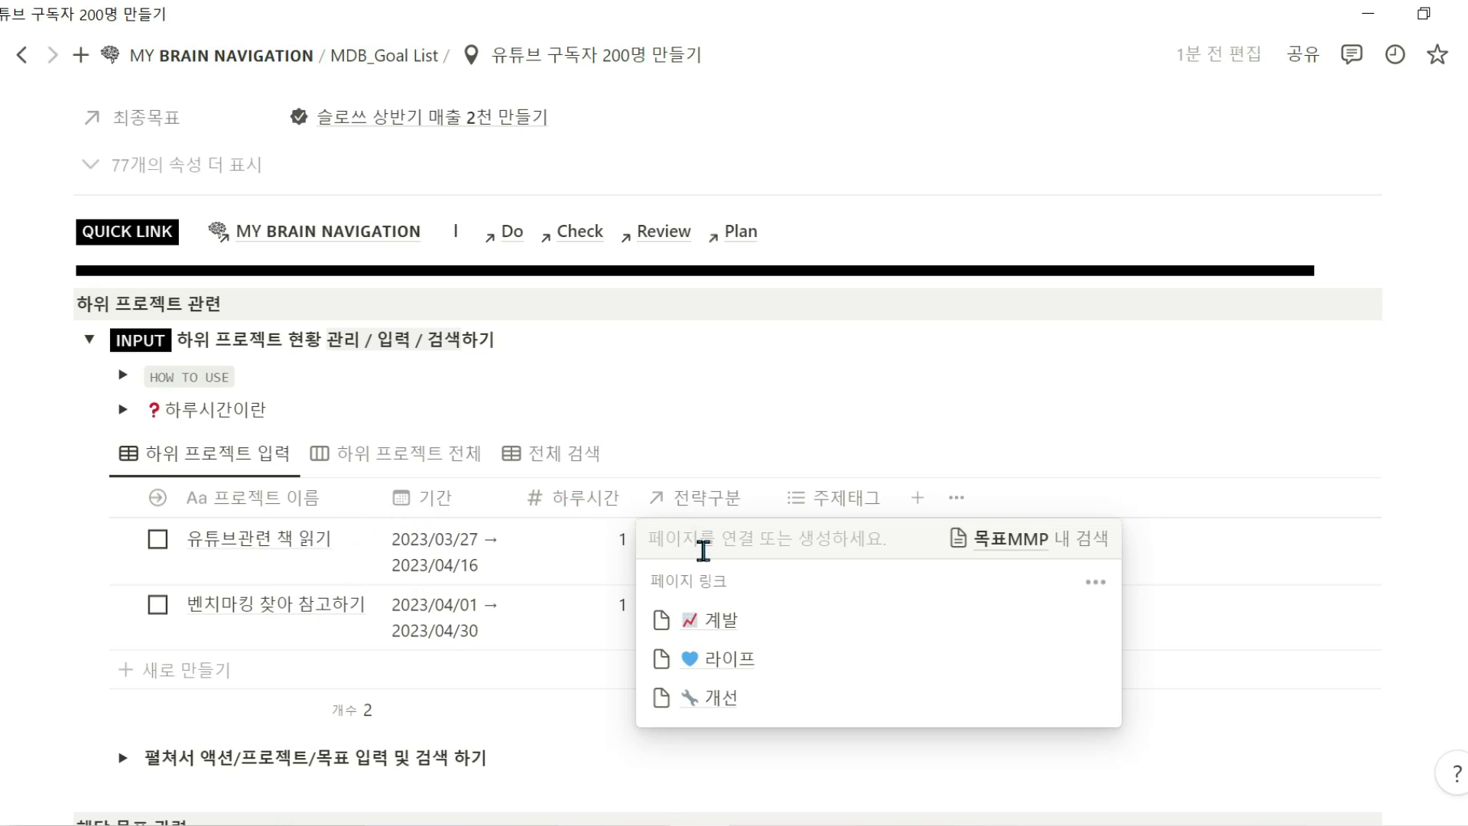
left_click(698, 619)
left_click(585, 716)
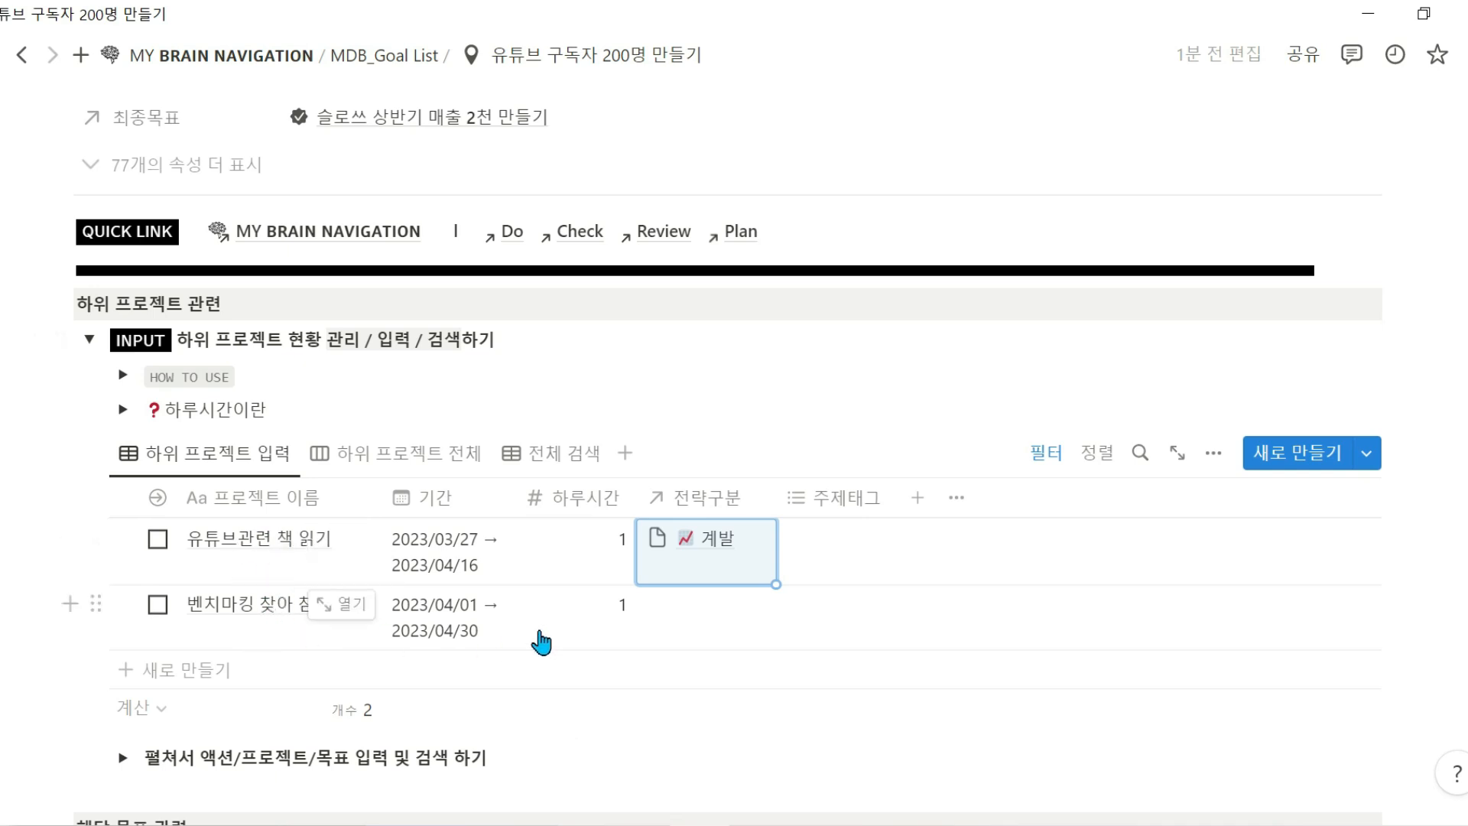
left_click(693, 611)
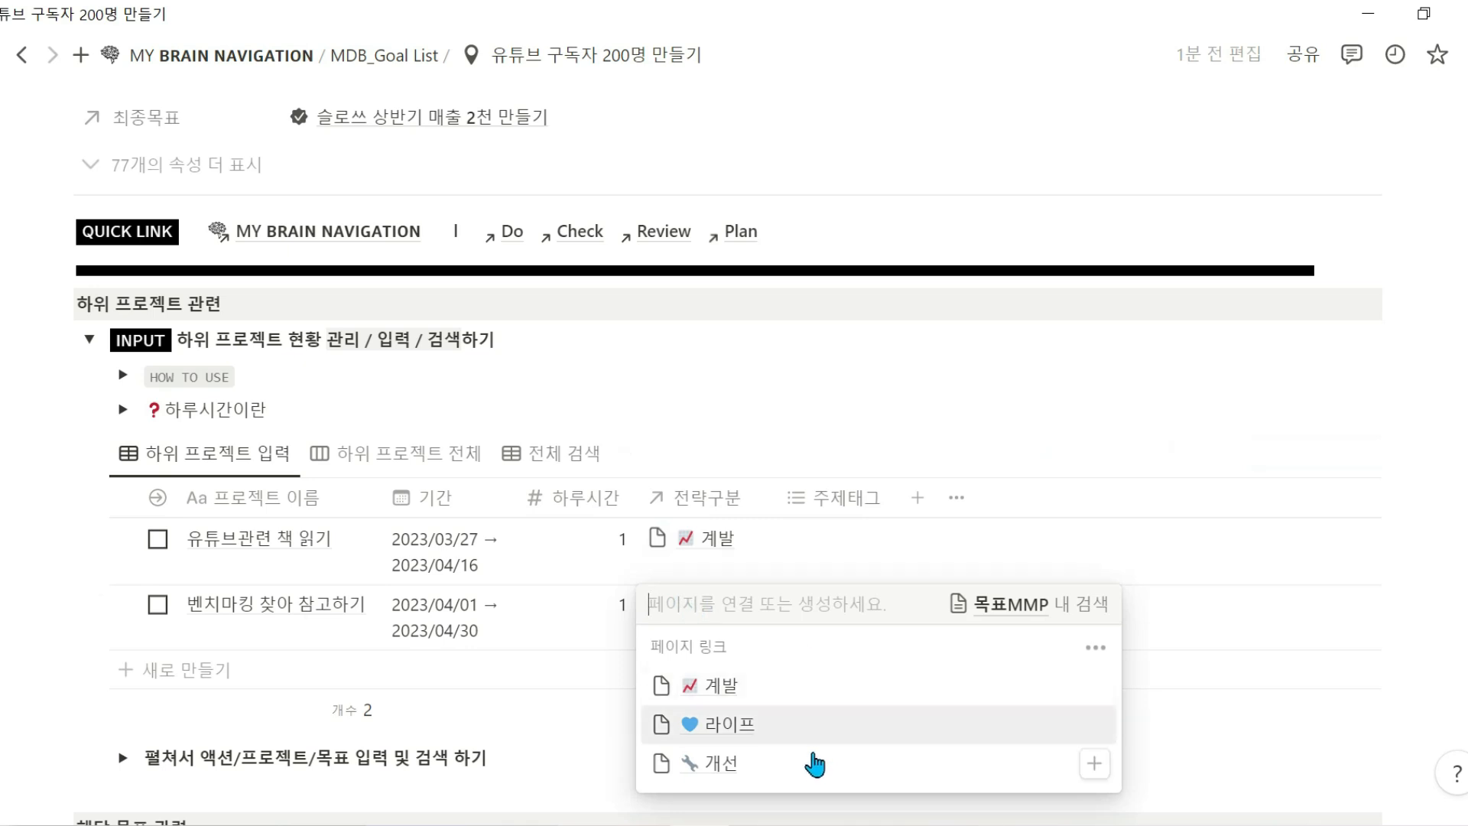
left_click(790, 776)
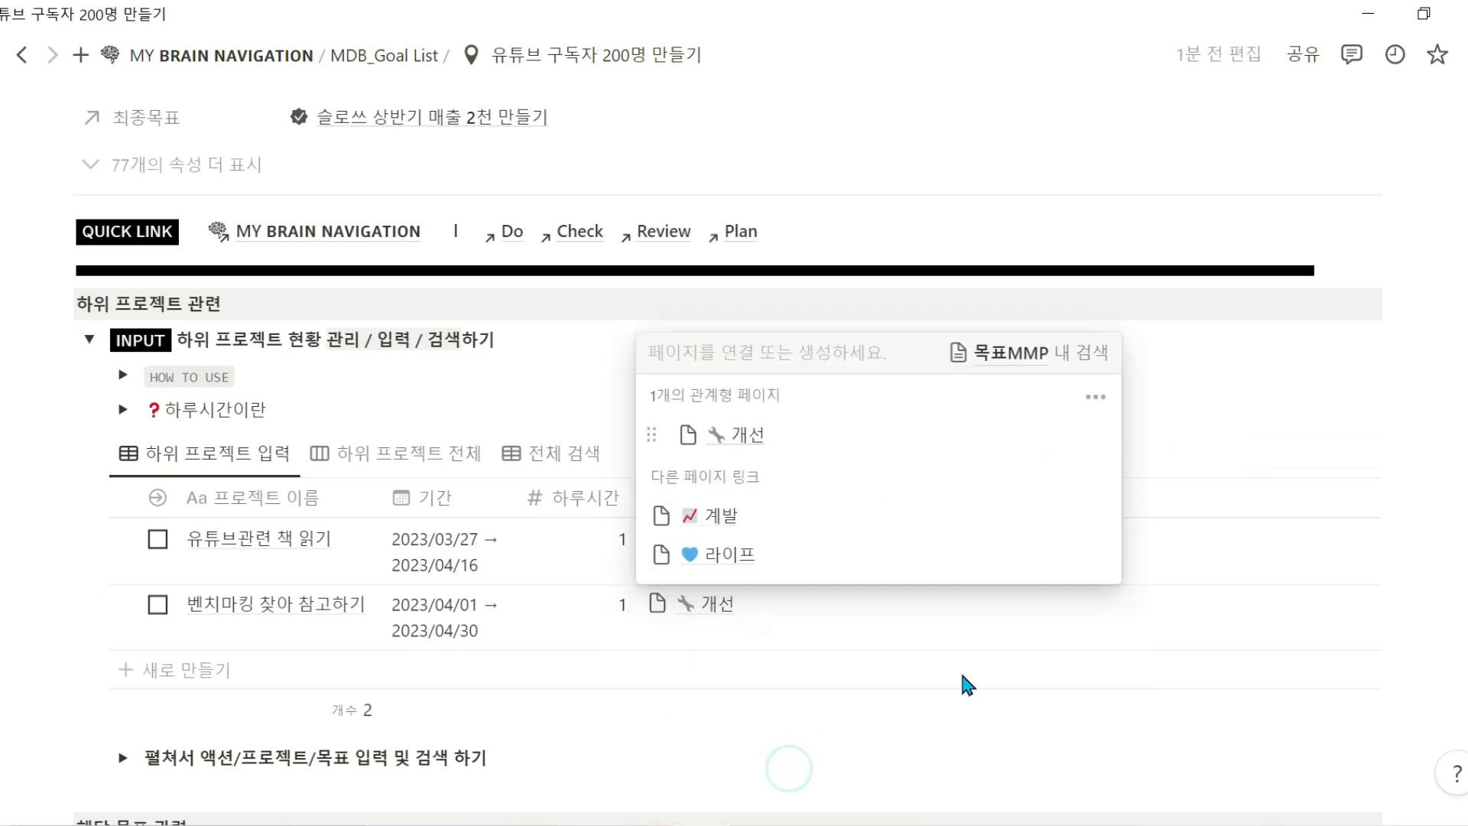
left_click(948, 698)
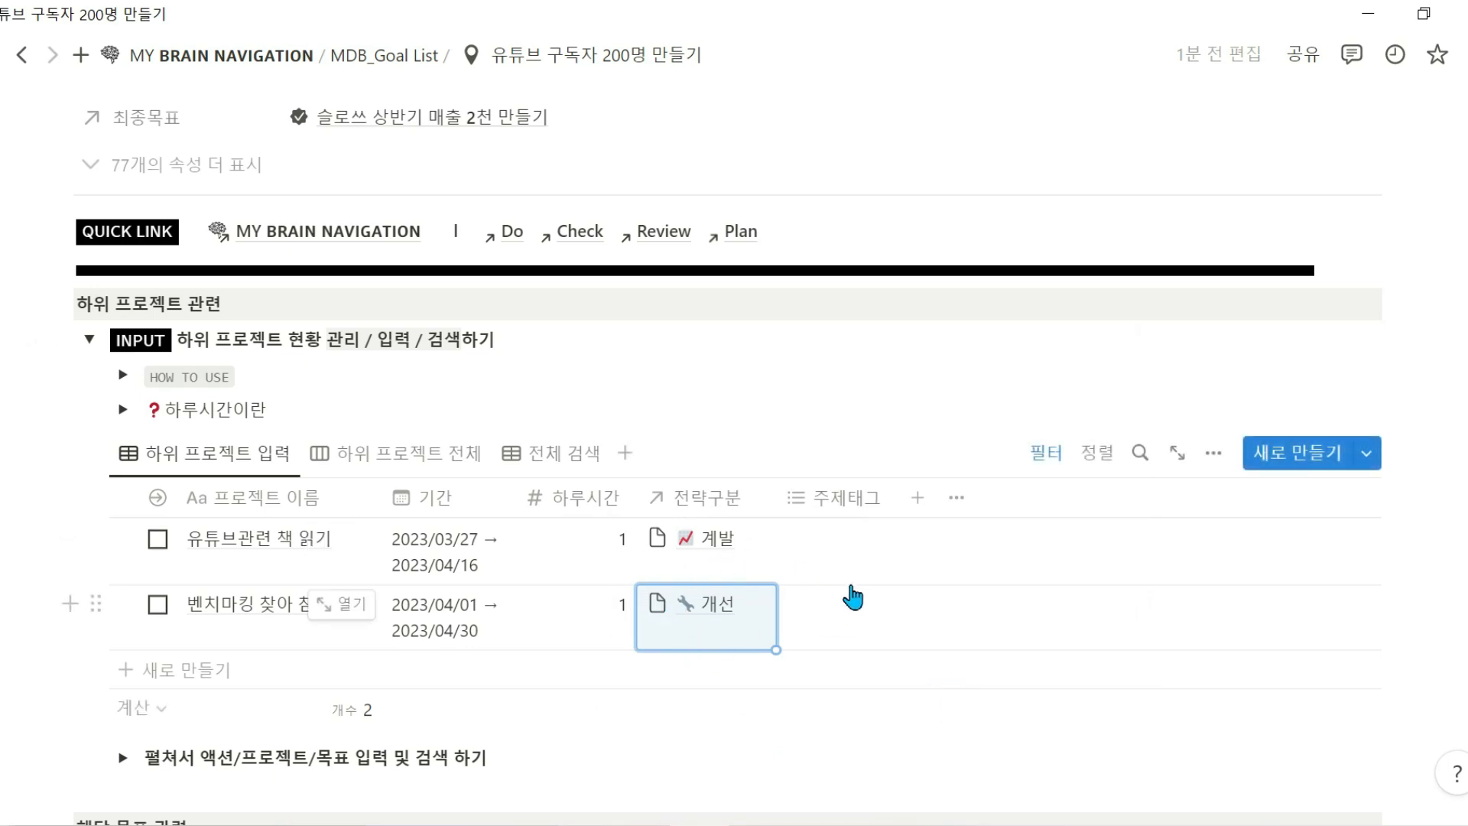
Mark both sub-projects as entered and move 유튜브관련 책 읽기 from 대기 to 진행중 on the 하위 프로젝트 전체 board
left_click(157, 539)
left_click(155, 539)
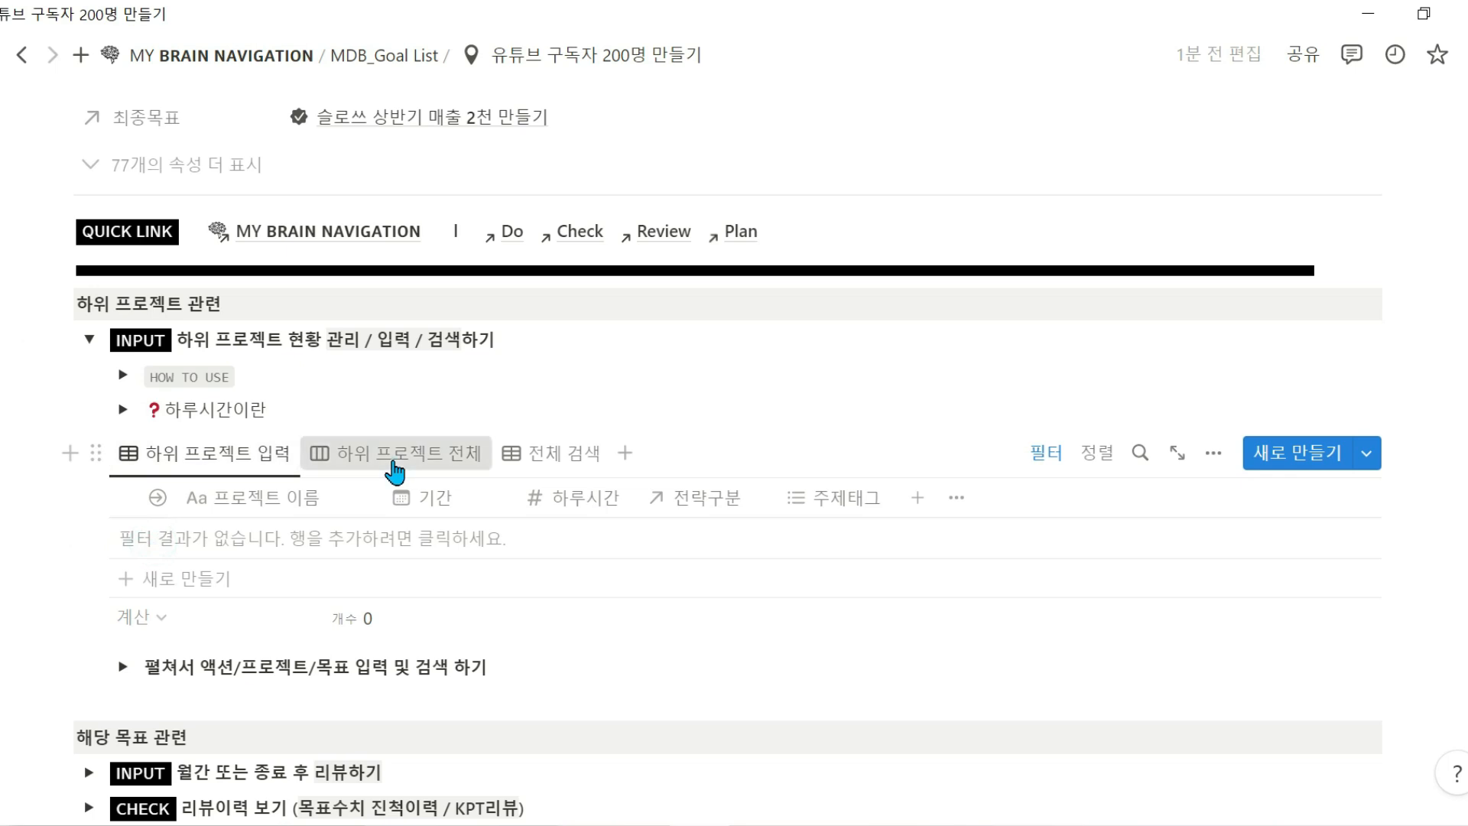
left_click(394, 463)
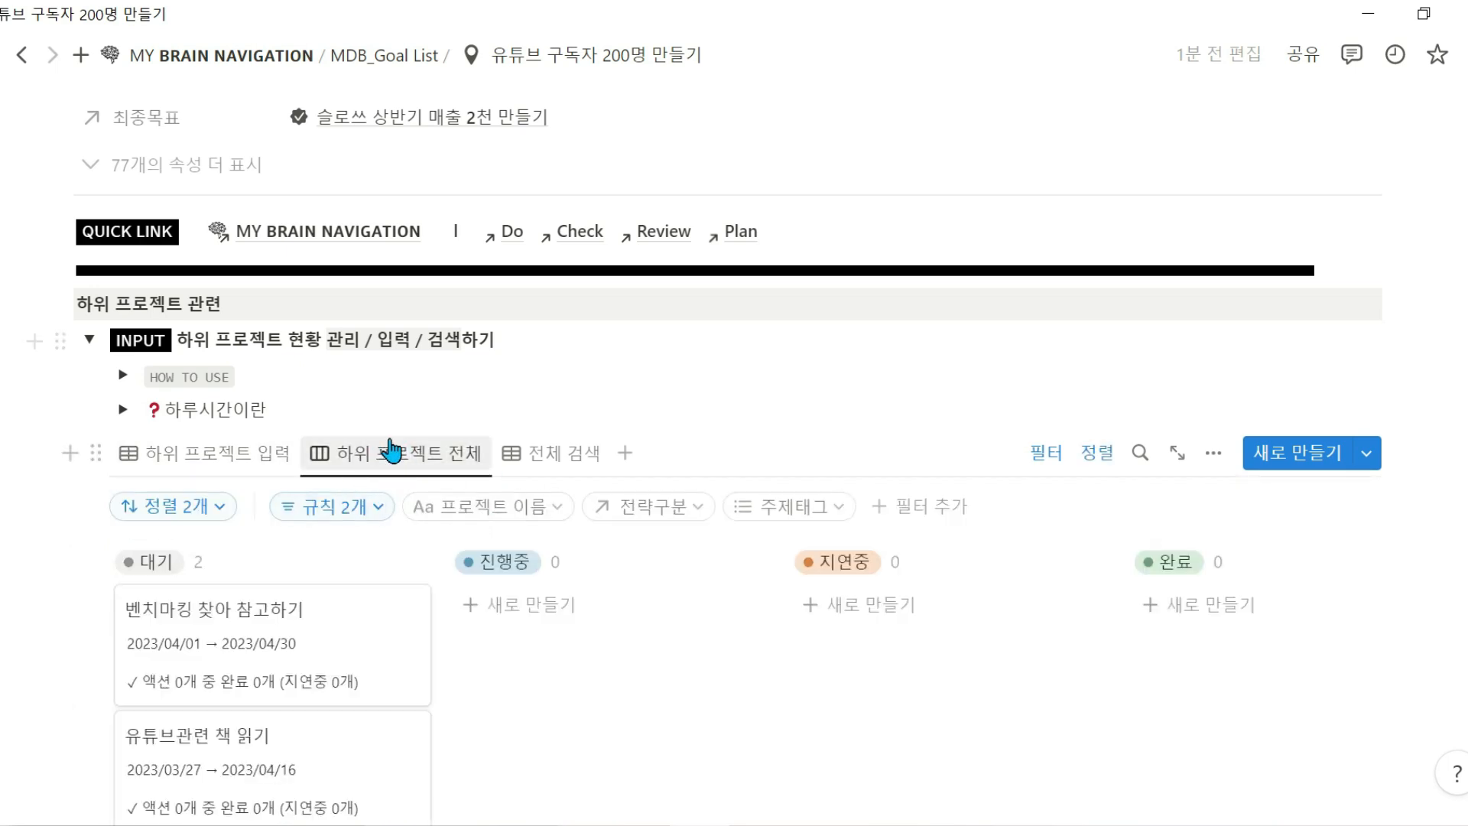
scroll(489, 466, "down", 2)
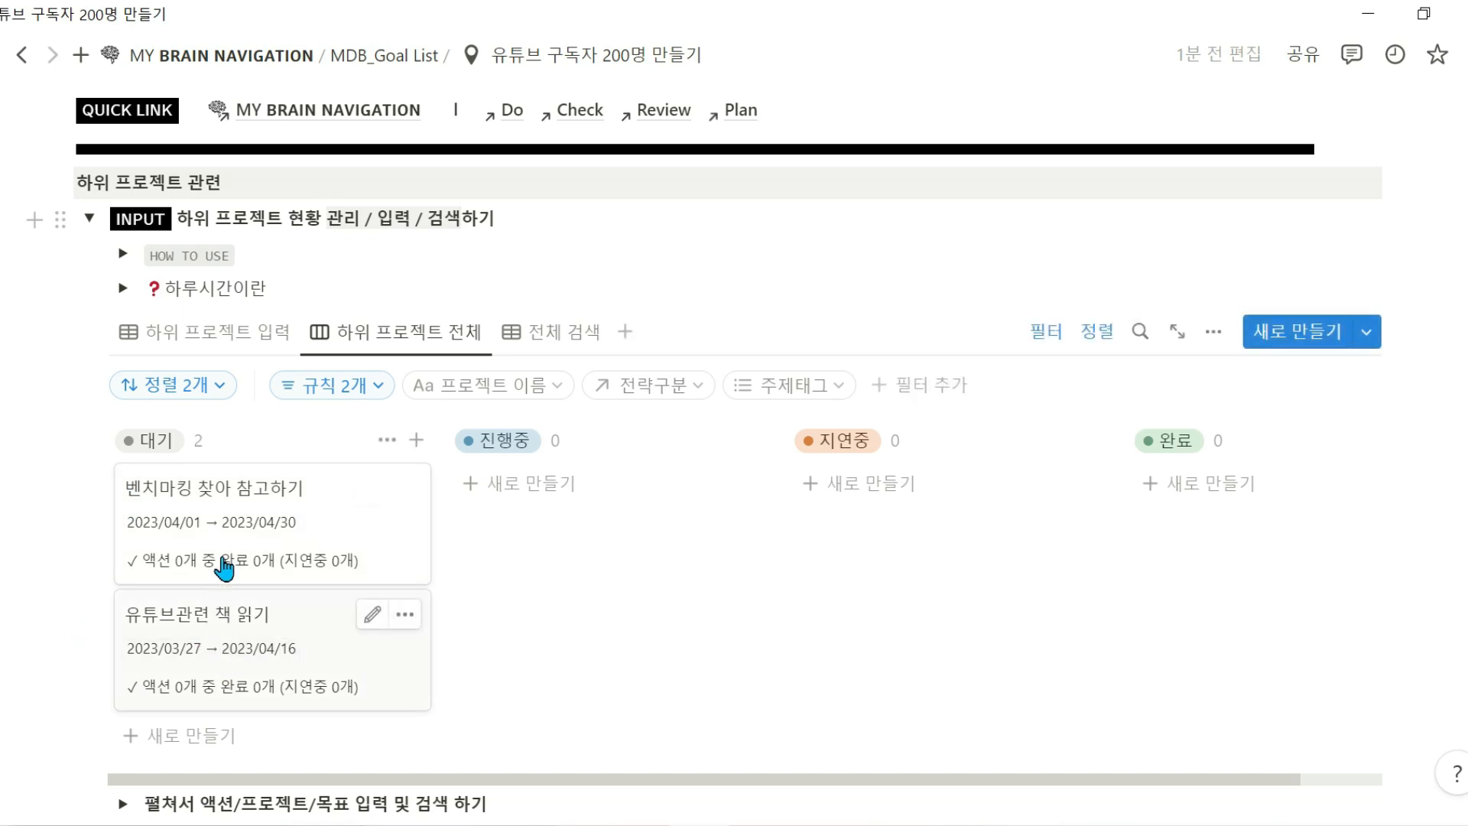
mouse_move(193, 665)
left_click_drag(293, 625, 581, 596)
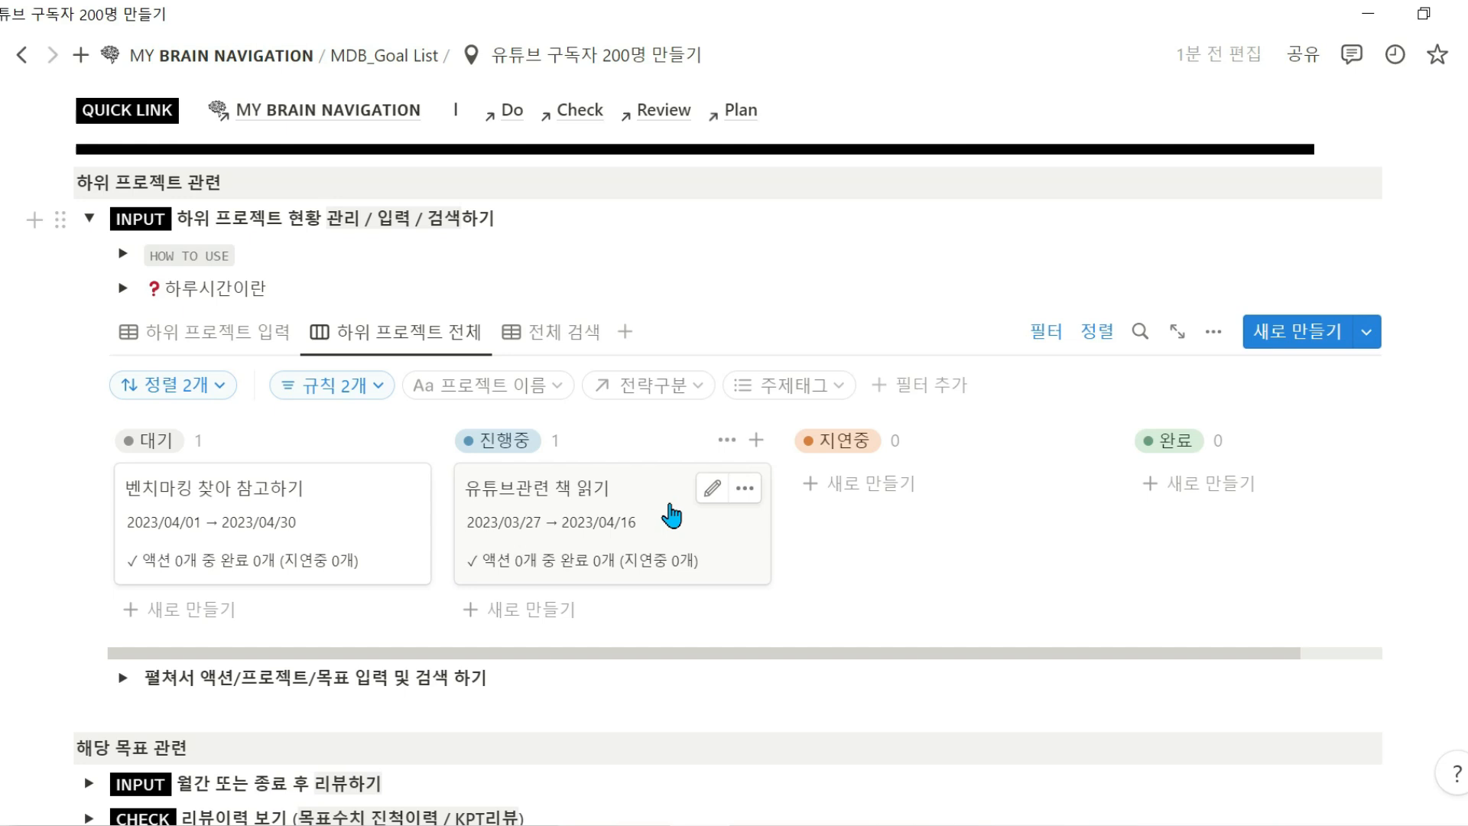
Open the sub-project 유튜브관련 책 읽기 and apply the 하위 액션 계획하기 template
left_click(671, 516)
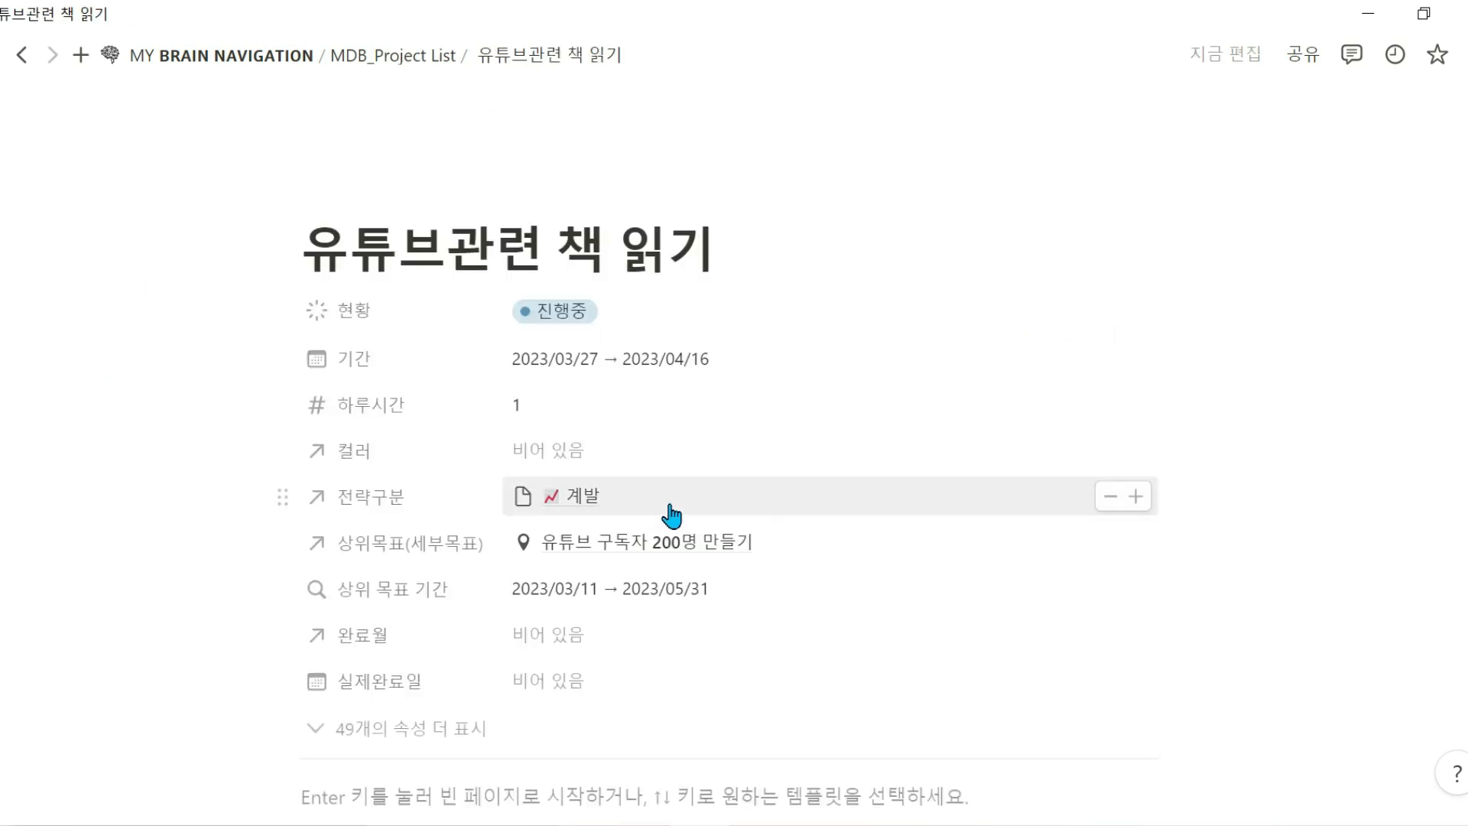
scroll(670, 504, "down", 3)
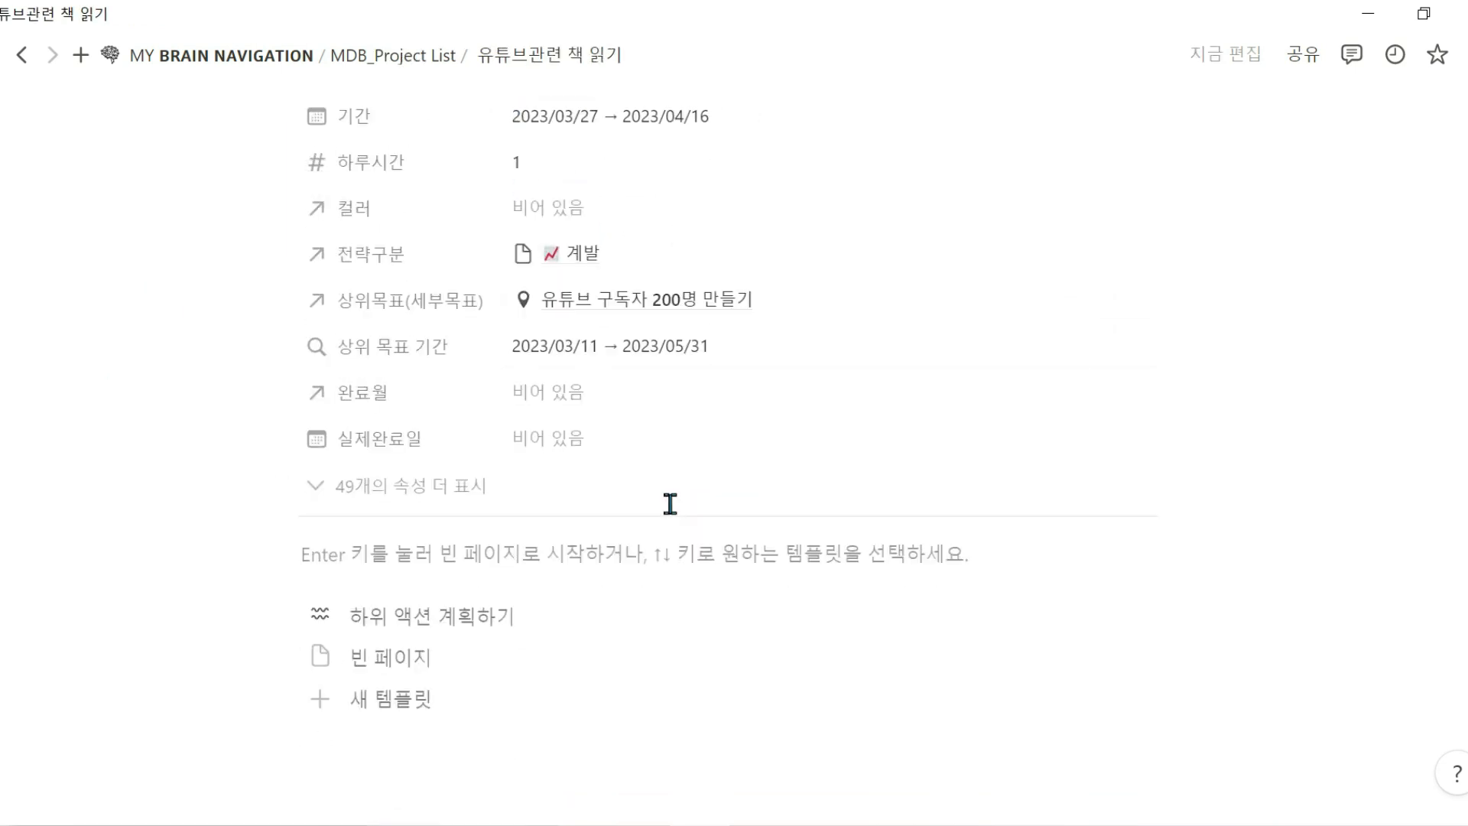
left_click(444, 636)
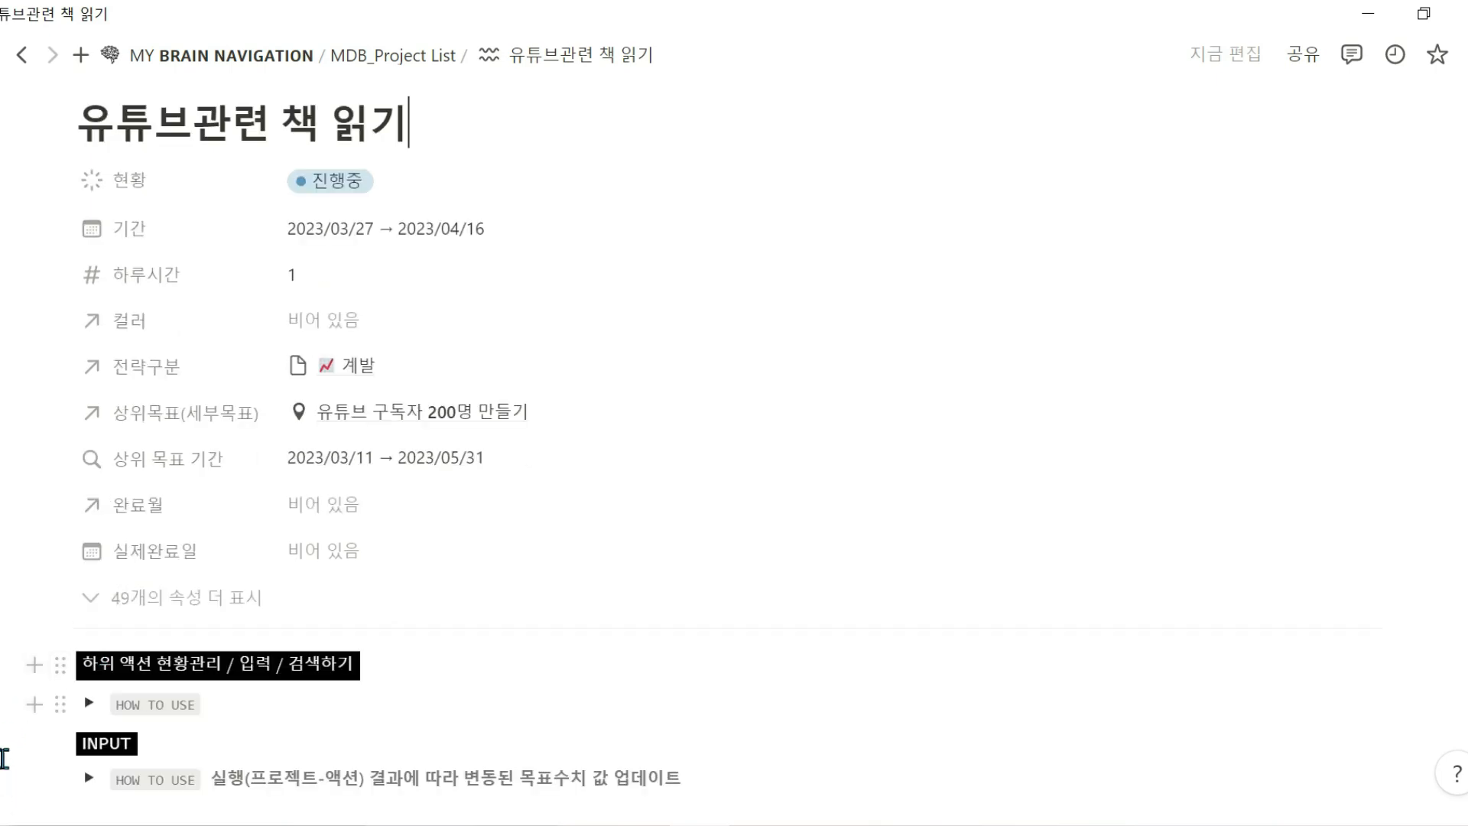
Add a sub-action named A책 읽기 in the project's 하위 액션 입력 view
scroll(507, 632, "down", 5)
scroll(640, 478, "down", 1)
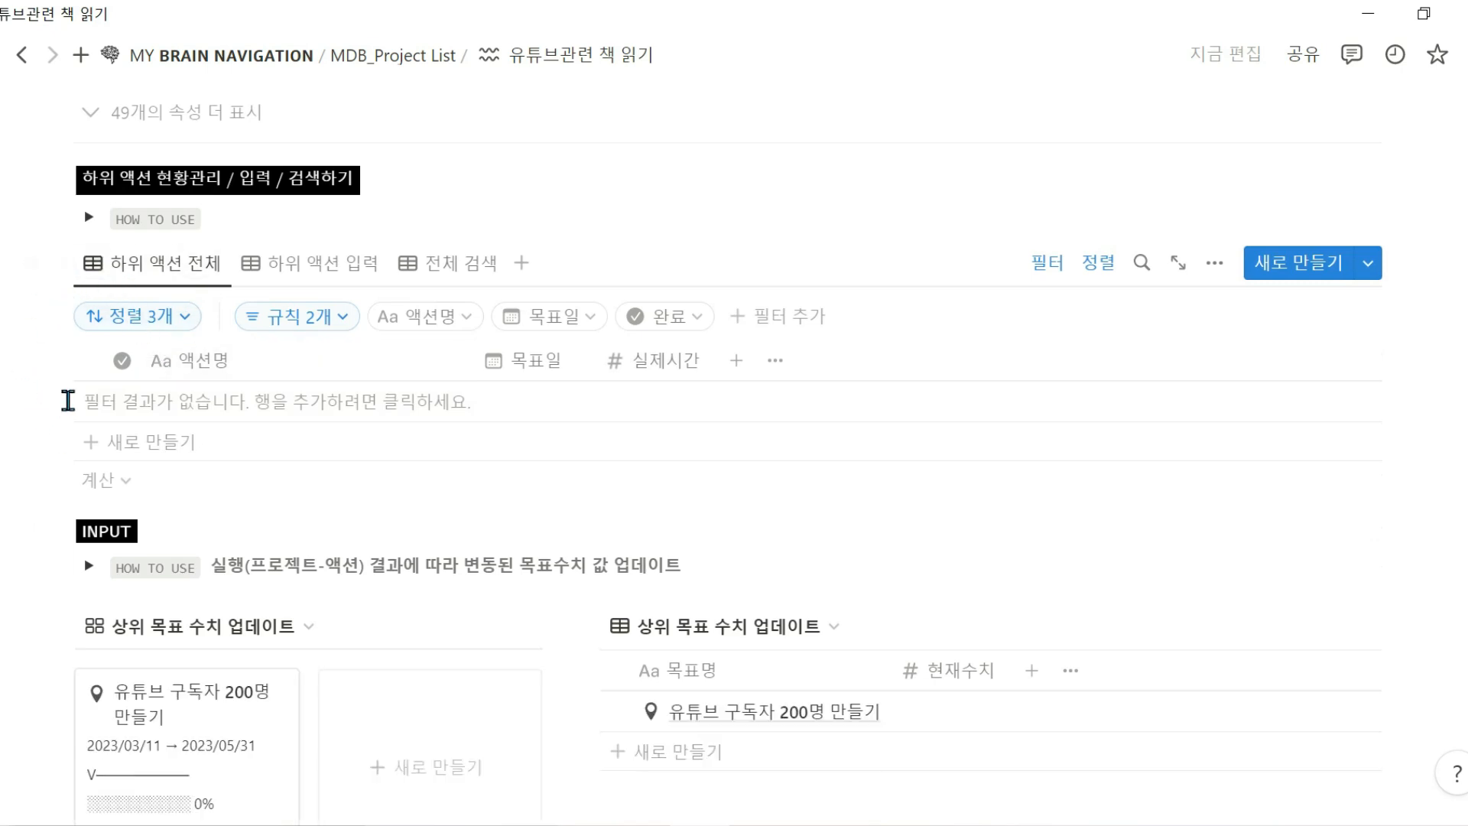
left_click(313, 268)
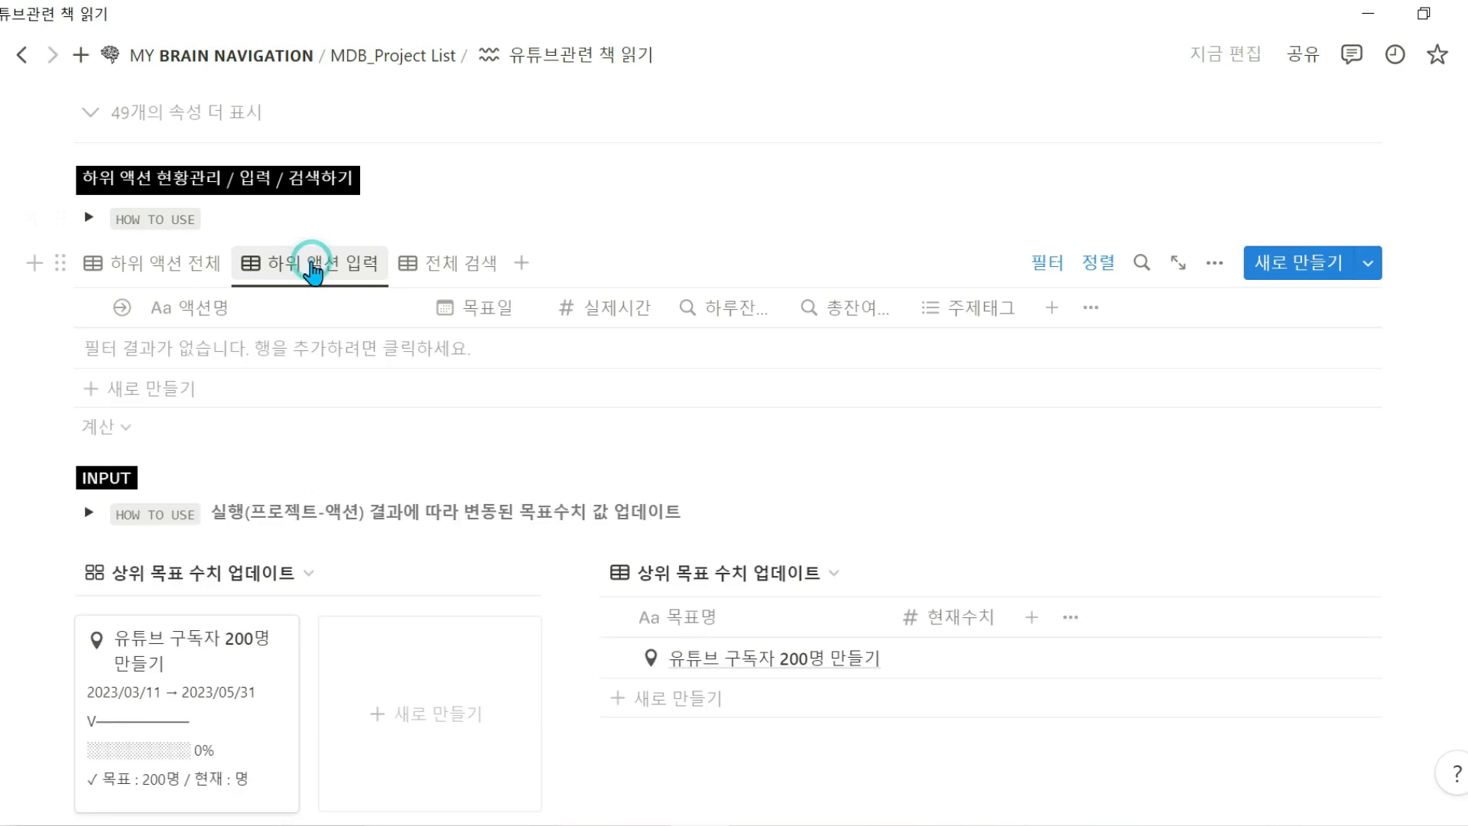
left_click(243, 352)
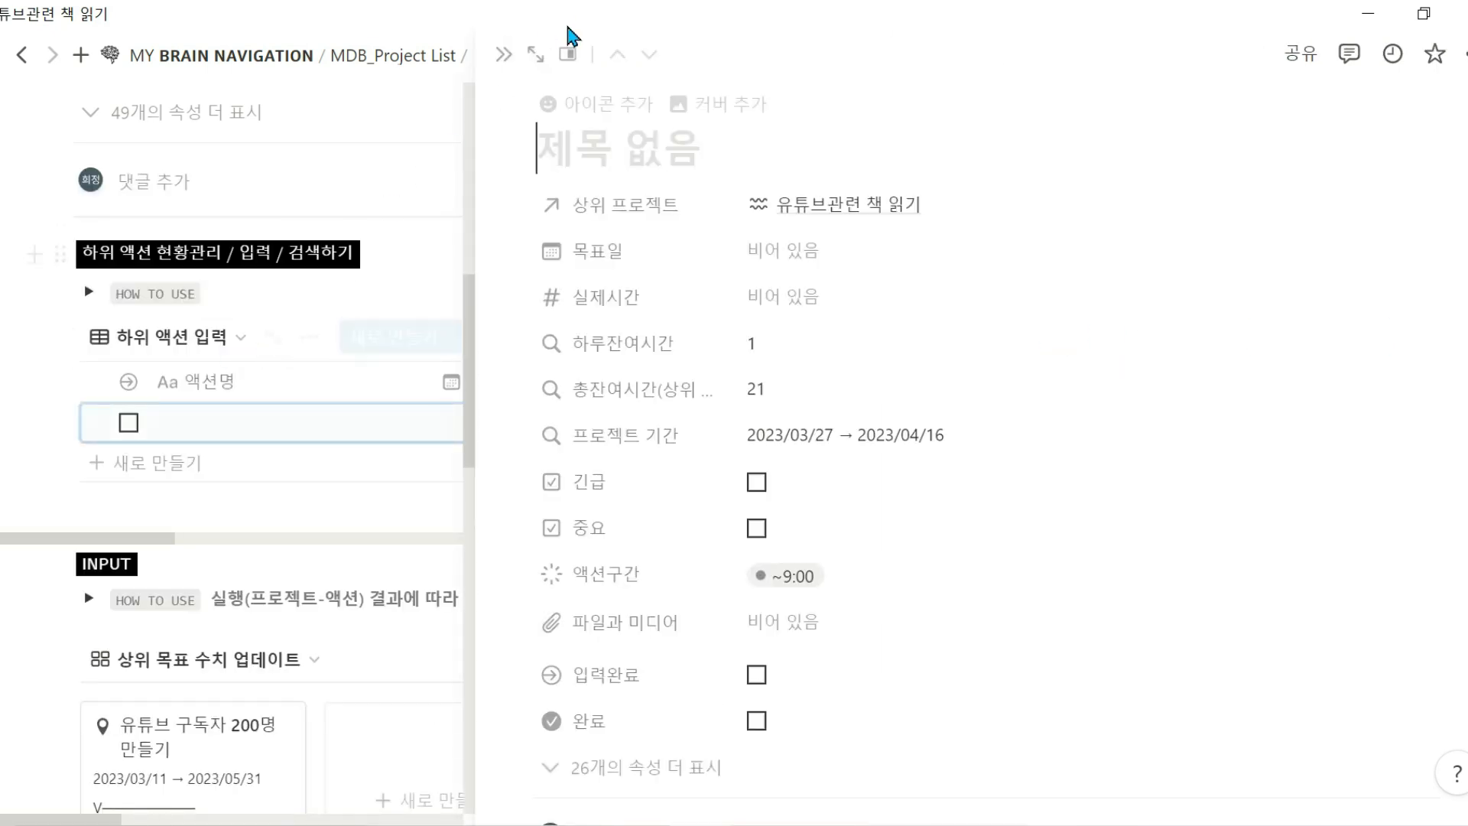
left_click(515, 67)
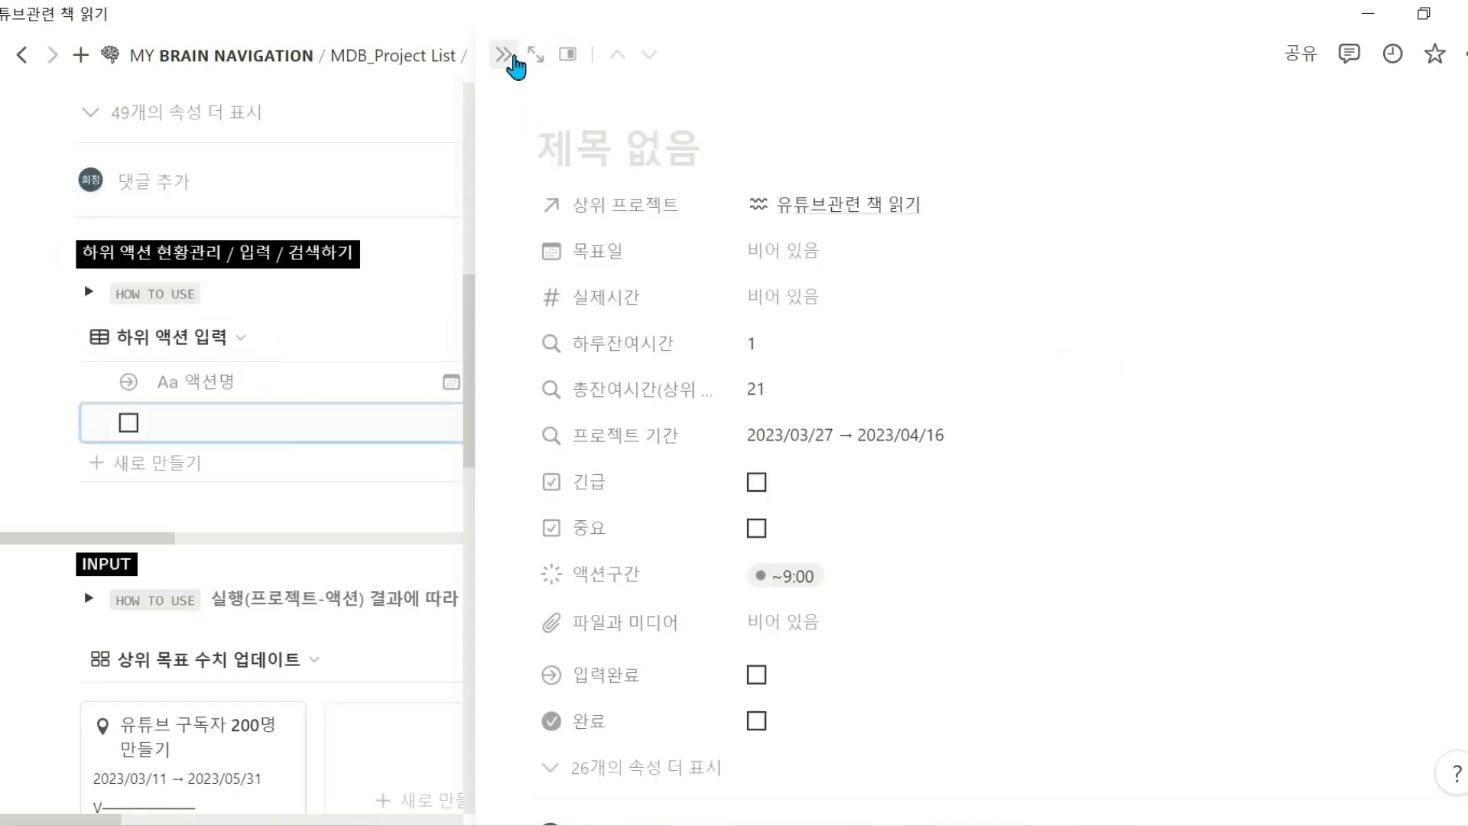
left_click(260, 354)
left_click(260, 343)
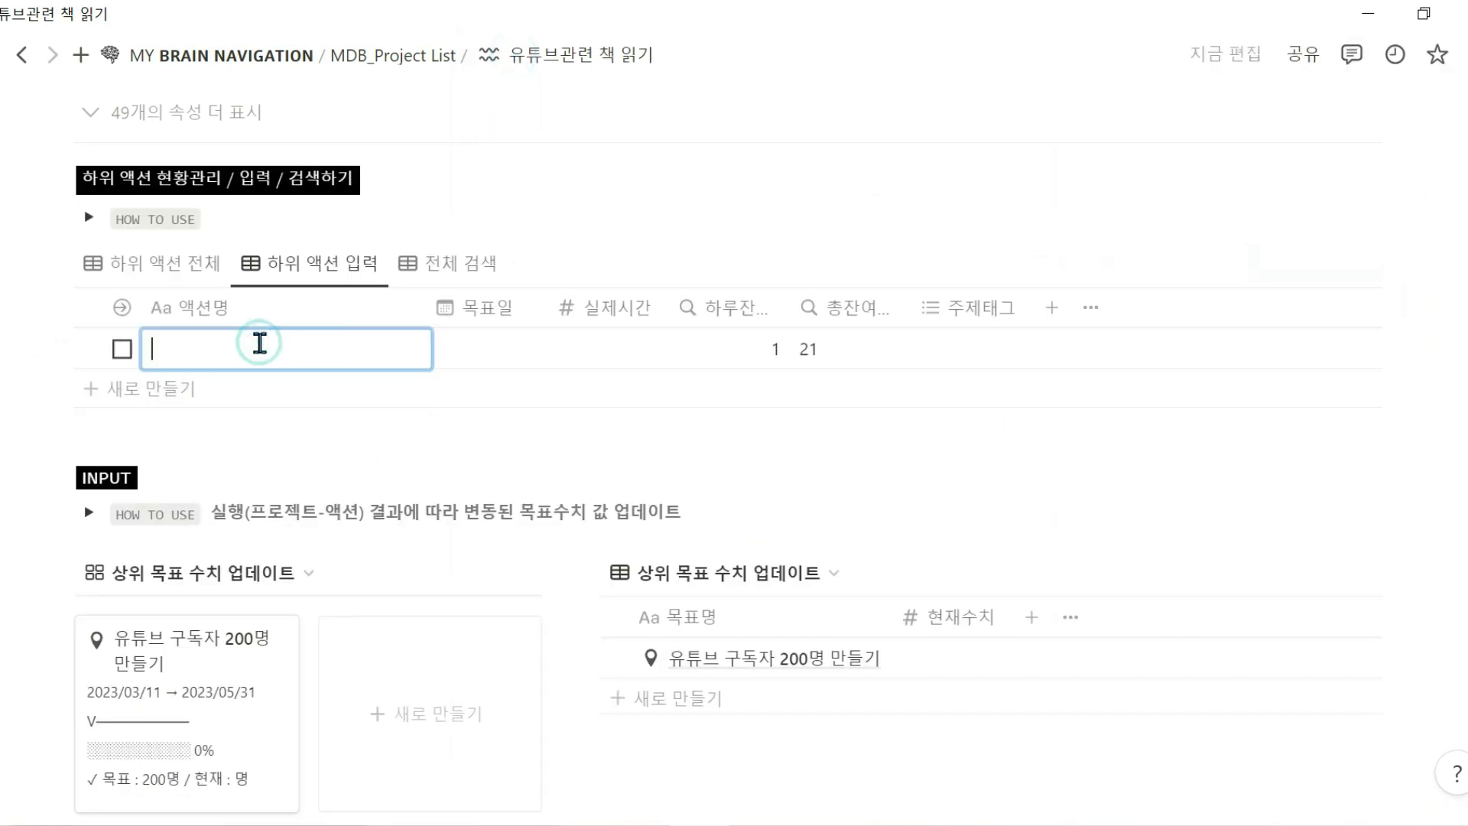
type("A책")
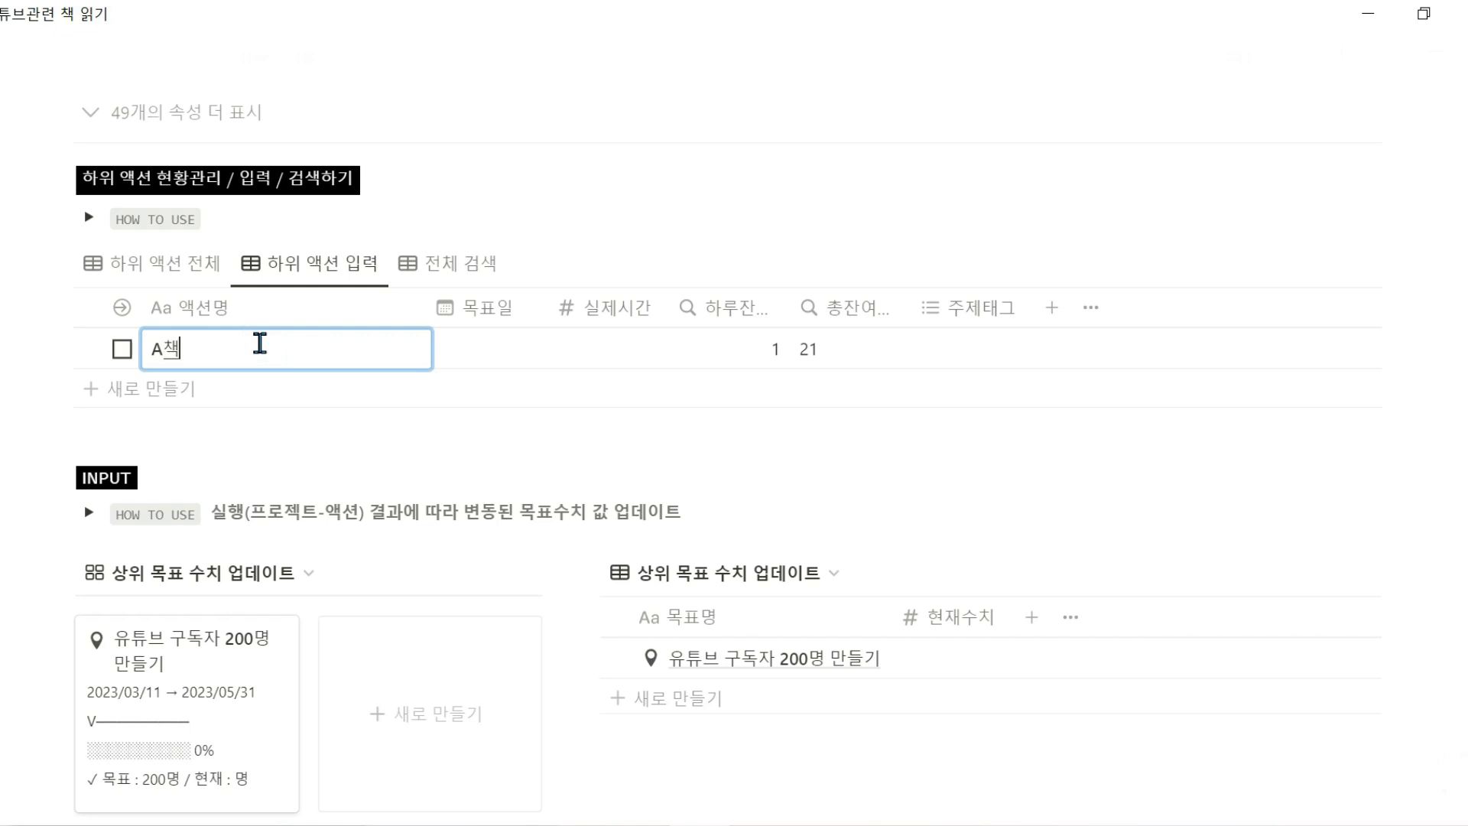
type(" 읽기")
key("Tab")
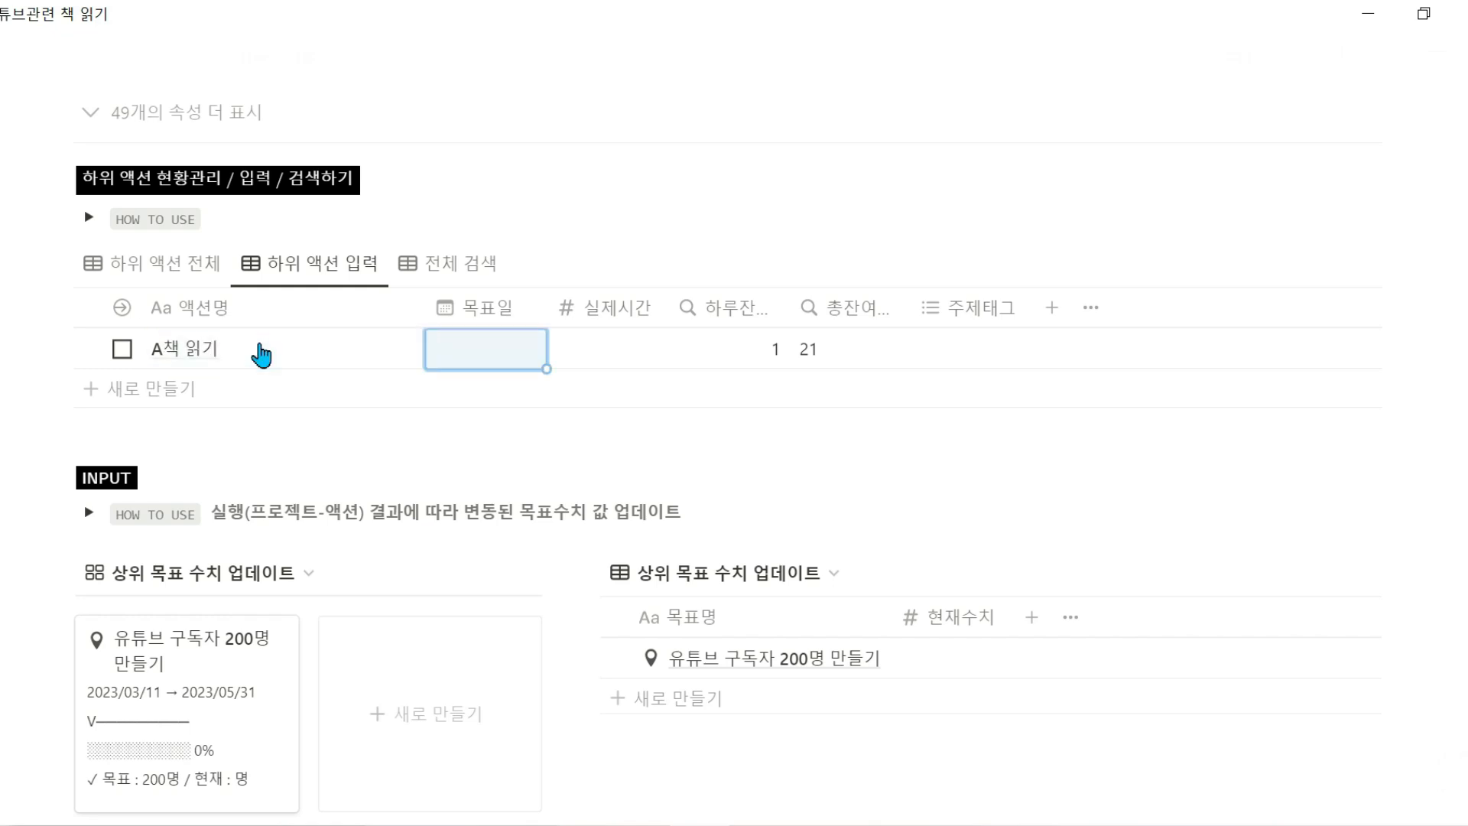
Set the 목표일 of the action A책 읽기 to 2023/03/20
left_click(499, 345)
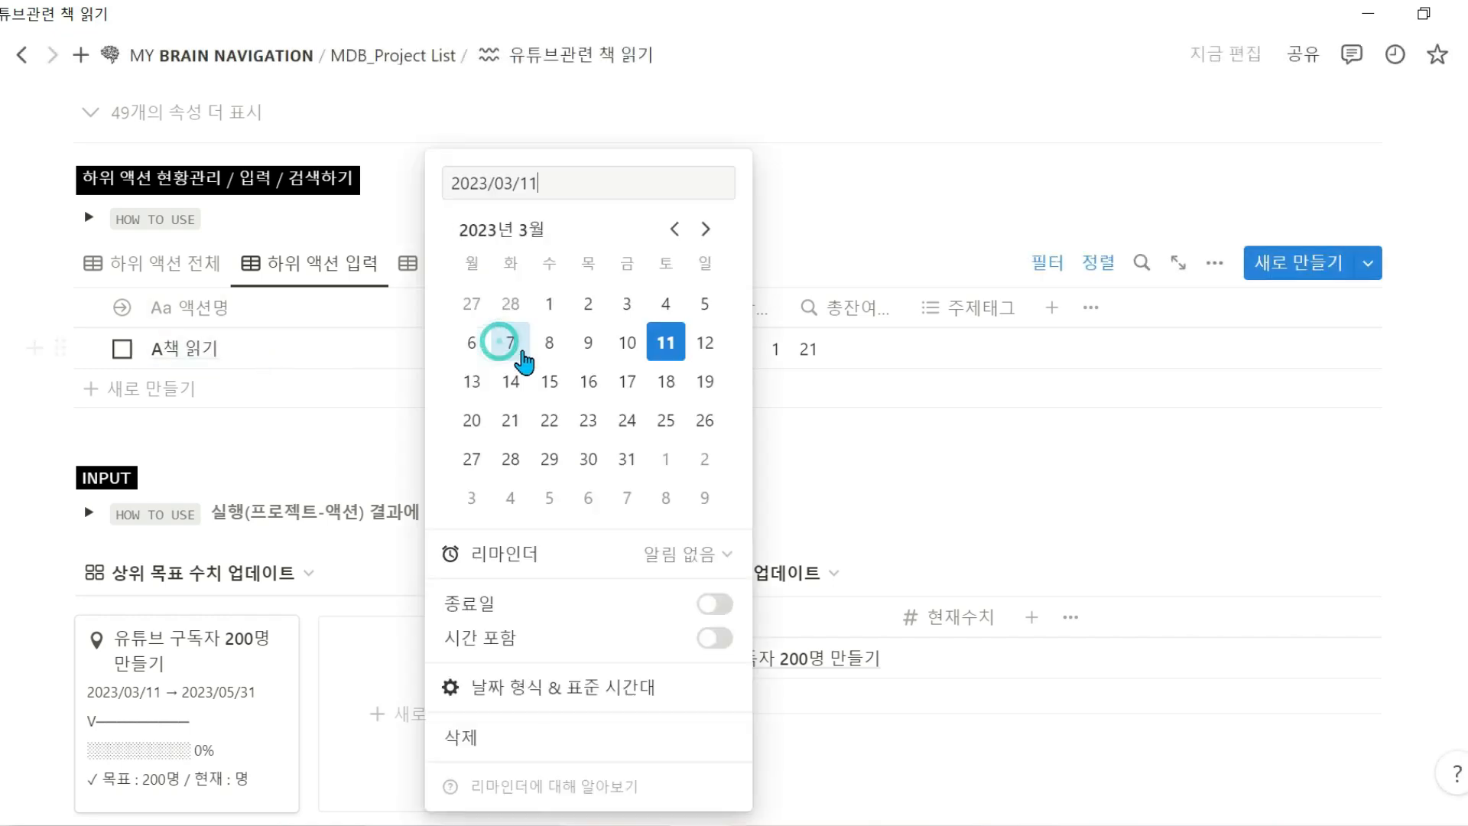
left_click(472, 419)
left_click(856, 491)
Add a sub-action named B책 읽기 with the 목표일 2023/03/24 and show the project's actions in the 하위 액션 전체 view
left_click(205, 390)
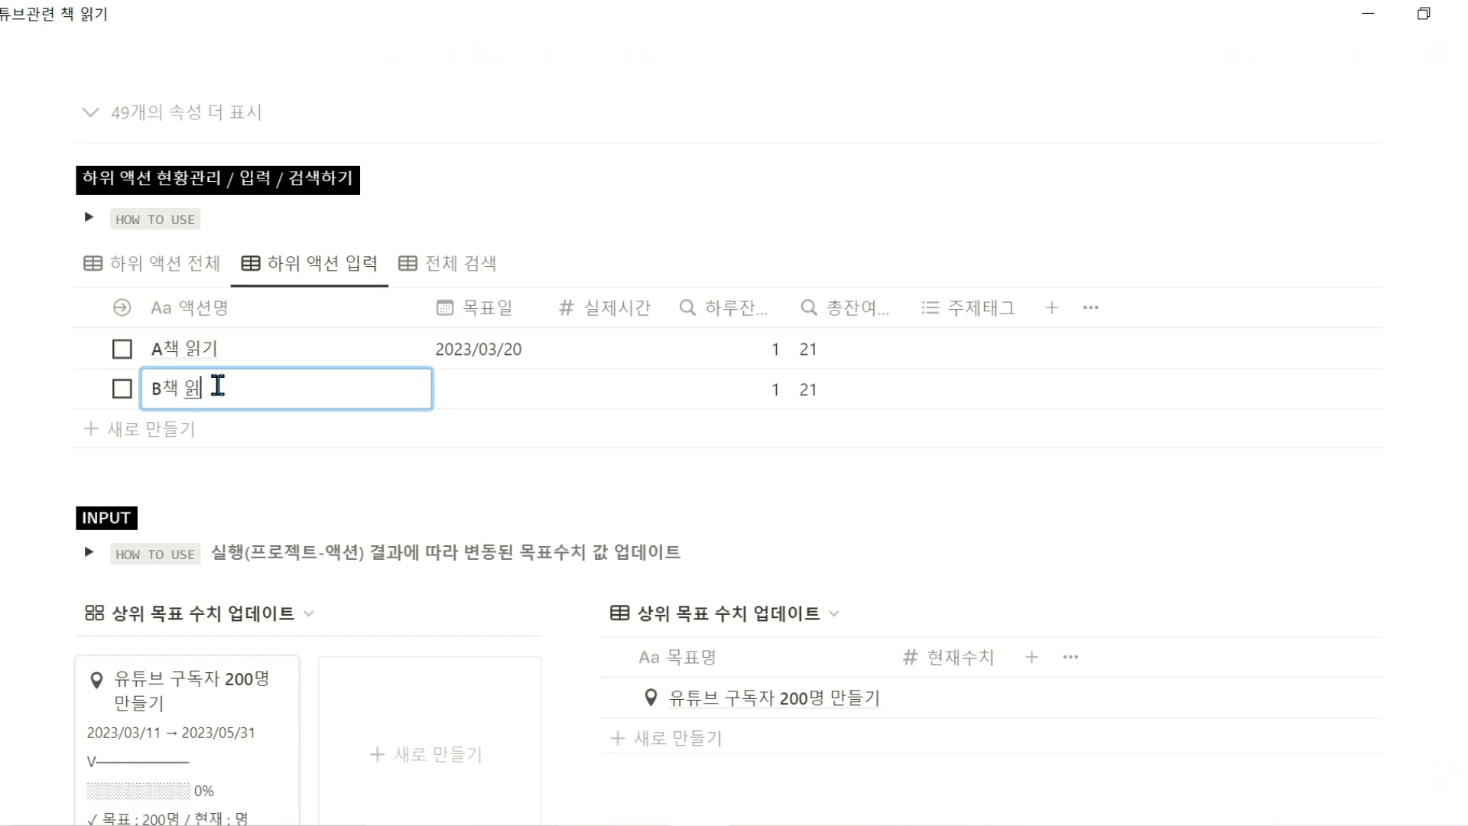
key("Return")
key("Tab")
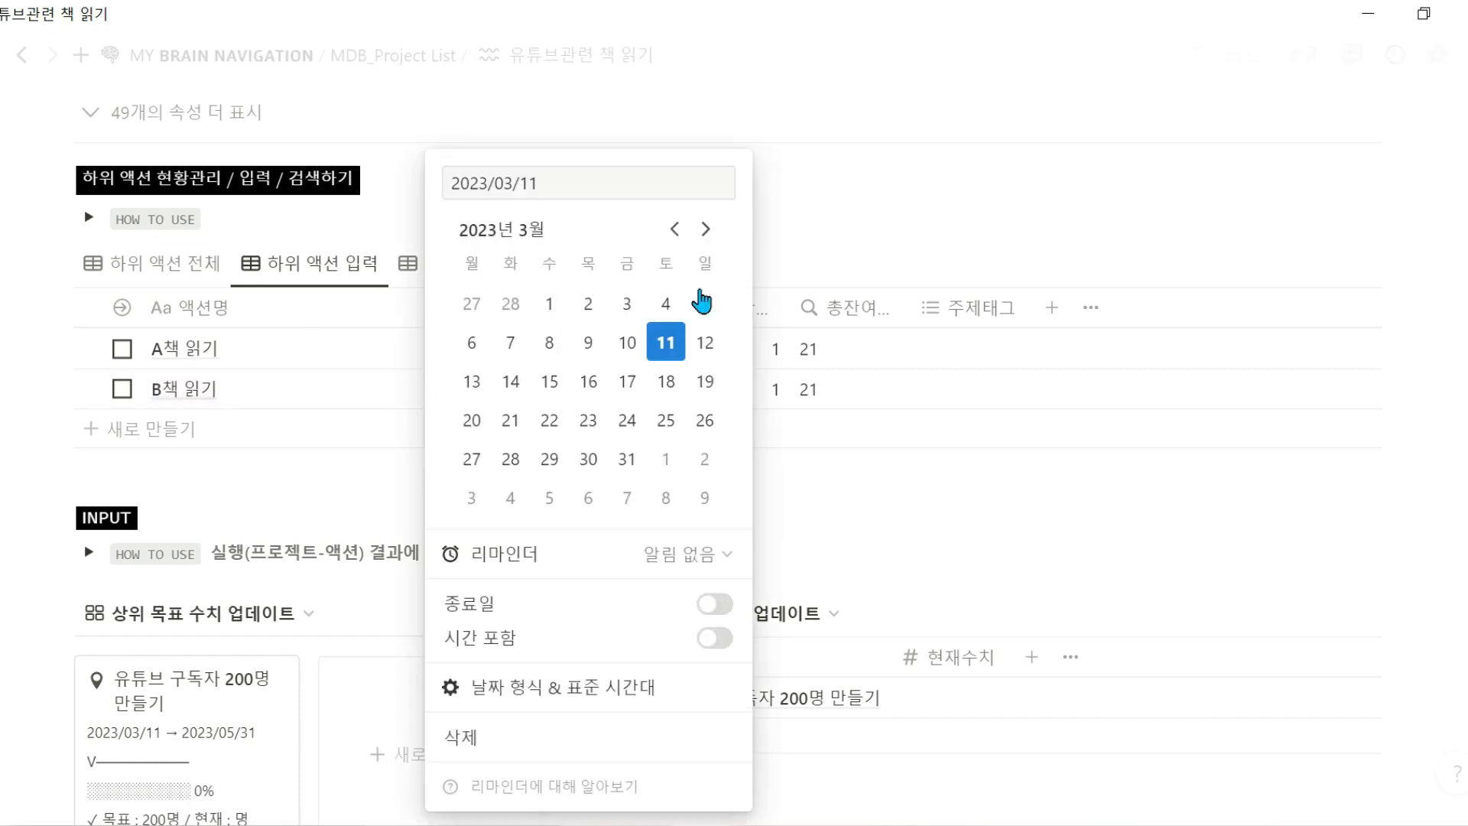
left_click(628, 422)
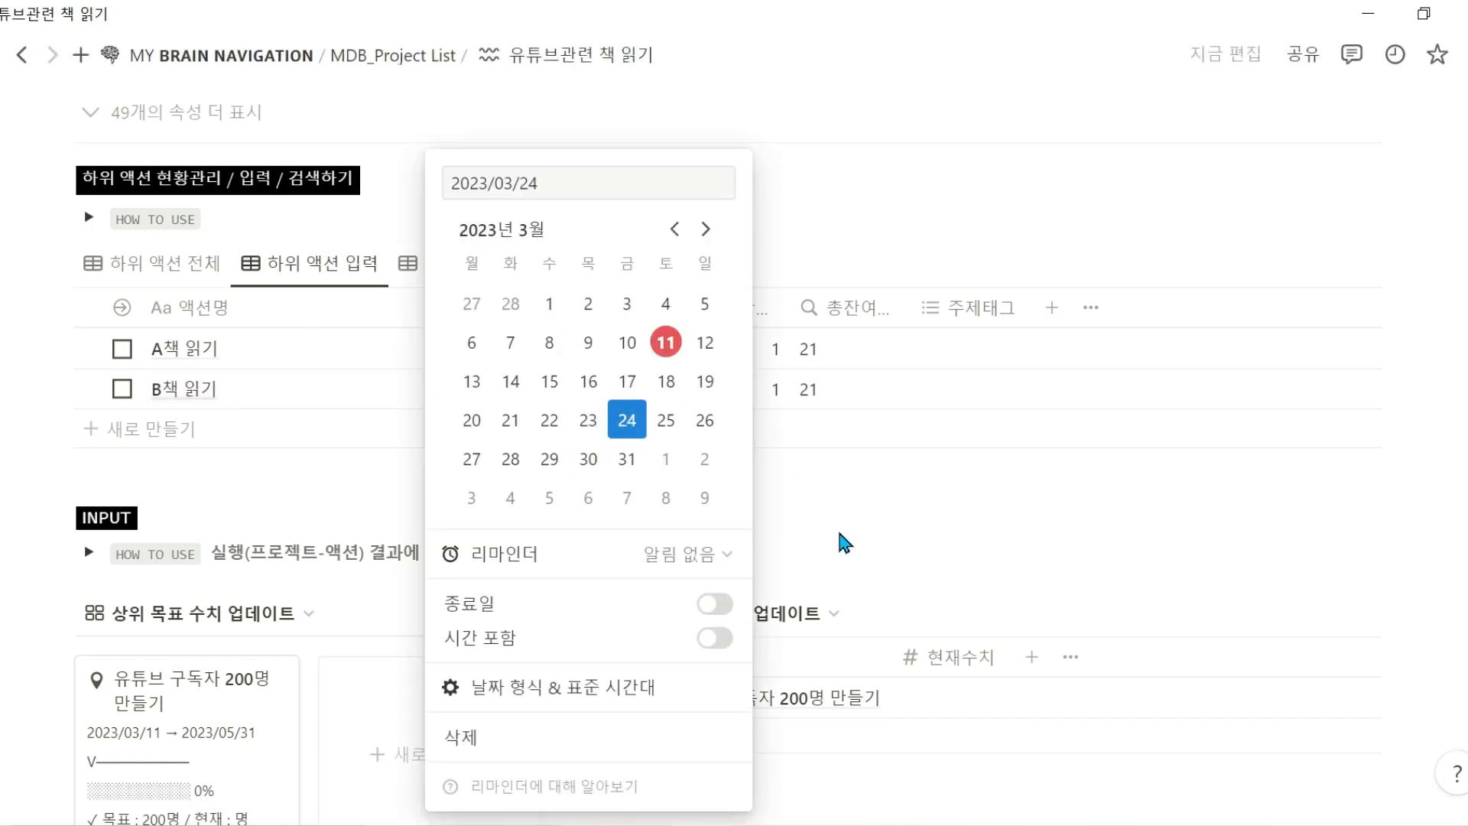
left_click(844, 543)
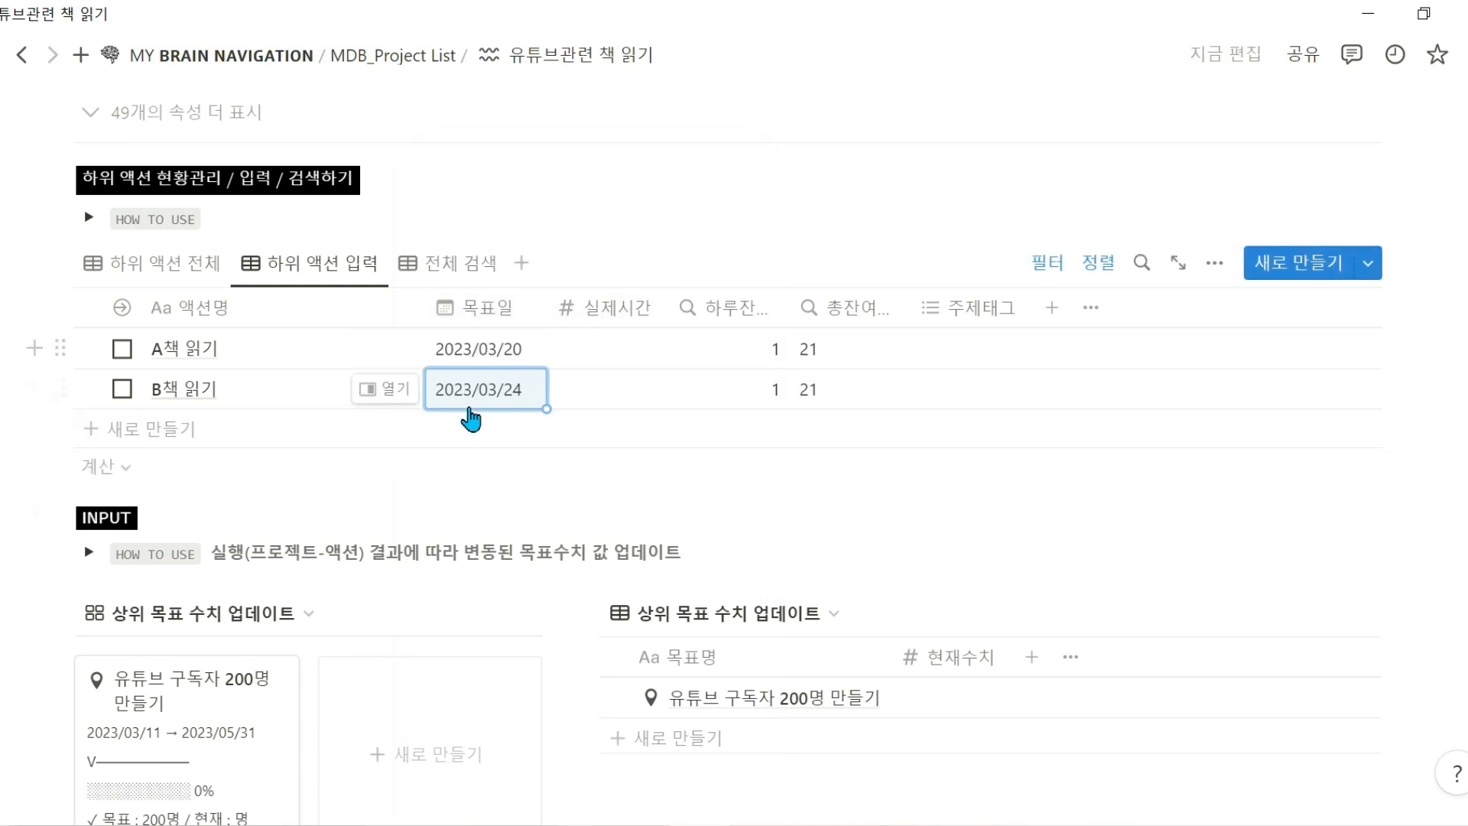
left_click(155, 267)
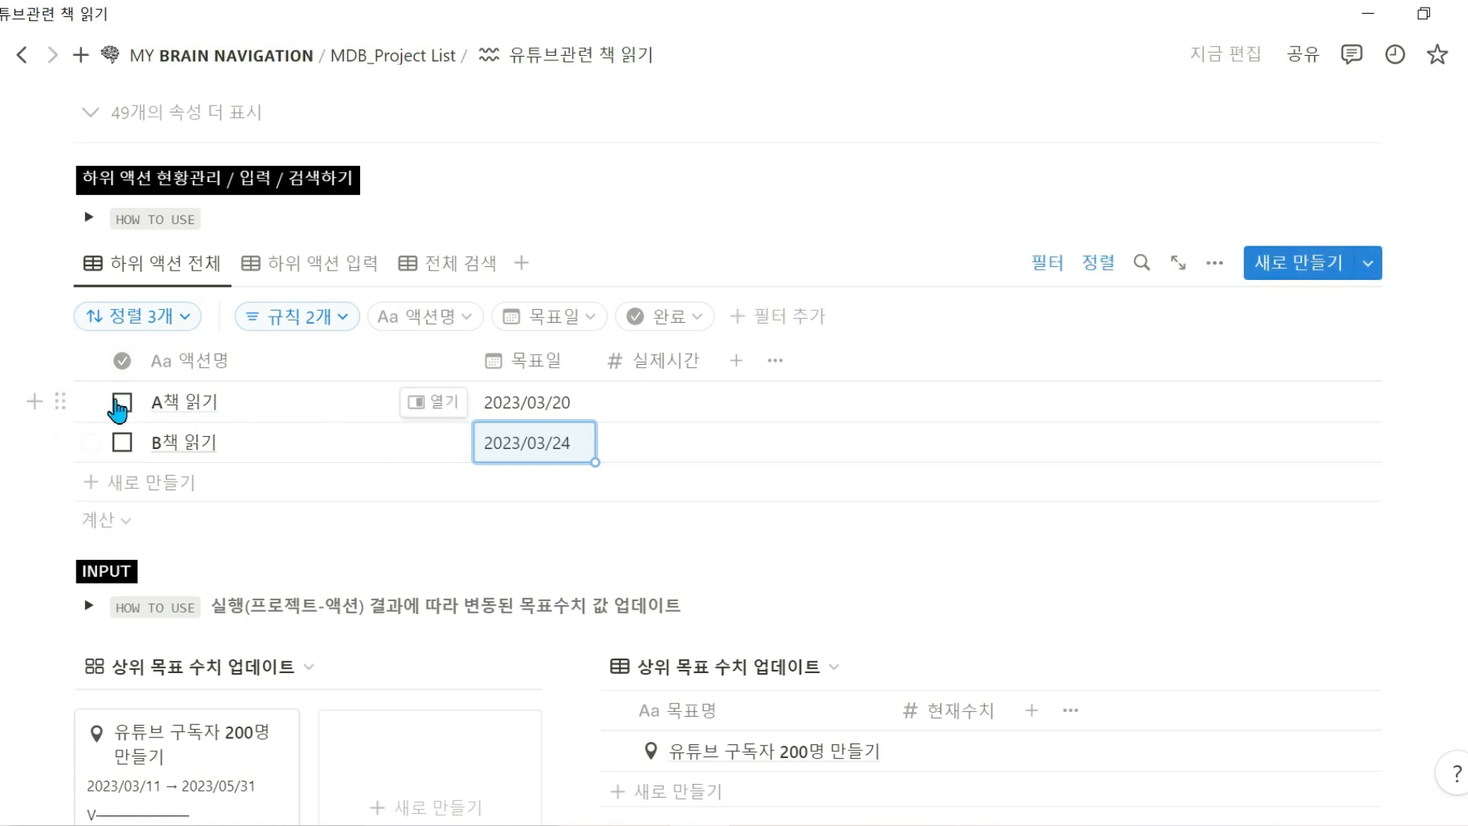
Set the 현재수치 of the goal 유튜브 구독자 200명 만들기 to 13 in the 상위 목표 수치 업데이트 table
scroll(492, 360, "down", 3)
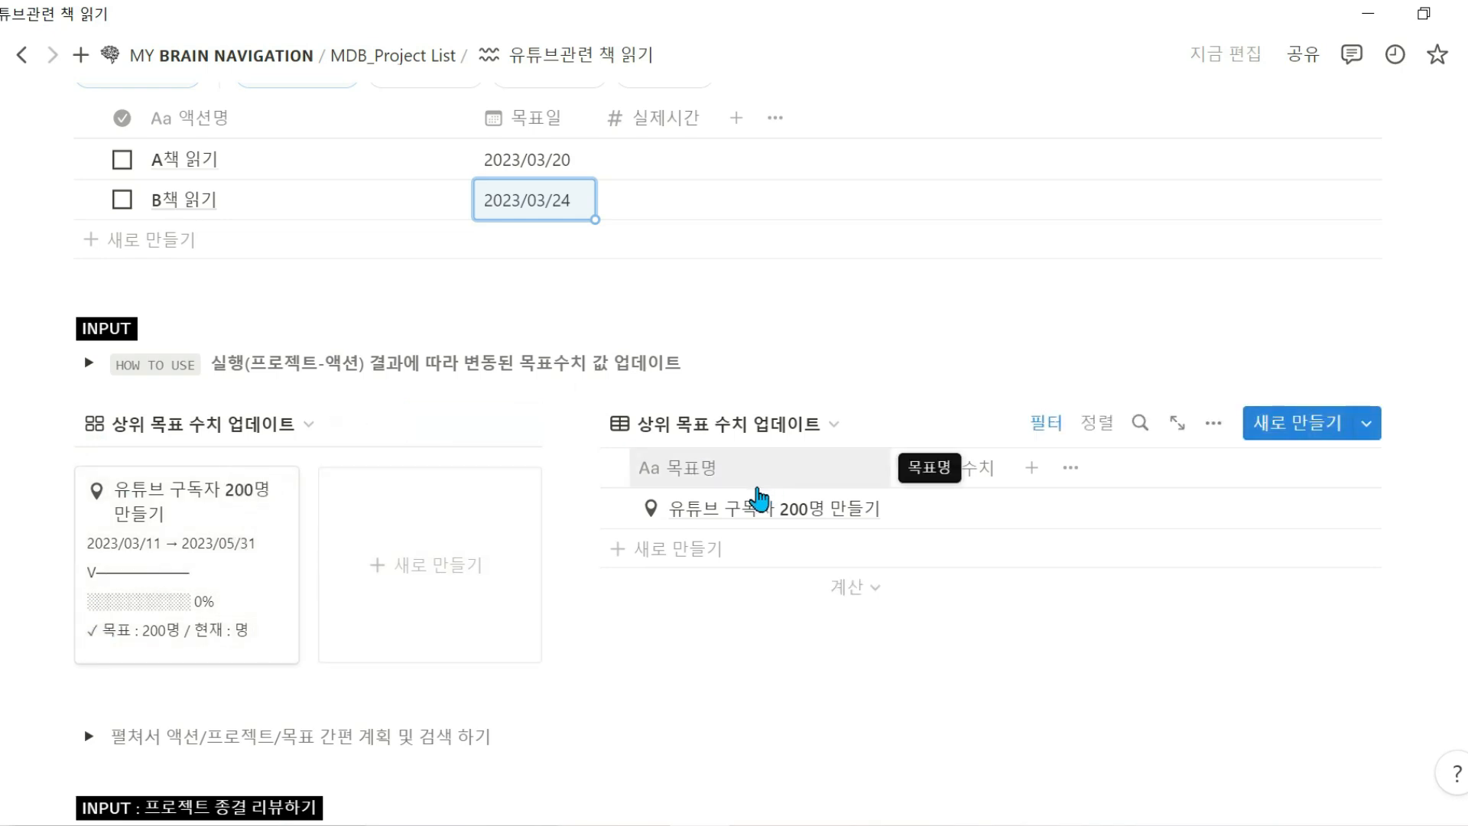
scroll(760, 498, "up", 5)
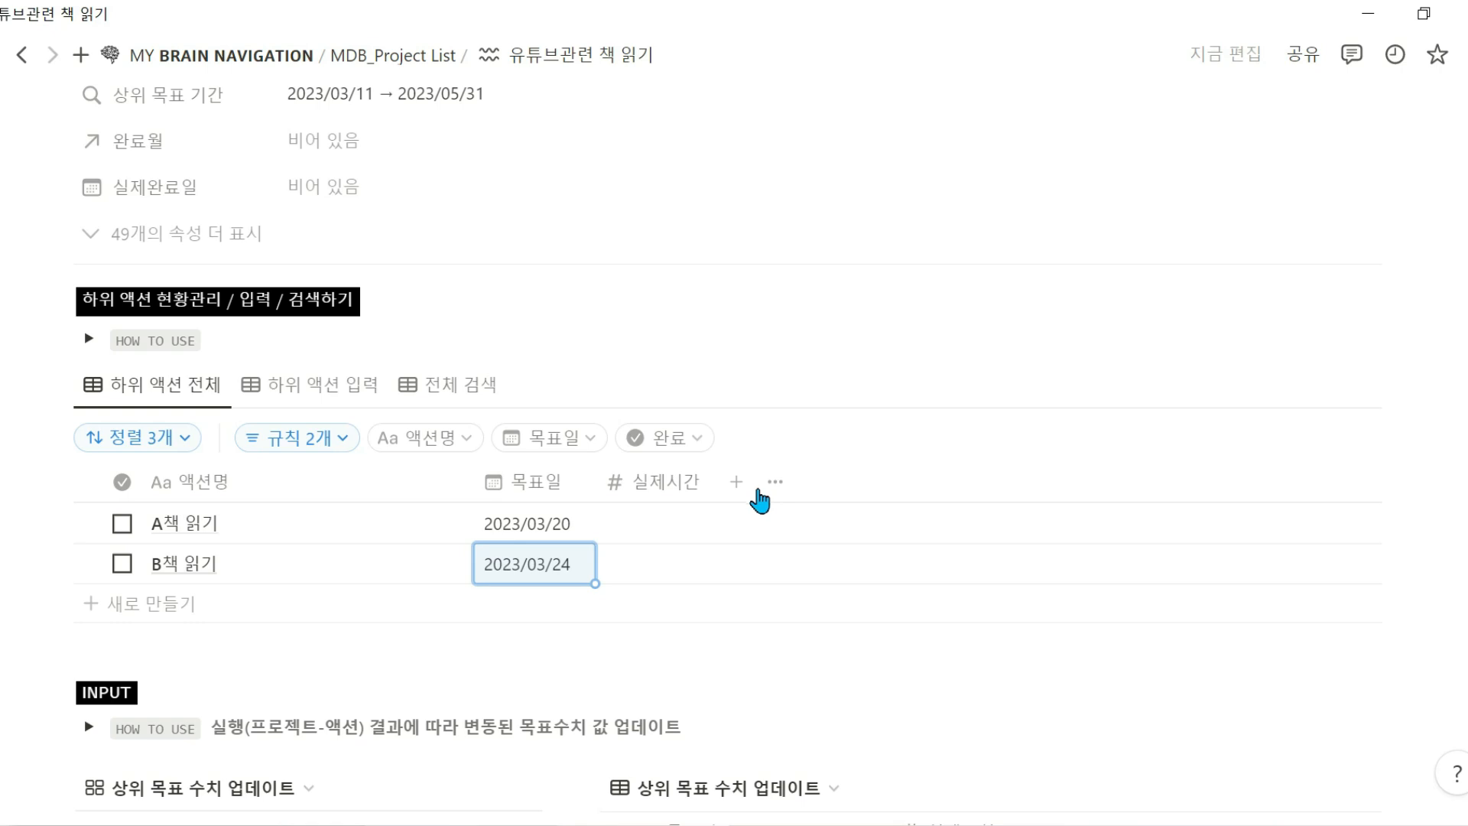
scroll(537, 518, "down", 3)
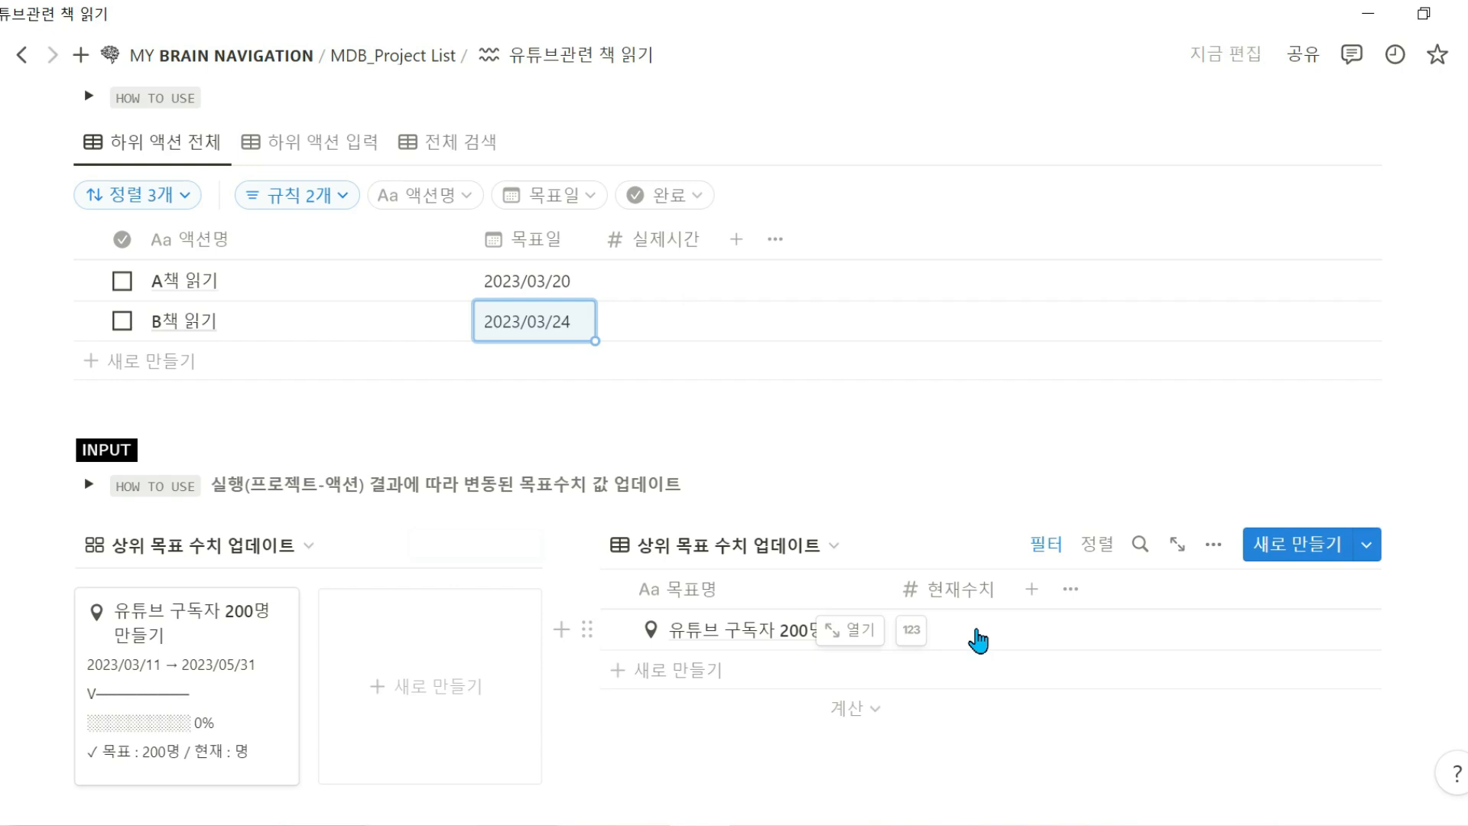
left_click(982, 631)
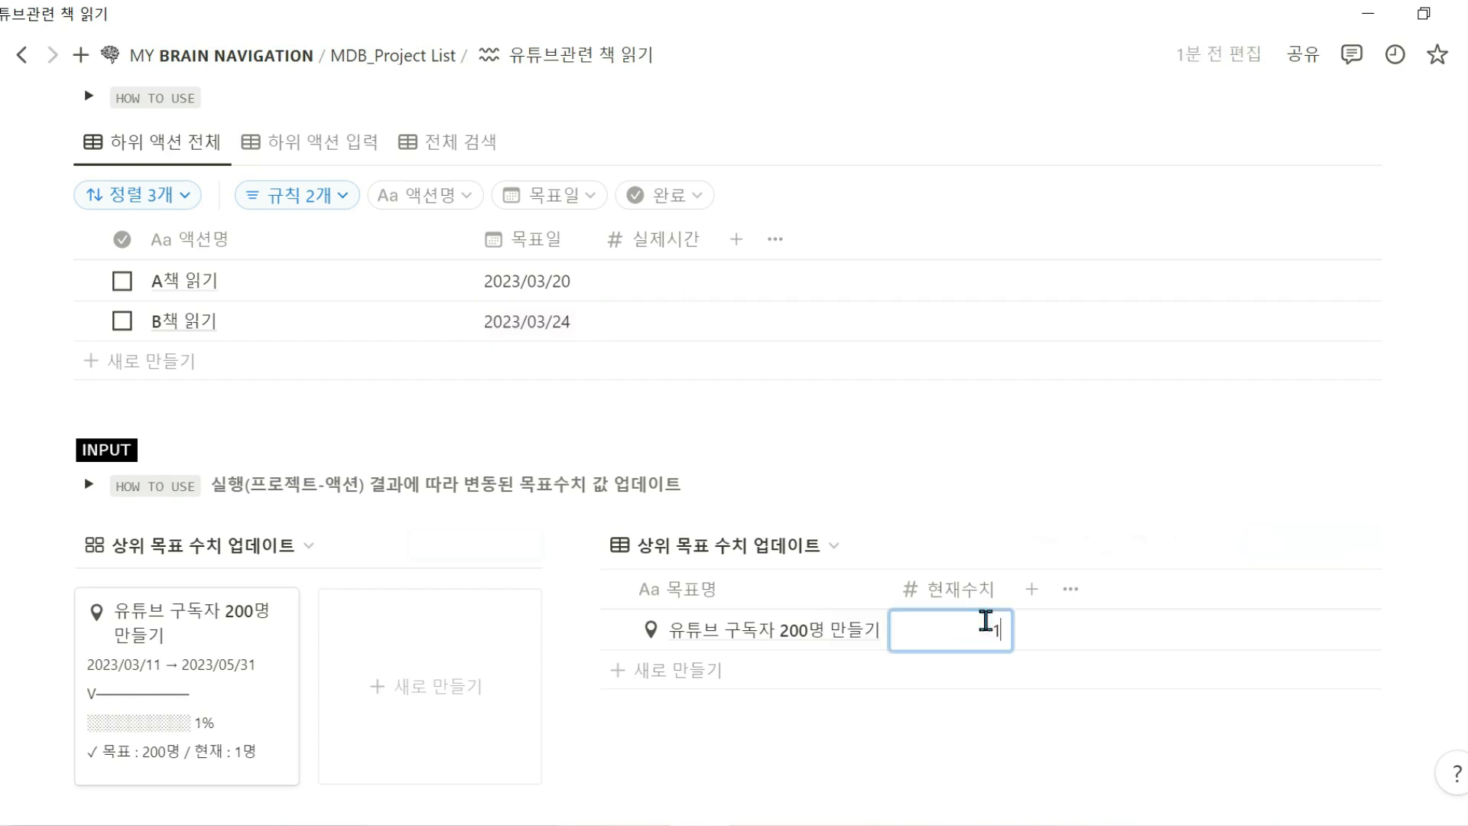
type("3")
key("Return")
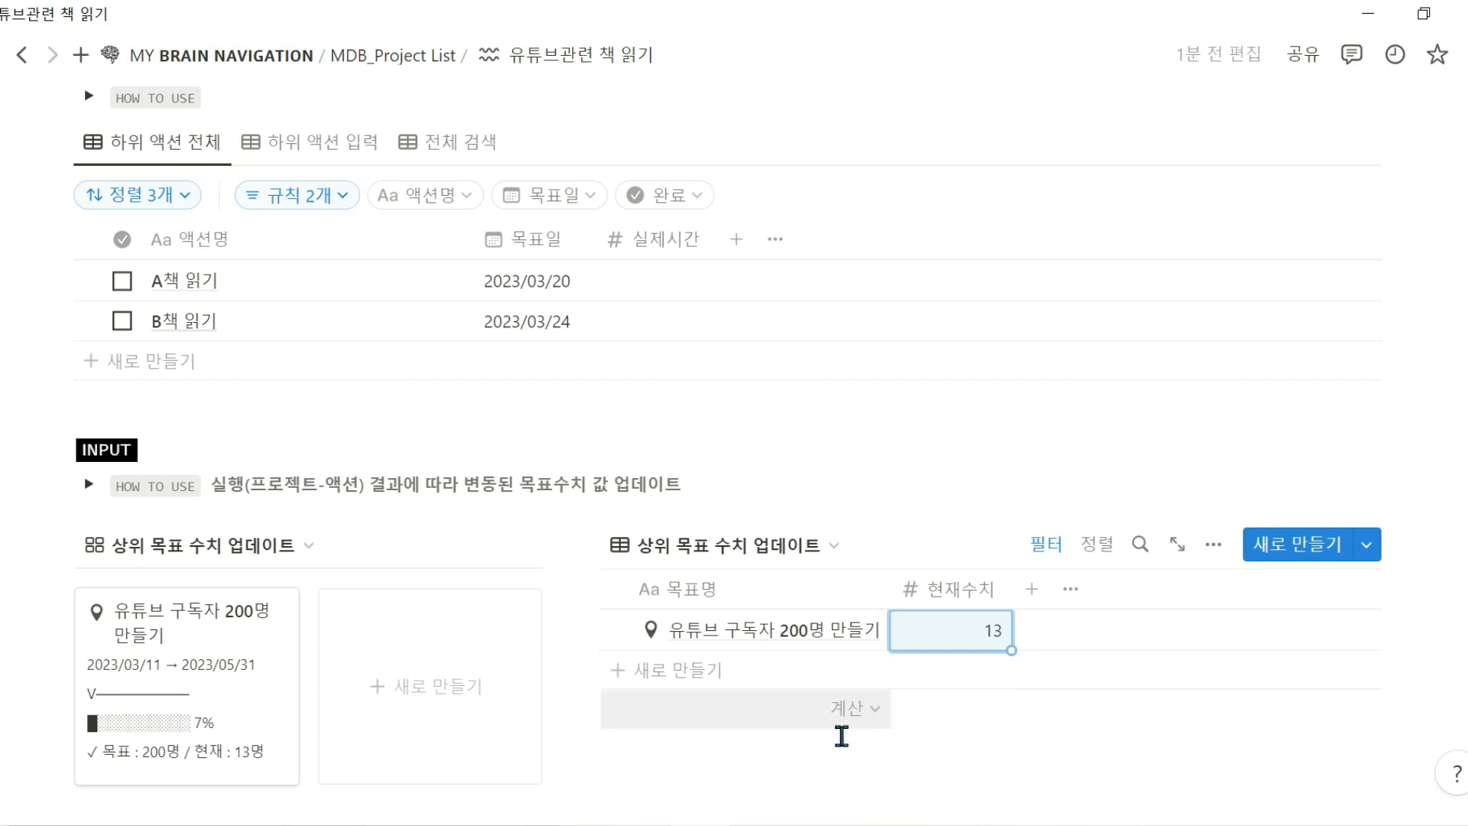
scroll(424, 489, "up", 2)
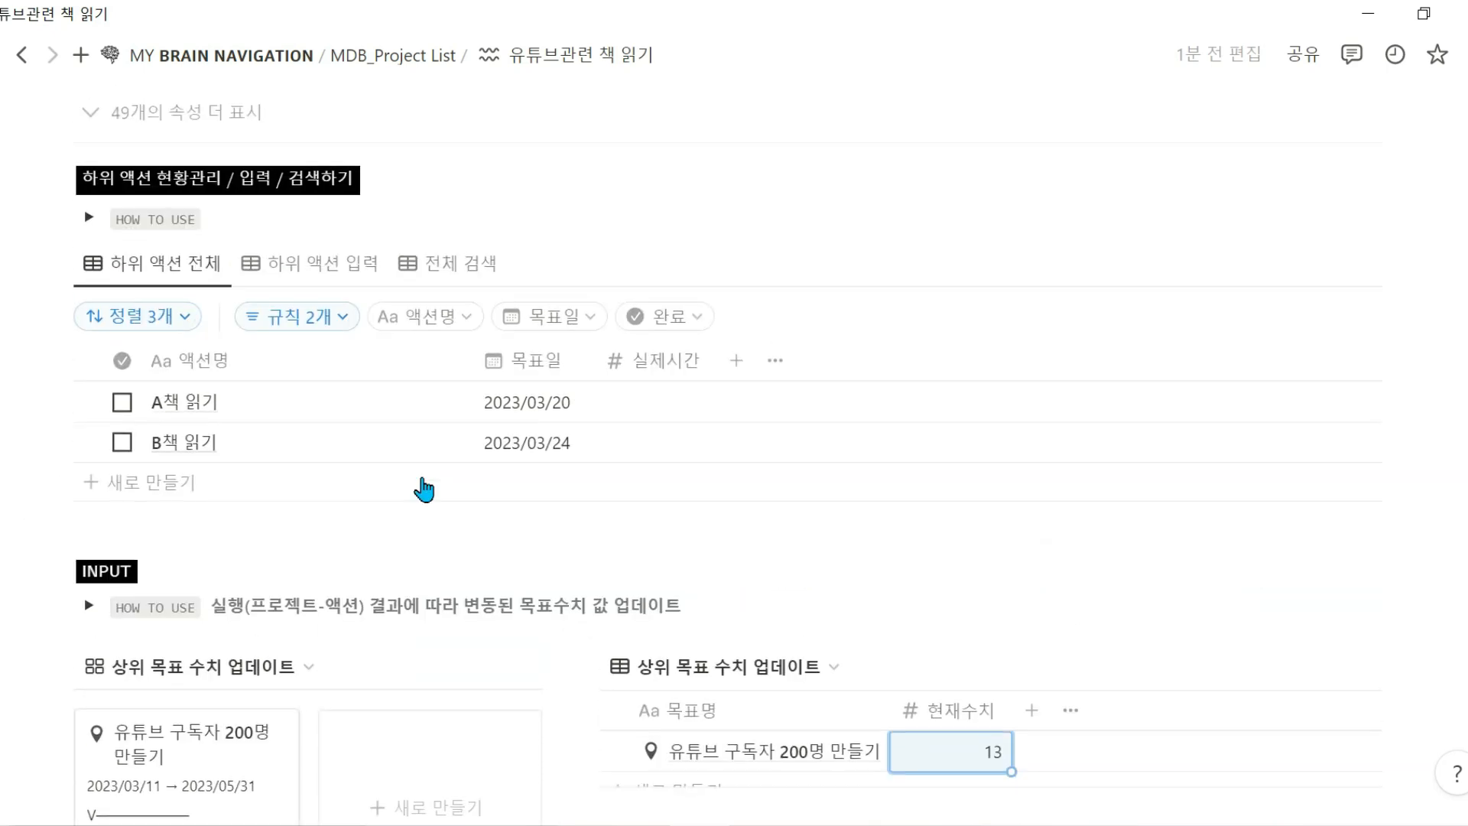
scroll(425, 490, "up", 1)
left_click(1127, 825)
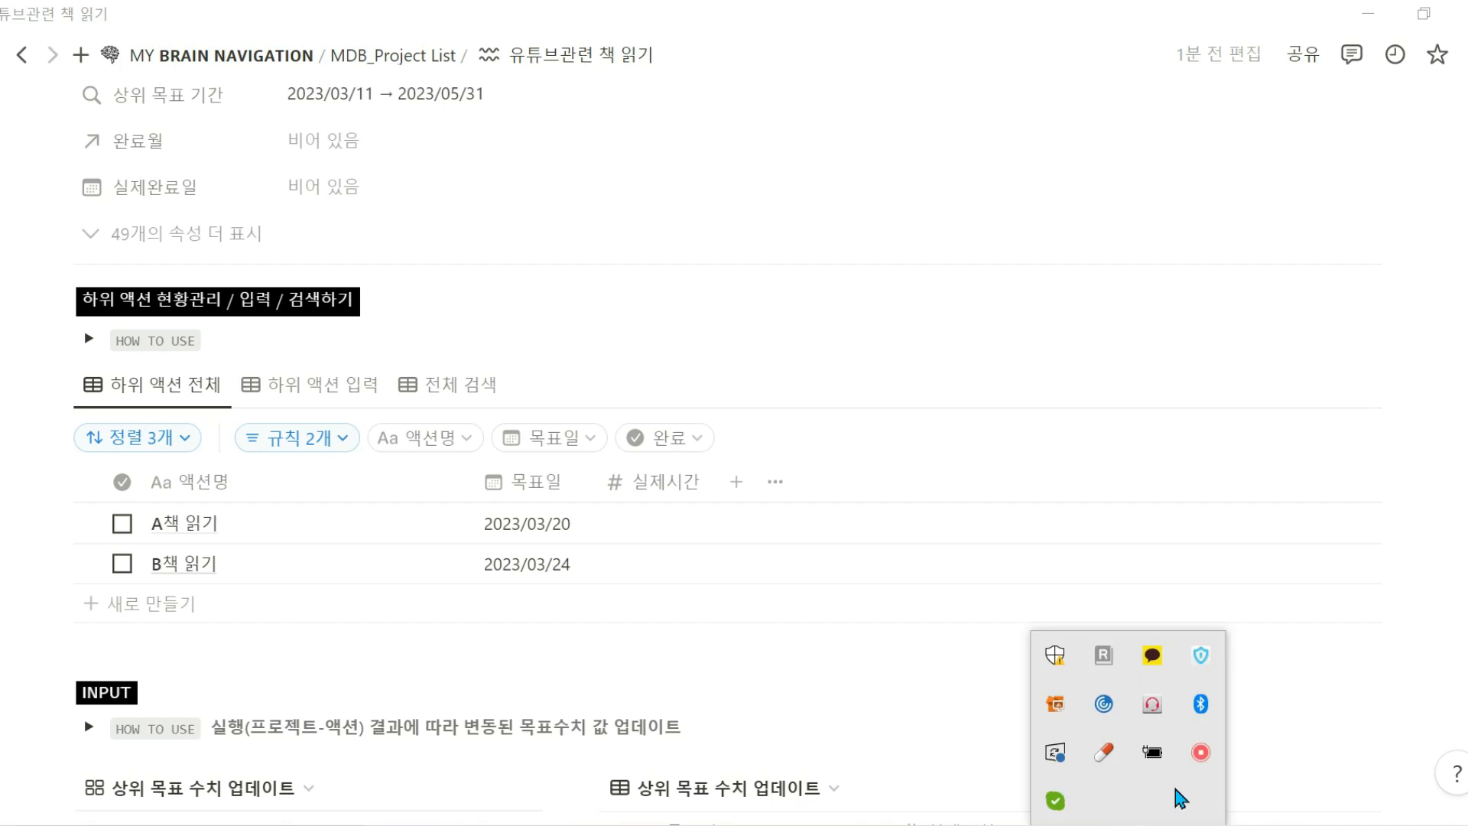
right_click(1202, 751)
left_click(1261, 757)
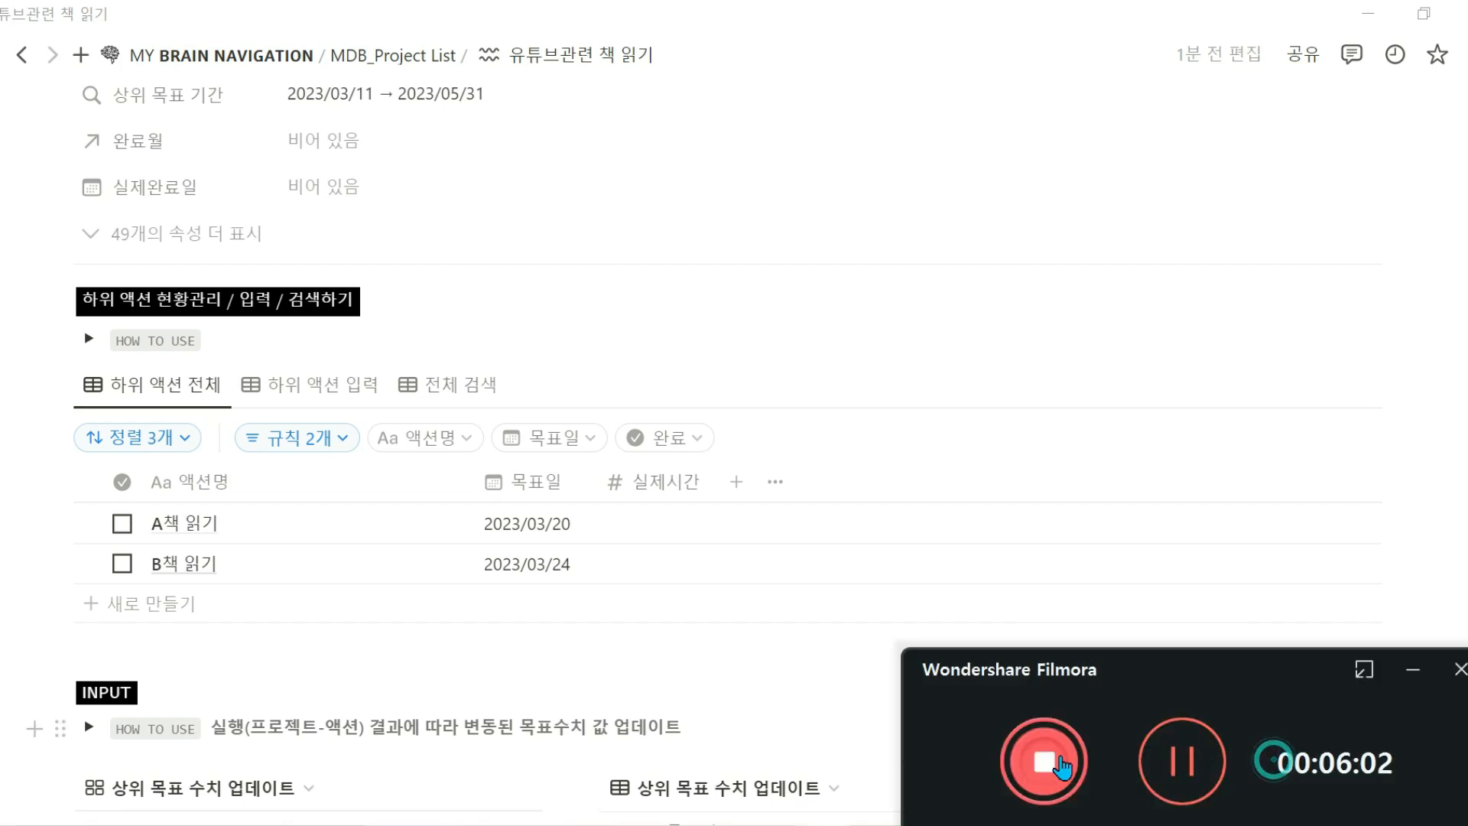